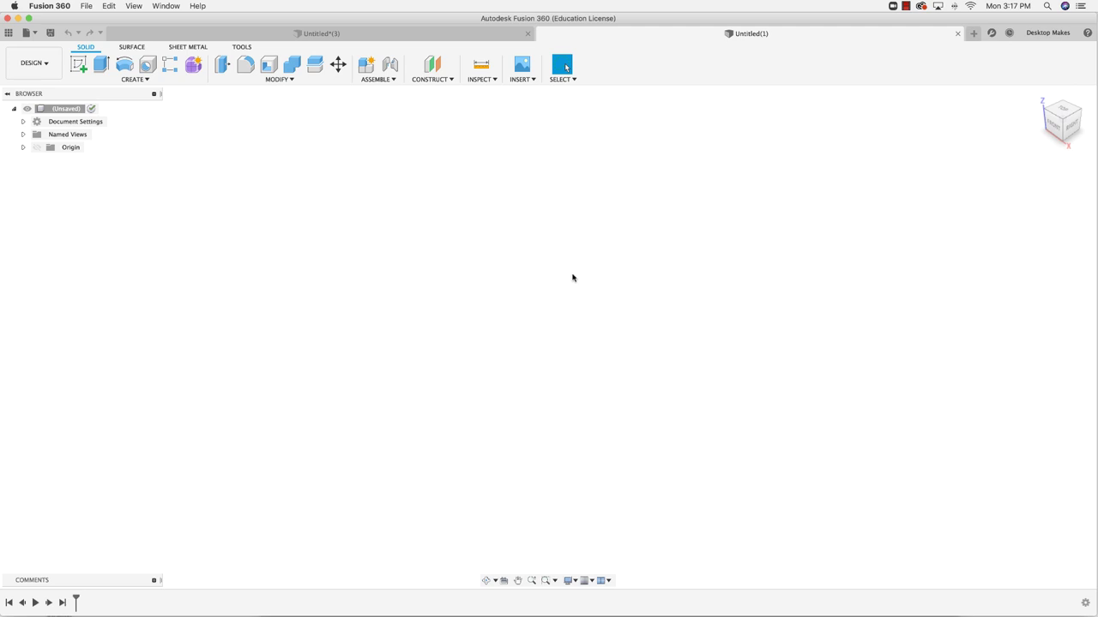
Step: Start inserting a canvas image from this computer and browse to the Valves folder
{"action": "left_click", "coordinate": [511, 79]}
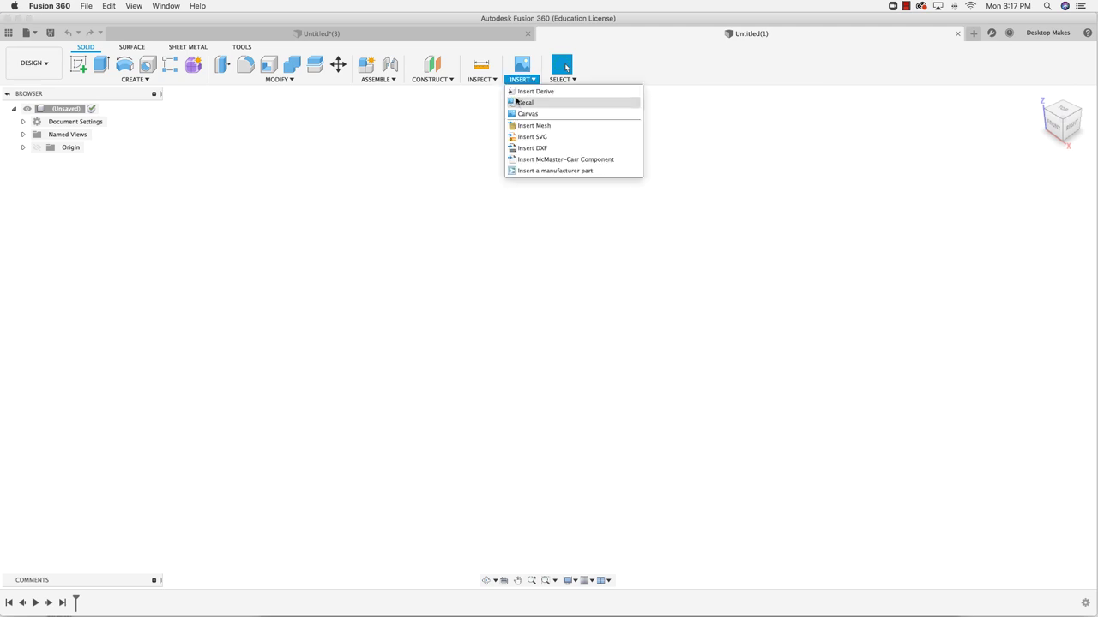
{"action": "left_click", "coordinate": [519, 113]}
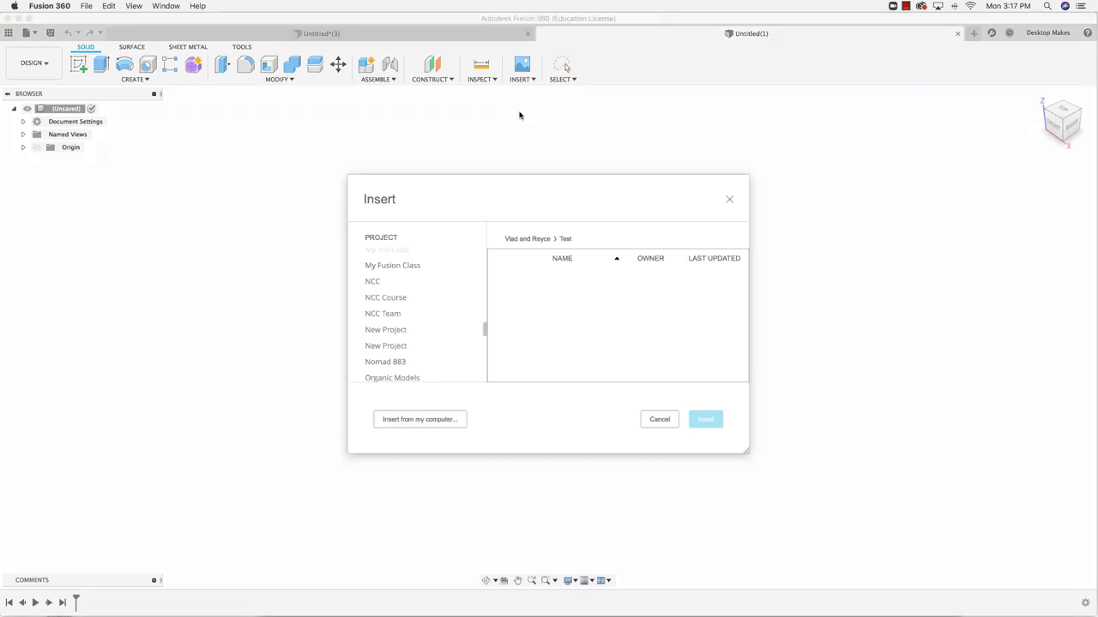
{"action": "left_click", "coordinate": [403, 426]}
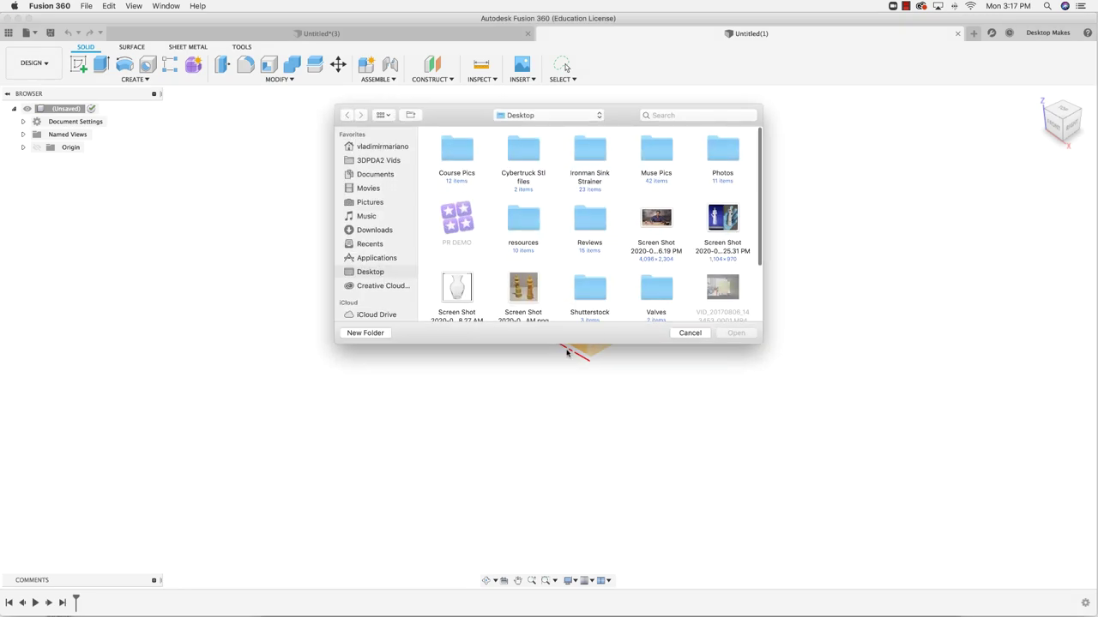
{"action": "double_click", "coordinate": [653, 290]}
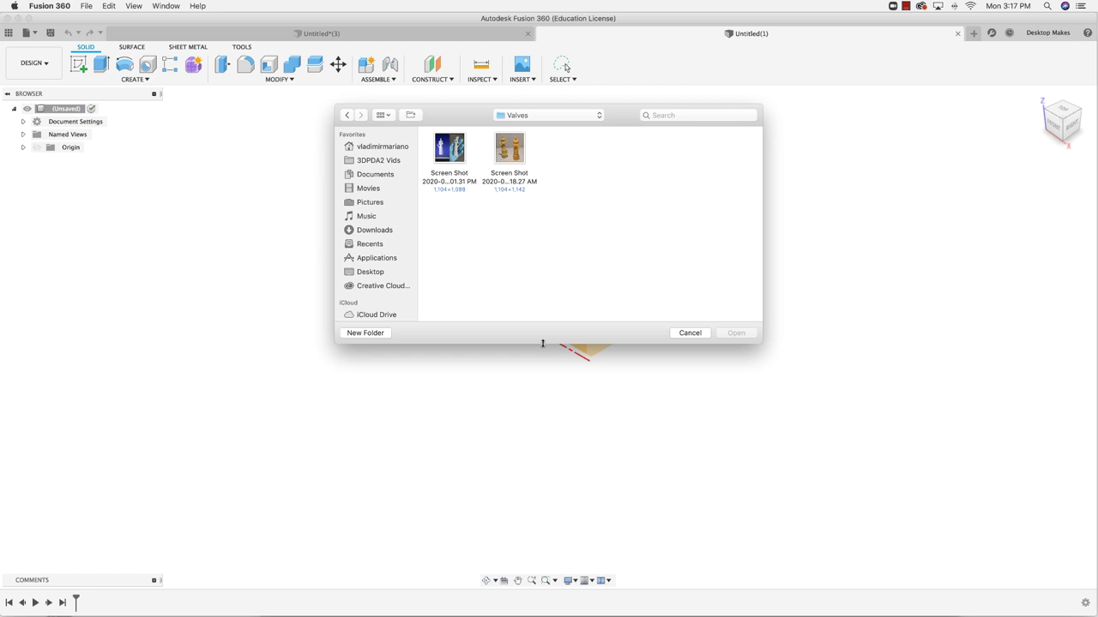
{"action": "key", "text": "super+Tab"}
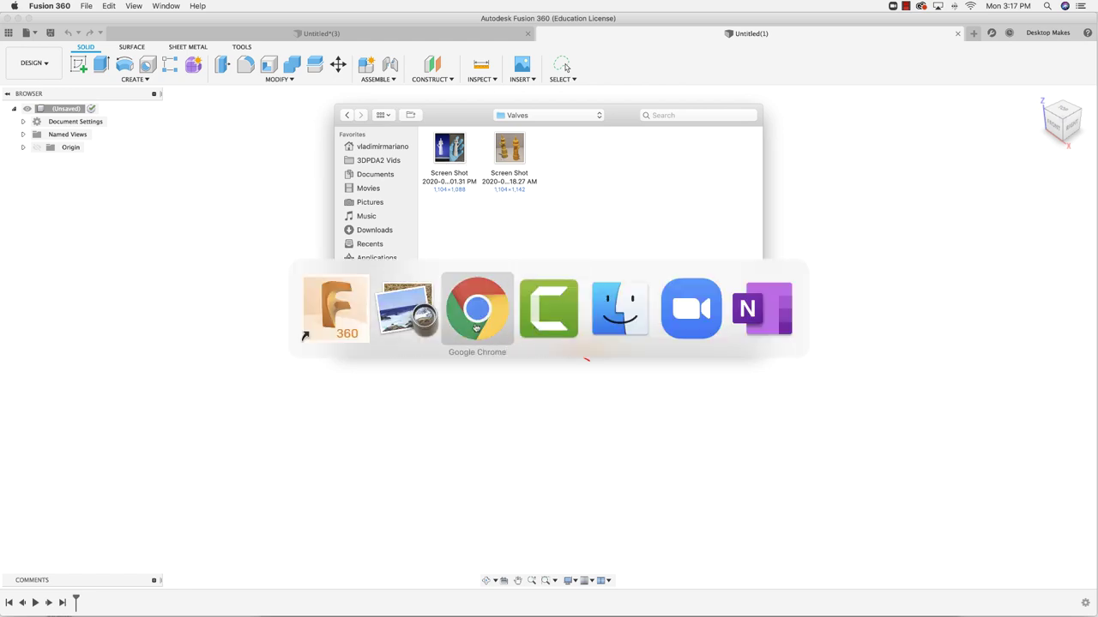
Step: Compare both valve screenshots in Preview, then pick the 2.01.31 PM screenshot in Fusion 360
{"action": "key", "text": "super+shift+Tab"}
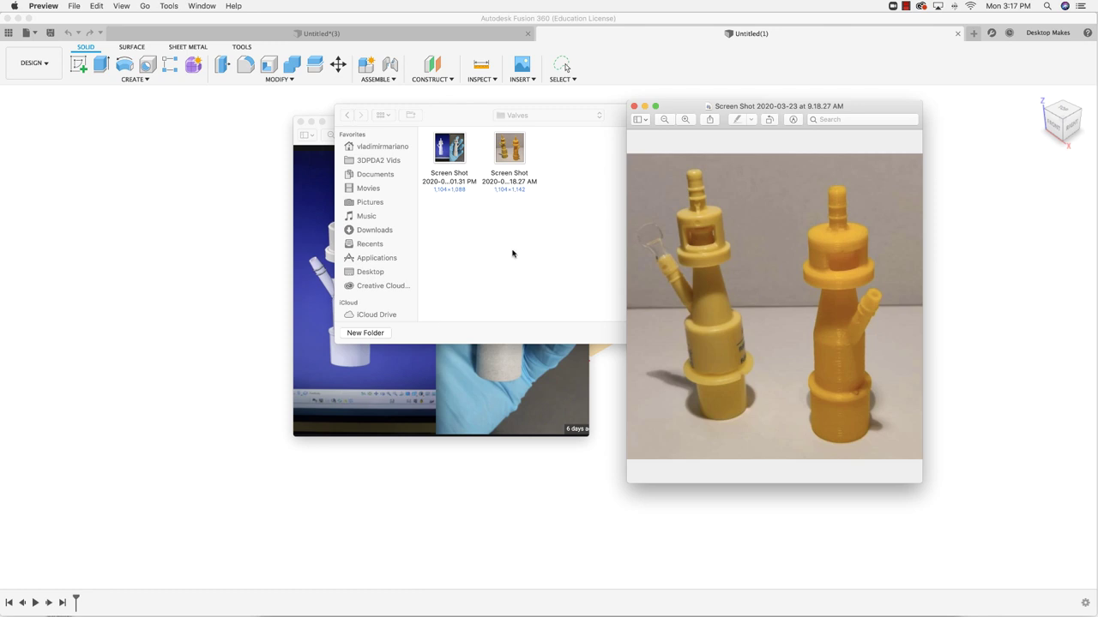
{"action": "left_click", "coordinate": [545, 396]}
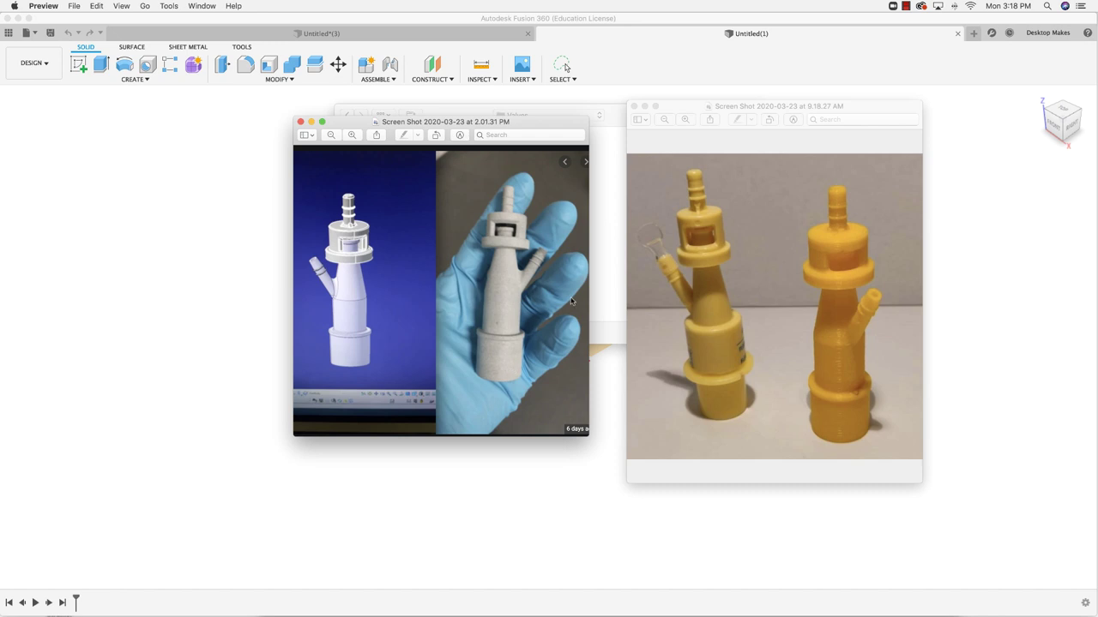
{"action": "left_click", "coordinate": [603, 283]}
{"action": "left_click", "coordinate": [450, 158]}
Step: Place the valve screenshot as a canvas on the XZ plane, flipped horizontally, seen from Front
{"action": "double_click", "coordinate": [450, 159]}
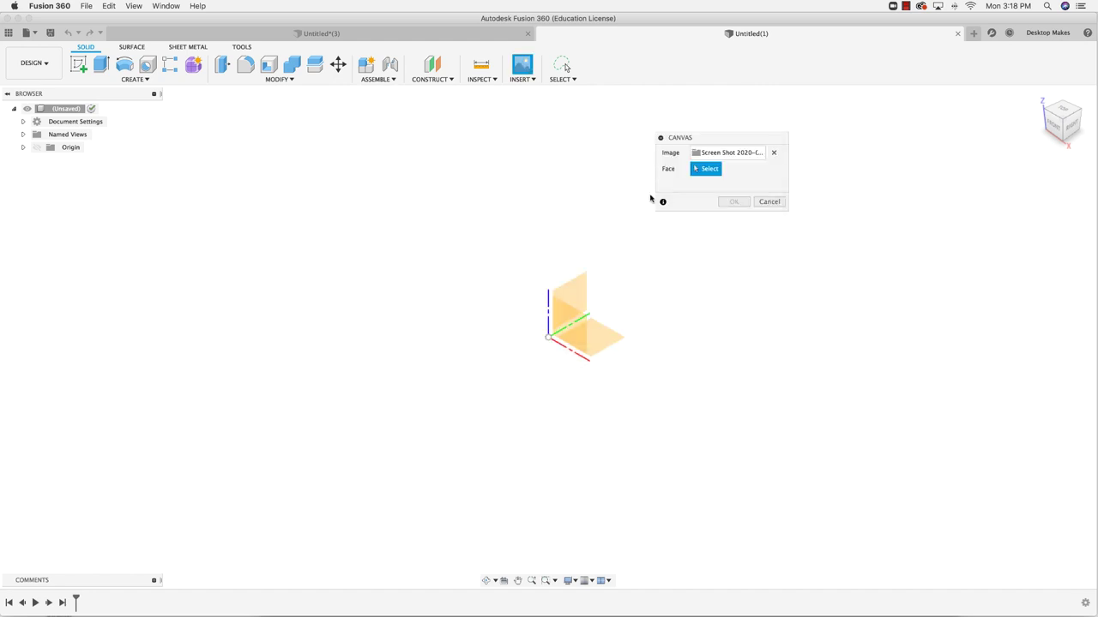
{"action": "left_click", "coordinate": [581, 330]}
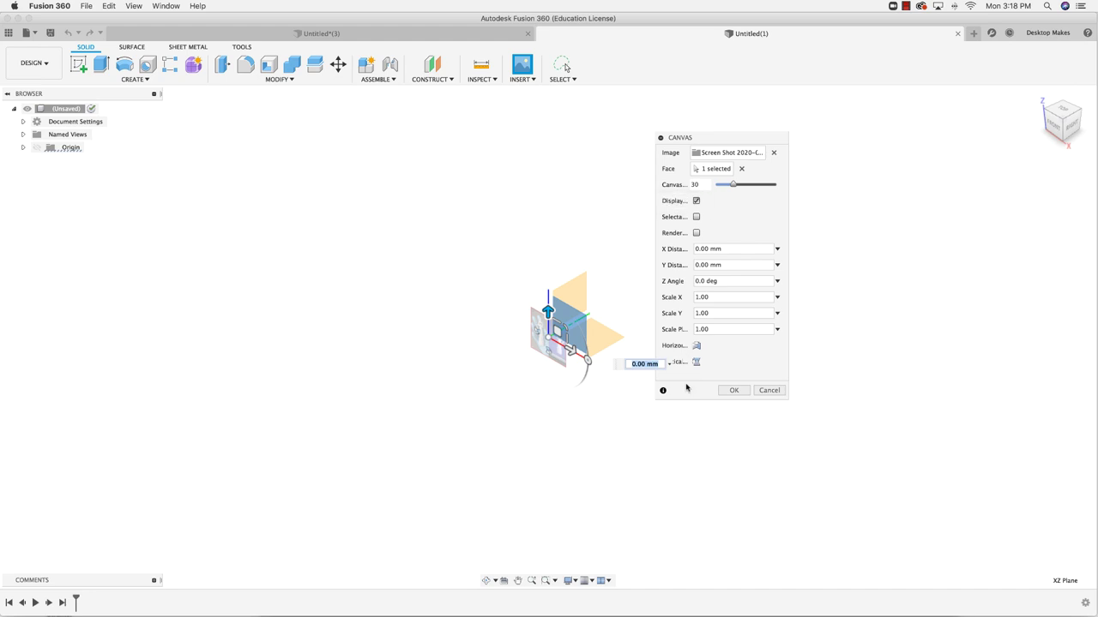
{"action": "left_click", "coordinate": [1068, 125]}
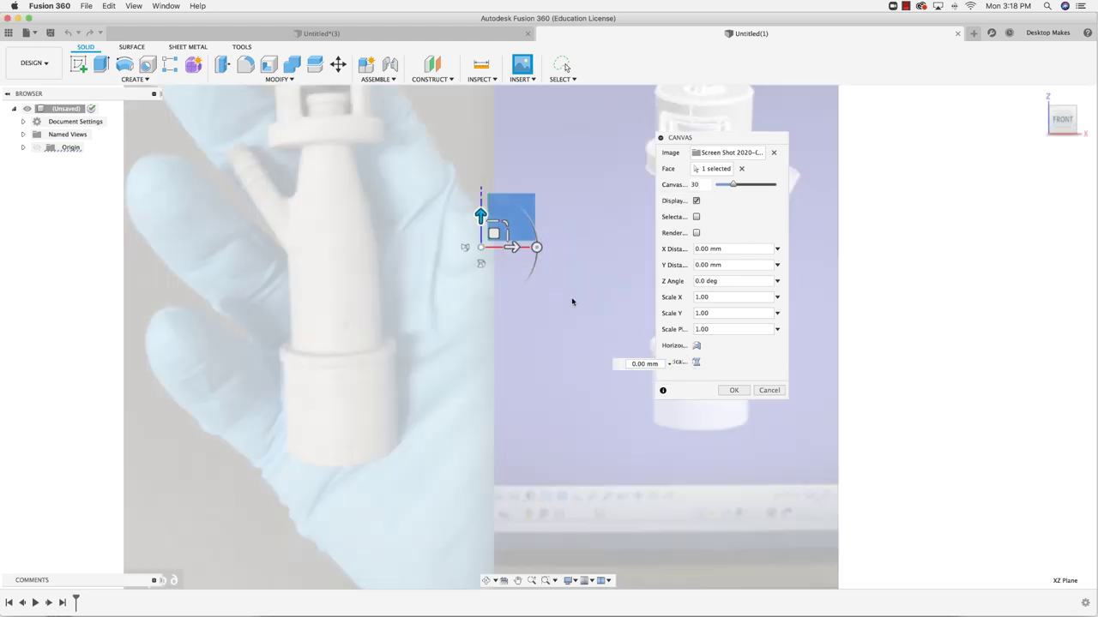
{"action": "scroll", "coordinate": [573, 301], "scroll_direction": "down", "scroll_amount": 5}
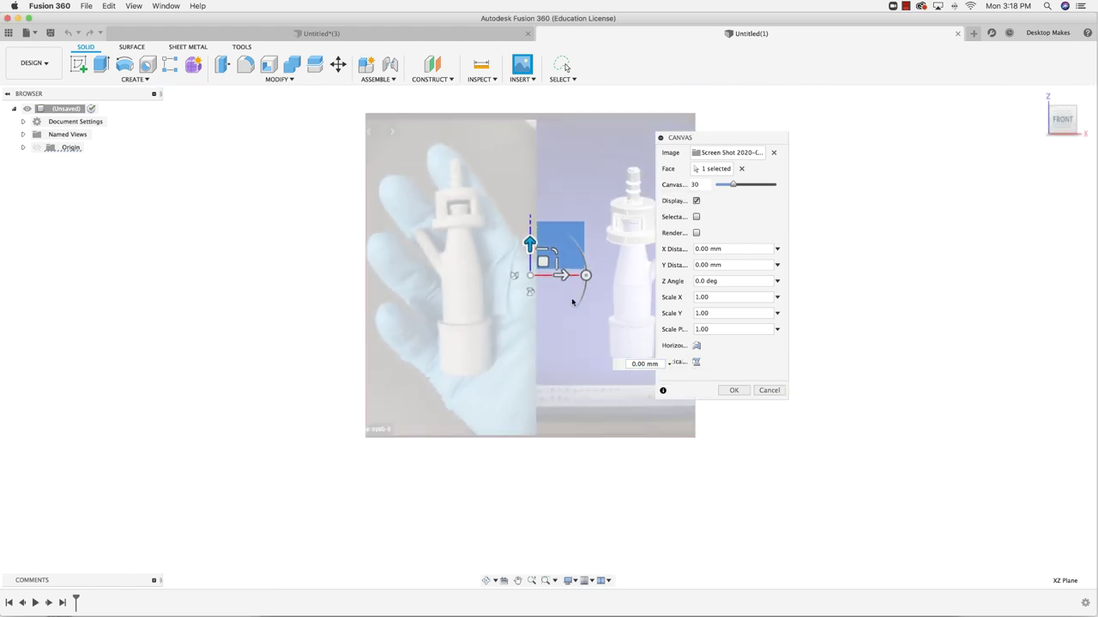
{"action": "left_click", "coordinate": [697, 346]}
{"action": "middle_click_drag", "start_coordinate": [525, 373], "coordinate": [435, 391]}
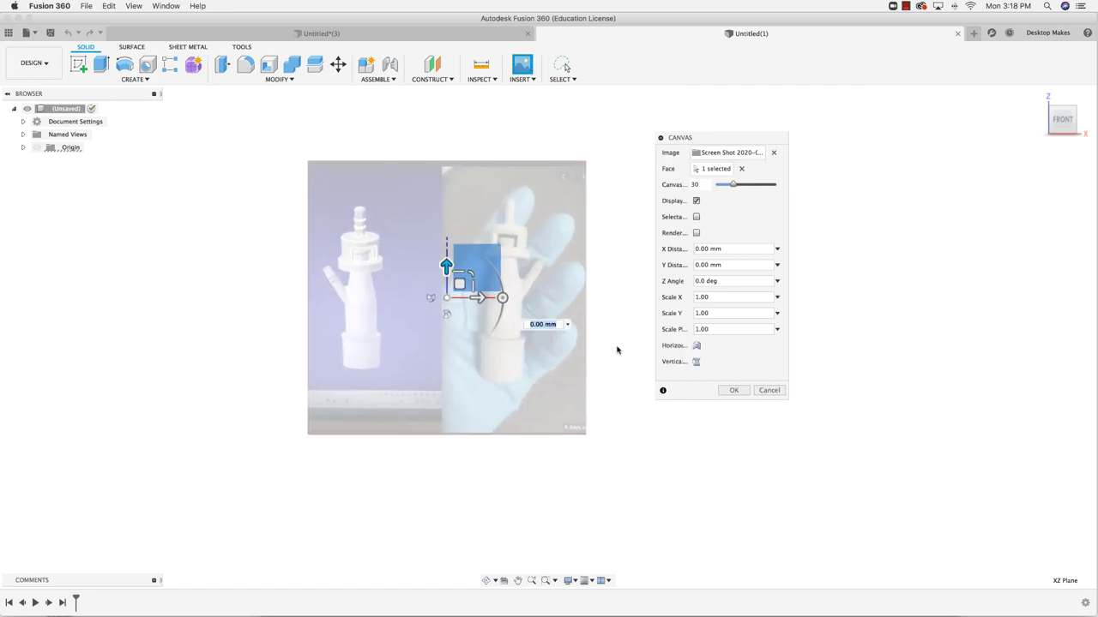
{"action": "left_click", "coordinate": [734, 391]}
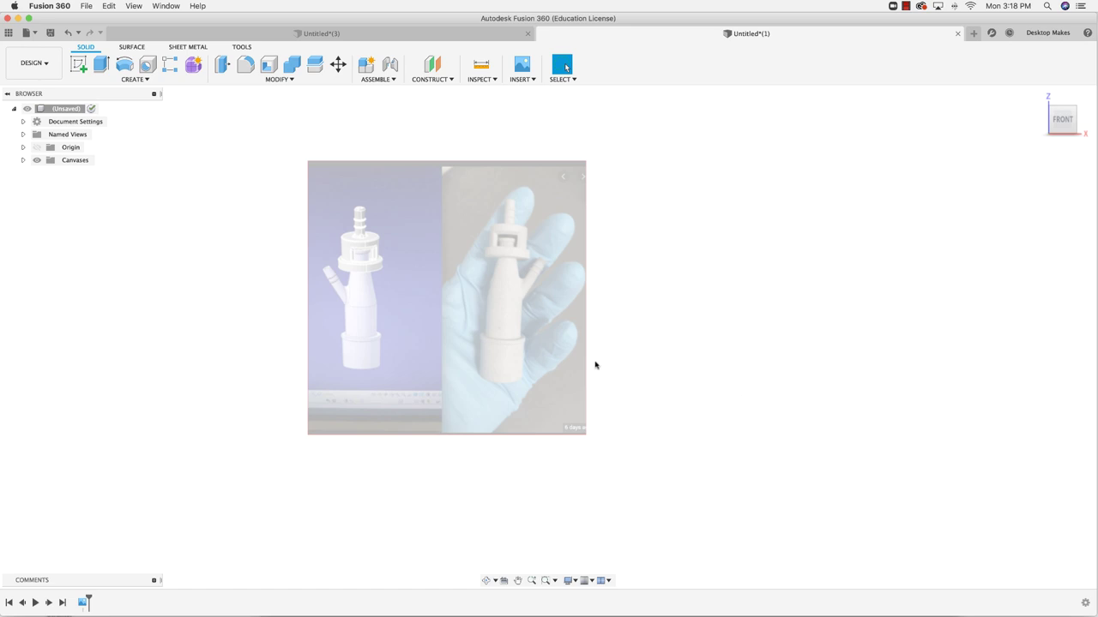
{"action": "left_click", "coordinate": [78, 65]}
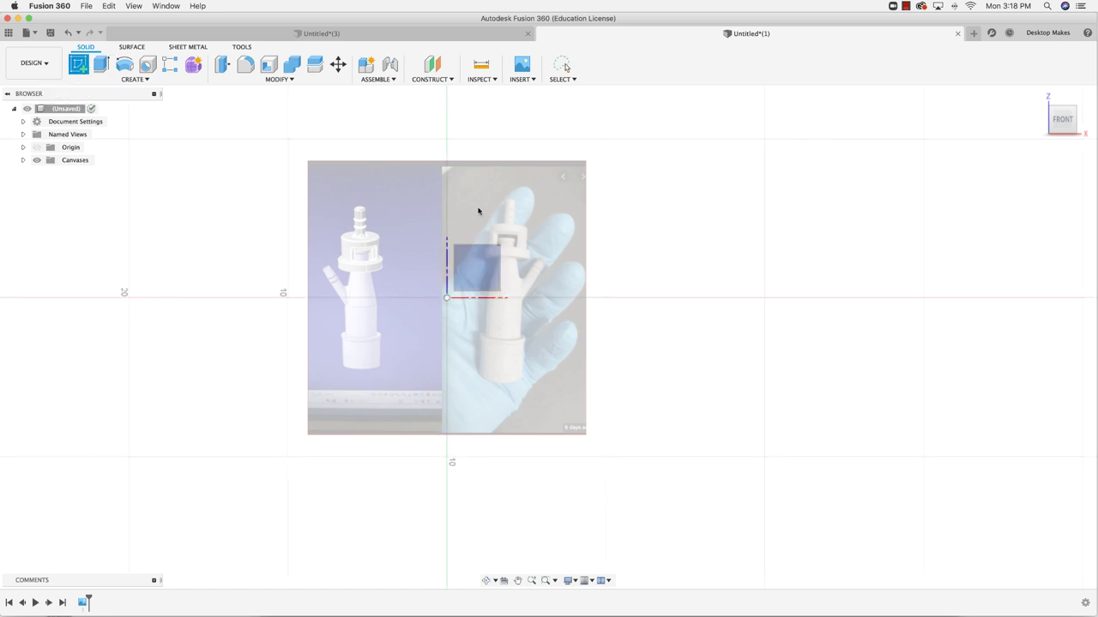
Step: Sketch on the XZ plane and calibrate the canvas so the valve's top-to-bottom length is 4 inch
{"action": "left_click", "coordinate": [478, 271]}
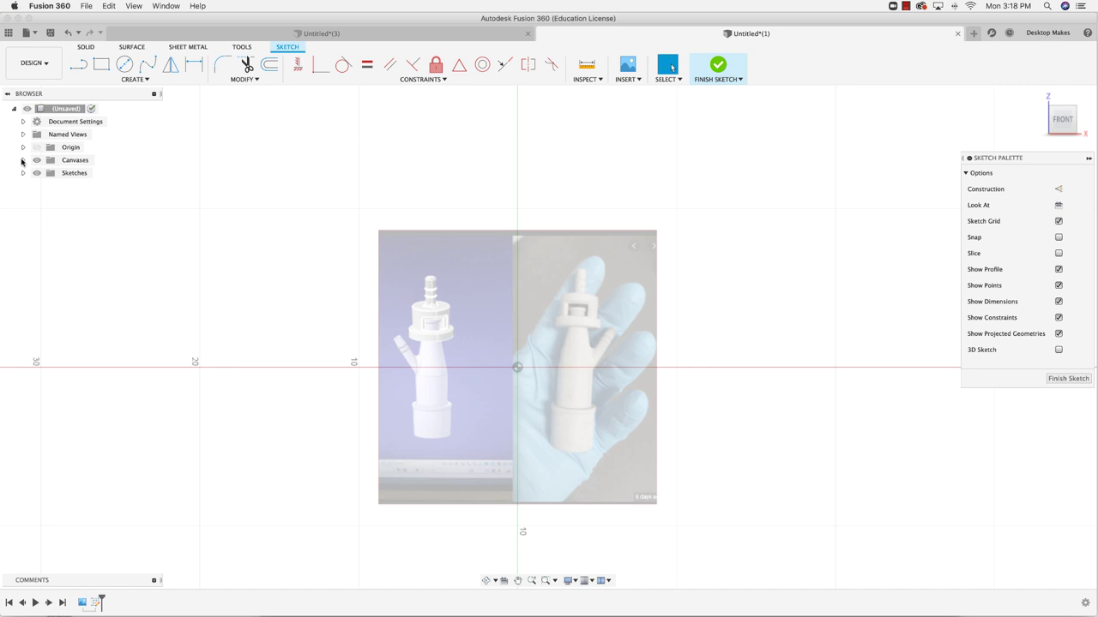
{"action": "left_click", "coordinate": [23, 160]}
{"action": "right_click", "coordinate": [67, 173]}
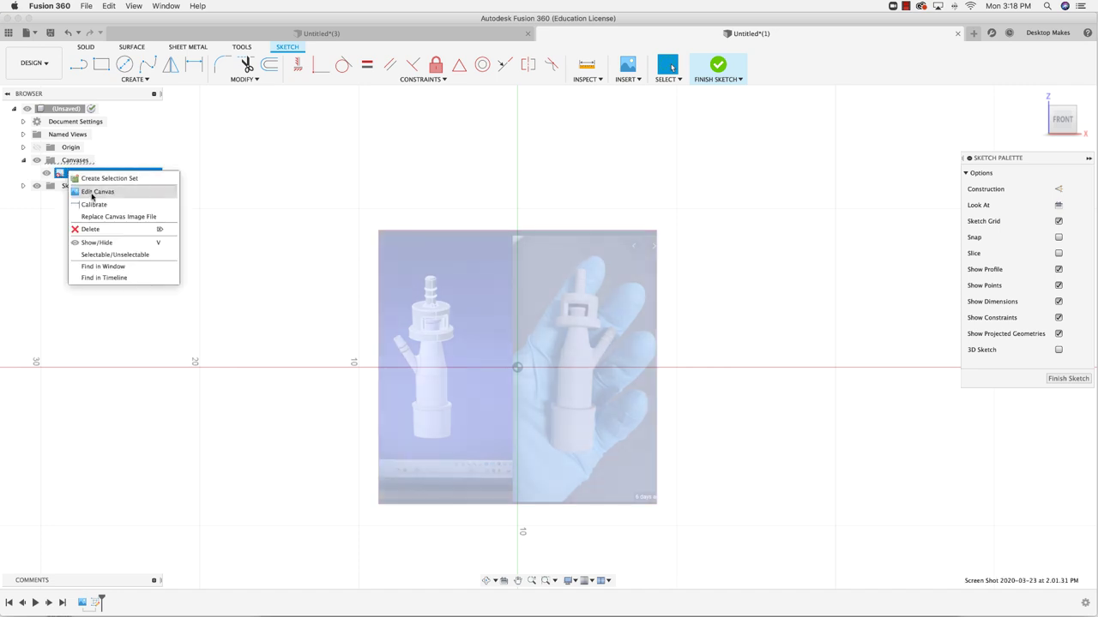
{"action": "left_click", "coordinate": [95, 206]}
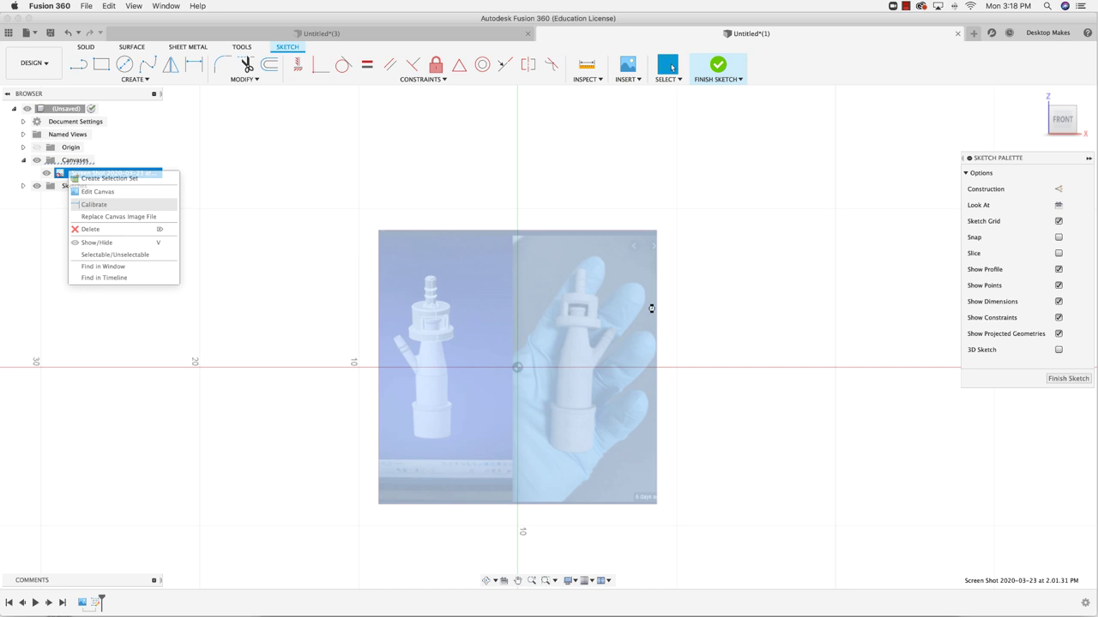
{"action": "scroll", "coordinate": [491, 227], "scroll_direction": "up", "scroll_amount": 5}
{"action": "scroll", "coordinate": [491, 227], "scroll_direction": "down", "scroll_amount": 1}
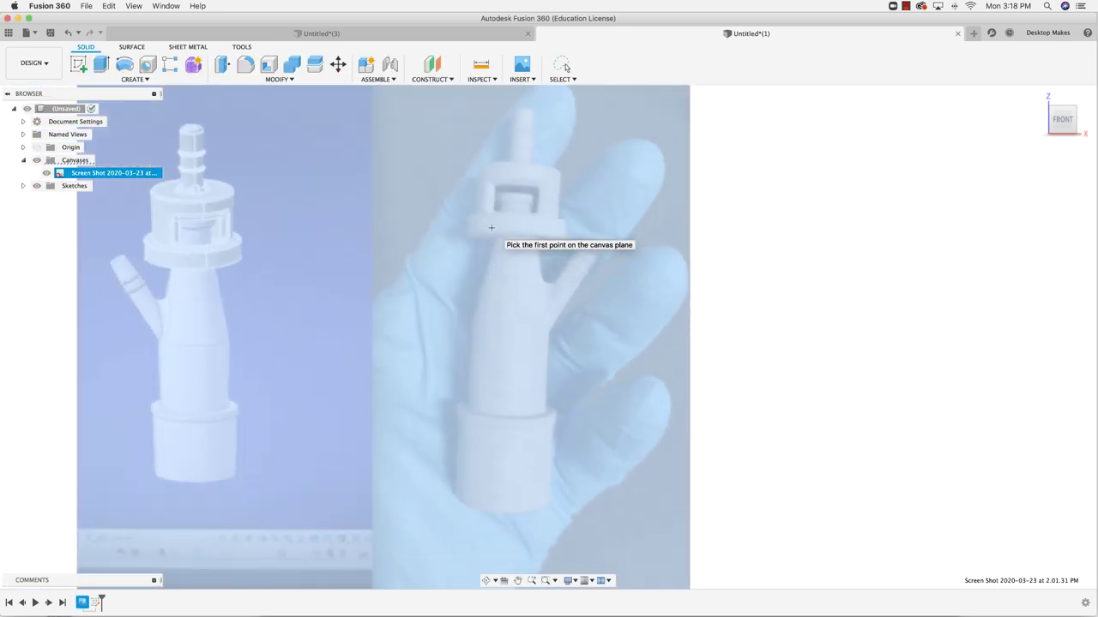
{"action": "left_click", "coordinate": [521, 108]}
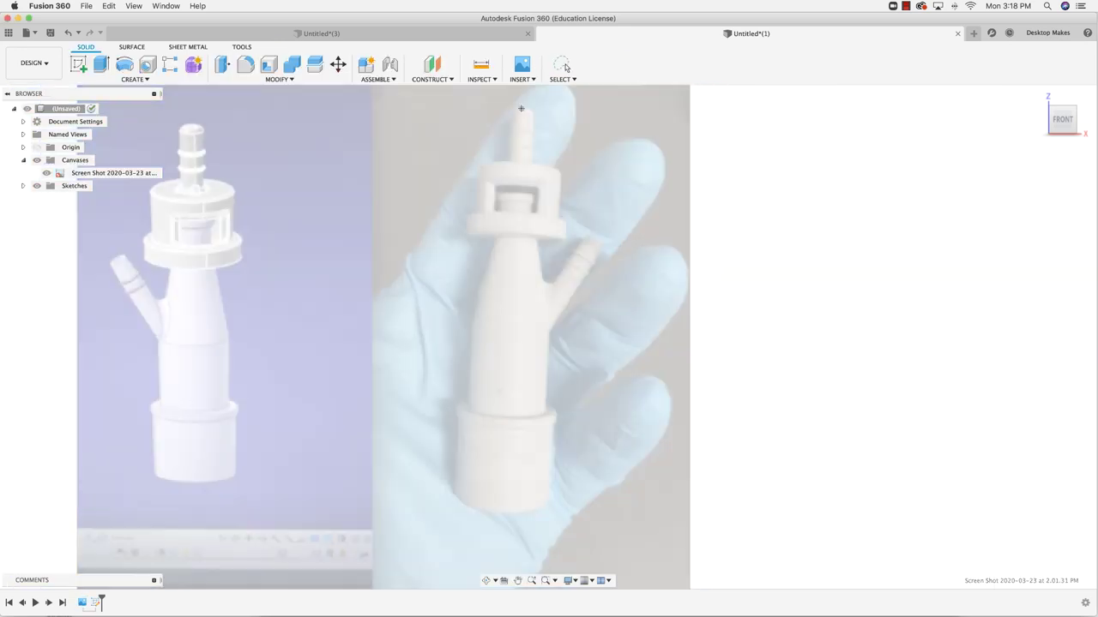
{"action": "left_click", "coordinate": [504, 514]}
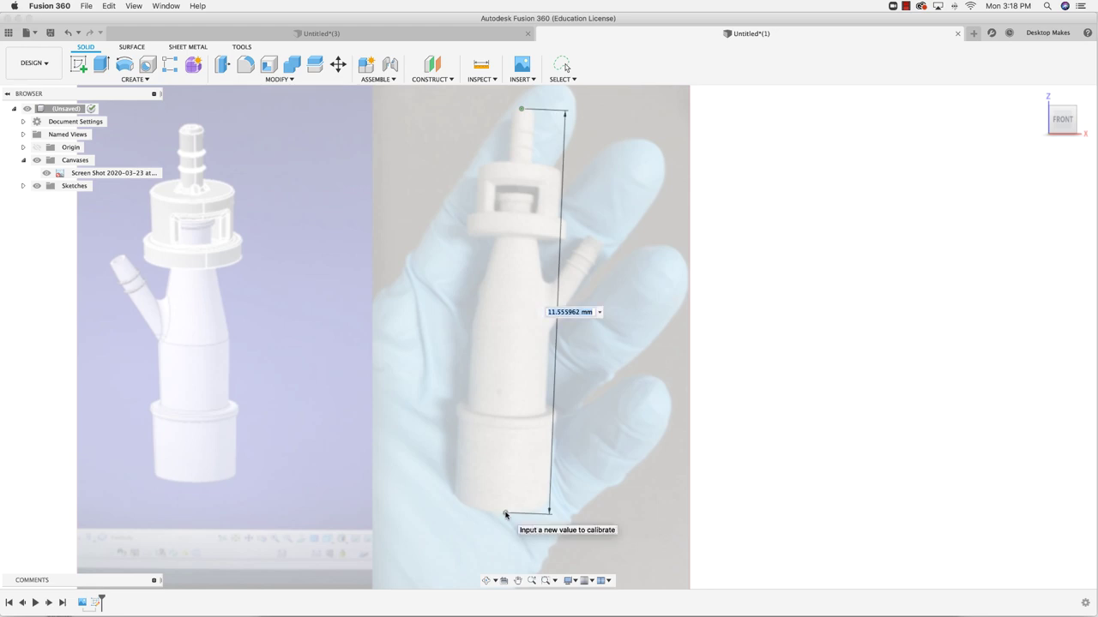
{"action": "type", "text": "4inch"}
{"action": "key", "text": "Return"}
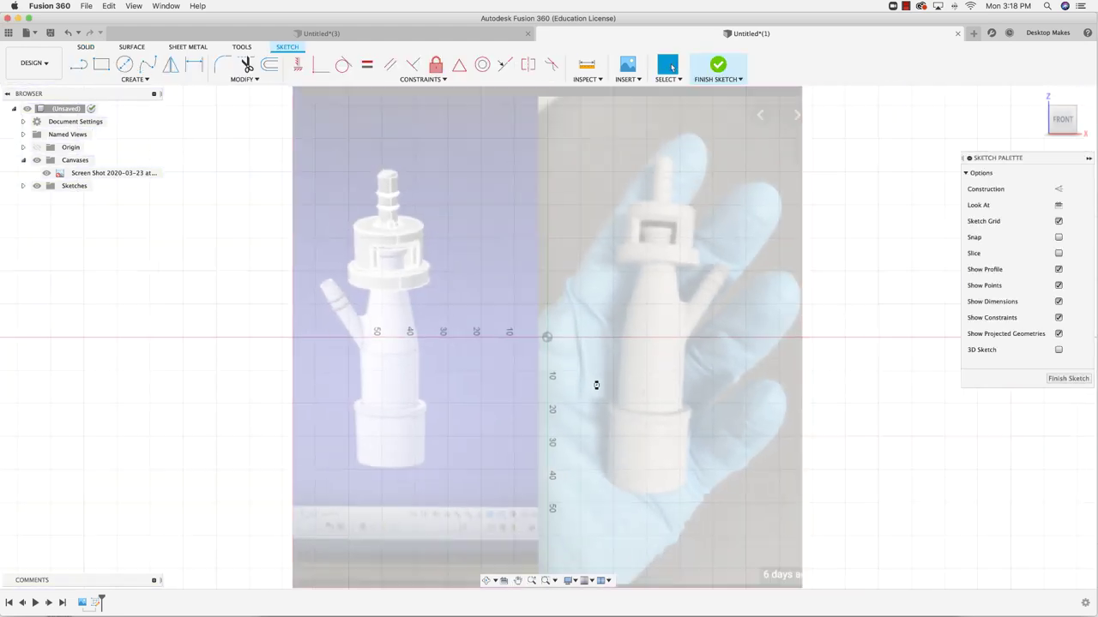
Step: Edit the canvas to a -4 degree Z angle and shift it so the valve aligns with the origin
{"action": "right_click", "coordinate": [92, 174]}
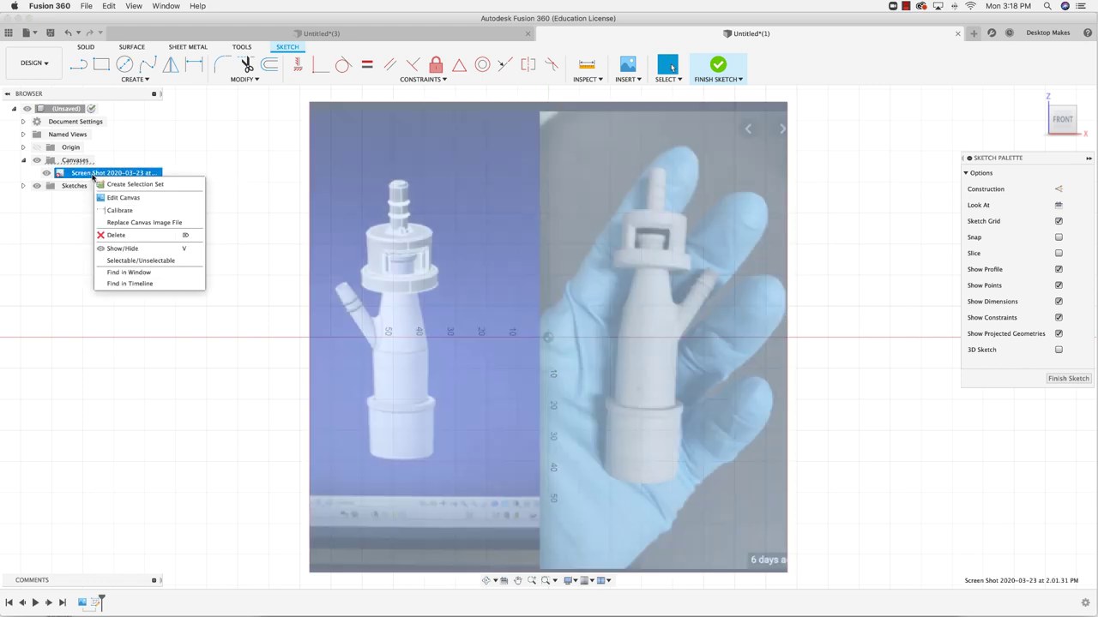
{"action": "left_click", "coordinate": [110, 199]}
{"action": "left_click_drag", "start_coordinate": [561, 321], "coordinate": [461, 177]}
{"action": "middle_click_drag", "start_coordinate": [517, 313], "coordinate": [507, 504]}
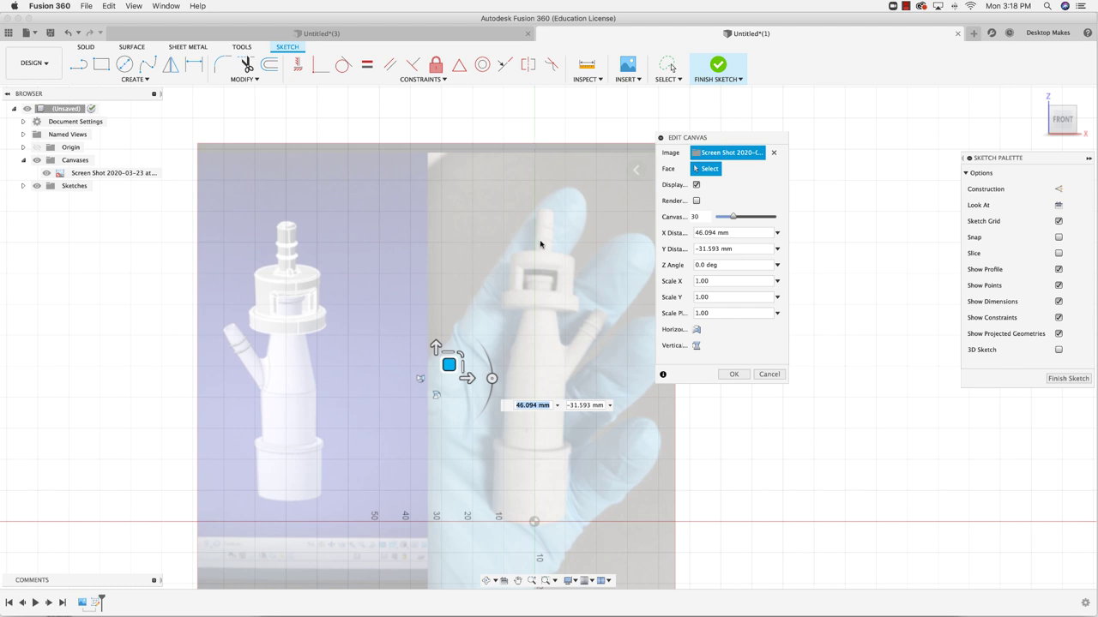
{"action": "left_click", "coordinate": [490, 378]}
{"action": "left_click_drag", "start_coordinate": [492, 378], "coordinate": [492, 375]}
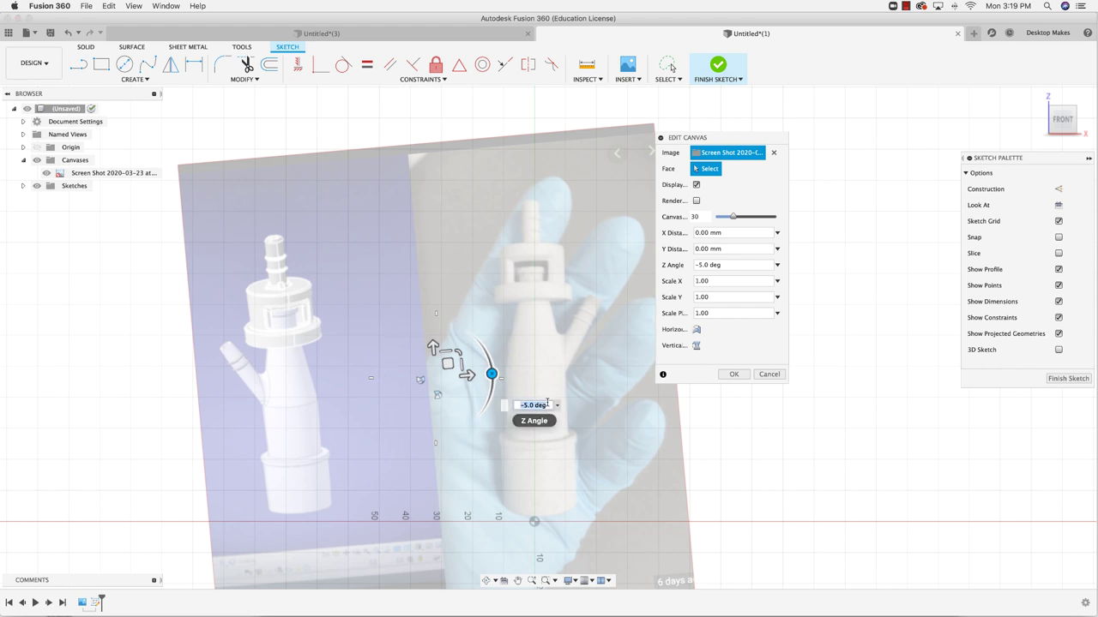
{"action": "type", "text": "1"}
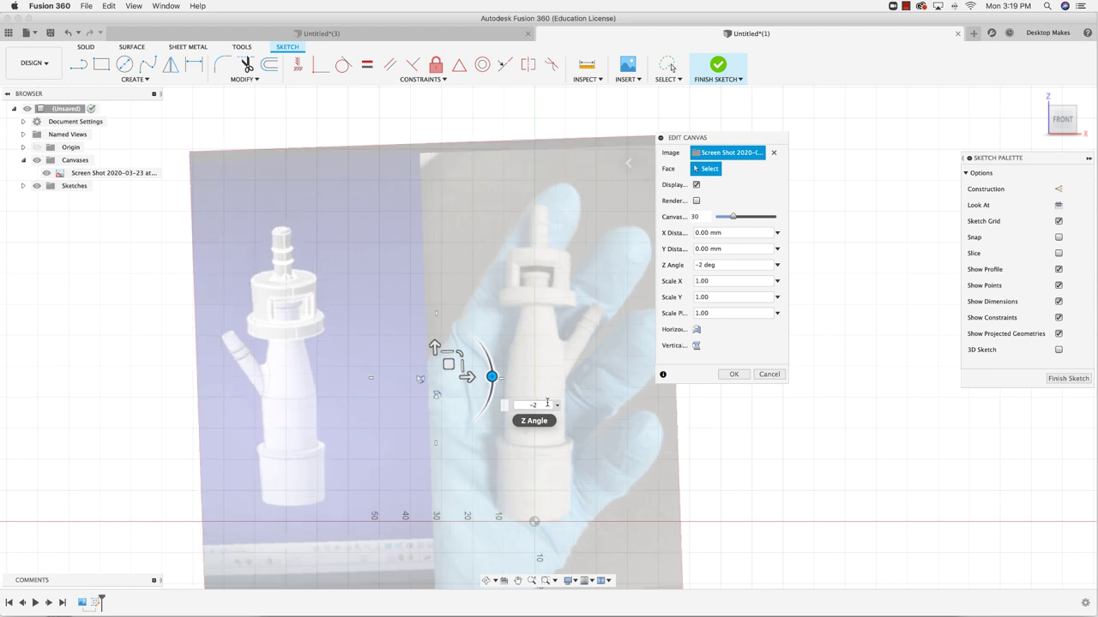
{"action": "type", "text": "3"}
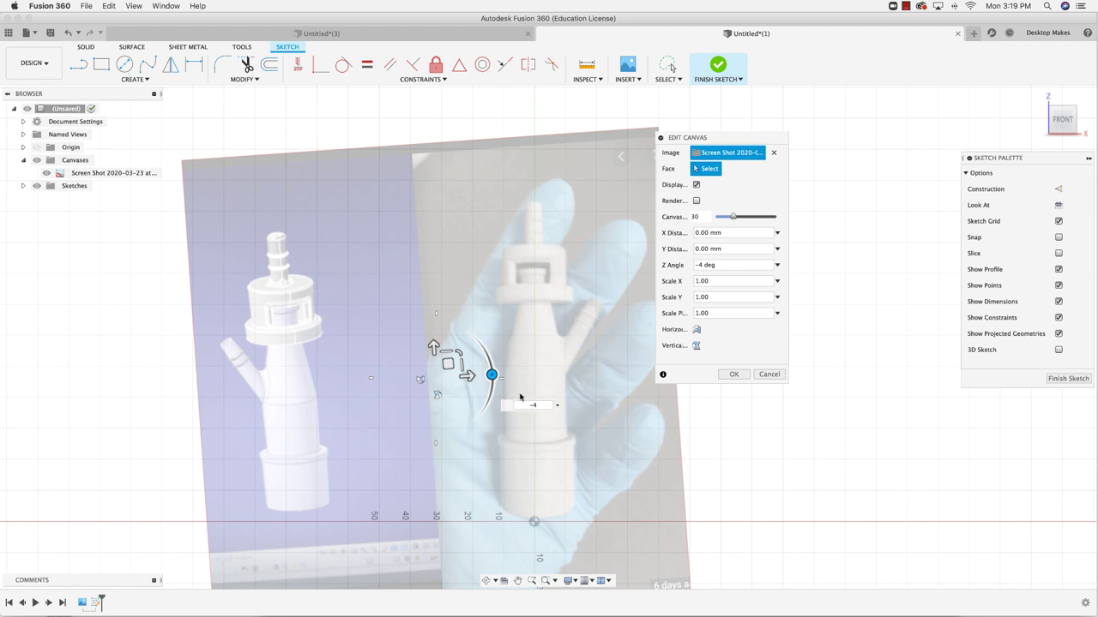
{"action": "middle_click_drag", "start_coordinate": [495, 388], "coordinate": [379, 365]}
{"action": "mouse_move", "coordinate": [380, 365]}
{"action": "left_mouse_down"}
{"action": "mouse_move", "coordinate": [362, 360]}
{"action": "mouse_move", "coordinate": [362, 373]}
{"action": "left_mouse_up"}
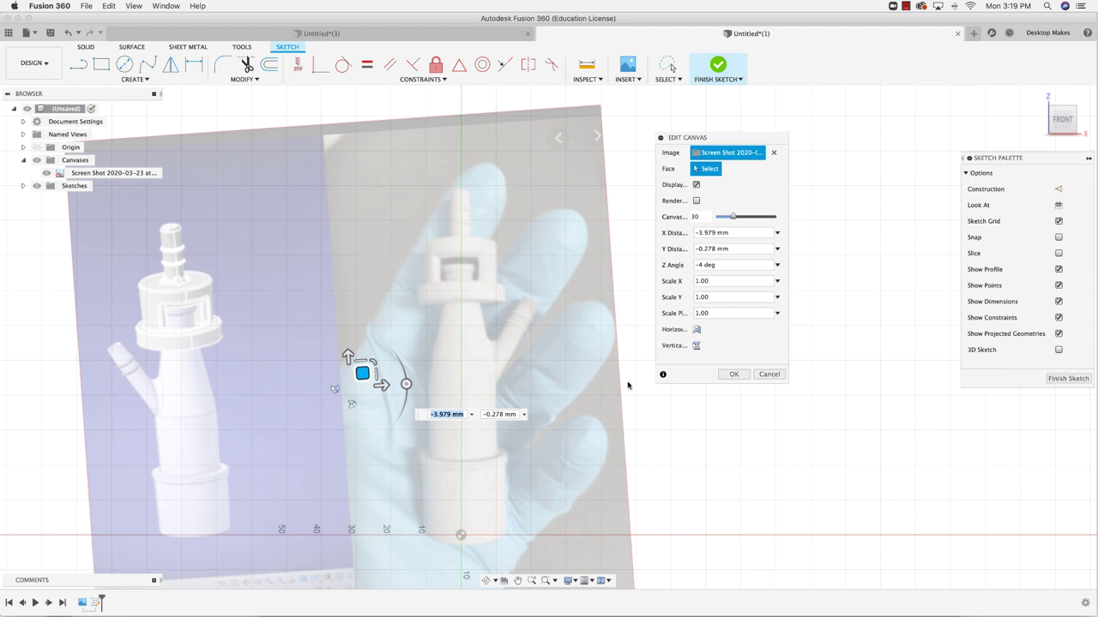
Step: Apply the canvas edit, keeping the -4° tilt and new position
{"action": "left_click", "coordinate": [732, 375]}
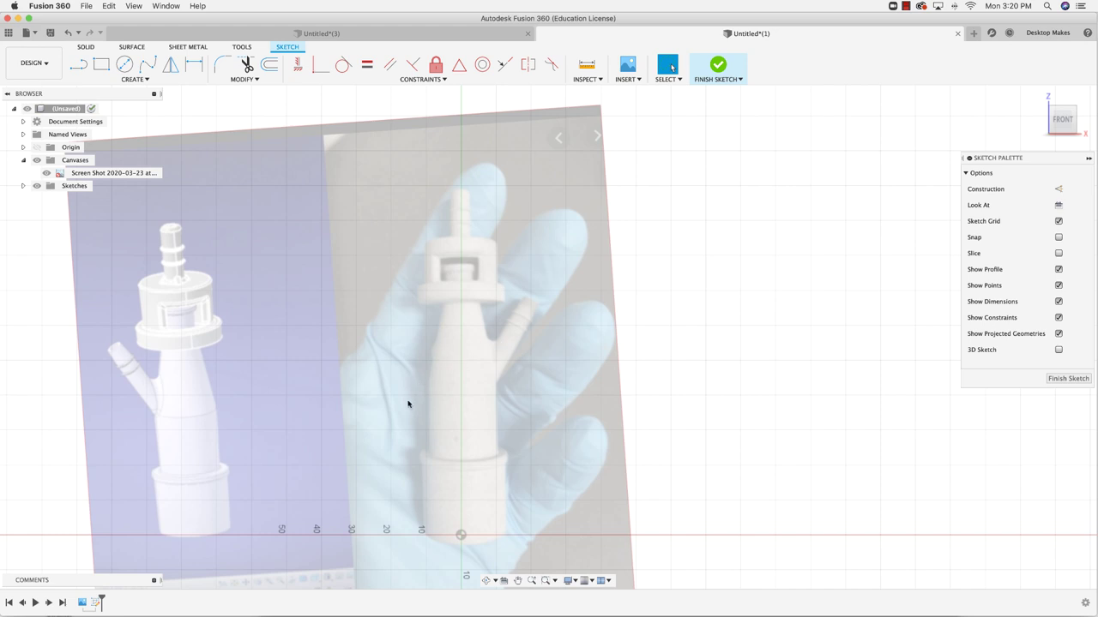
Step: Trace the nozzle half-profile from the origin: base, base edge, slanted cone line and top step
{"action": "key", "text": "l"}
{"action": "scroll", "coordinate": [437, 506], "scroll_direction": "up", "scroll_amount": 4}
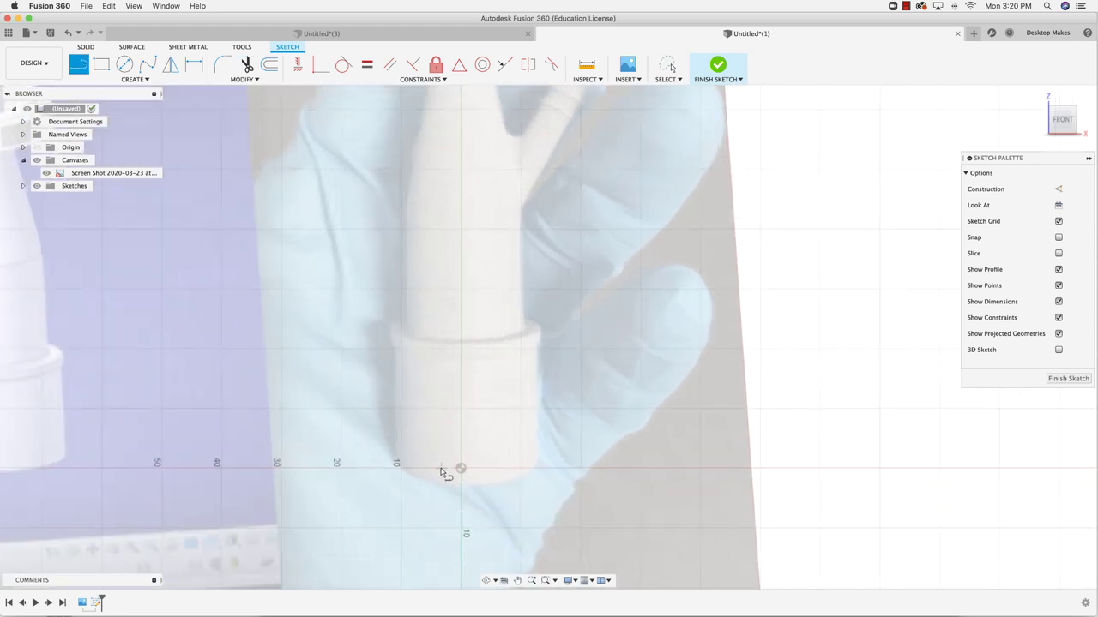
{"action": "left_click", "coordinate": [460, 469]}
{"action": "left_click", "coordinate": [541, 468]}
{"action": "scroll", "coordinate": [539, 356], "scroll_direction": "up", "scroll_amount": 6}
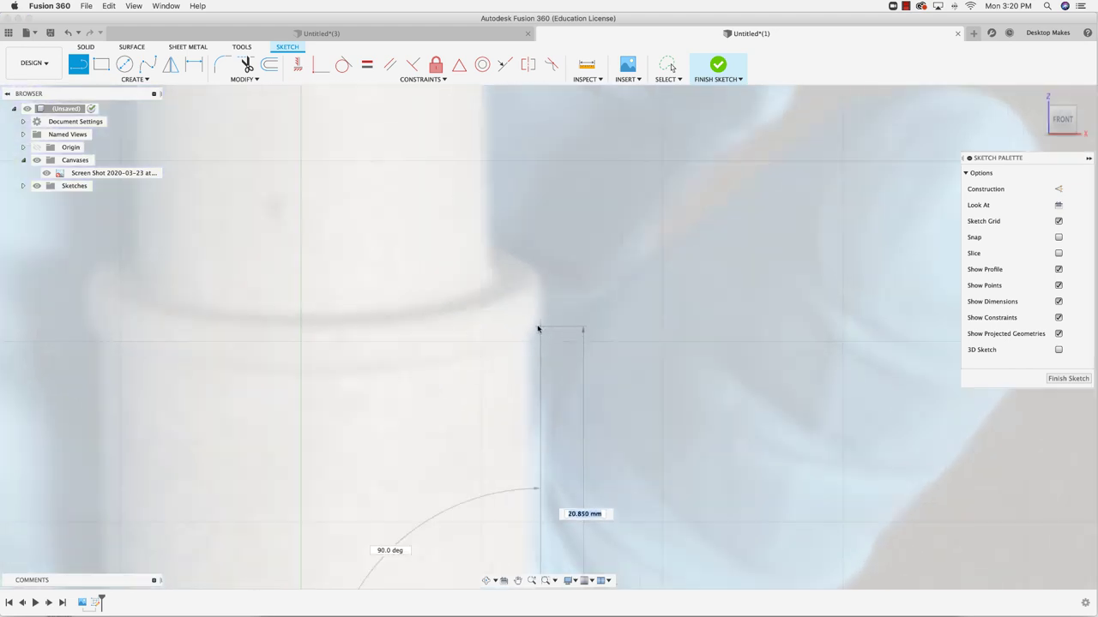
{"action": "left_click", "coordinate": [539, 328]}
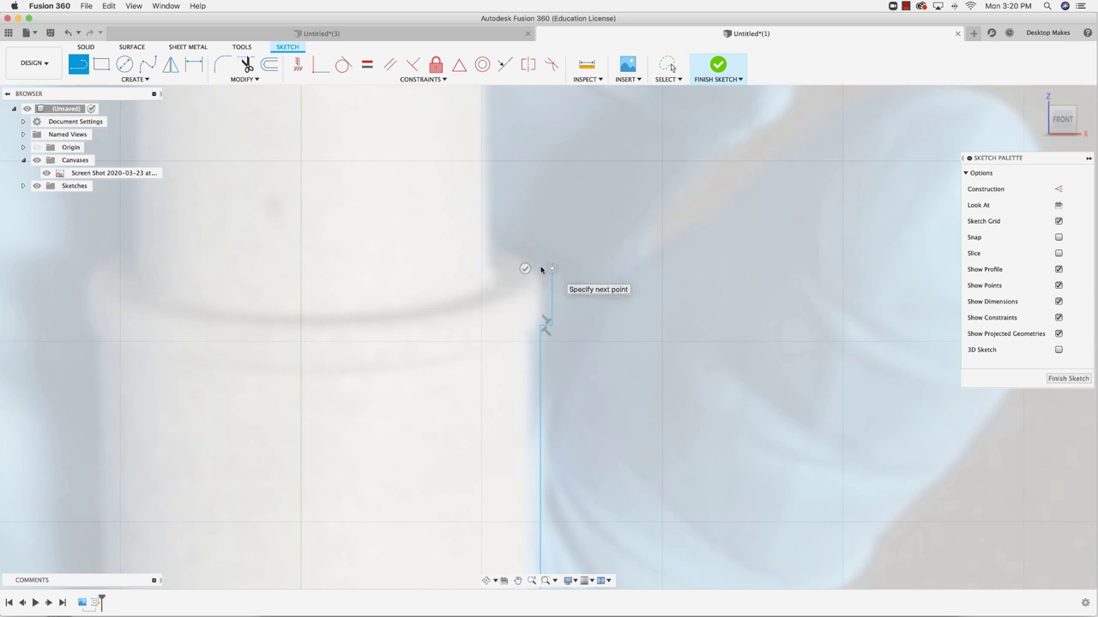
{"action": "scroll", "coordinate": [497, 215], "scroll_direction": "down", "scroll_amount": 4}
{"action": "middle_click_drag", "start_coordinate": [499, 187], "coordinate": [443, 515]}
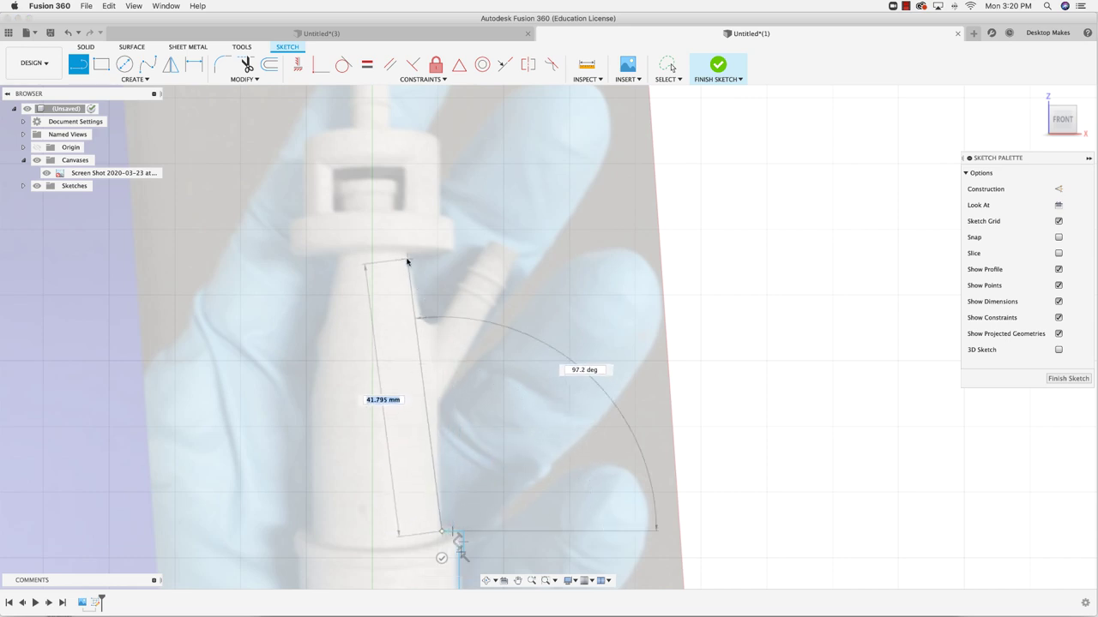
{"action": "middle_click_drag", "start_coordinate": [408, 259], "coordinate": [398, 283]}
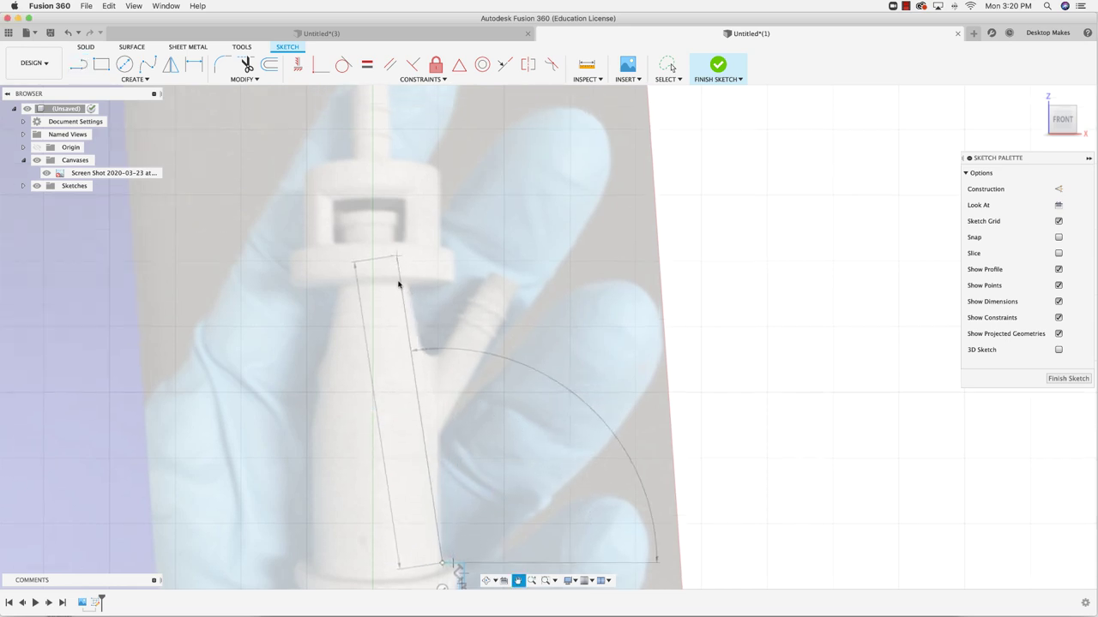
{"action": "scroll", "coordinate": [398, 283], "scroll_direction": "up", "scroll_amount": 5}
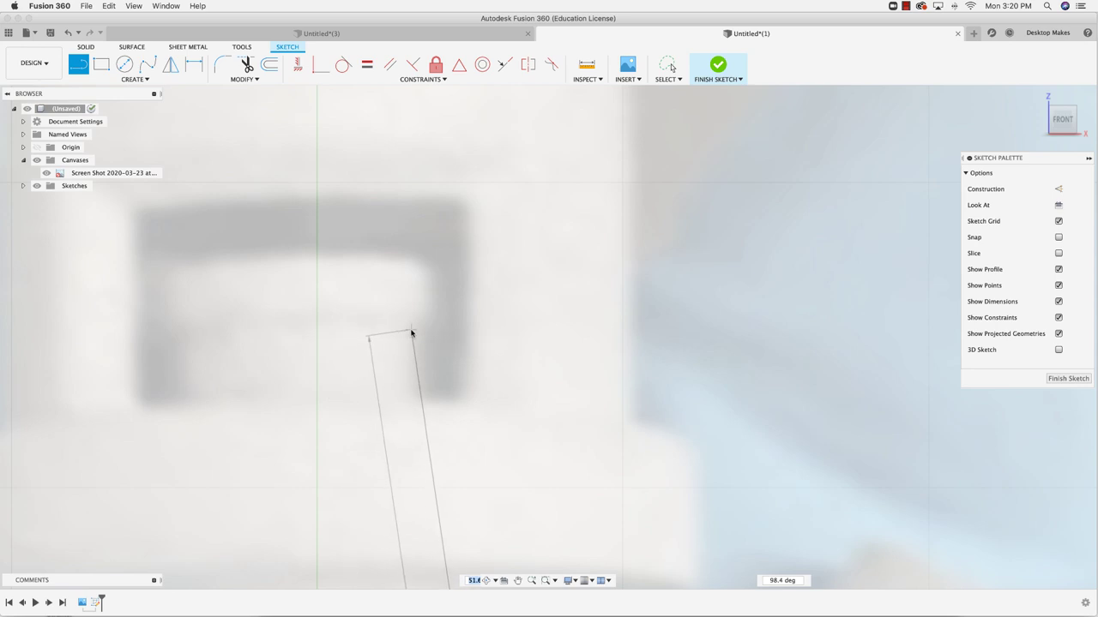
{"action": "left_click", "coordinate": [411, 331]}
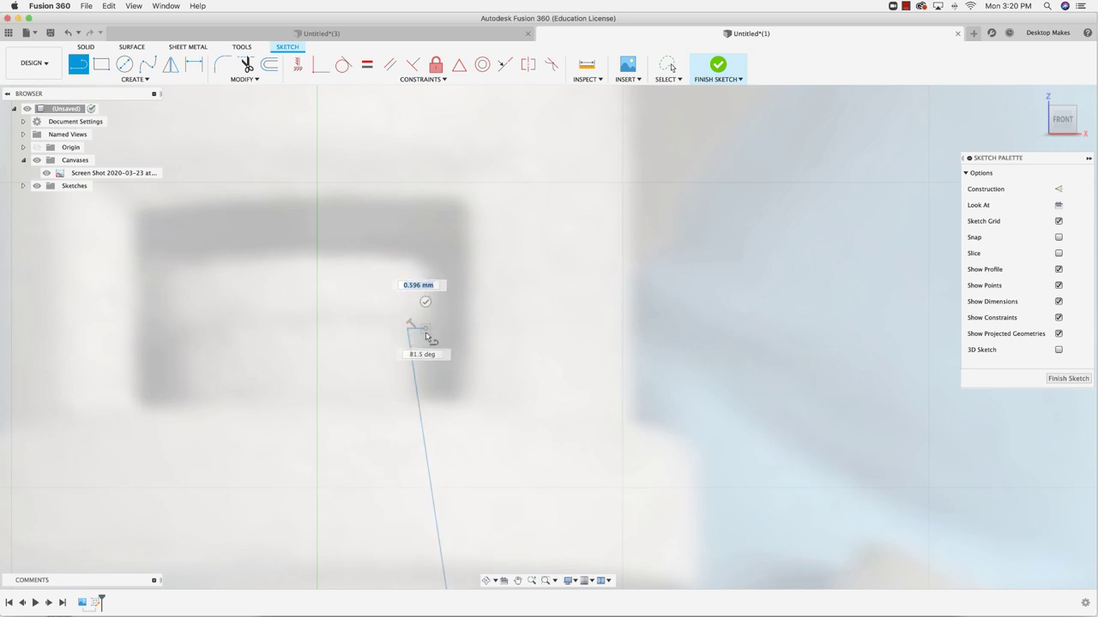
{"action": "left_click_drag", "start_coordinate": [425, 337], "coordinate": [318, 263]}
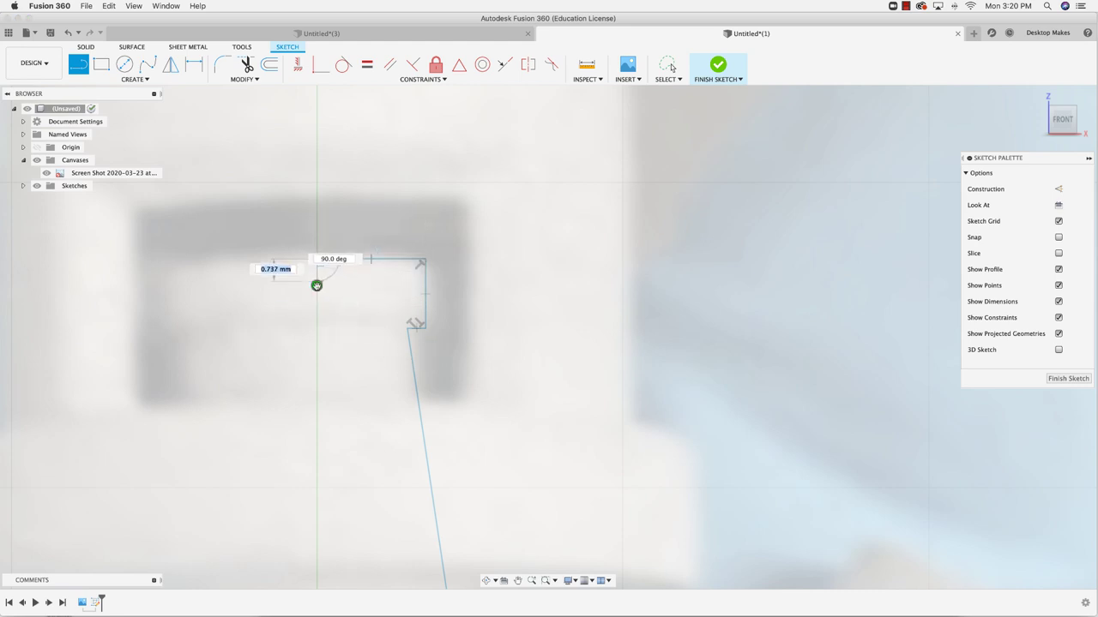
{"action": "key", "text": "Escape"}
Step: Draw a 77.505 mm vertical centre line from the sketch origin up to the profile's top point
{"action": "scroll", "coordinate": [314, 340], "scroll_direction": "down", "scroll_amount": 5}
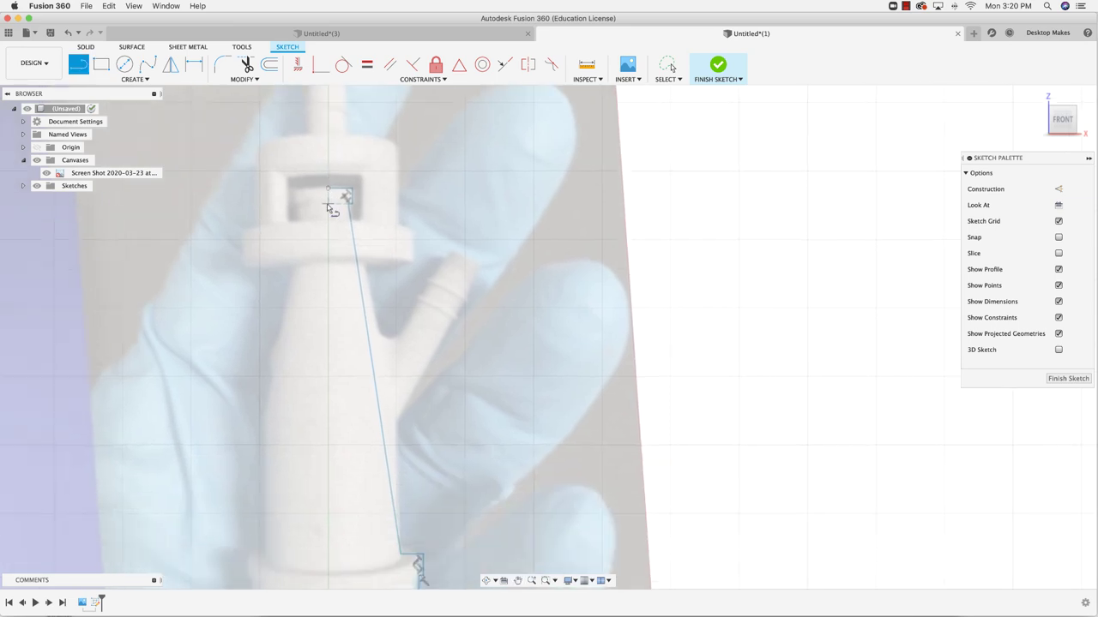
{"action": "scroll", "coordinate": [336, 311], "scroll_direction": "down", "scroll_amount": 2}
{"action": "scroll", "coordinate": [302, 481], "scroll_direction": "down", "scroll_amount": 3}
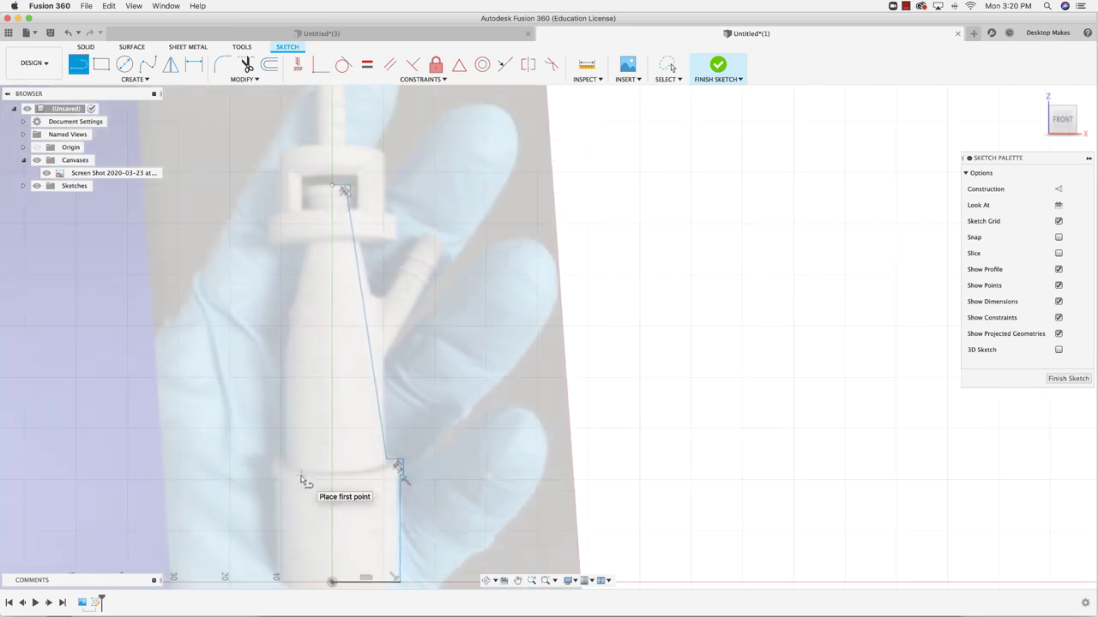
{"action": "left_click", "coordinate": [333, 582]}
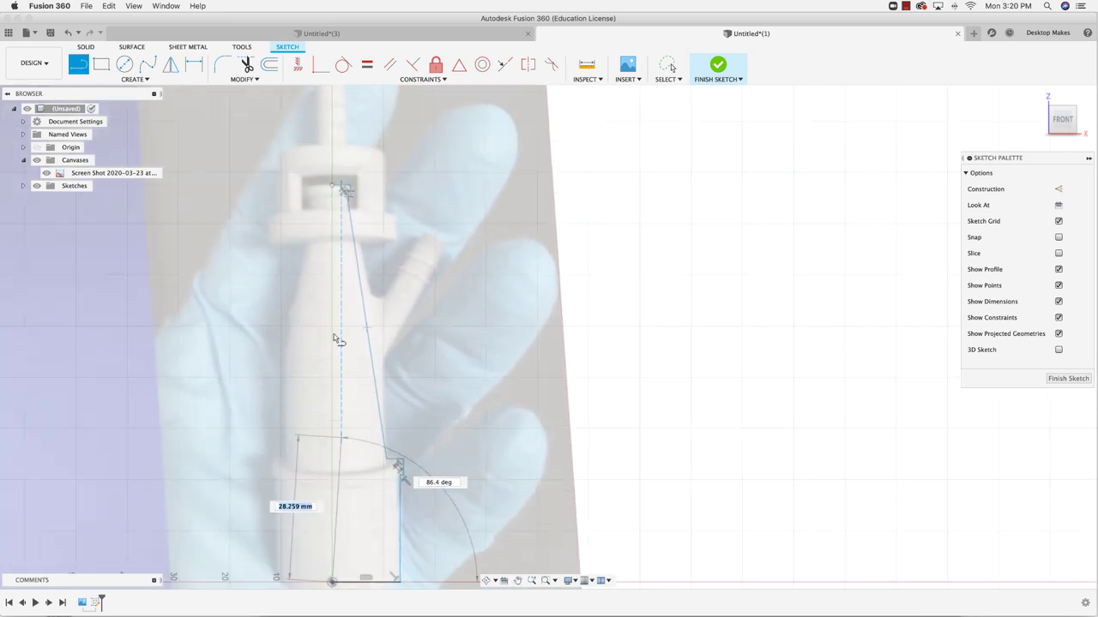
{"action": "left_click", "coordinate": [333, 185]}
{"action": "key", "text": "Escape"}
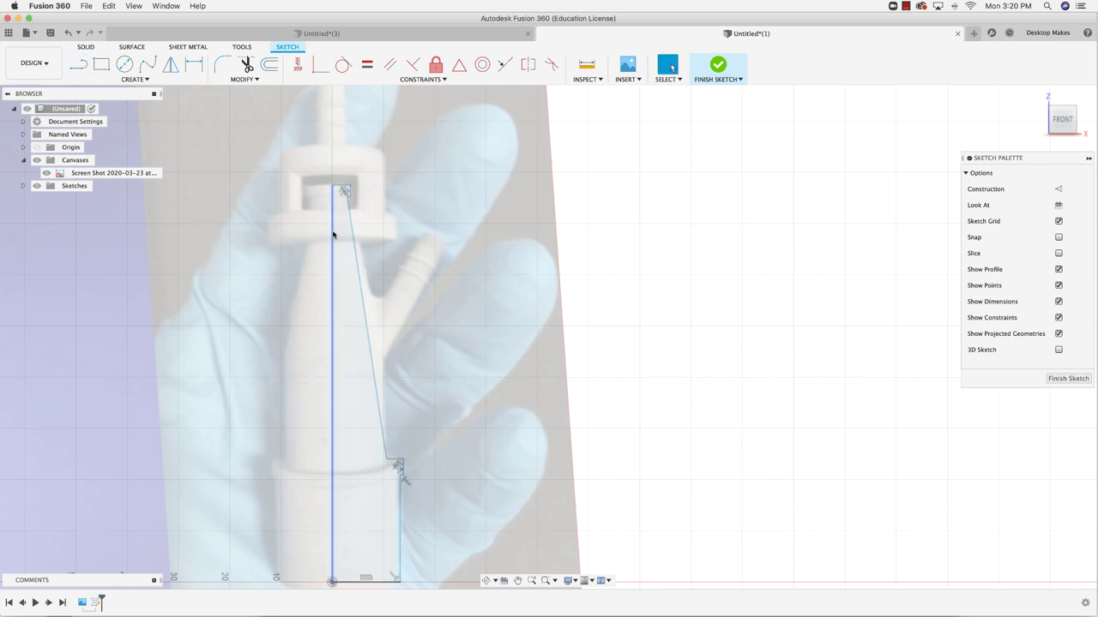
{"action": "left_click", "coordinate": [332, 231]}
{"action": "middle_click_drag", "start_coordinate": [333, 331], "coordinate": [337, 306]}
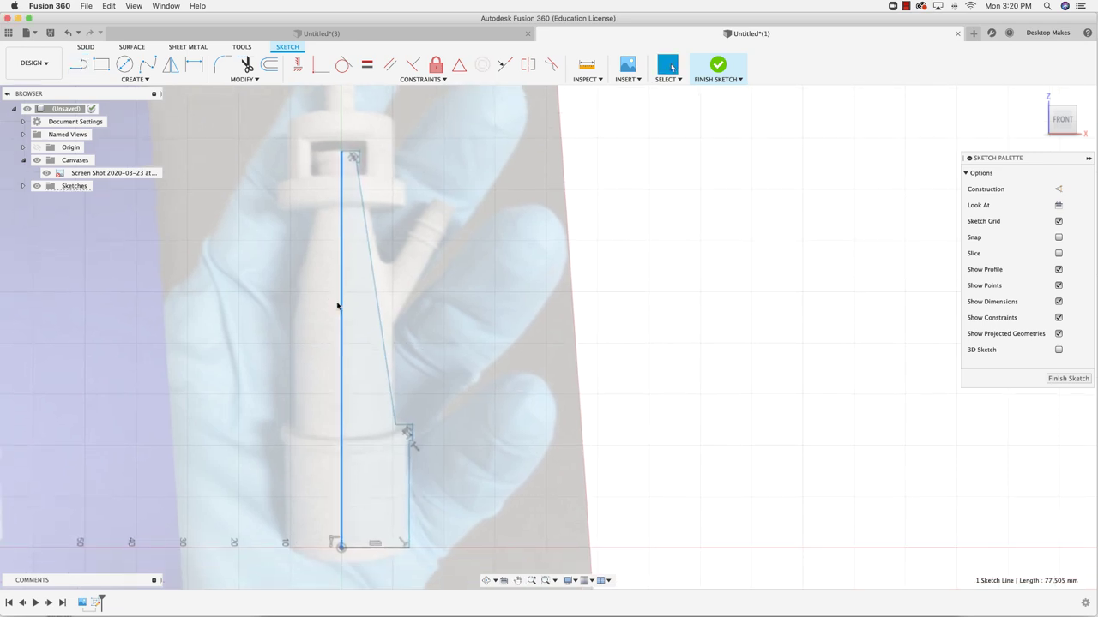
{"action": "left_click", "coordinate": [340, 550]}
Step: Cancel the accidental Move and reselect the vertical centre line
{"action": "key", "text": "m"}
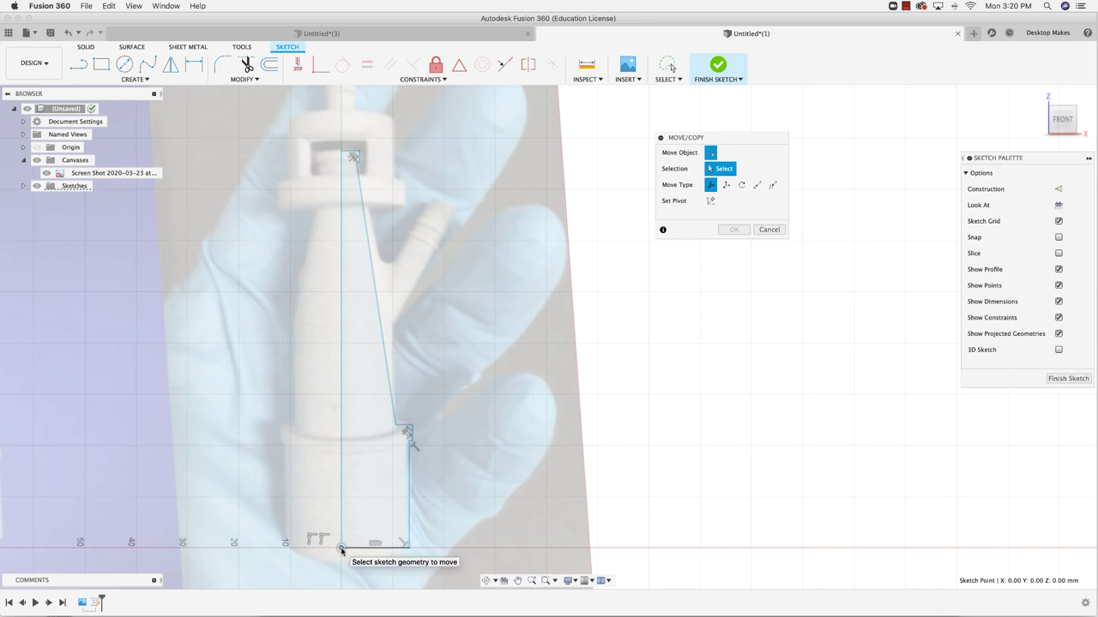
{"action": "left_click", "coordinate": [343, 467]}
{"action": "key", "text": "Escape"}
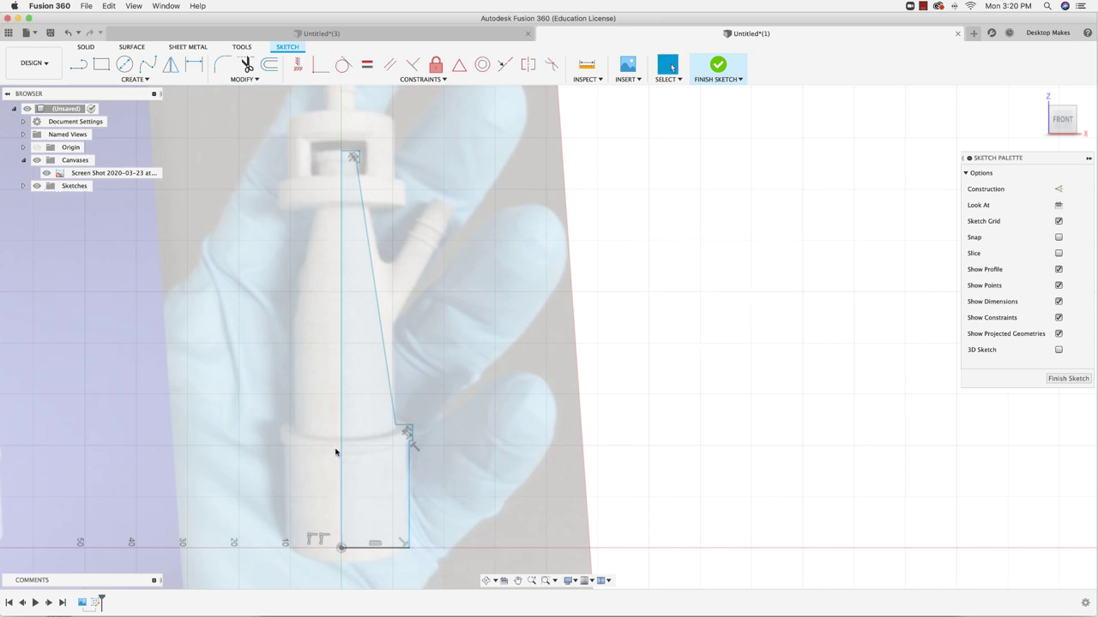
{"action": "left_click", "coordinate": [339, 249]}
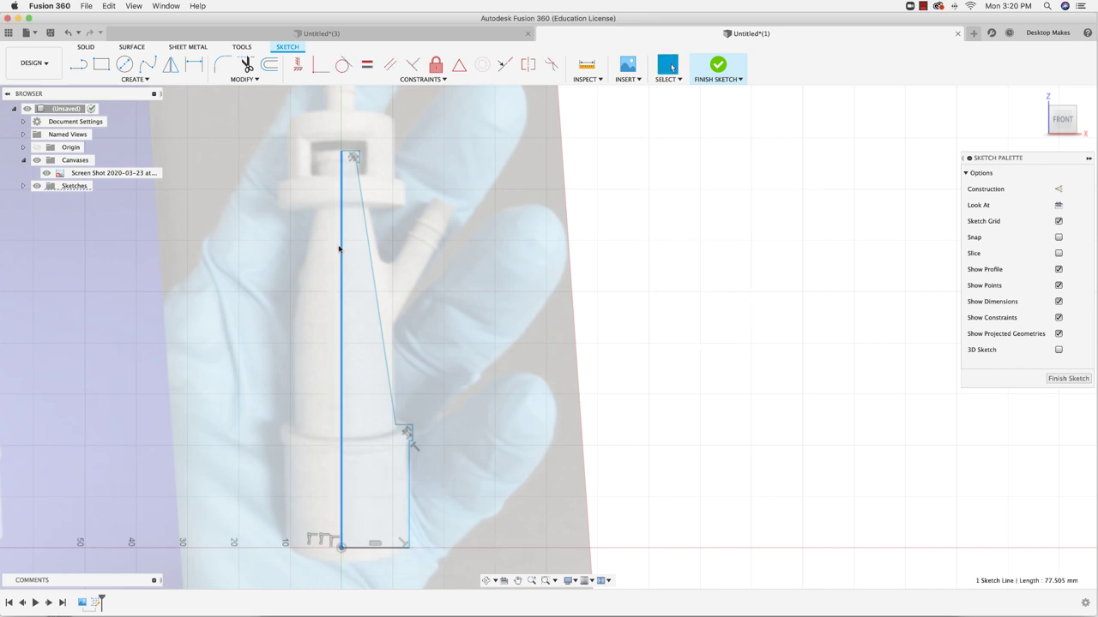
Step: Apply a Horizontal/Vertical constraint to the short top edge, which fails to solve
{"action": "left_click", "coordinate": [298, 65]}
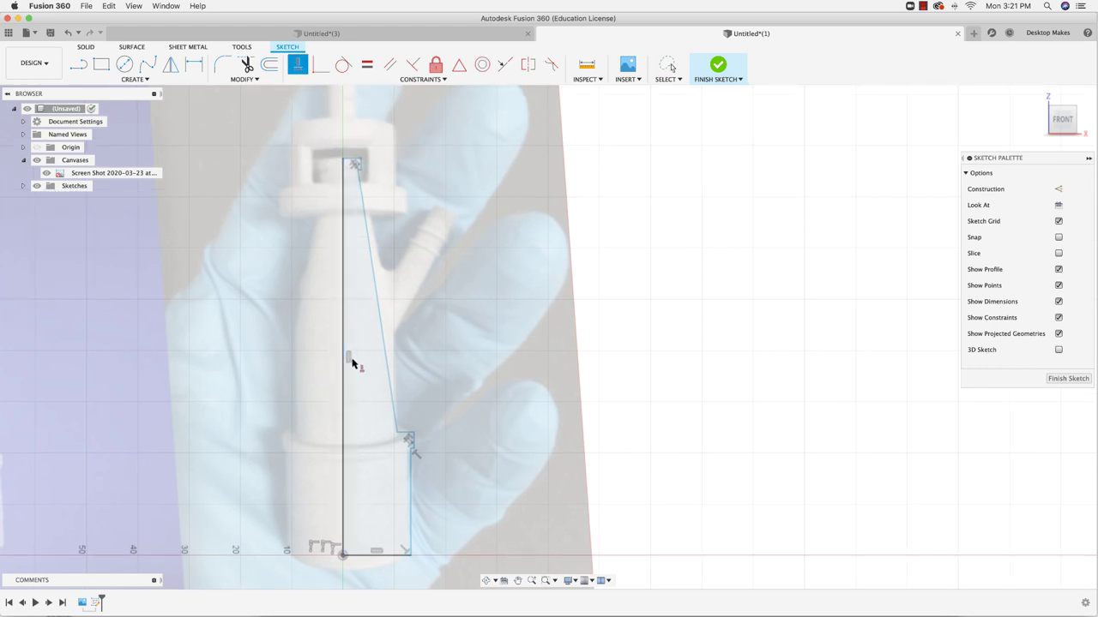
{"action": "scroll", "coordinate": [351, 167], "scroll_direction": "up", "scroll_amount": 3}
{"action": "scroll", "coordinate": [350, 144], "scroll_direction": "up", "scroll_amount": 3}
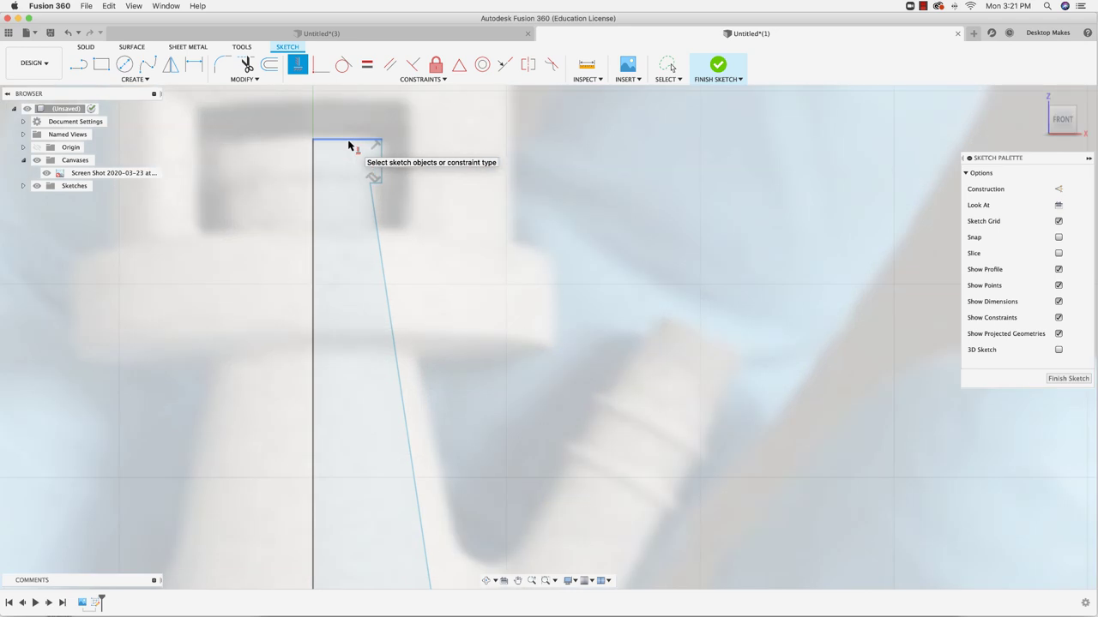
{"action": "left_click", "coordinate": [375, 184]}
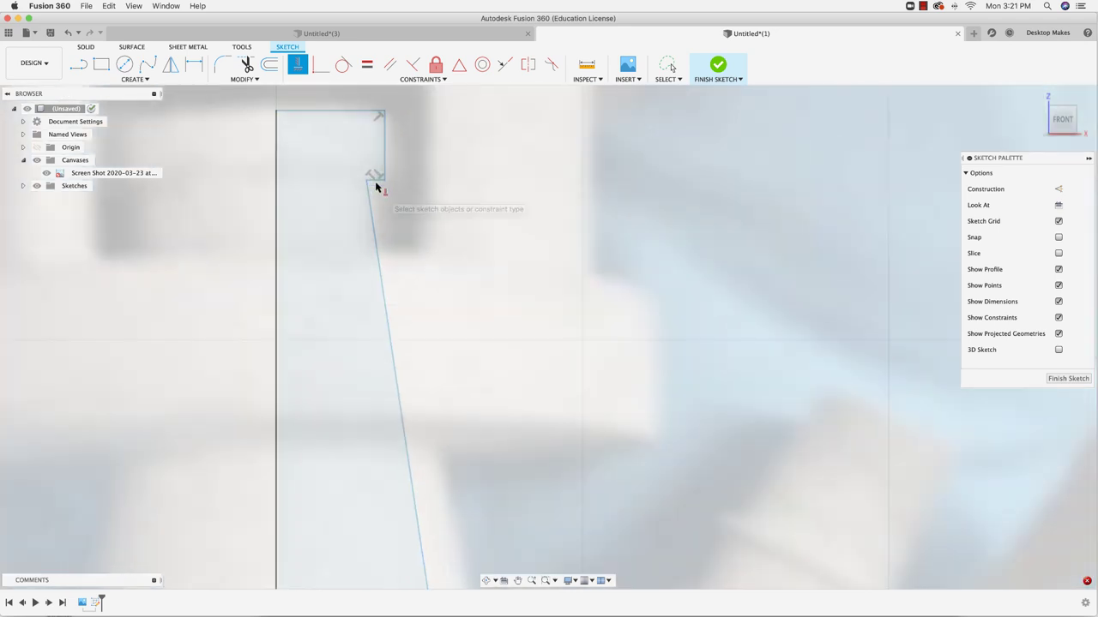
{"action": "scroll", "coordinate": [415, 323], "scroll_direction": "down", "scroll_amount": 5}
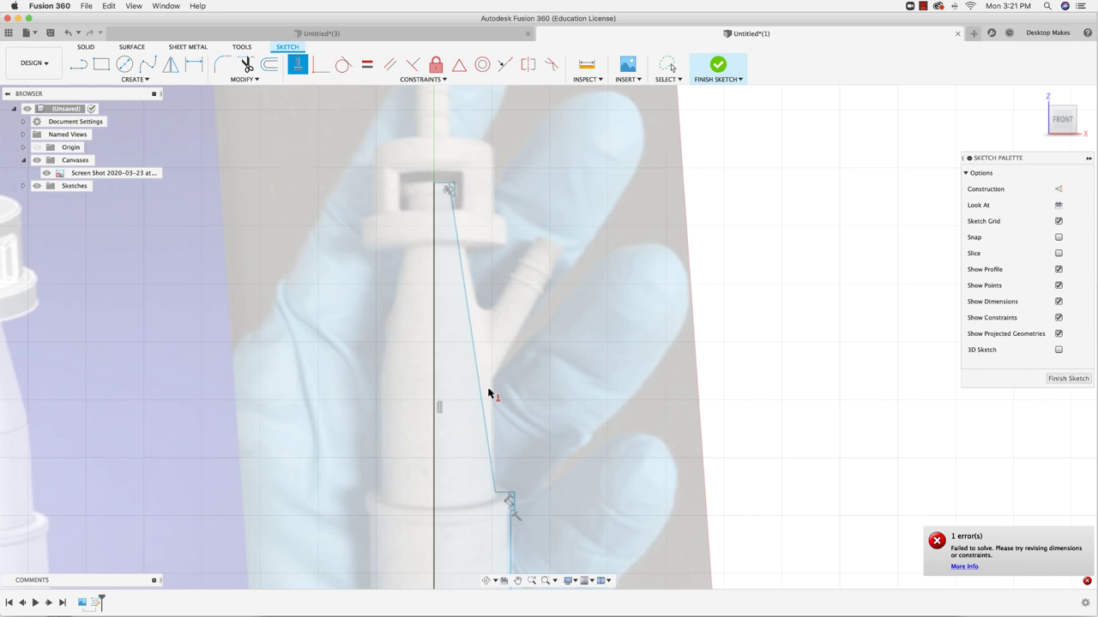
{"action": "middle_click_drag", "start_coordinate": [488, 394], "coordinate": [482, 263]}
{"action": "scroll", "coordinate": [500, 392], "scroll_direction": "up", "scroll_amount": 2}
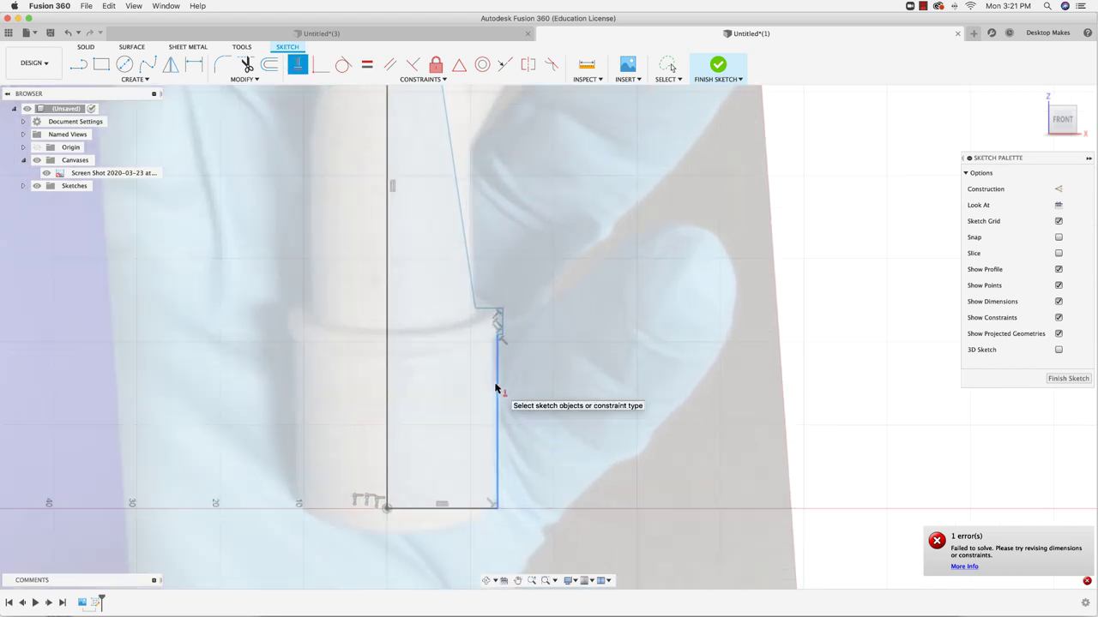
{"action": "scroll", "coordinate": [493, 309], "scroll_direction": "up", "scroll_amount": 2}
{"action": "scroll", "coordinate": [490, 308], "scroll_direction": "down", "scroll_amount": 5}
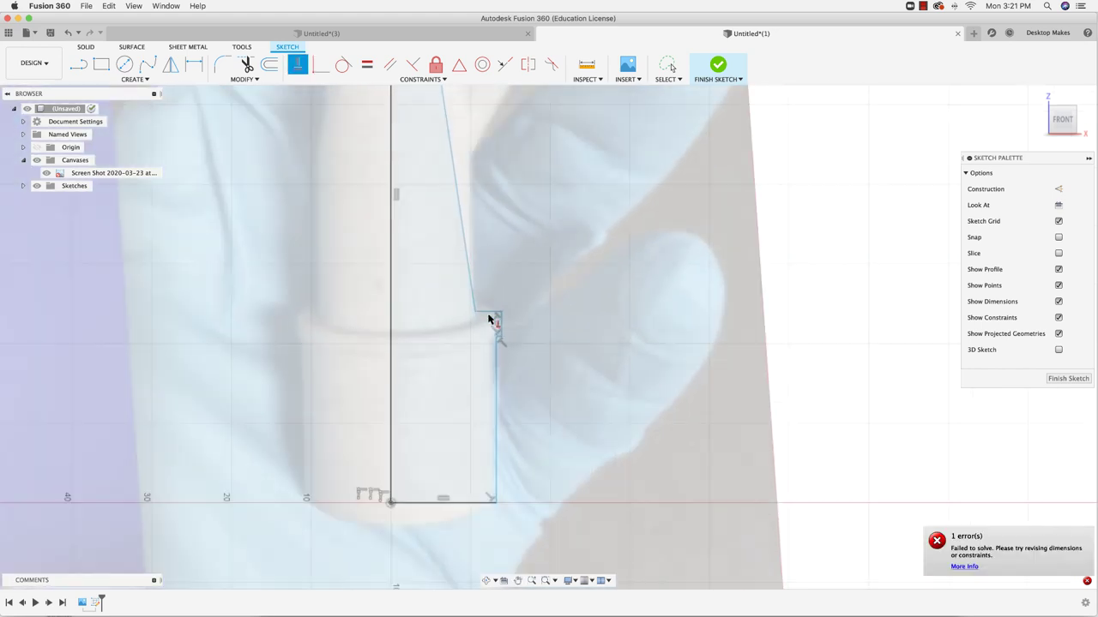
{"action": "middle_click_drag", "start_coordinate": [488, 314], "coordinate": [511, 434]}
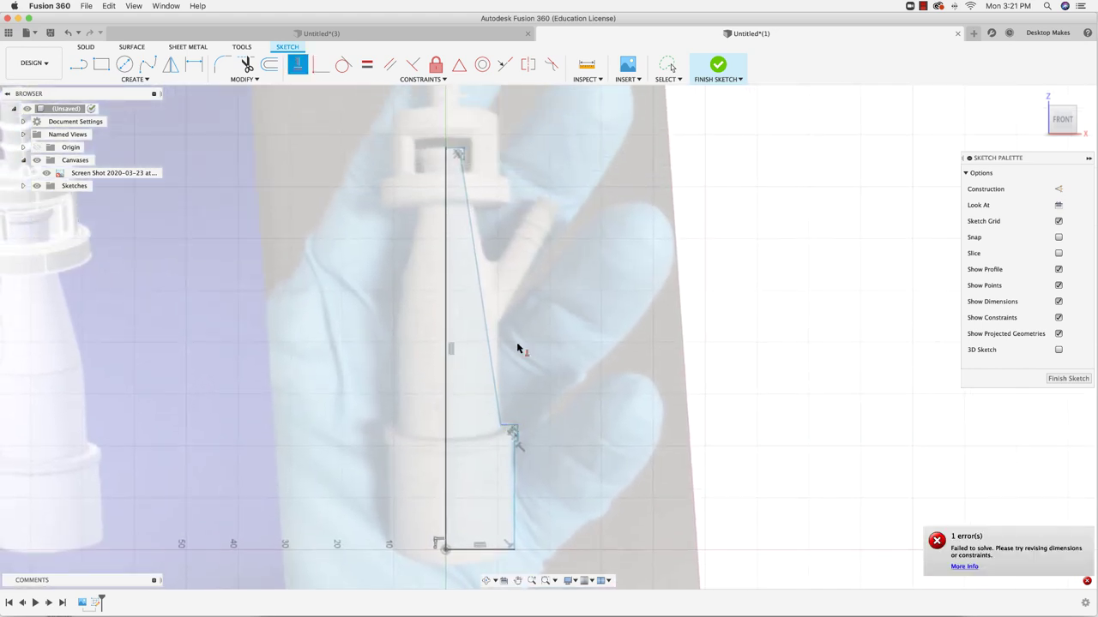
Step: Finish the sketch, hide the photo, and revolve the profile 360° about its left edge as a new body
{"action": "left_click", "coordinate": [719, 67]}
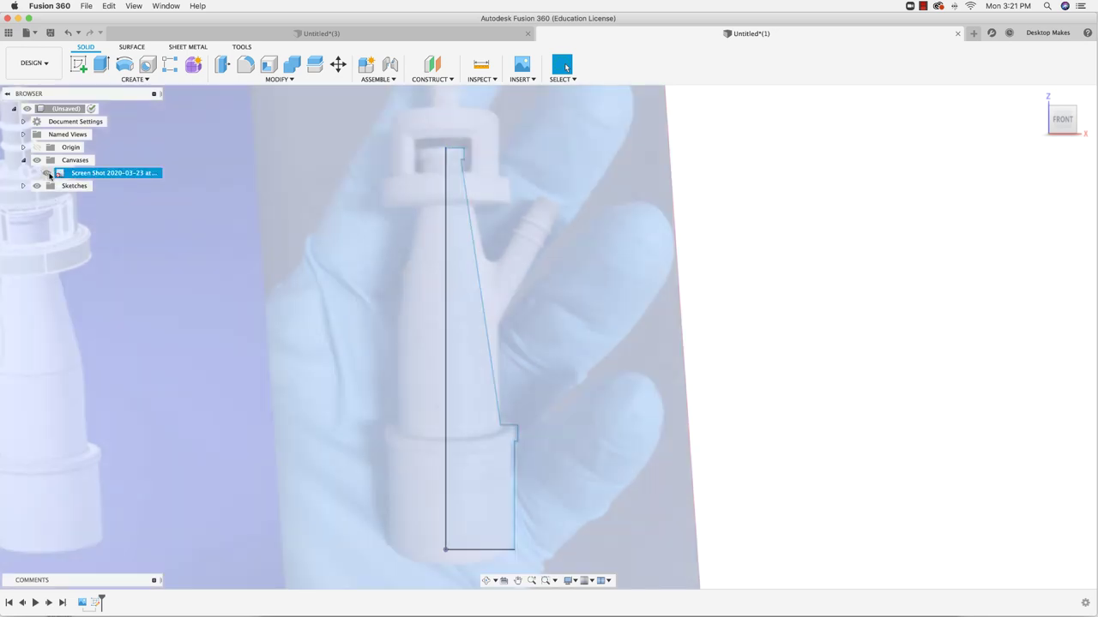
{"action": "left_click", "coordinate": [46, 173]}
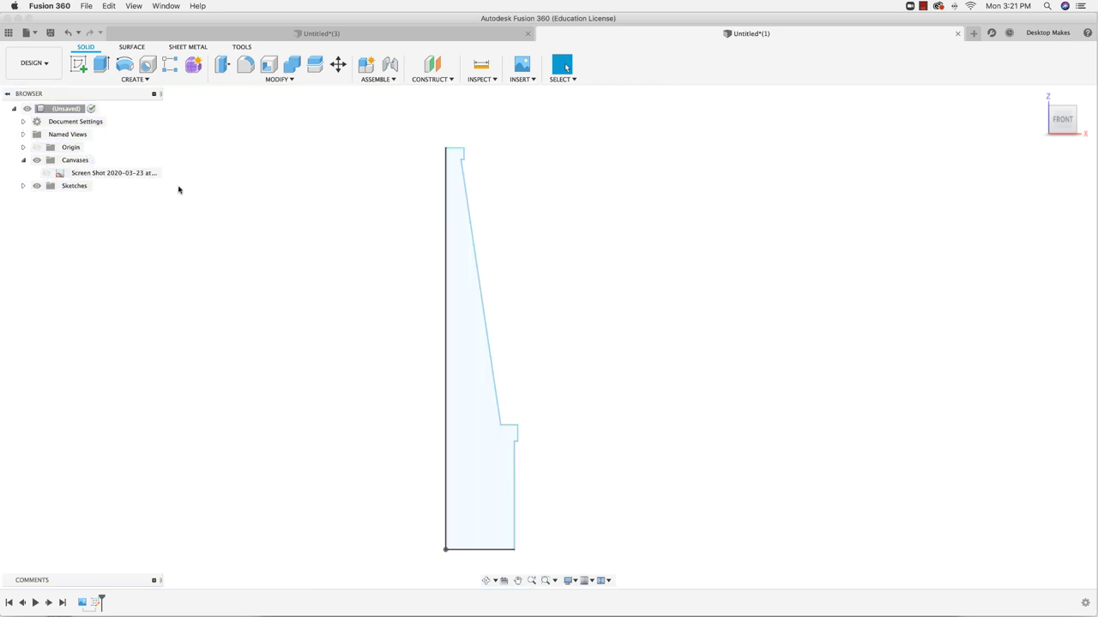
{"action": "left_click", "coordinate": [132, 80]}
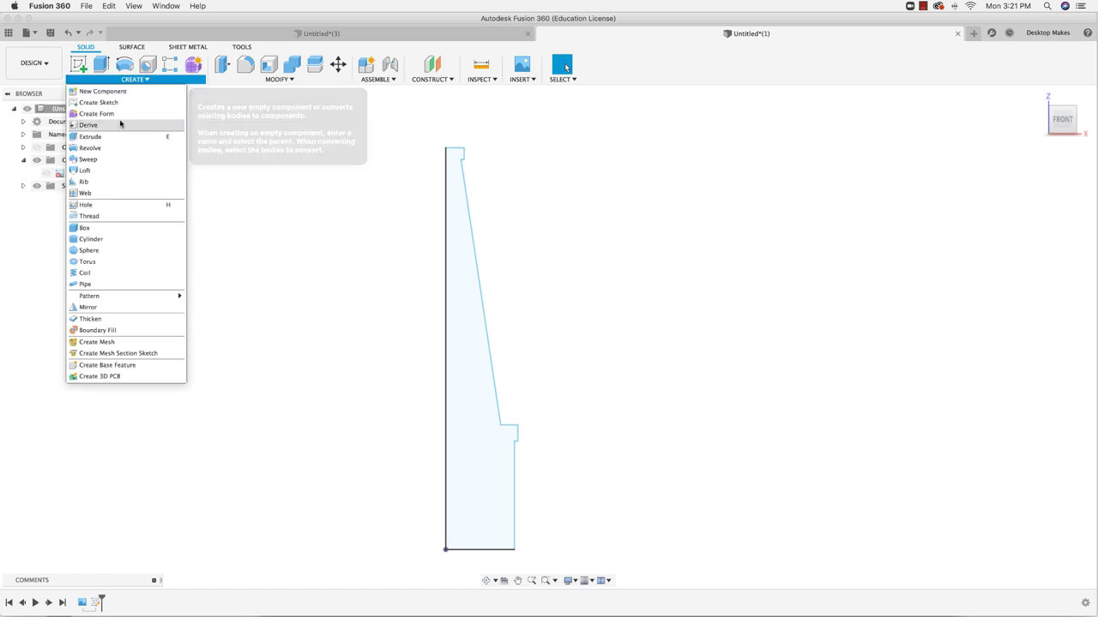
{"action": "left_click", "coordinate": [90, 148]}
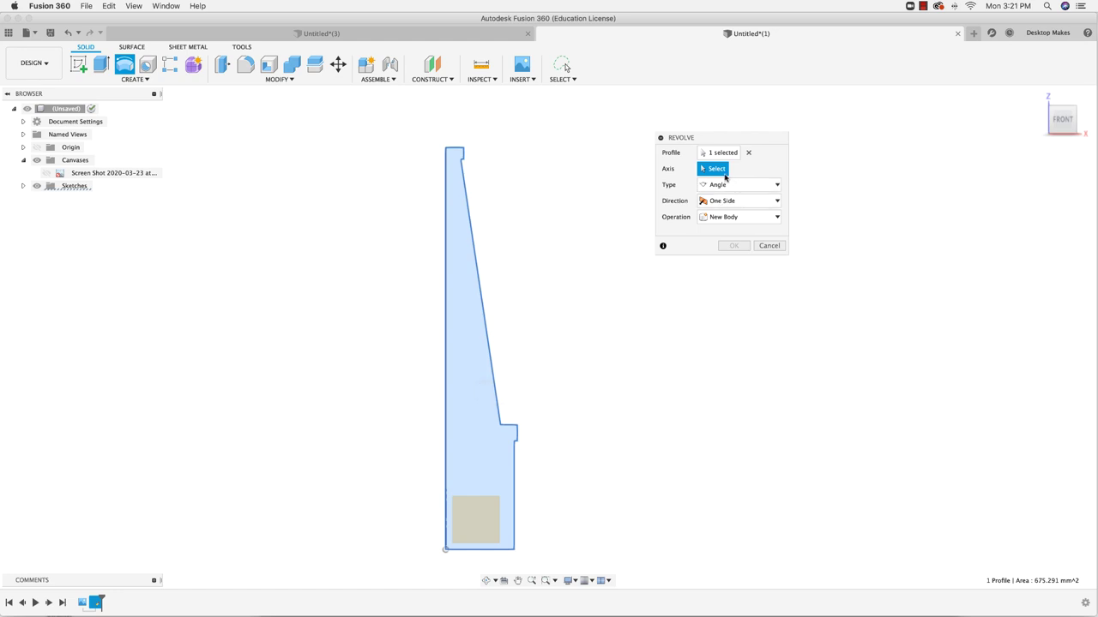
{"action": "left_click", "coordinate": [447, 247]}
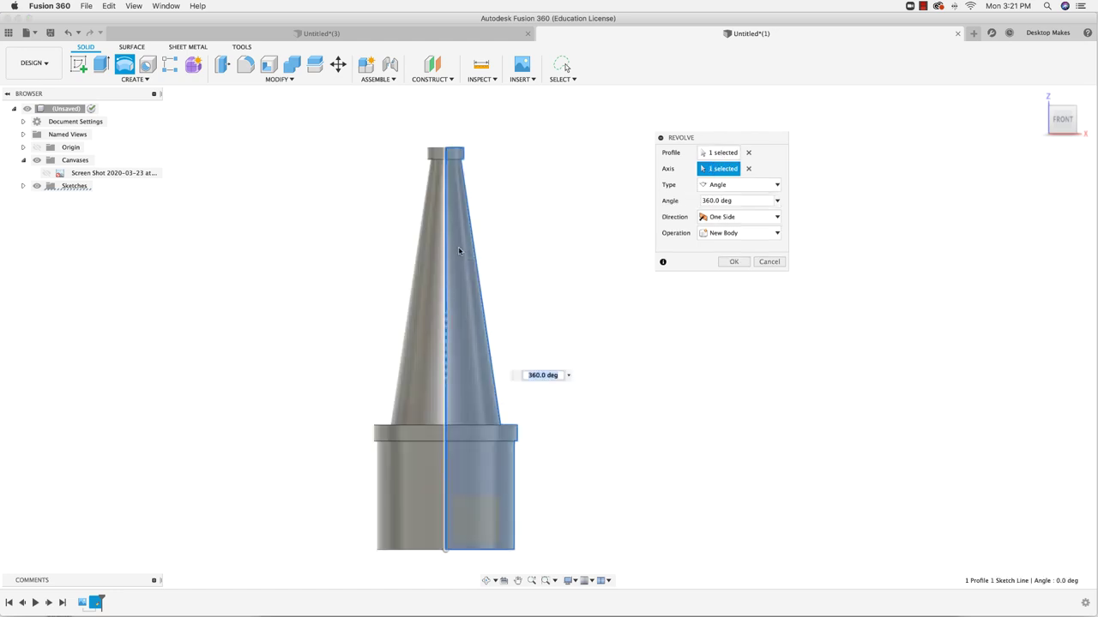
{"action": "mouse_move", "coordinate": [458, 246]}
{"action": "middle_mouse_down", "text": "shift"}
{"action": "mouse_move", "coordinate": [463, 361]}
{"action": "mouse_move", "coordinate": [467, 313]}
{"action": "mouse_move", "coordinate": [515, 317]}
{"action": "middle_mouse_up", "text": "shift"}
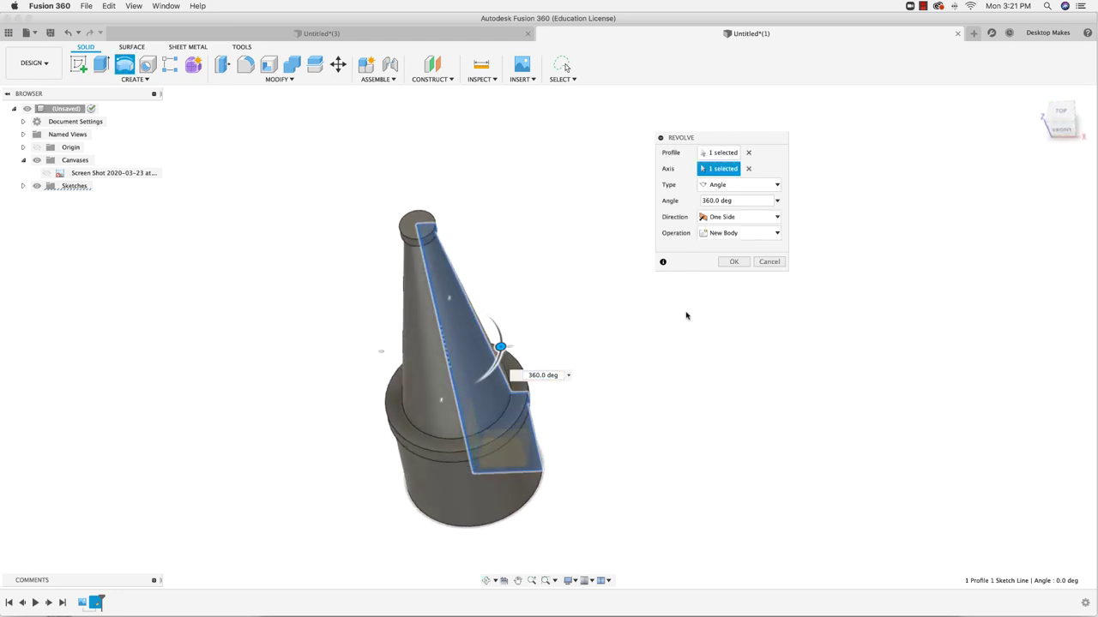
{"action": "left_click", "coordinate": [734, 261]}
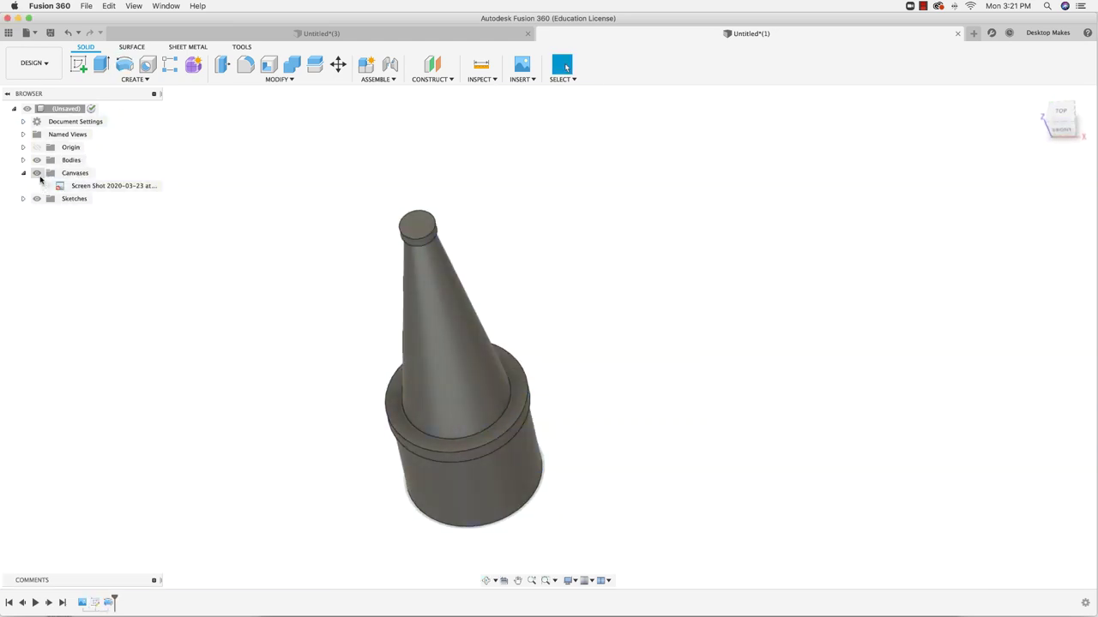
Step: Show the photo again, return to the front view, and reopen Sketch1 for editing from the timeline
{"action": "left_click", "coordinate": [46, 185]}
{"action": "middle_click_drag", "start_coordinate": [304, 263], "coordinate": [760, 335], "text": "shift"}
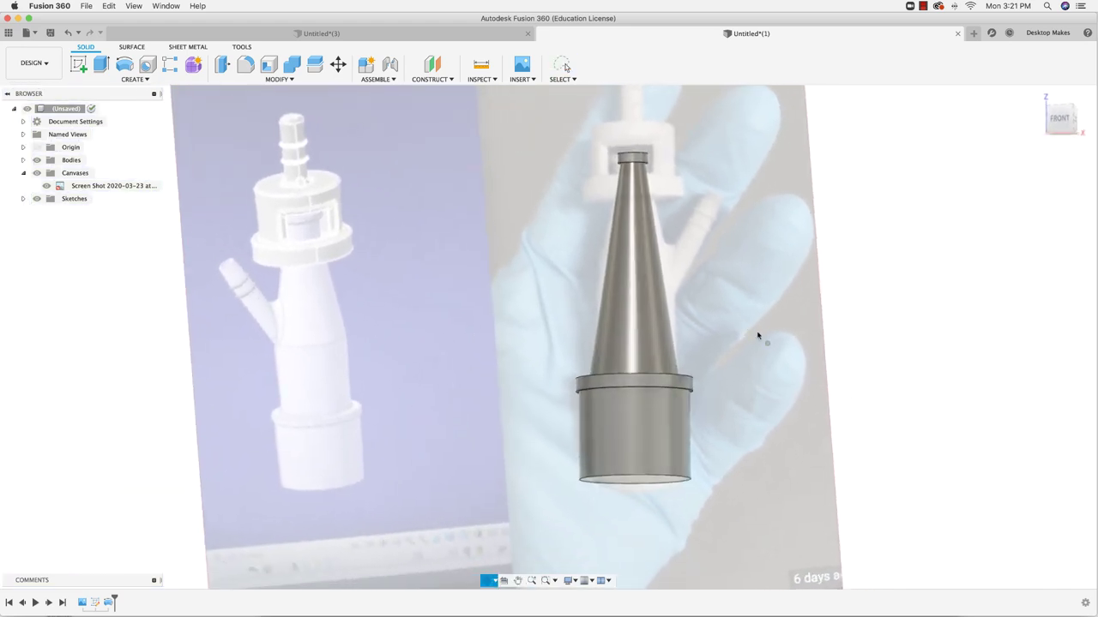
{"action": "middle_click_drag", "start_coordinate": [766, 253], "coordinate": [455, 269], "text": "shift"}
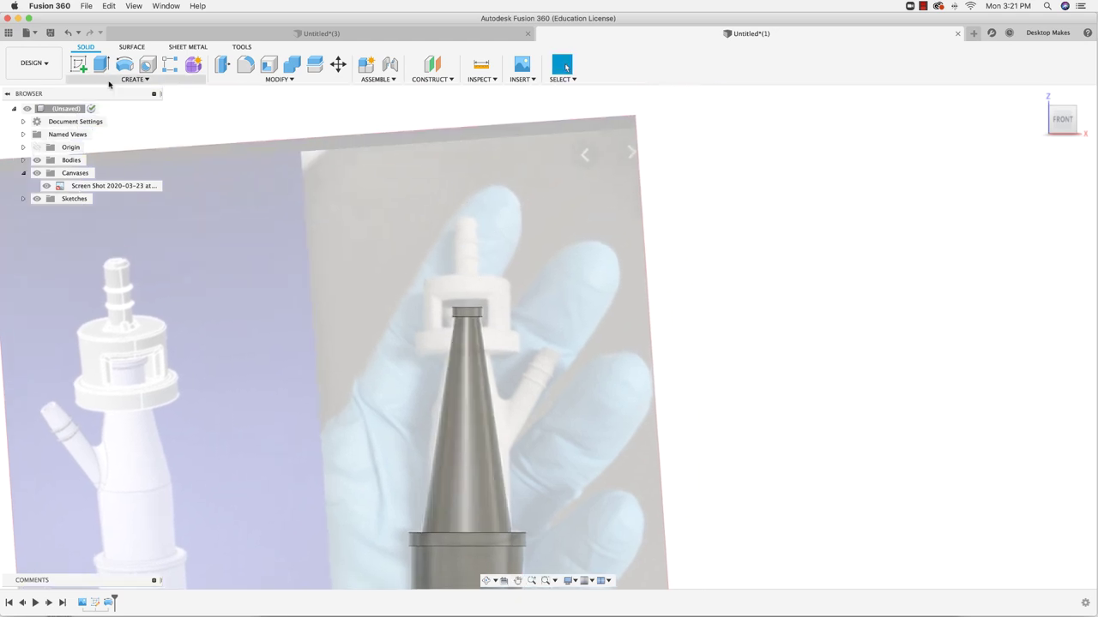
{"action": "left_click", "coordinate": [78, 64]}
{"action": "key", "text": "Escape"}
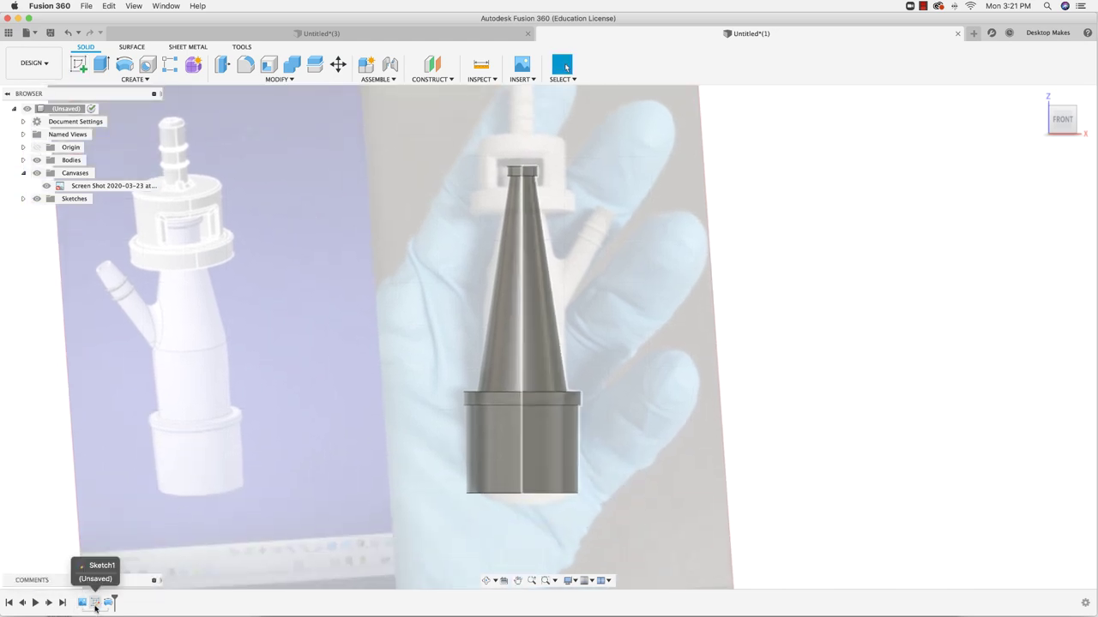
{"action": "right_click", "coordinate": [95, 602]}
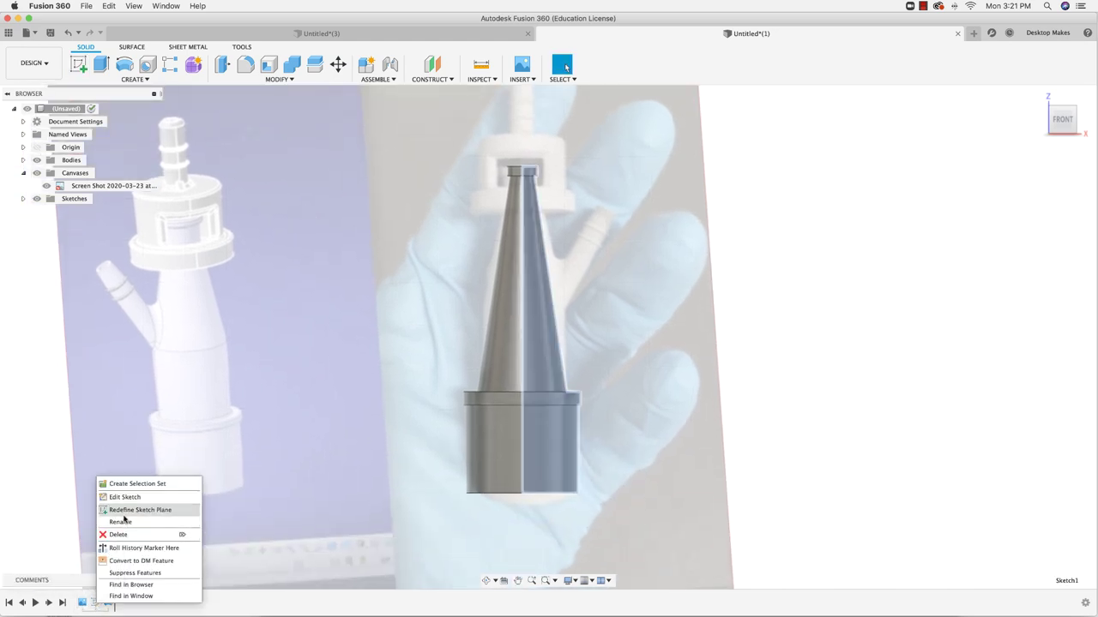
{"action": "left_click", "coordinate": [124, 497]}
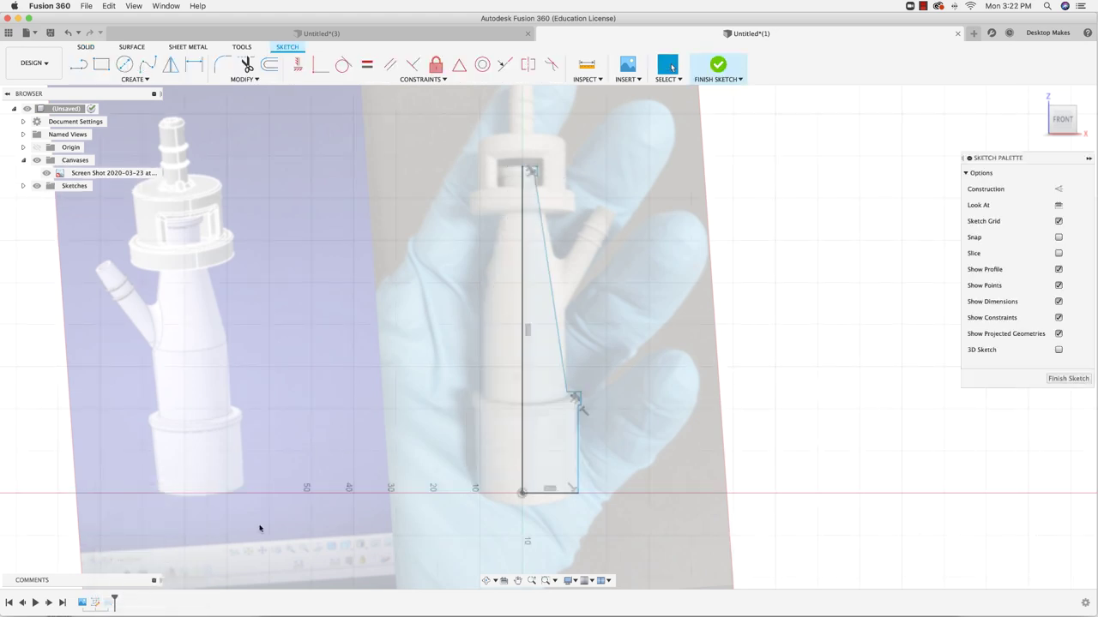
Step: Start the cap outline with a horizontal segment and a vertical riser from the existing profile edge
{"action": "middle_click_drag", "start_coordinate": [492, 189], "coordinate": [473, 265]}
{"action": "scroll", "coordinate": [472, 265], "scroll_direction": "up", "scroll_amount": 3}
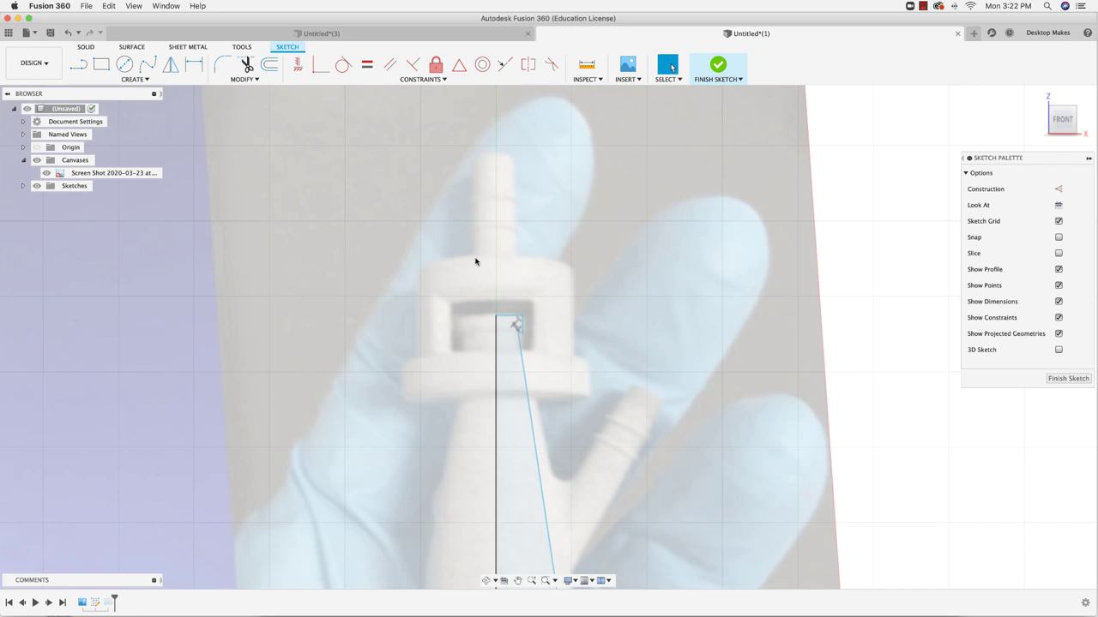
{"action": "key", "text": "l"}
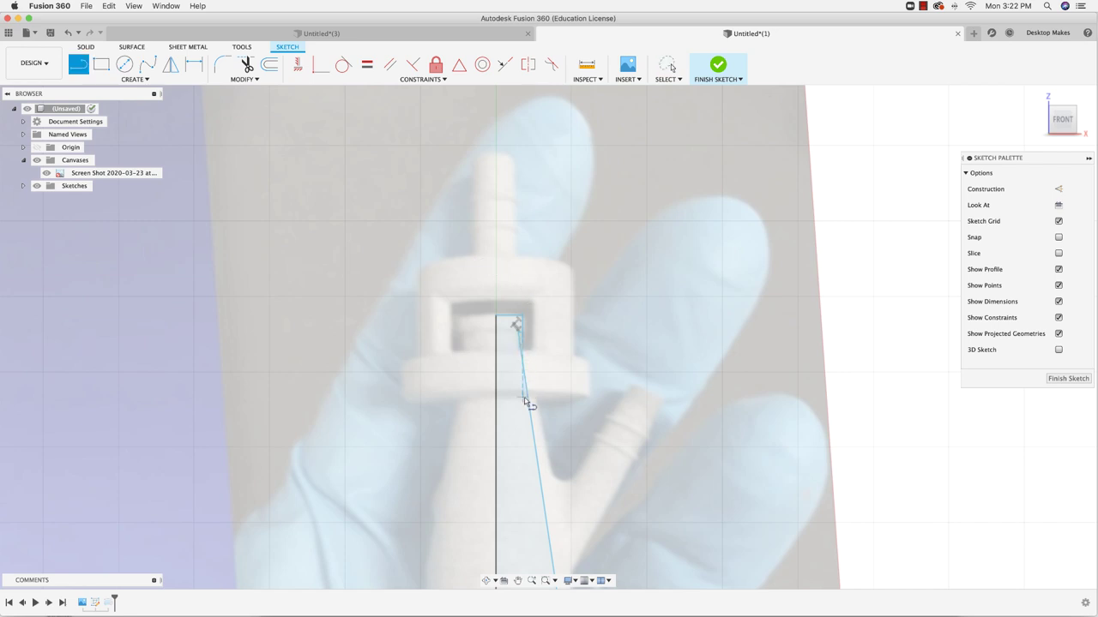
{"action": "left_click", "coordinate": [526, 400]}
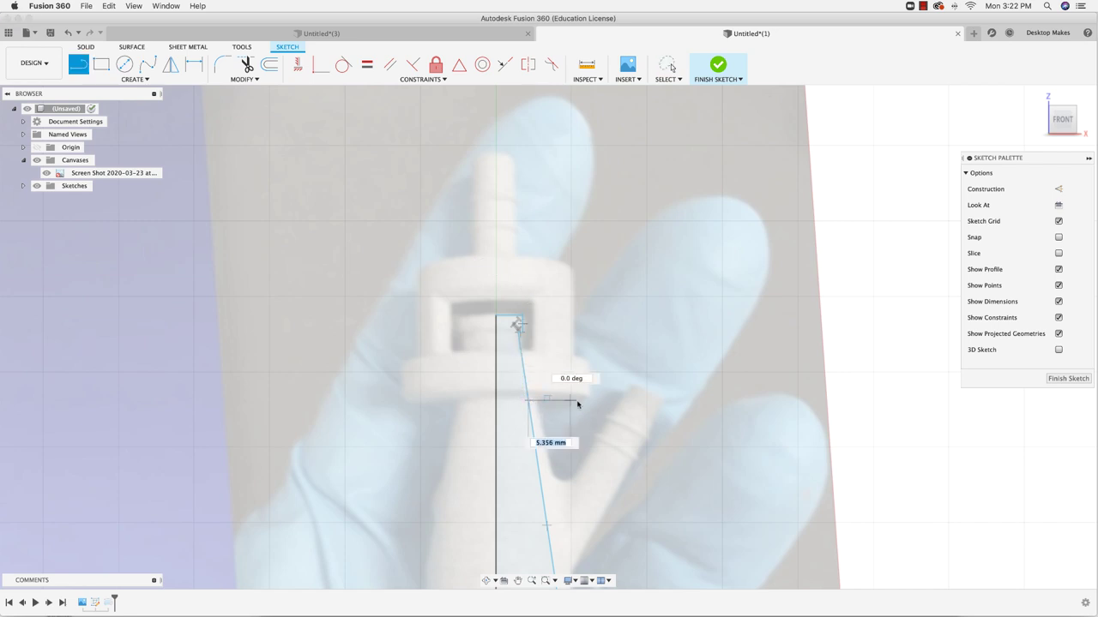
{"action": "left_click", "coordinate": [585, 401]}
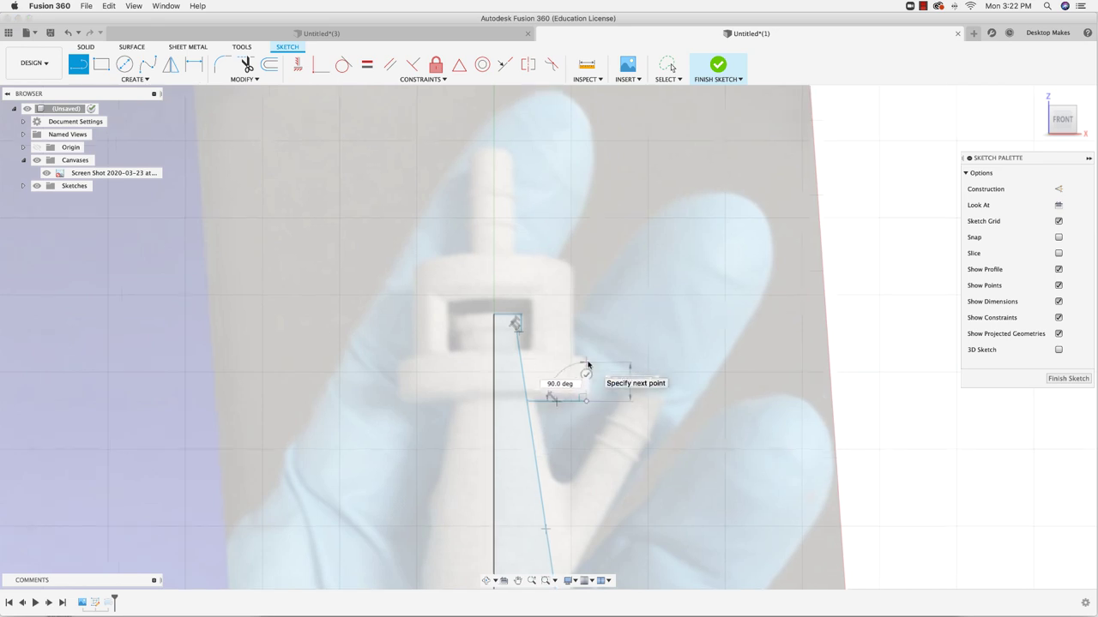
{"action": "scroll", "coordinate": [587, 364], "scroll_direction": "down", "scroll_amount": 2}
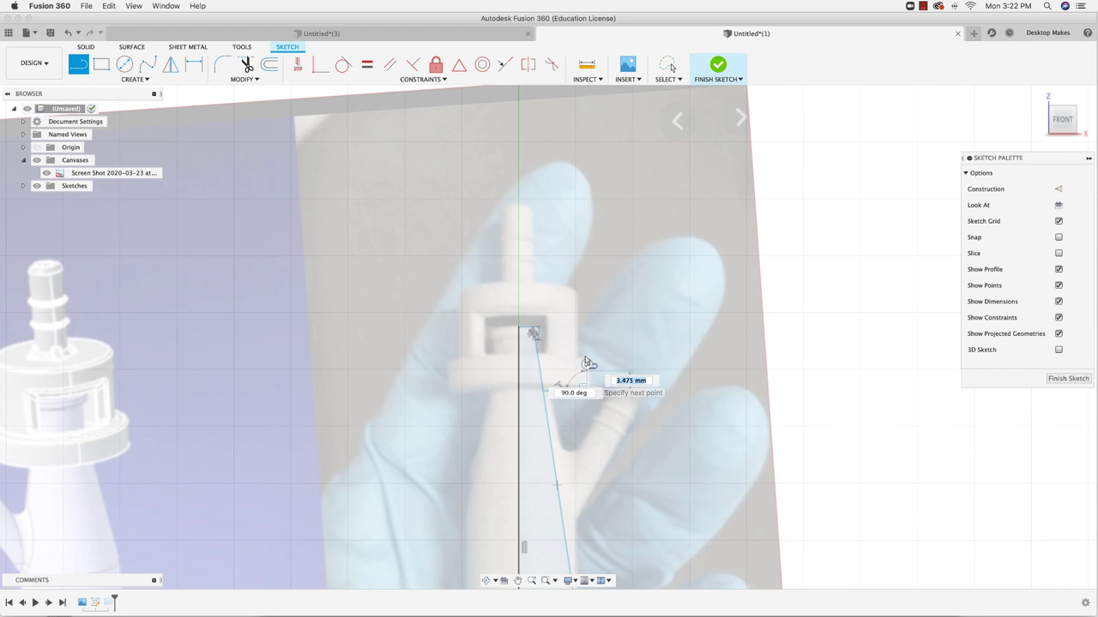
{"action": "scroll", "coordinate": [584, 368], "scroll_direction": "up", "scroll_amount": 10}
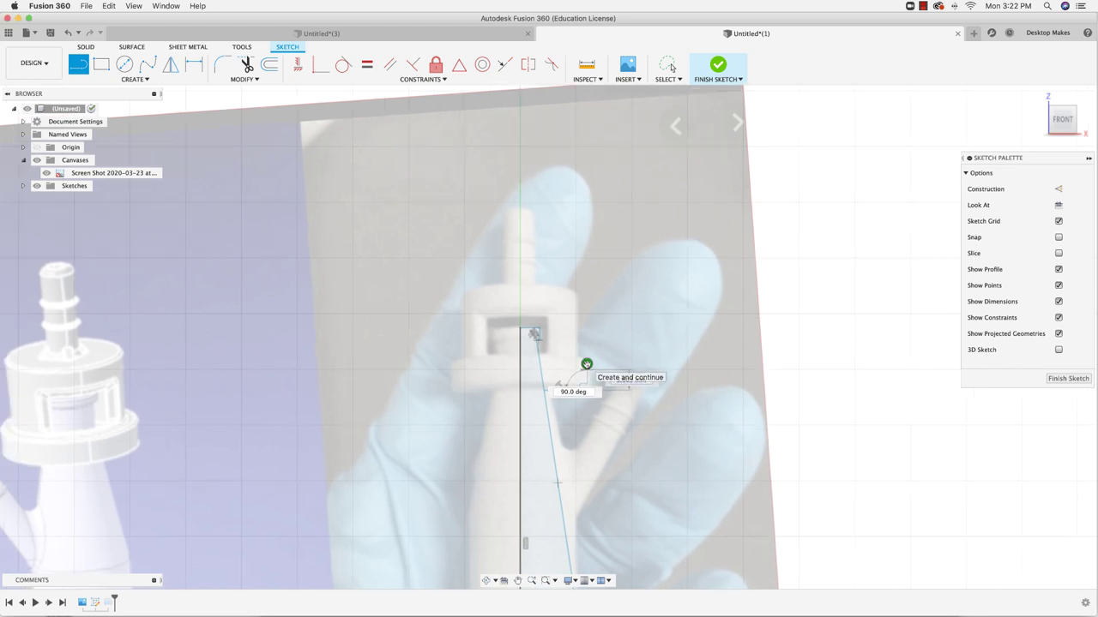
{"action": "scroll", "coordinate": [580, 376], "scroll_direction": "down", "scroll_amount": 5}
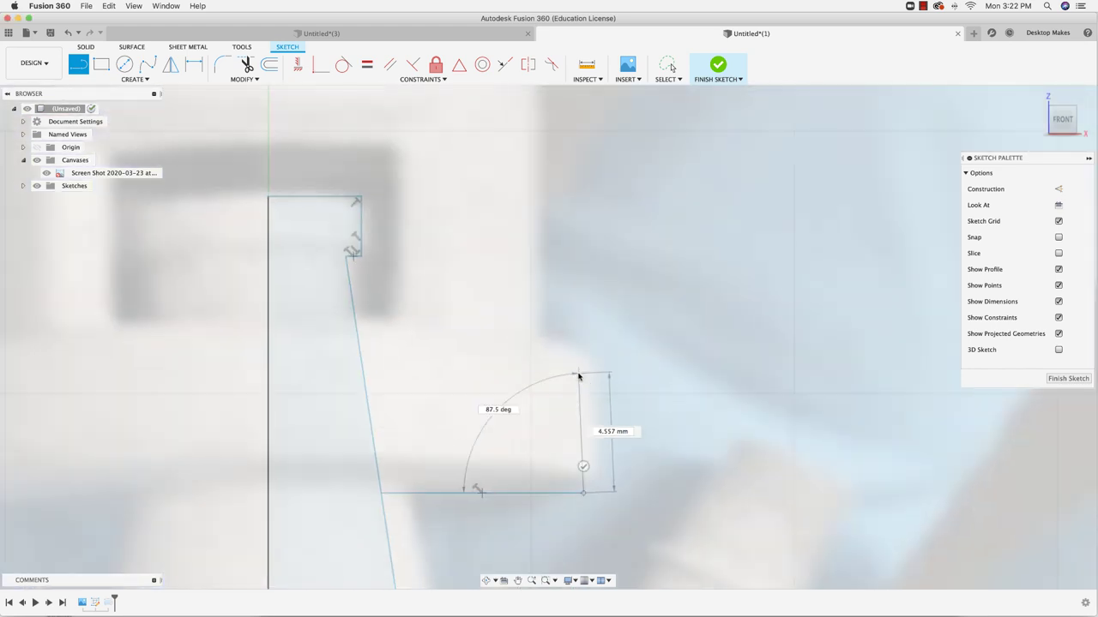
{"action": "left_click", "coordinate": [583, 347]}
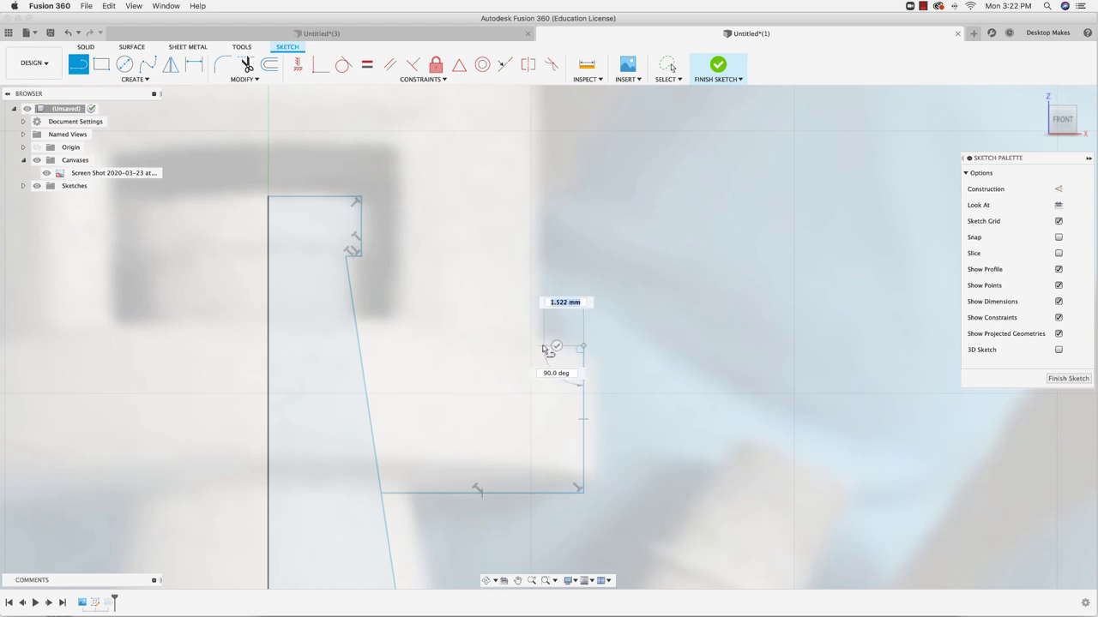
Step: Continue the chain with the shoulder line, the tall spout segment and the spout's short top edge
{"action": "middle_click_drag", "start_coordinate": [538, 243], "coordinate": [489, 527]}
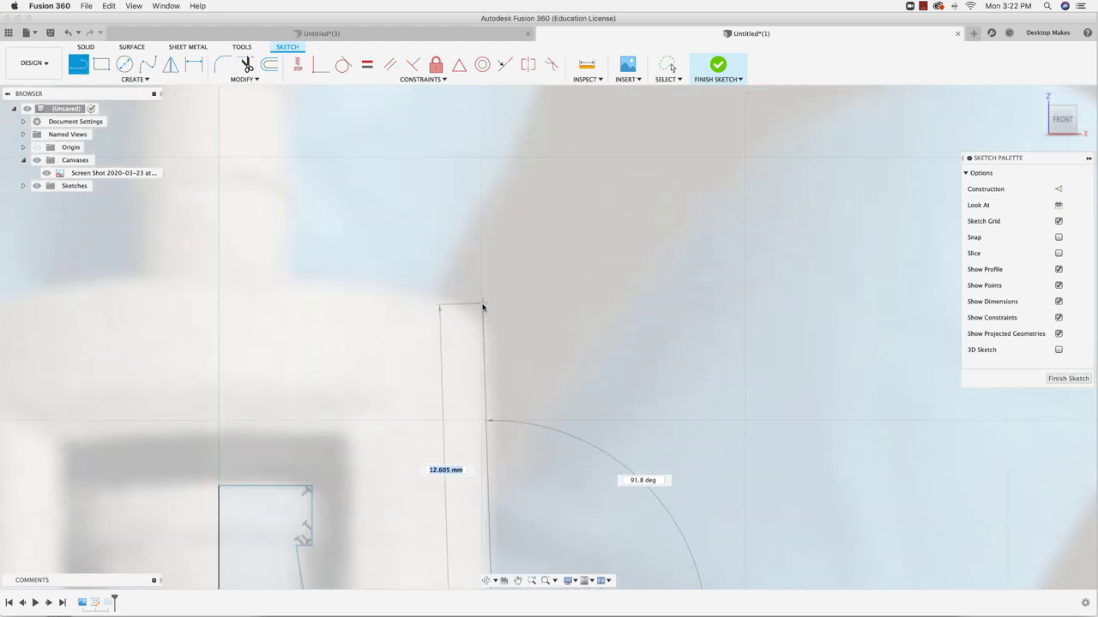
{"action": "left_click", "coordinate": [486, 287]}
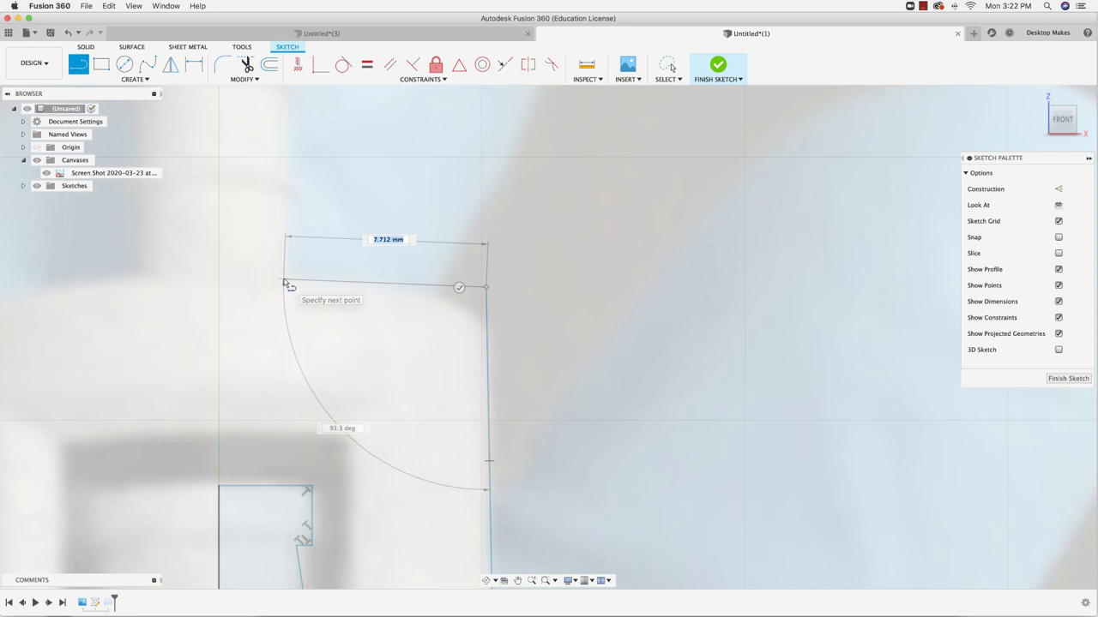
{"action": "left_click", "coordinate": [284, 283]}
{"action": "scroll", "coordinate": [331, 403], "scroll_direction": "down", "scroll_amount": 5}
{"action": "scroll", "coordinate": [331, 266], "scroll_direction": "up", "scroll_amount": 6}
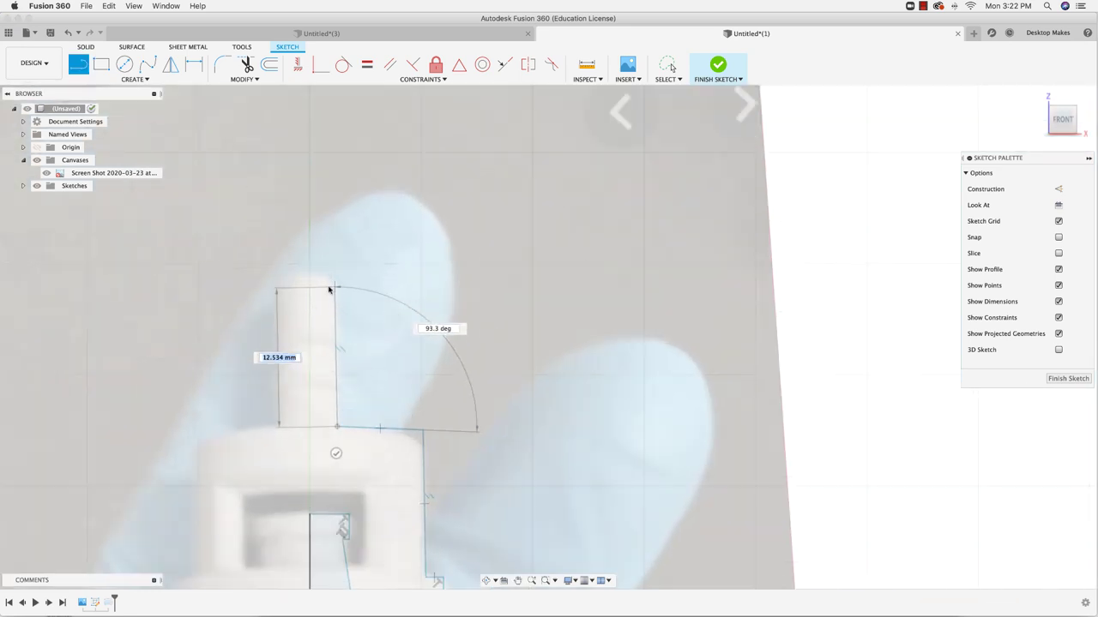
{"action": "scroll", "coordinate": [469, 228], "scroll_direction": "down", "scroll_amount": 4}
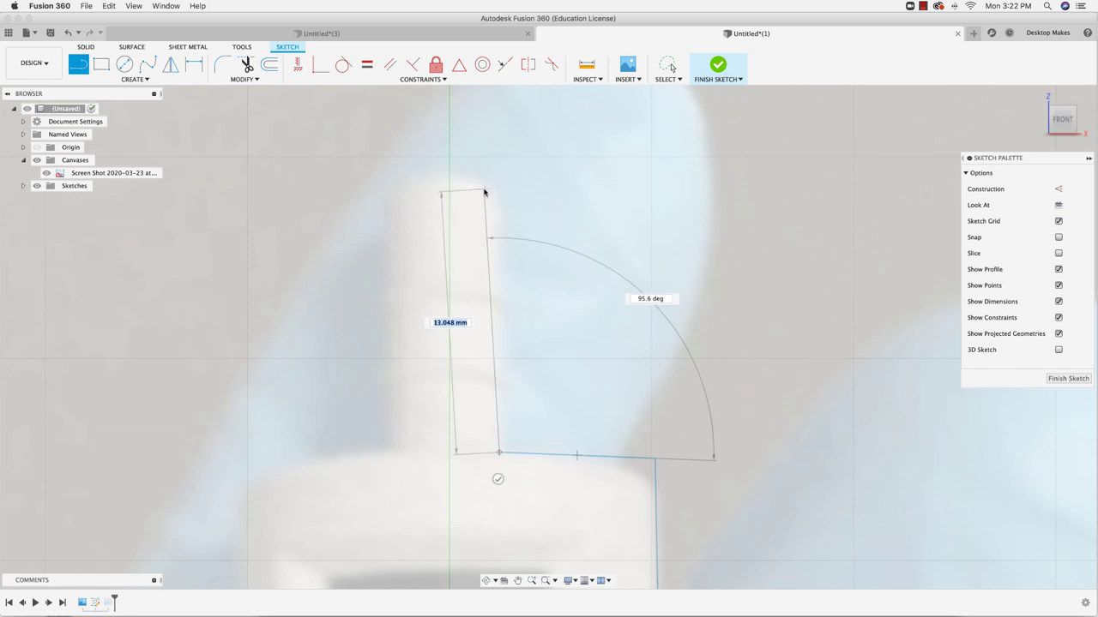
{"action": "left_click", "coordinate": [484, 185]}
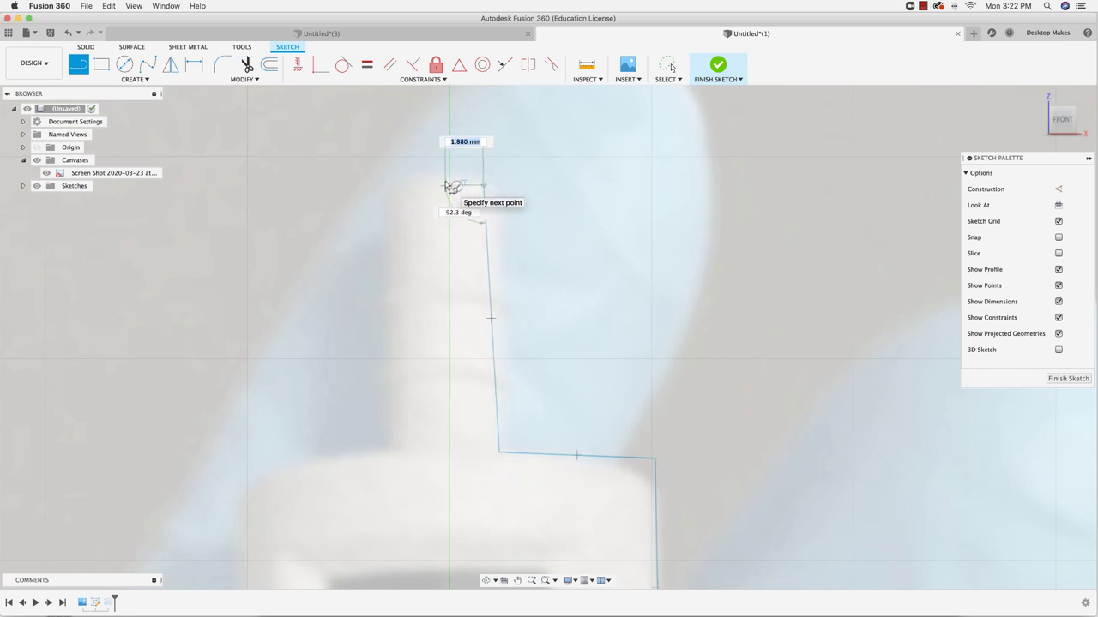
{"action": "left_click", "coordinate": [448, 184]}
{"action": "key", "text": "Escape"}
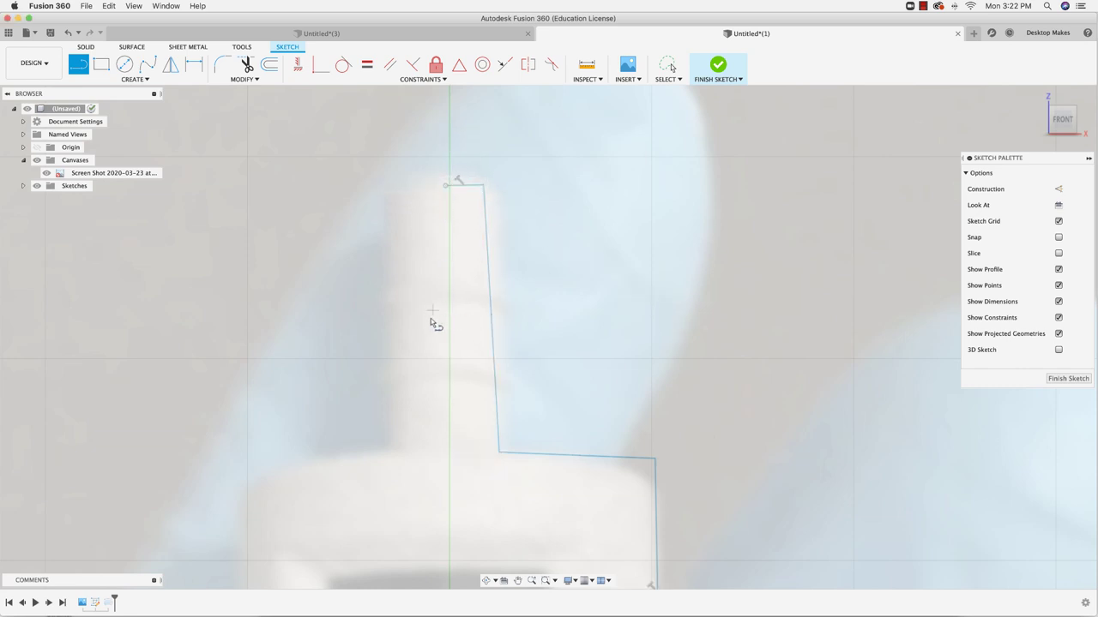
Step: Draw a vertical line from the inner corner up to the top corner to close the outline
{"action": "scroll", "coordinate": [431, 318], "scroll_direction": "down", "scroll_amount": 4}
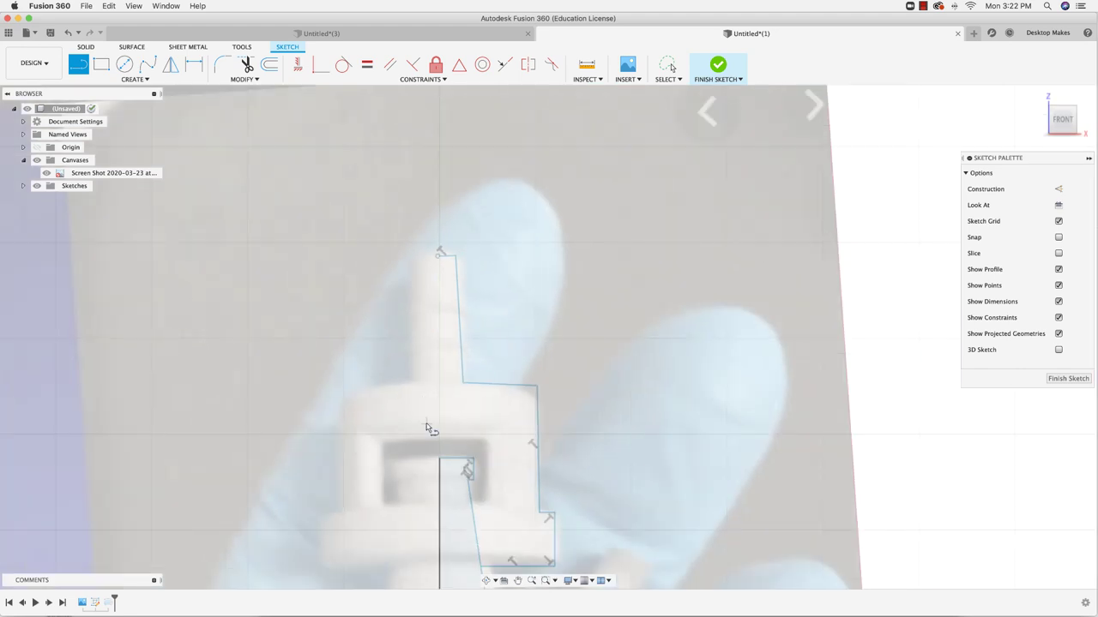
{"action": "scroll", "coordinate": [440, 459], "scroll_direction": "up", "scroll_amount": 2}
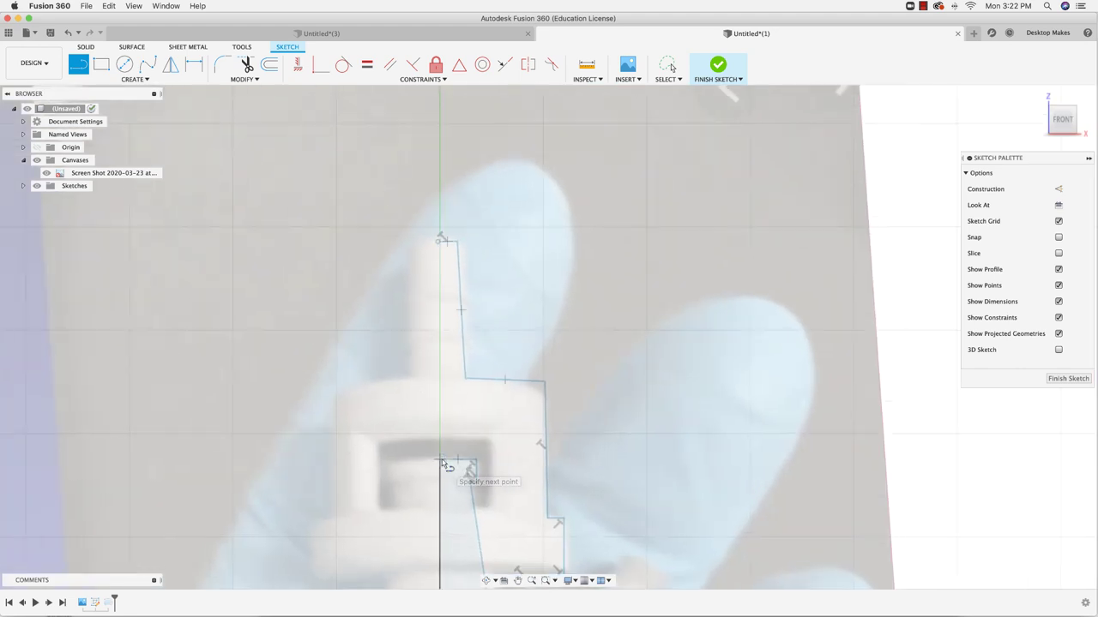
{"action": "left_click", "coordinate": [440, 460]}
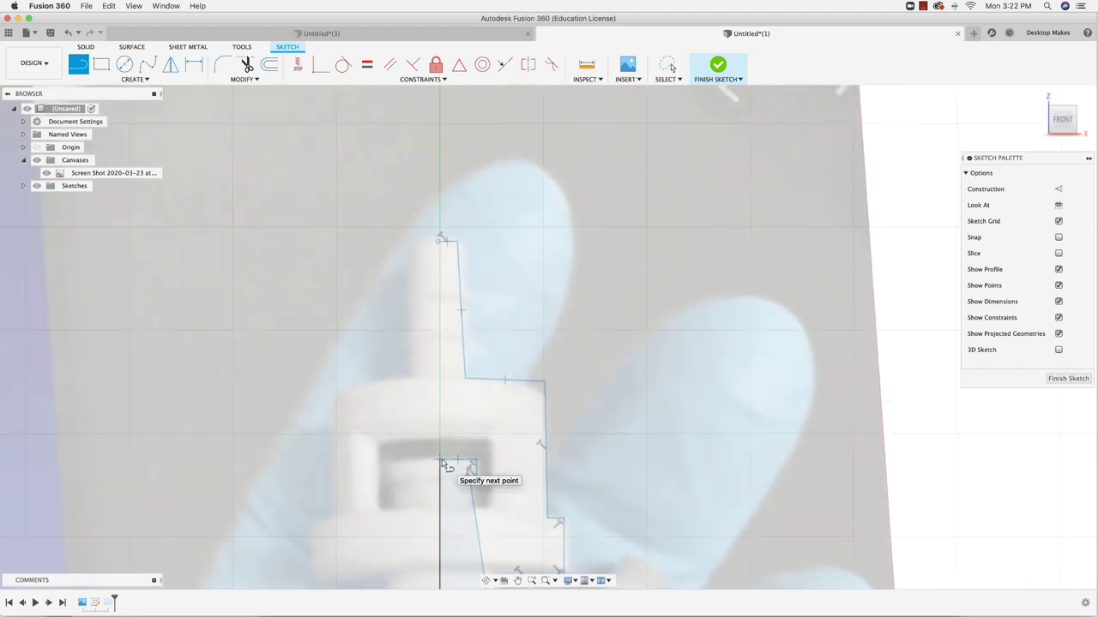
{"action": "left_click", "coordinate": [439, 241]}
{"action": "key", "text": "Escape"}
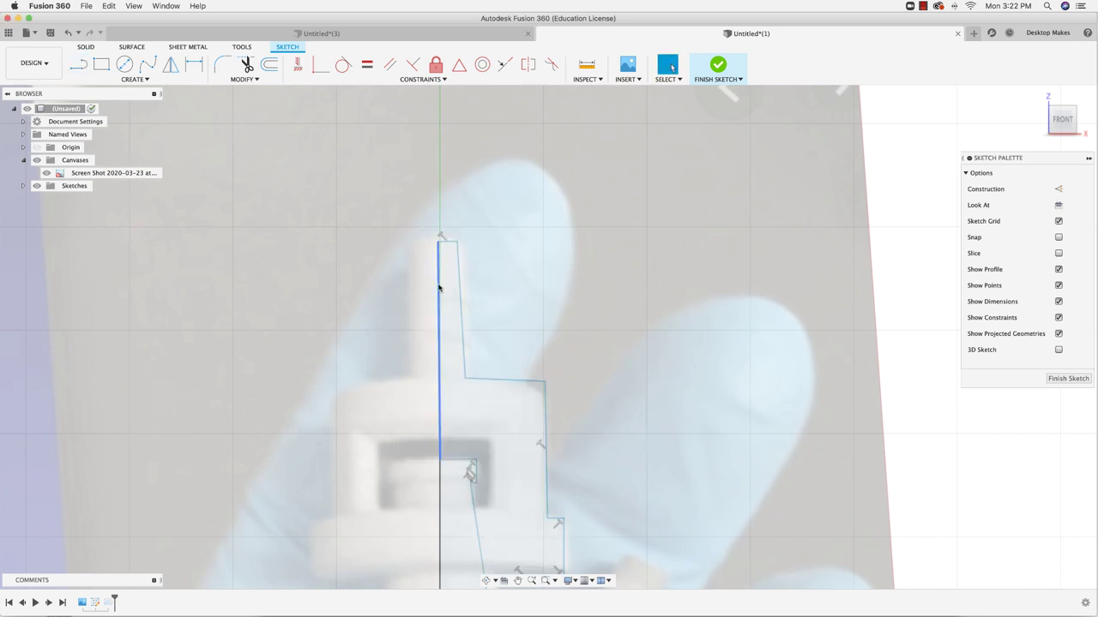
Step: Constrain the left spout and right side lines vertical and the shoulder line horizontal
{"action": "left_click", "coordinate": [298, 66]}
{"action": "left_click", "coordinate": [437, 318]}
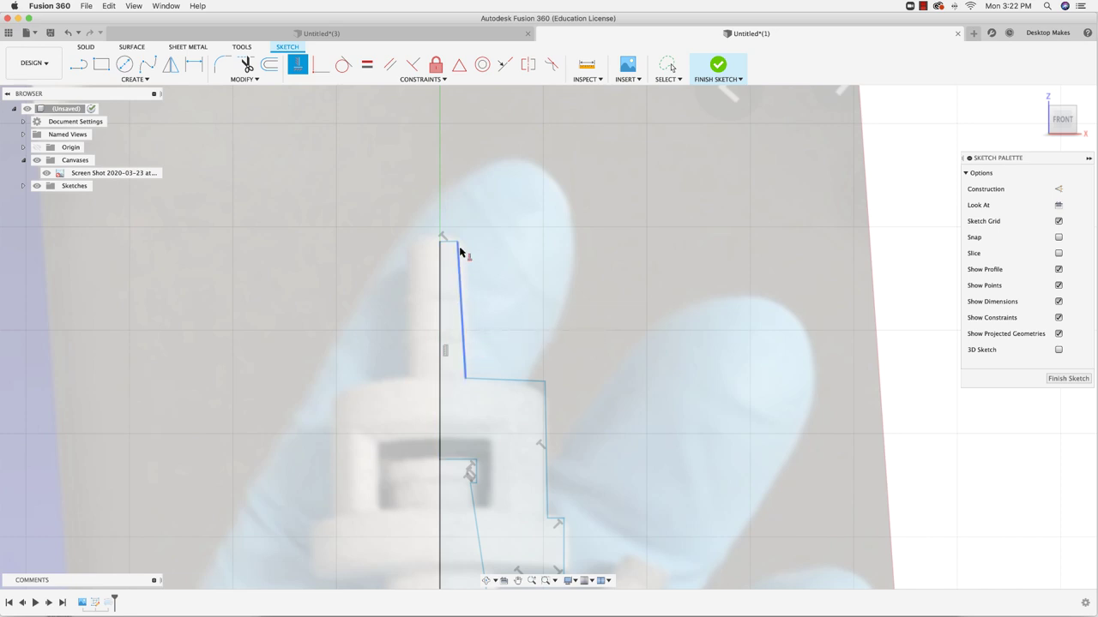
{"action": "left_click", "coordinate": [503, 380]}
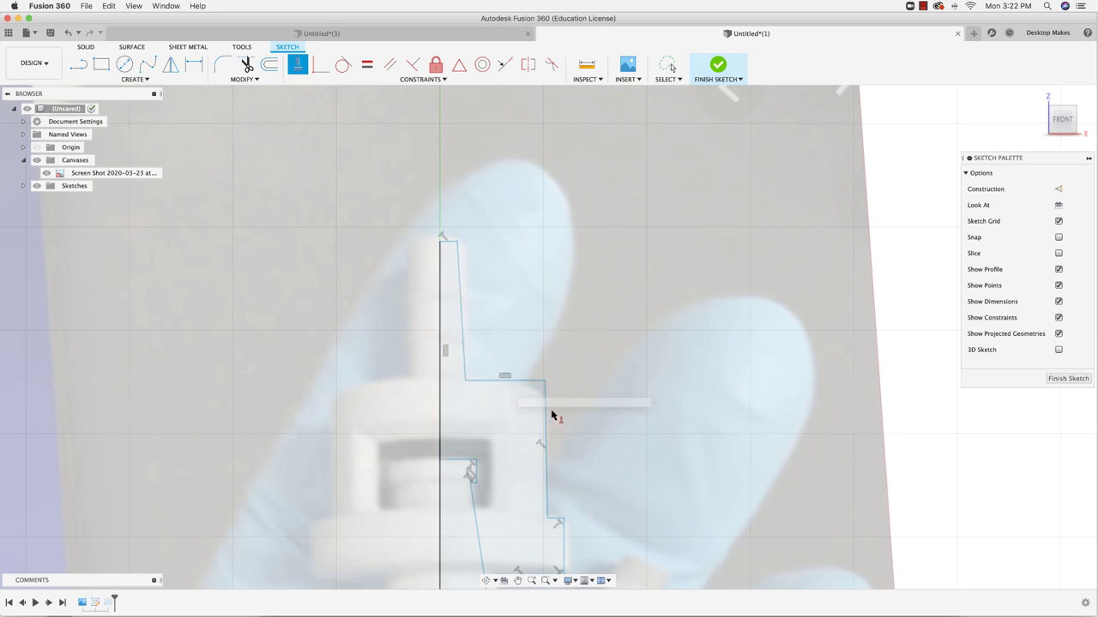
{"action": "left_click", "coordinate": [547, 422]}
{"action": "middle_click_drag", "start_coordinate": [591, 458], "coordinate": [655, 345]}
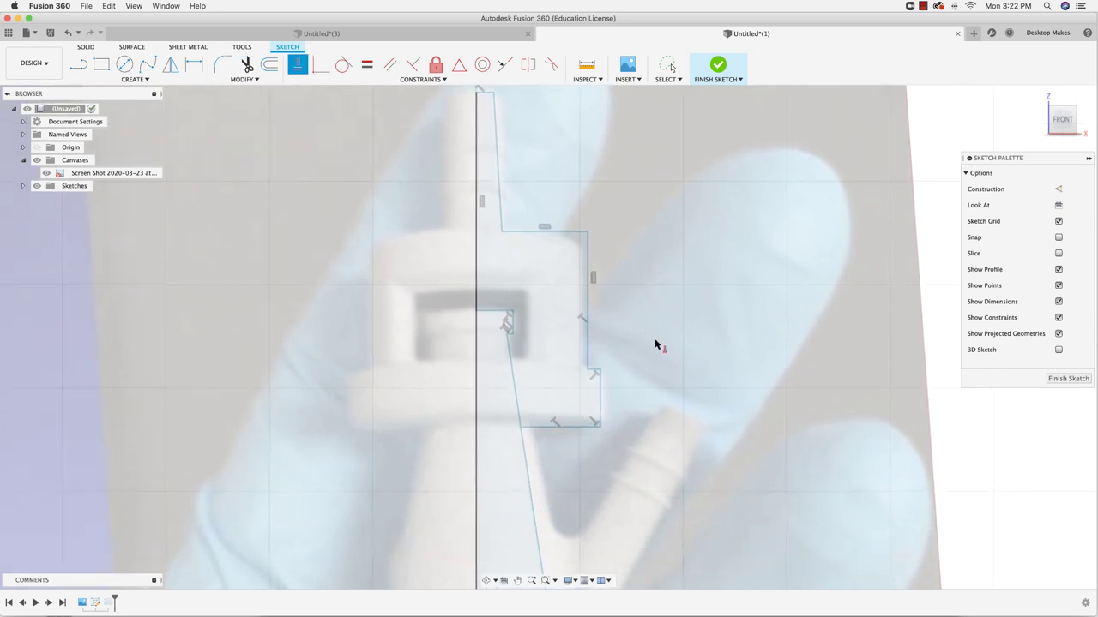
{"action": "key", "text": "Escape"}
Step: Drag the slanted line's lower end to the right and finish the sketch
{"action": "middle_click_drag", "start_coordinate": [500, 233], "coordinate": [476, 319]}
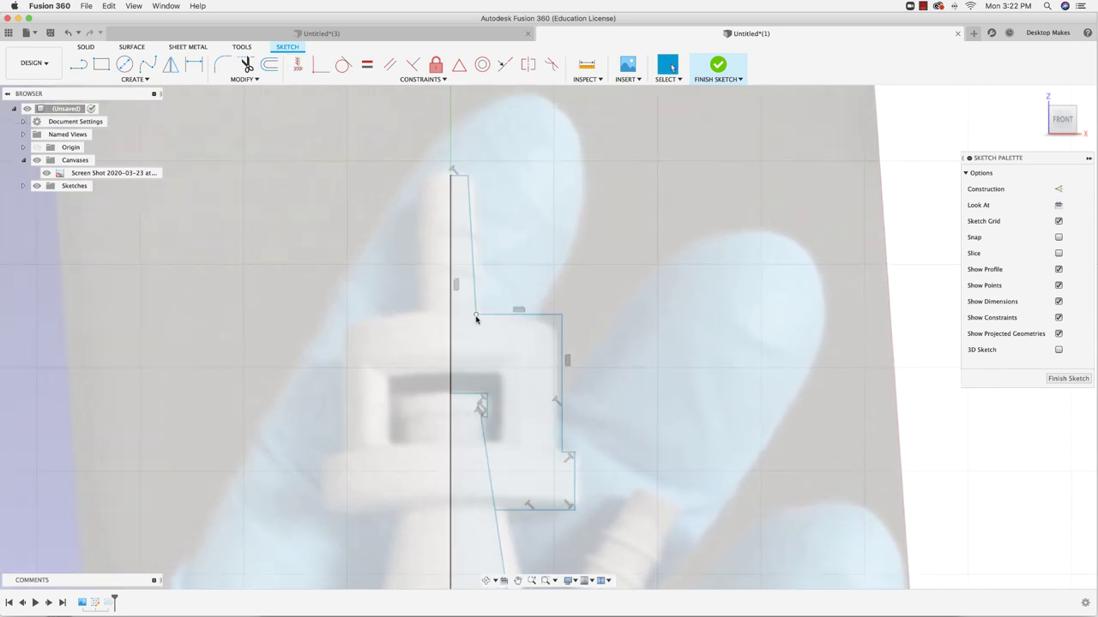
{"action": "left_click_drag", "start_coordinate": [477, 318], "coordinate": [485, 318]}
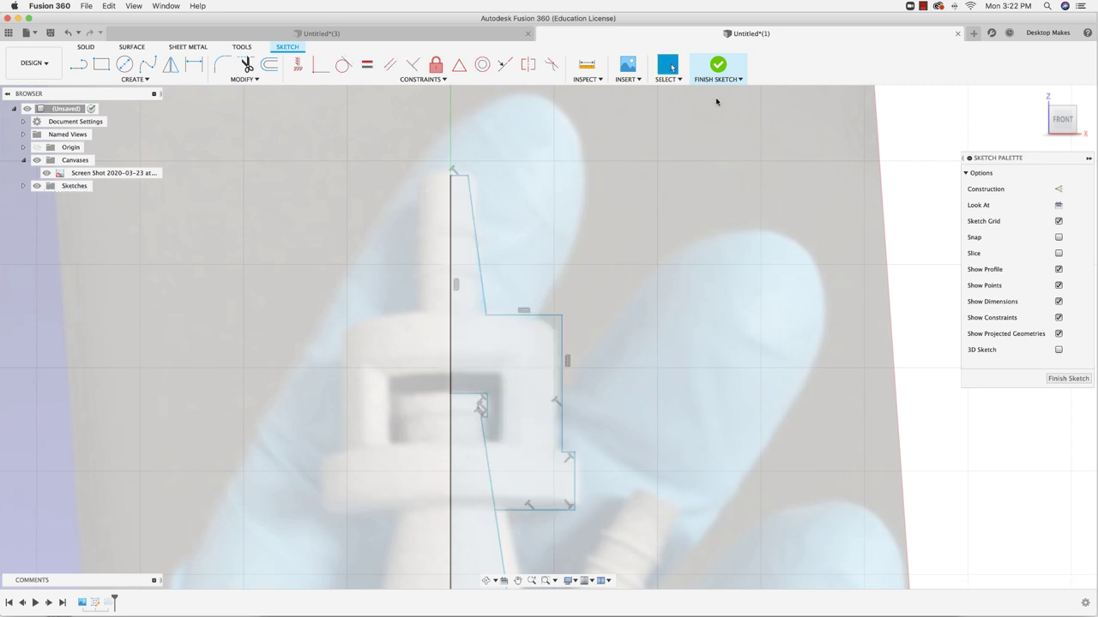
{"action": "left_click", "coordinate": [717, 66]}
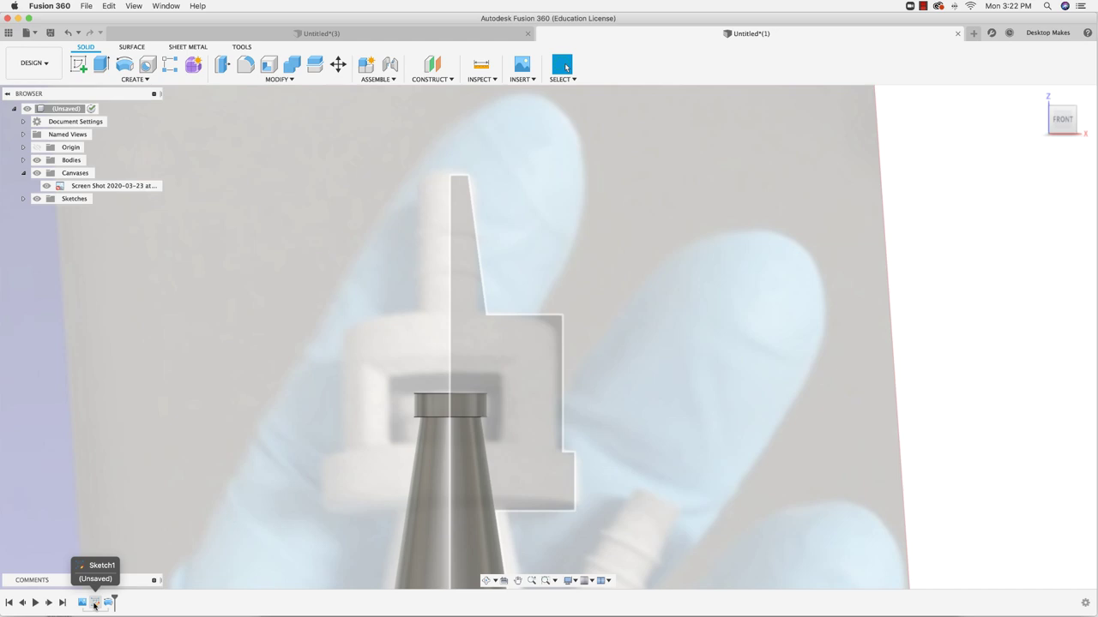
Step: Reopen Sketch1 and draw a stepped line from the existing endpoint over to the left edge
{"action": "double_click", "coordinate": [94, 603]}
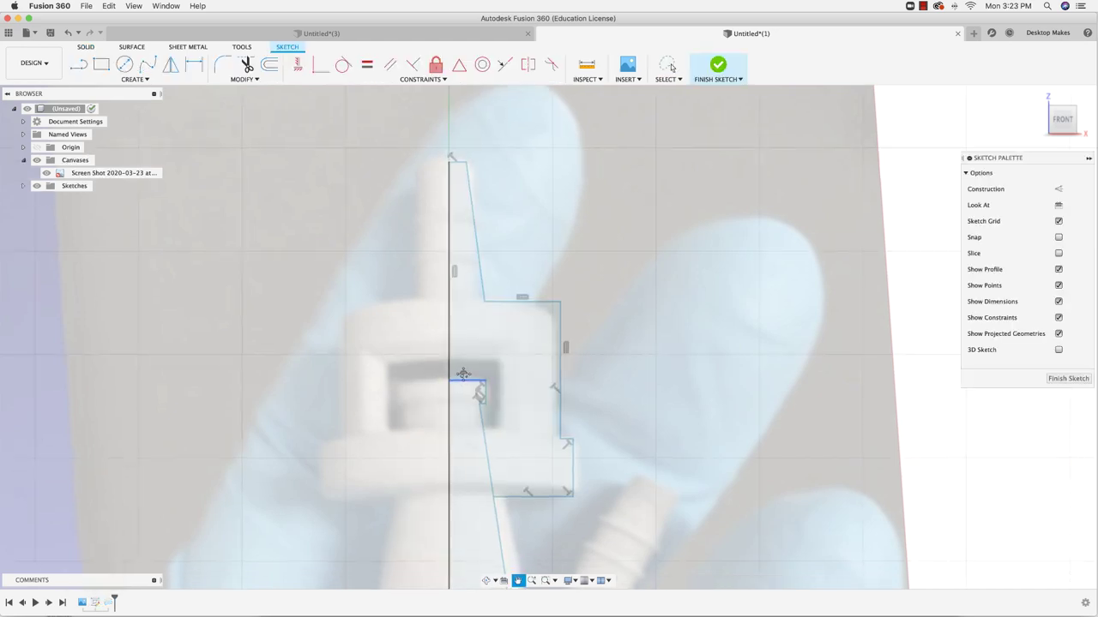
{"action": "key", "text": "l"}
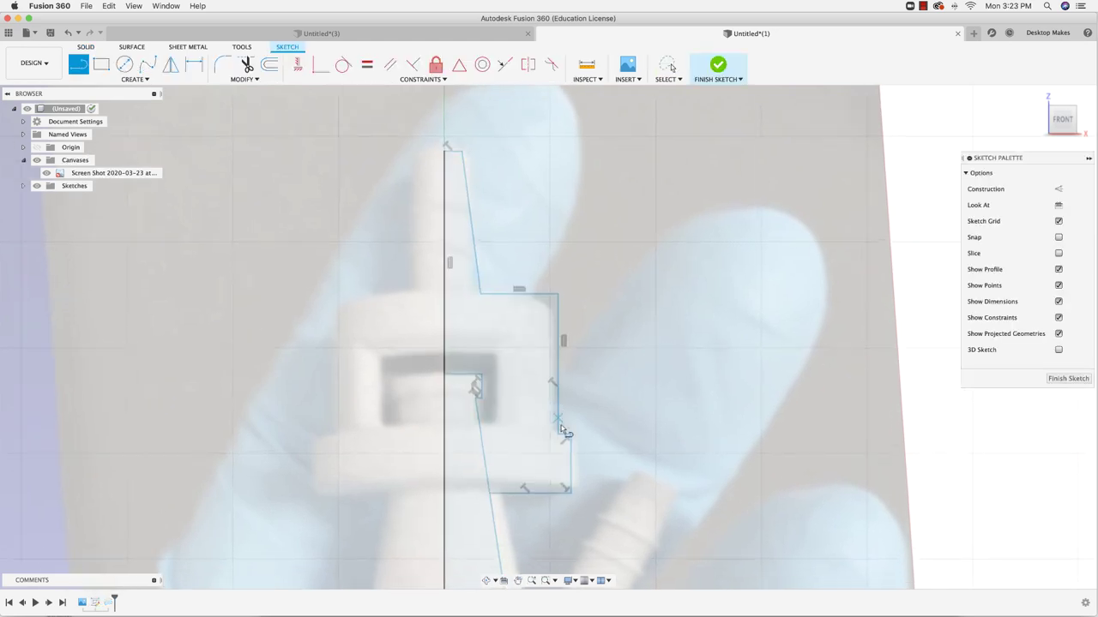
{"action": "scroll", "coordinate": [558, 437], "scroll_direction": "up", "scroll_amount": 2}
{"action": "left_click", "coordinate": [557, 437]}
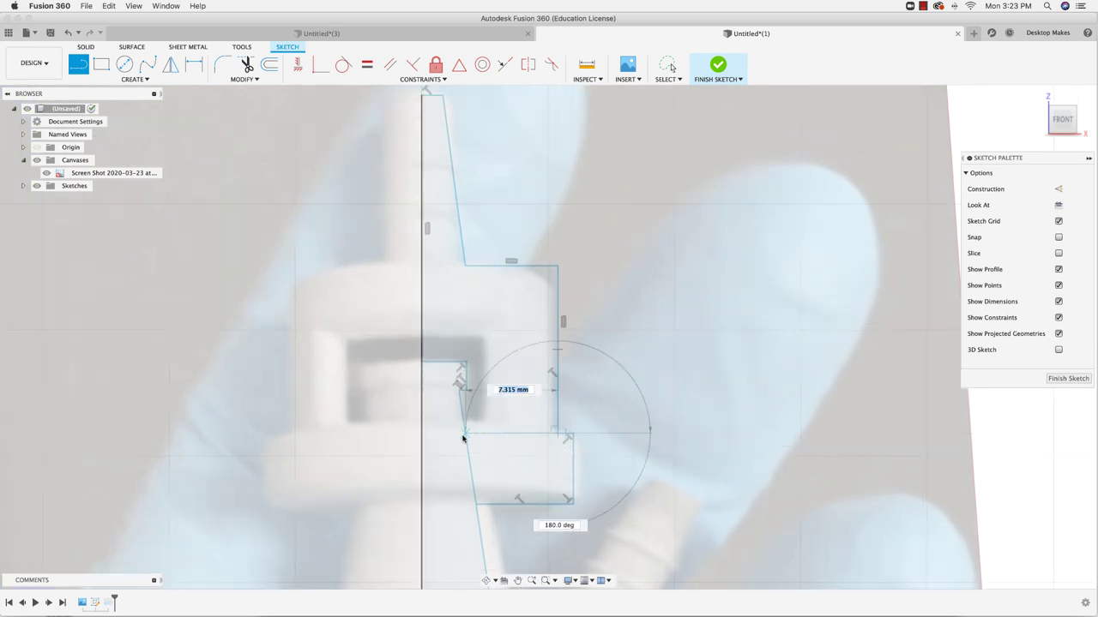
{"action": "left_click", "coordinate": [525, 433]}
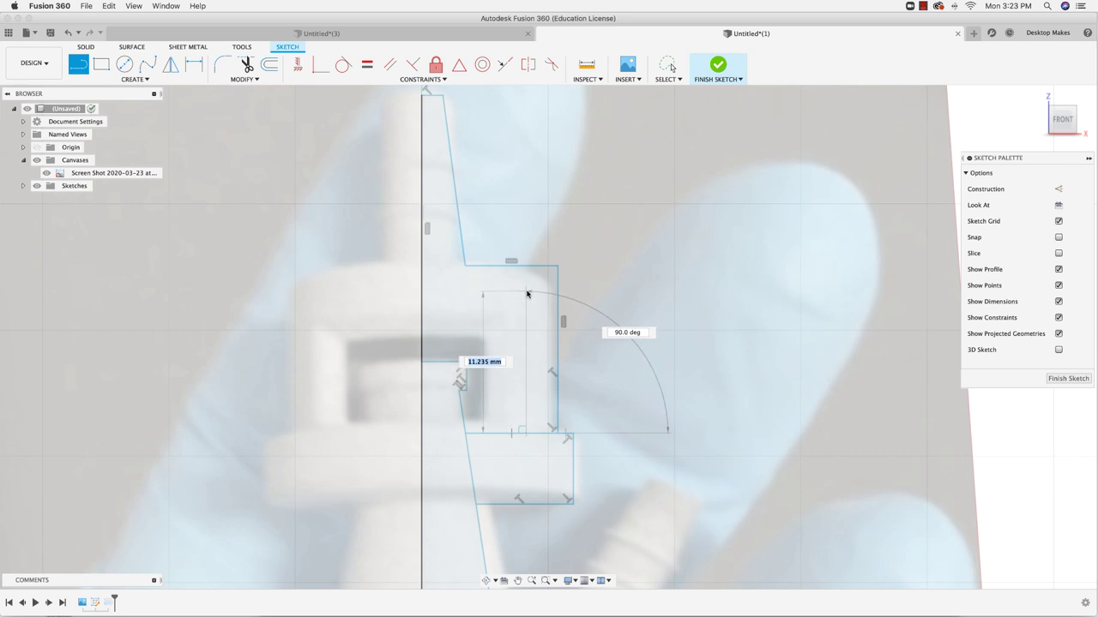
{"action": "left_click", "coordinate": [525, 289]}
{"action": "left_click", "coordinate": [426, 292]}
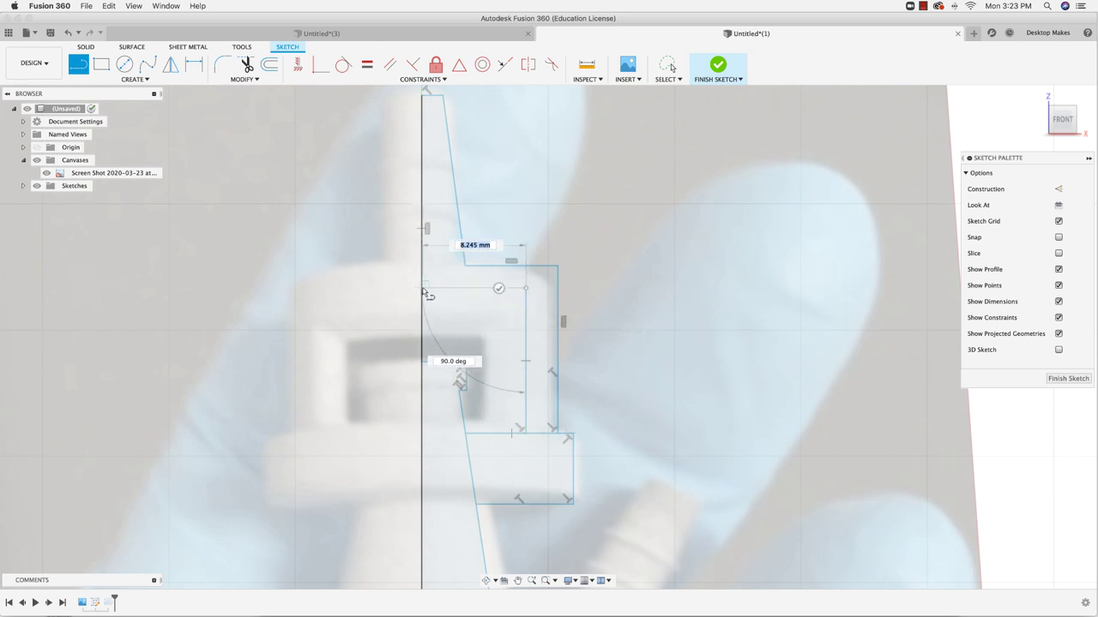
{"action": "key", "text": "Escape"}
{"action": "key", "text": "Escape"}
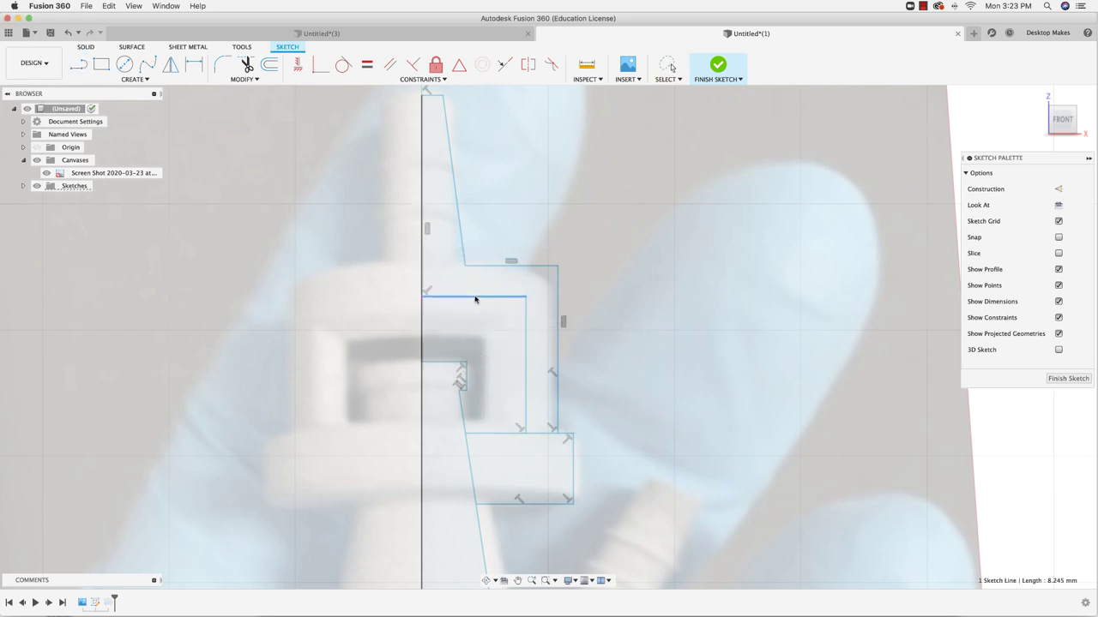
Step: Check the upper and lower closed profiles, then nudge the lower block's bottom edge up slightly
{"action": "left_click", "coordinate": [474, 290]}
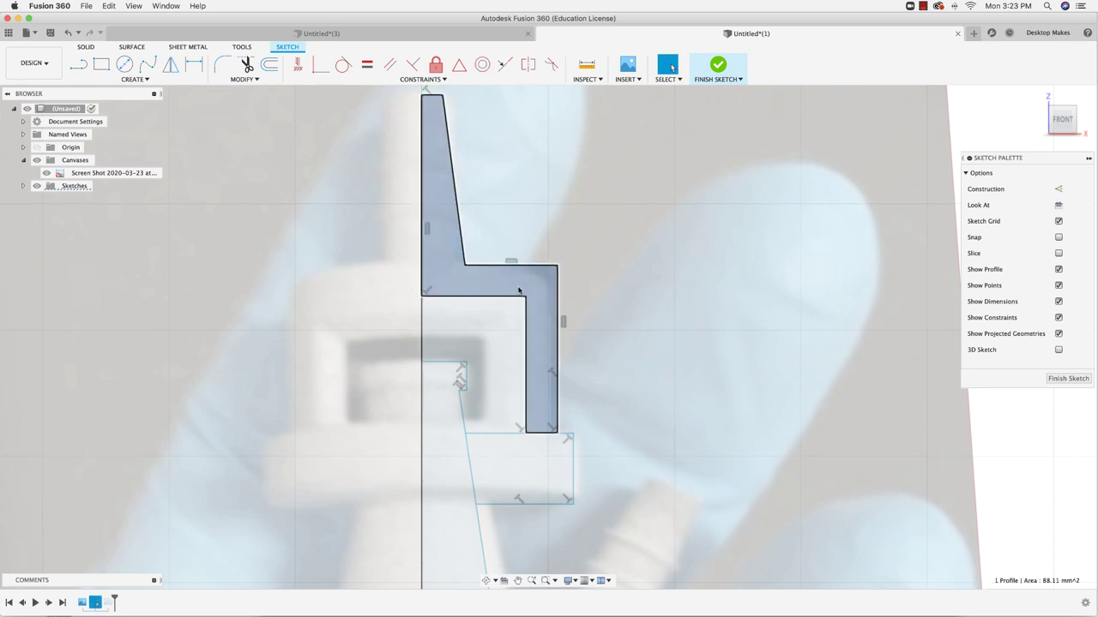
{"action": "left_click", "coordinate": [536, 468]}
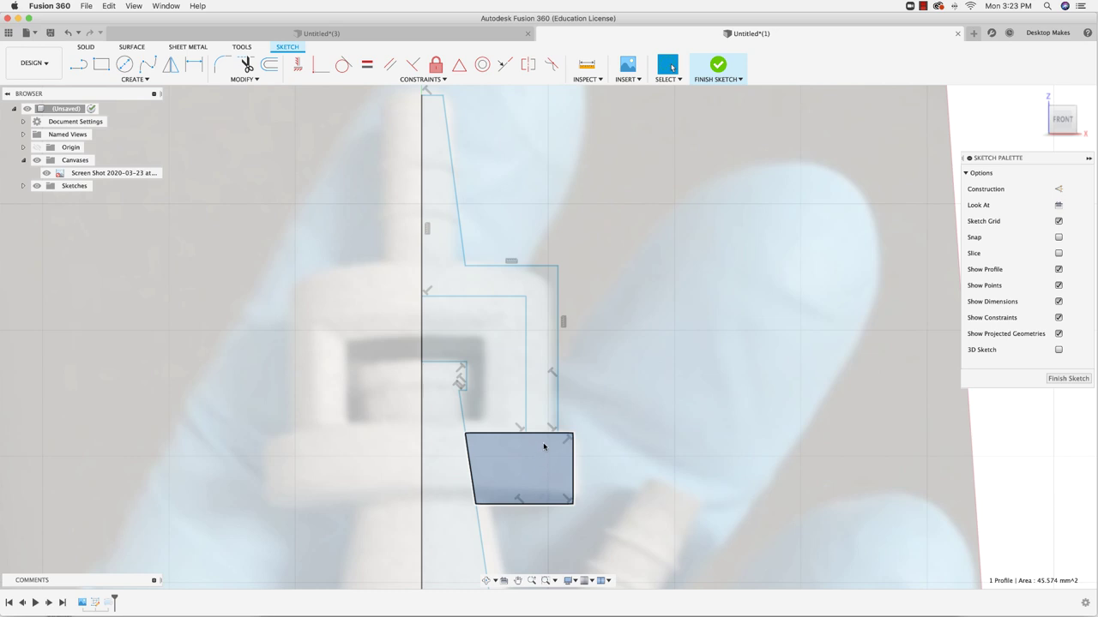
{"action": "left_click", "coordinate": [539, 384], "text": "shift"}
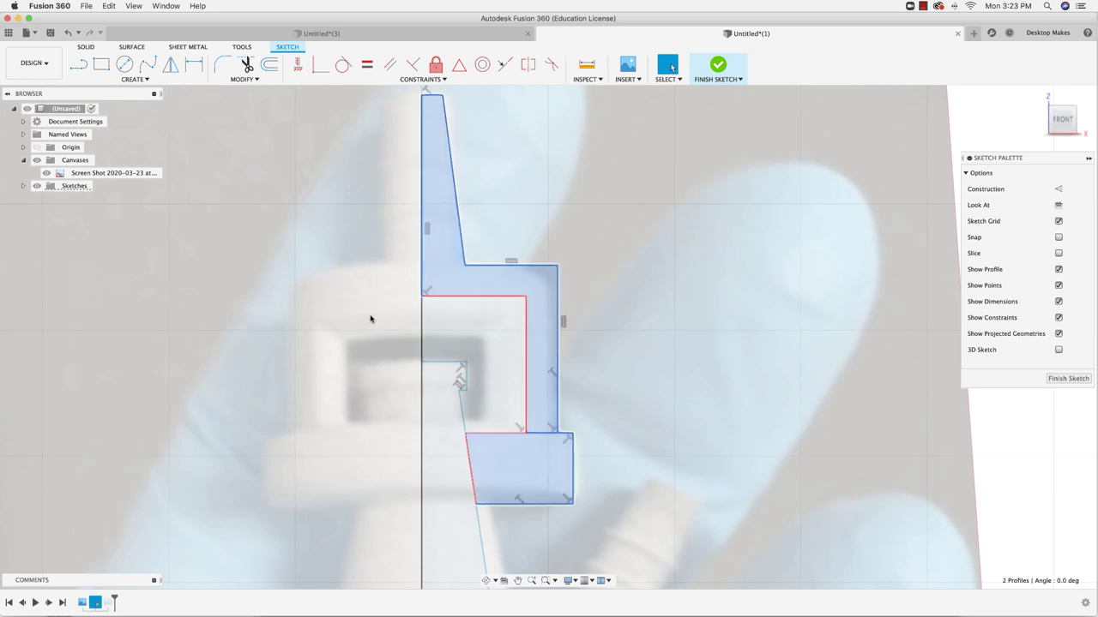
{"action": "left_click", "coordinate": [607, 437]}
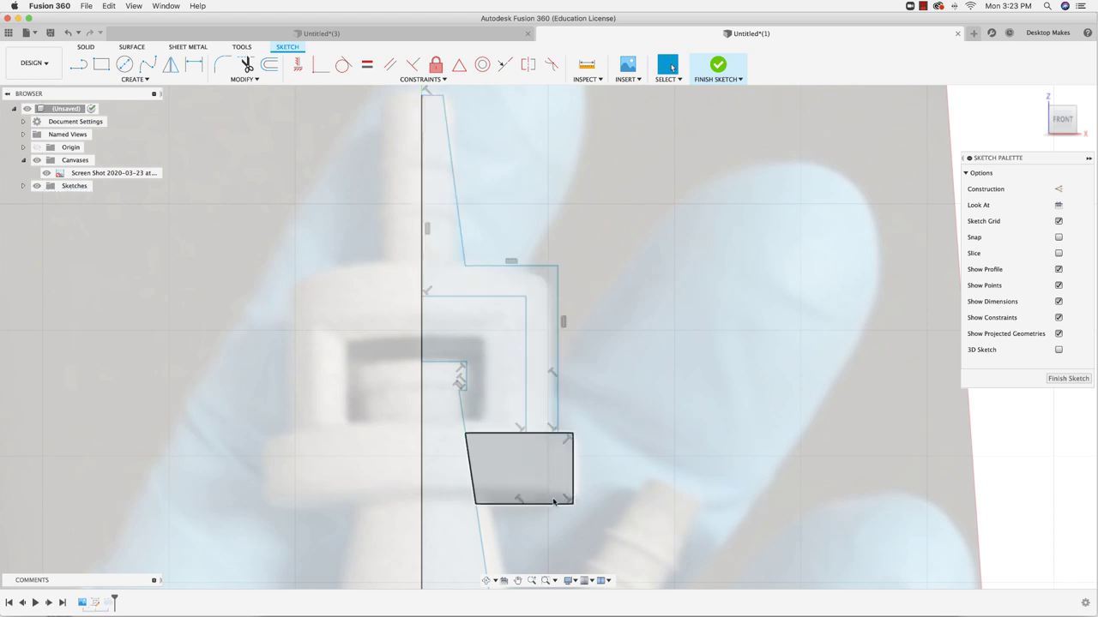
{"action": "left_click_drag", "start_coordinate": [550, 503], "coordinate": [552, 497]}
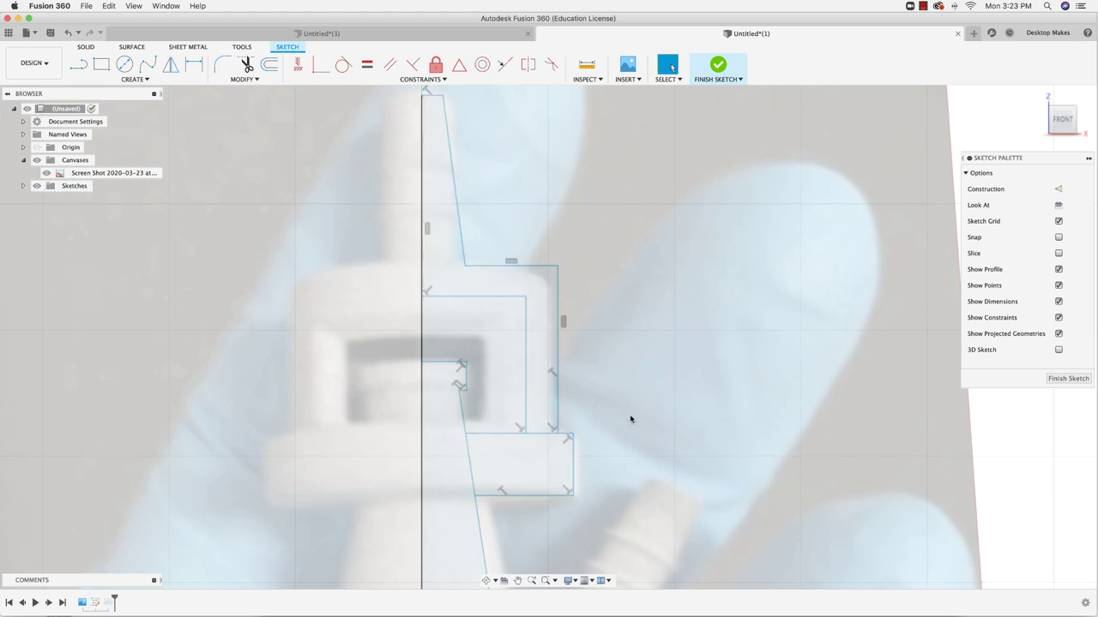
Step: Finish the sketch, start a Revolve and select both Sketch1 profiles
{"action": "left_click", "coordinate": [719, 79]}
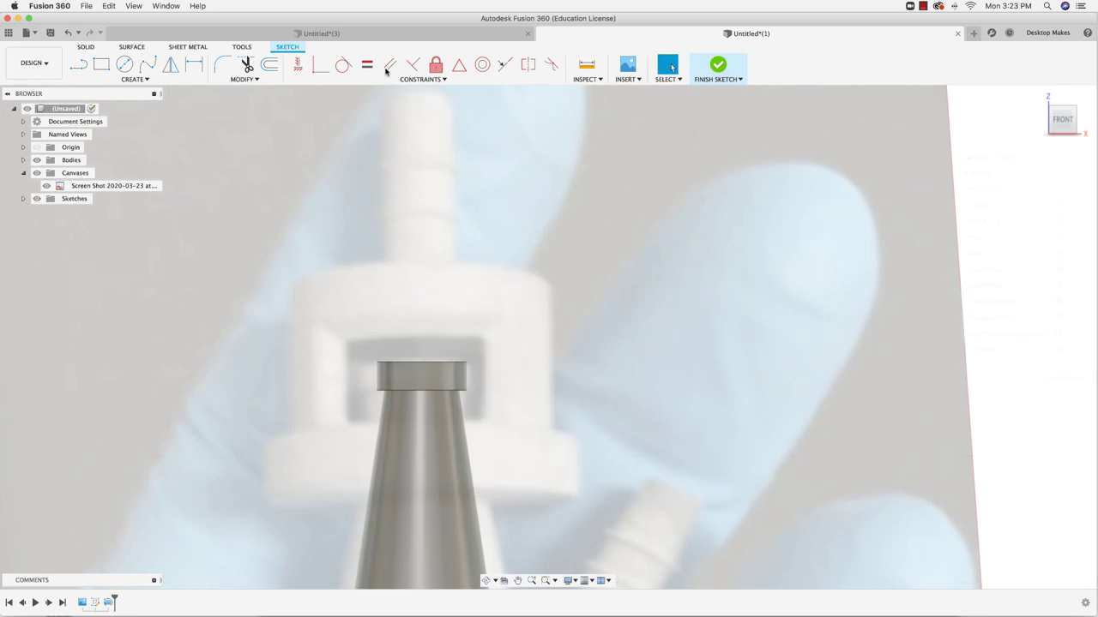
{"action": "left_click", "coordinate": [145, 79]}
{"action": "left_click", "coordinate": [121, 151]}
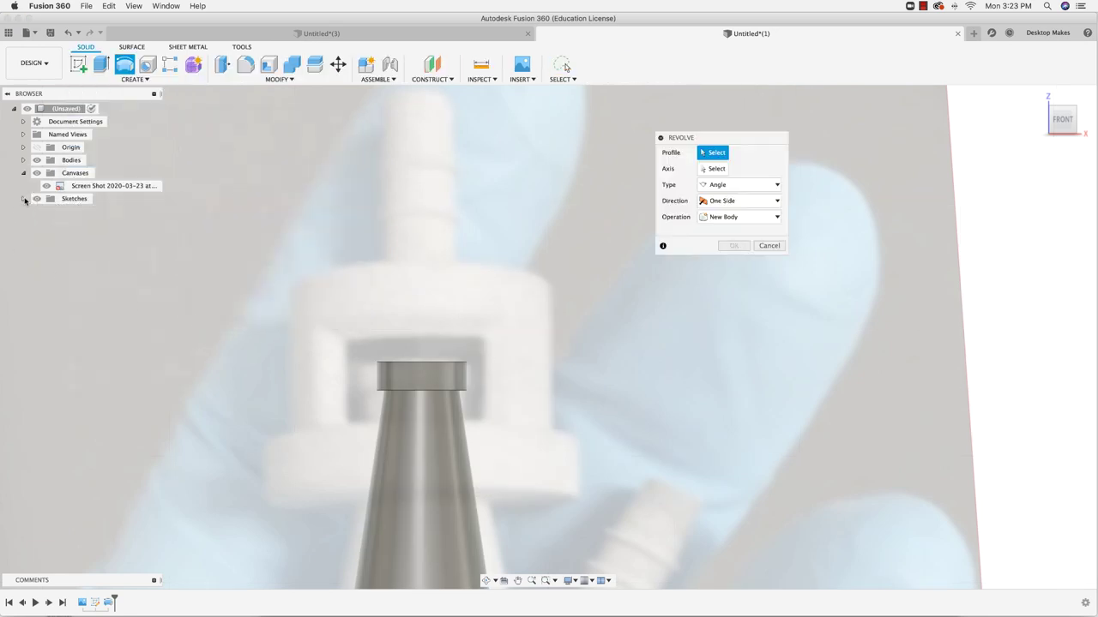
{"action": "left_click", "coordinate": [23, 198]}
{"action": "left_click", "coordinate": [46, 212]}
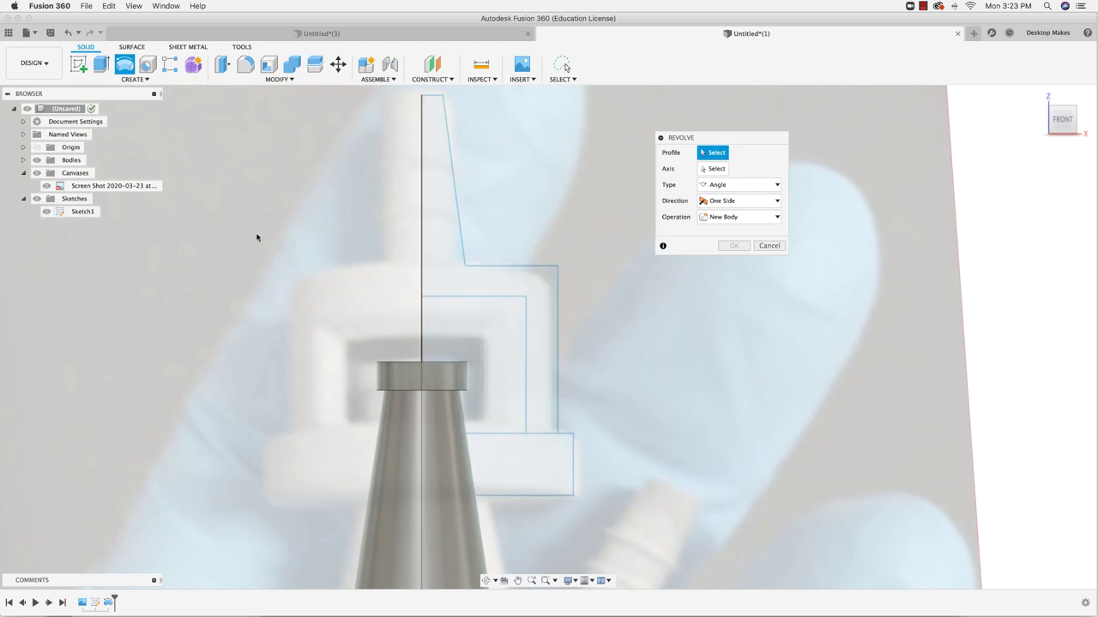
{"action": "left_click", "coordinate": [506, 478]}
{"action": "left_click", "coordinate": [544, 412]}
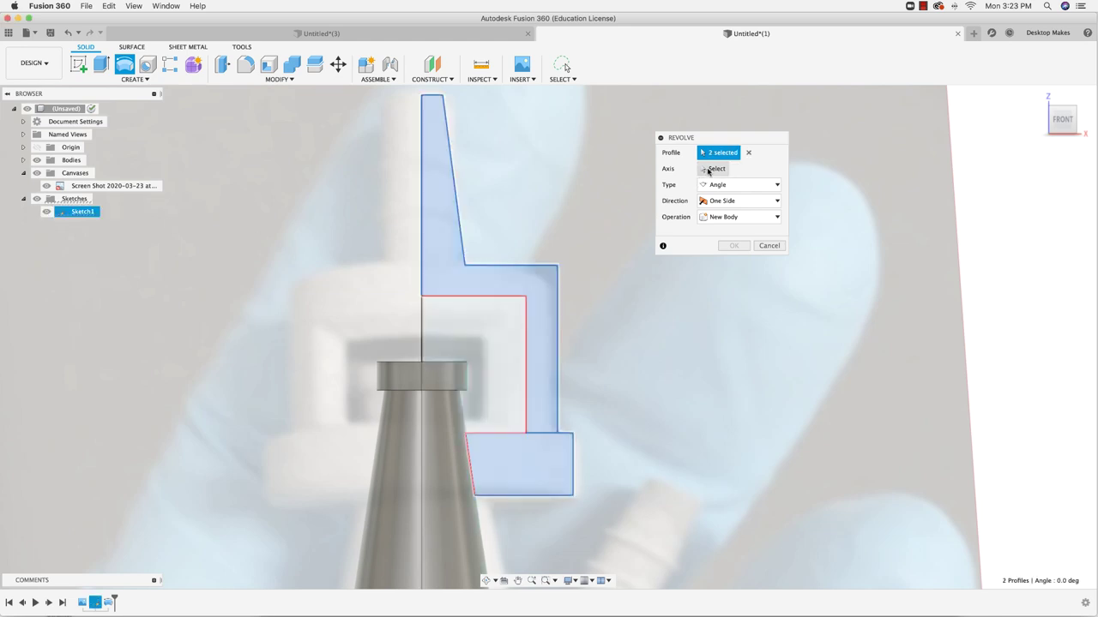
Step: Use the vertical centre line as the axis, set Operation to New Body and confirm the revolve
{"action": "left_click", "coordinate": [708, 169]}
{"action": "left_click", "coordinate": [421, 160]}
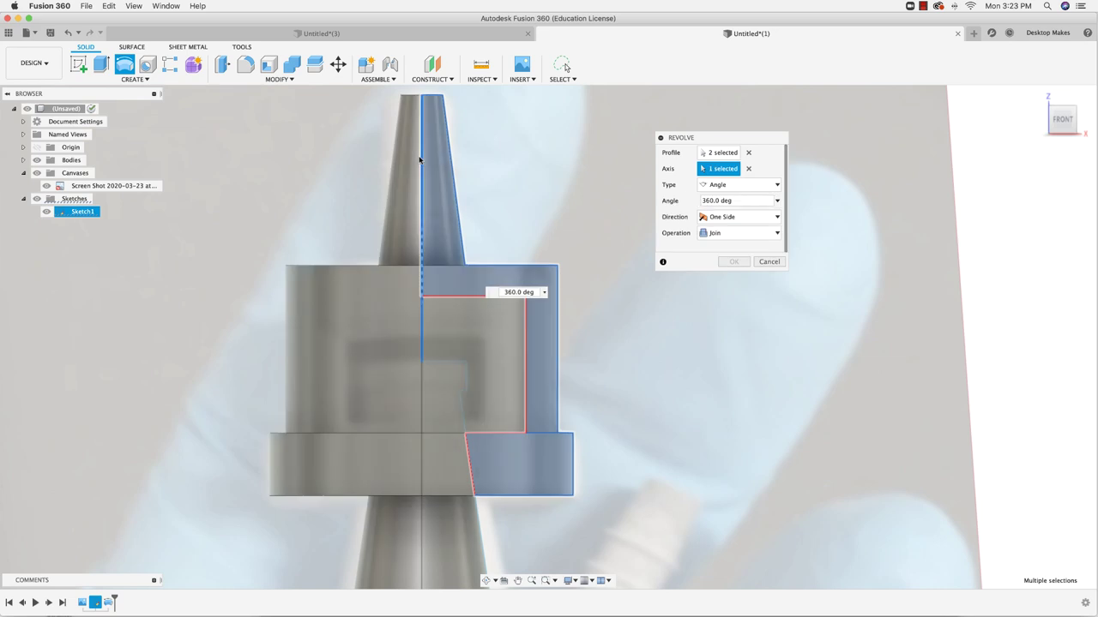
{"action": "left_click", "coordinate": [731, 236]}
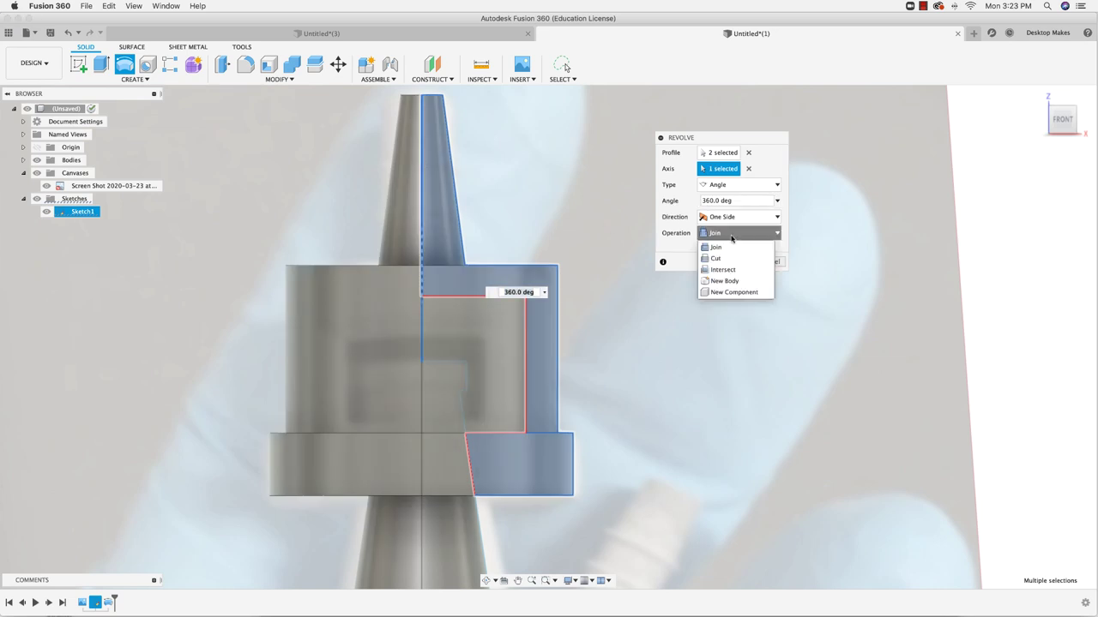
{"action": "left_click", "coordinate": [739, 281]}
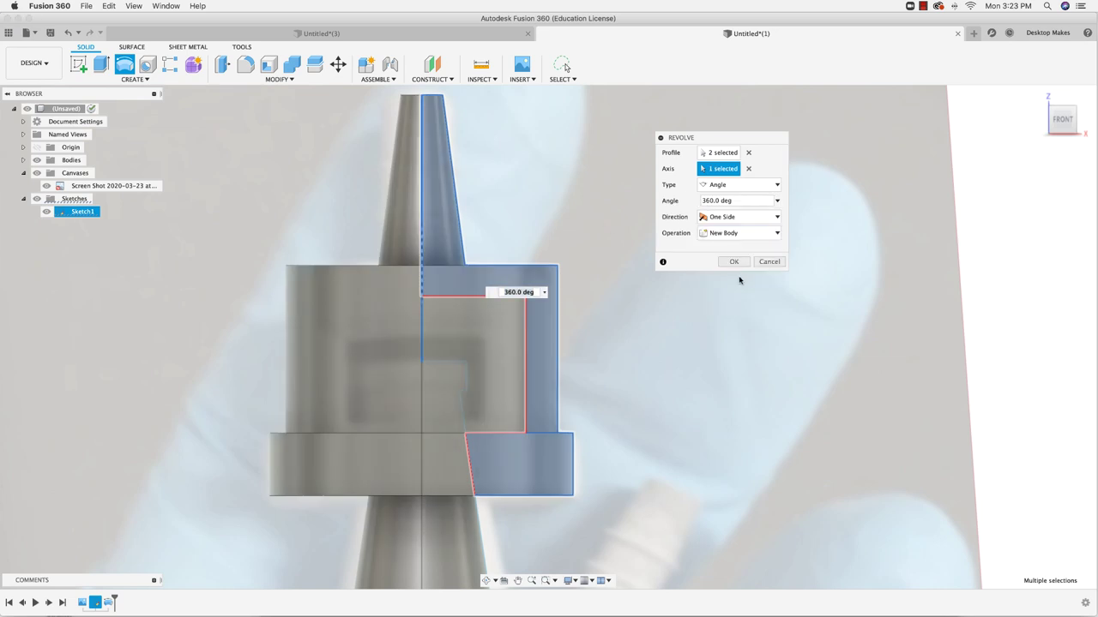
{"action": "left_click", "coordinate": [734, 262]}
{"action": "scroll", "coordinate": [646, 347], "scroll_direction": "down", "scroll_amount": 5}
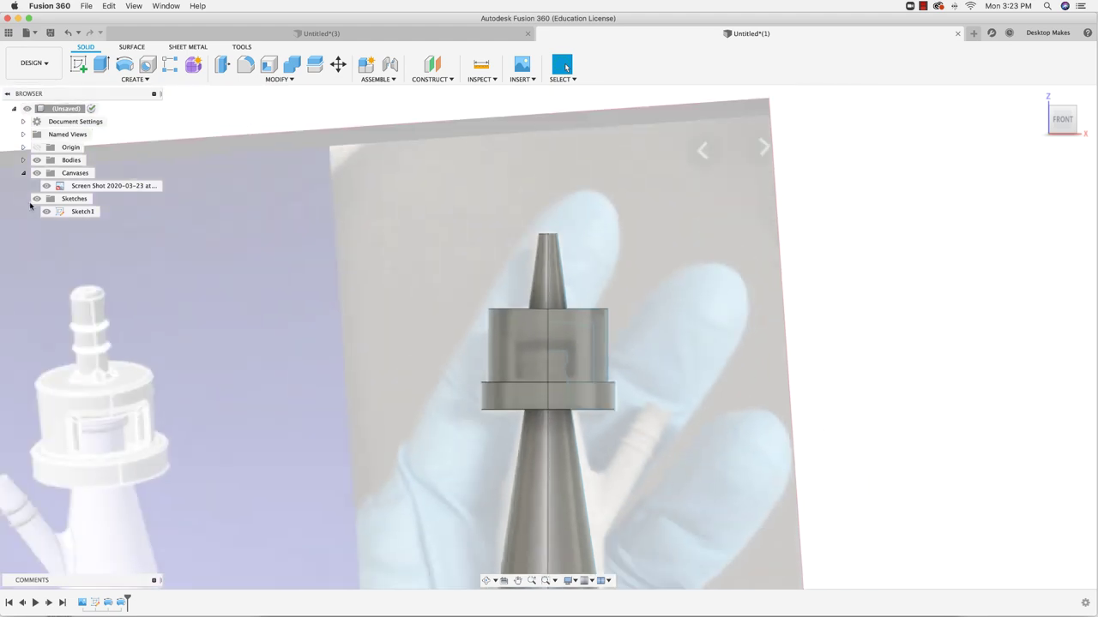
Step: Hide Sketch1 and the reference canvas, then hide one body to inspect the other
{"action": "left_click", "coordinate": [46, 211]}
{"action": "left_click", "coordinate": [36, 173]}
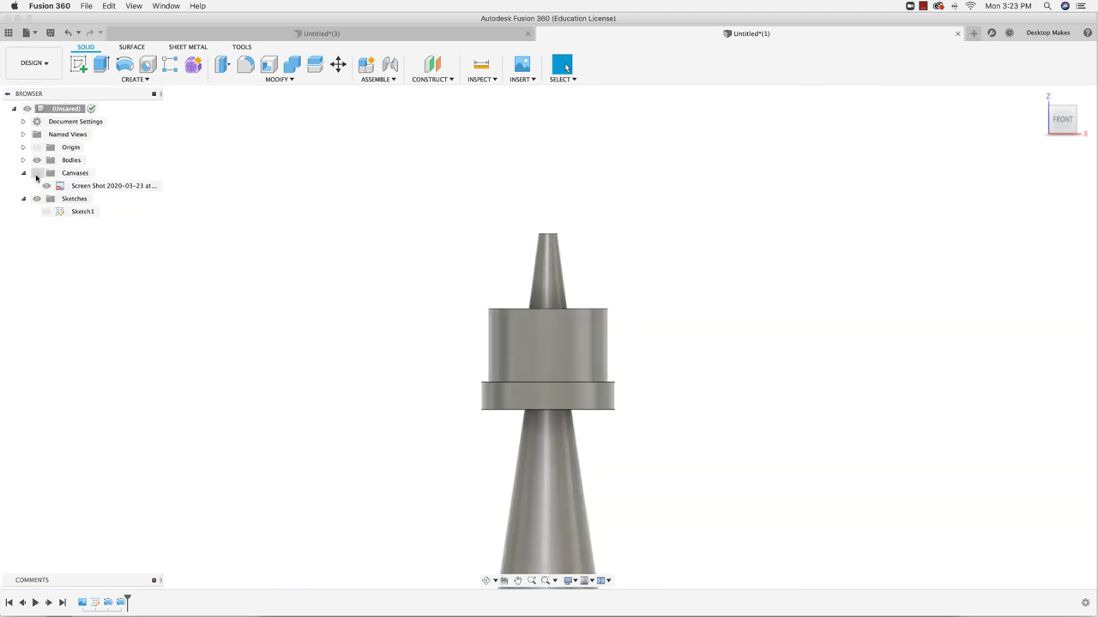
{"action": "left_click", "coordinate": [23, 160]}
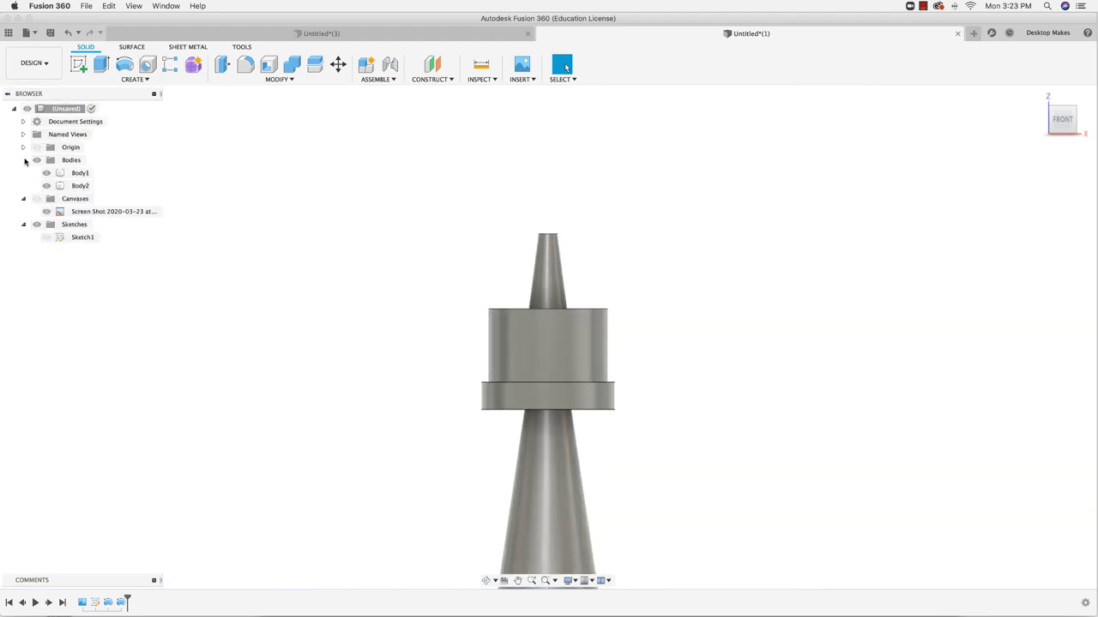
{"action": "left_click", "coordinate": [50, 176]}
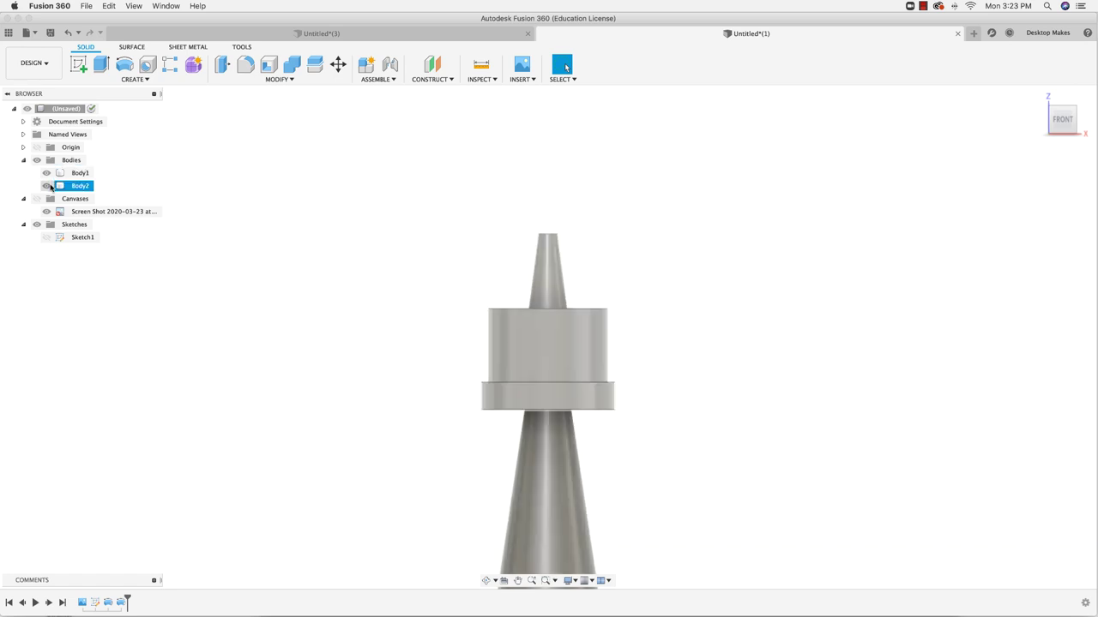
{"action": "left_click", "coordinate": [46, 174]}
Step: Leave only the cap visible by hiding the nozzle body, then switch to the reference photos in Preview
{"action": "middle_click_drag", "start_coordinate": [210, 287], "coordinate": [242, 233], "text": "shift"}
{"action": "left_click", "coordinate": [46, 173]}
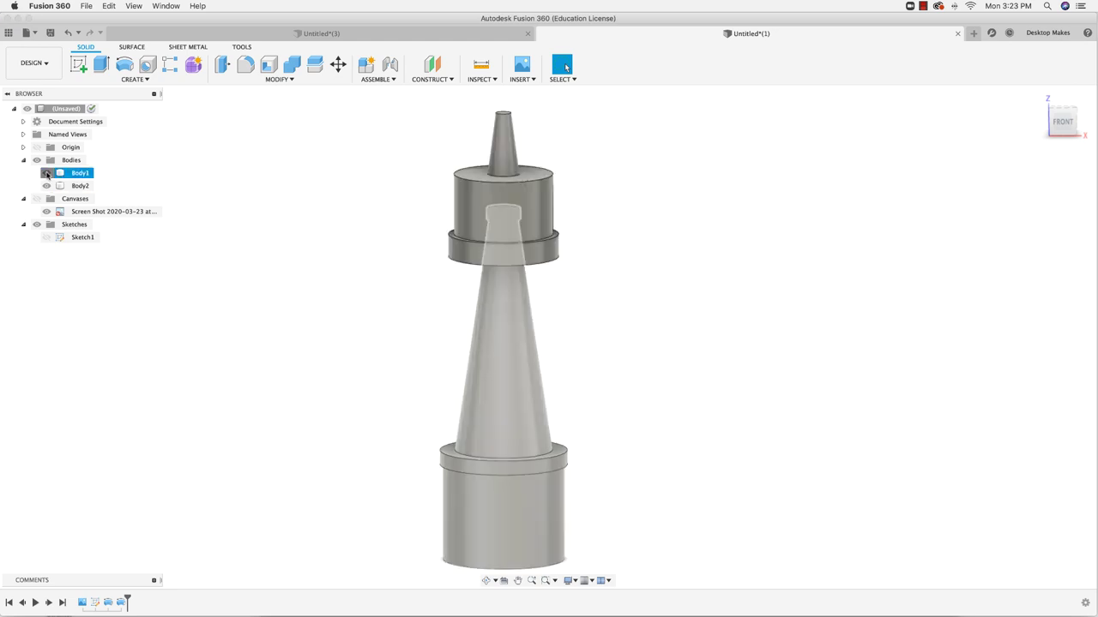
{"action": "left_click", "coordinate": [46, 185]}
{"action": "mouse_move", "coordinate": [421, 432]}
{"action": "middle_mouse_down", "text": "shift"}
{"action": "mouse_move", "coordinate": [378, 336]}
{"action": "mouse_move", "coordinate": [409, 331]}
{"action": "mouse_move", "coordinate": [407, 421]}
{"action": "mouse_move", "coordinate": [478, 313]}
{"action": "mouse_move", "coordinate": [419, 438]}
{"action": "middle_mouse_up", "text": "shift"}
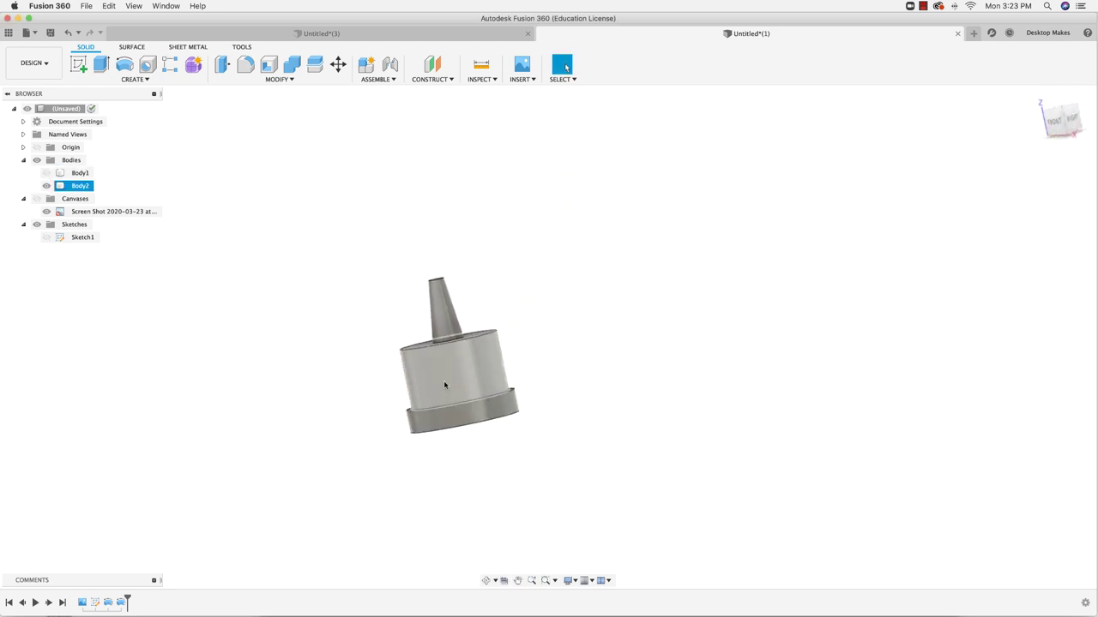
{"action": "scroll", "coordinate": [446, 387], "scroll_direction": "up", "scroll_amount": 3}
{"action": "key", "text": "super+Tab"}
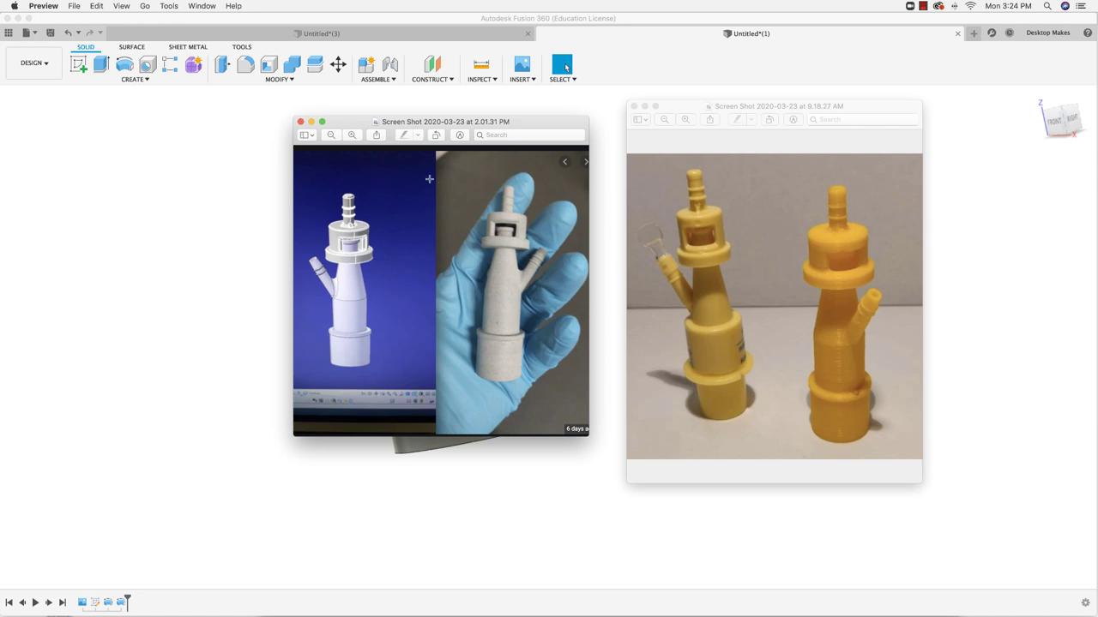
Step: Back in Fusion 360, create a section analysis cutting the model along the XZ plane
{"action": "left_click", "coordinate": [312, 108]}
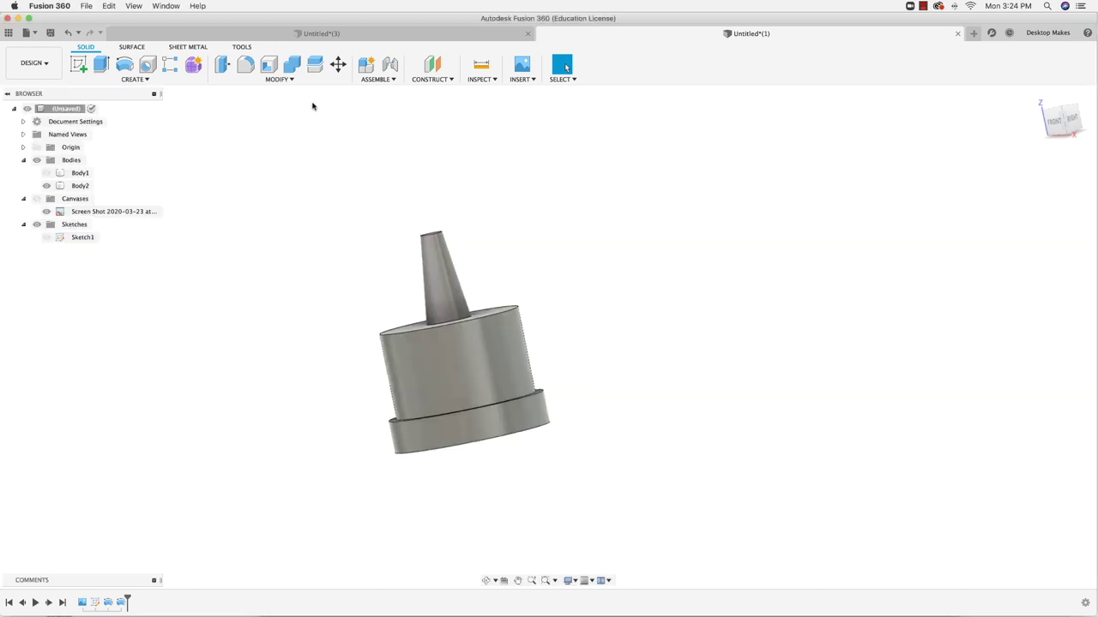
{"action": "mouse_move", "coordinate": [374, 345]}
{"action": "middle_mouse_down", "text": "shift"}
{"action": "mouse_move", "coordinate": [370, 311]}
{"action": "mouse_move", "coordinate": [383, 329]}
{"action": "middle_mouse_up", "text": "shift"}
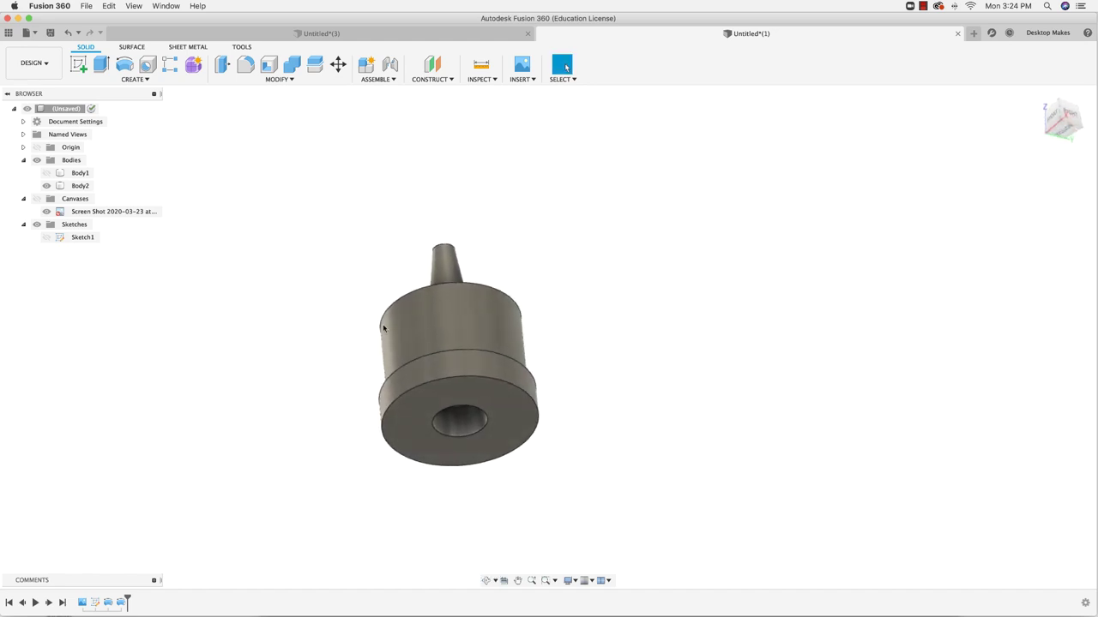
{"action": "middle_click_drag", "start_coordinate": [364, 259], "coordinate": [364, 278], "text": "shift"}
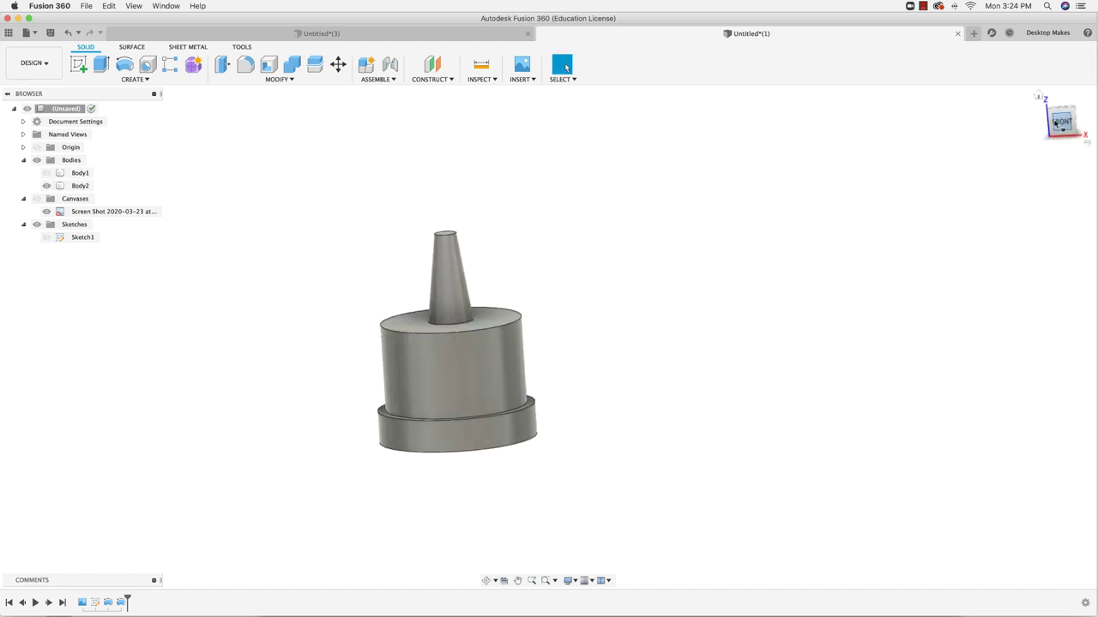
{"action": "left_click", "coordinate": [474, 80]}
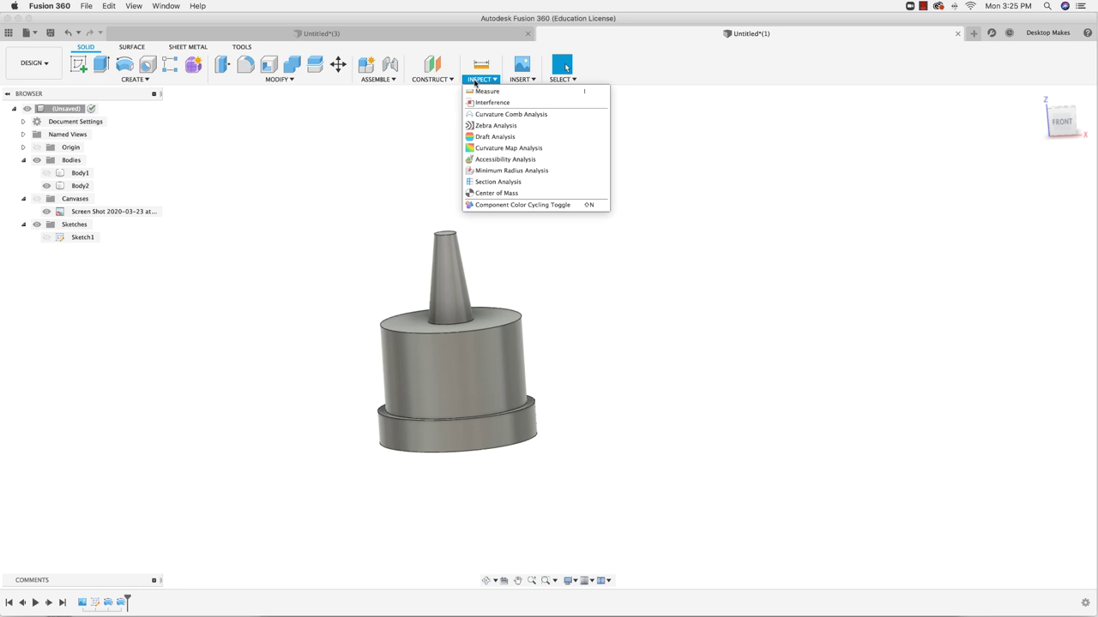
{"action": "left_click", "coordinate": [490, 182]}
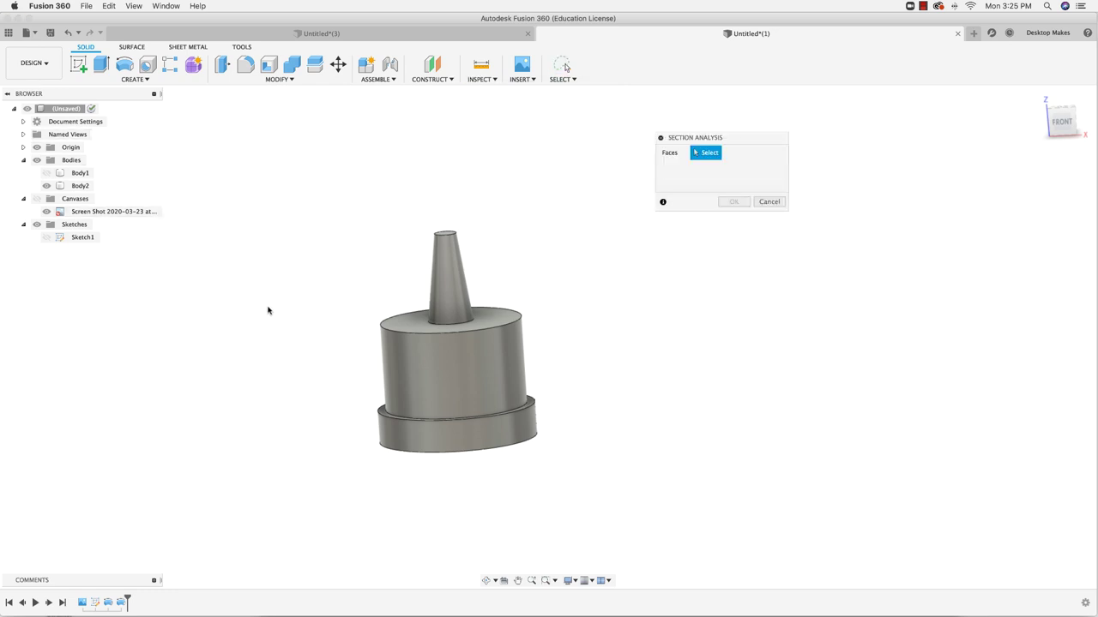
{"action": "scroll", "coordinate": [268, 310], "scroll_direction": "down", "scroll_amount": 4}
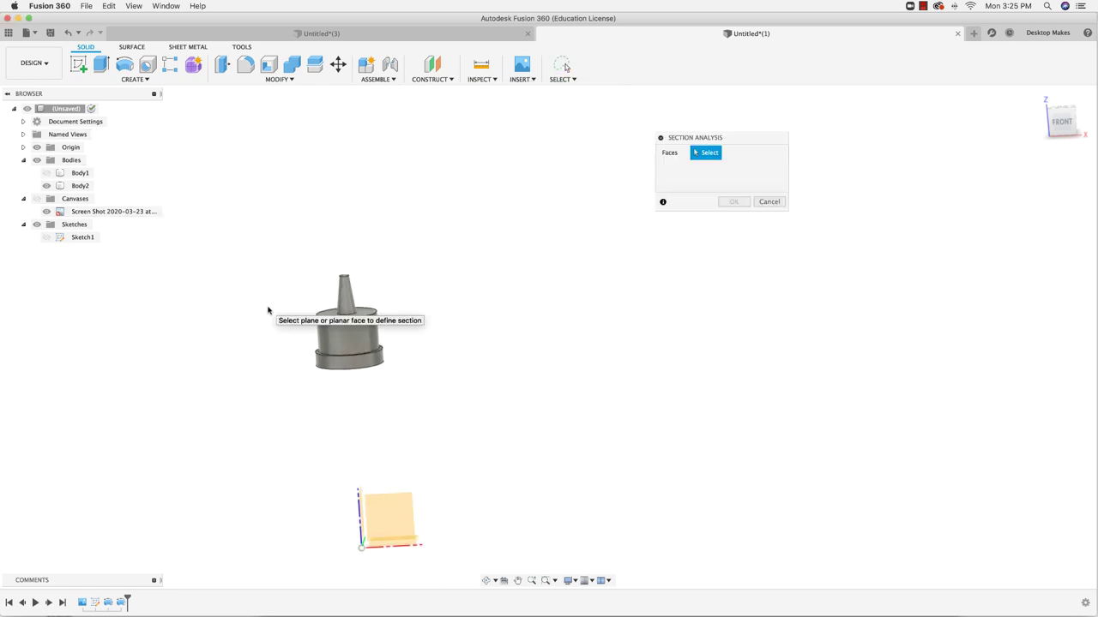
{"action": "left_click", "coordinate": [387, 512]}
{"action": "left_click", "coordinate": [733, 261]}
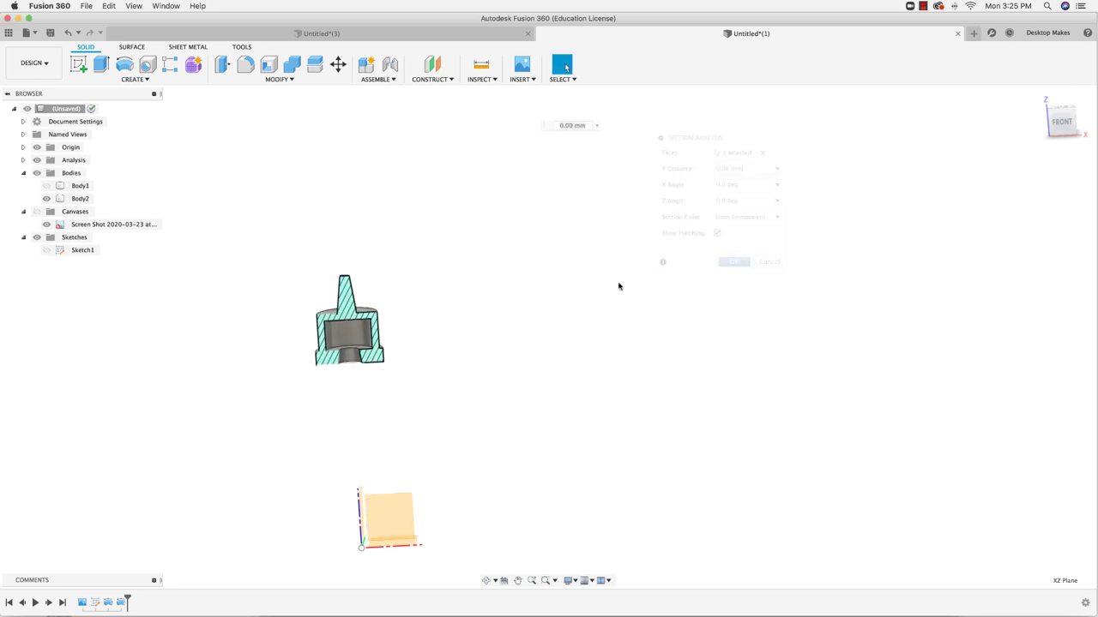
Step: Orbit the section to inspect the cap's hollow interior, then hide the section
{"action": "scroll", "coordinate": [473, 304], "scroll_direction": "up", "scroll_amount": 5}
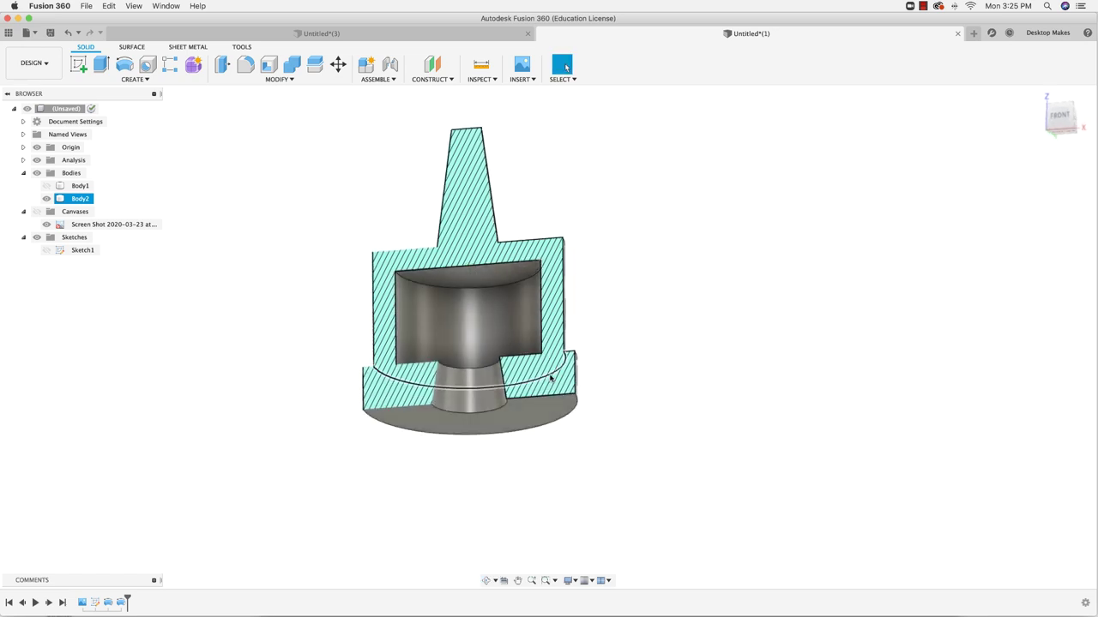
{"action": "middle_click_drag", "start_coordinate": [539, 334], "coordinate": [552, 348]}
{"action": "left_click", "coordinate": [612, 375]}
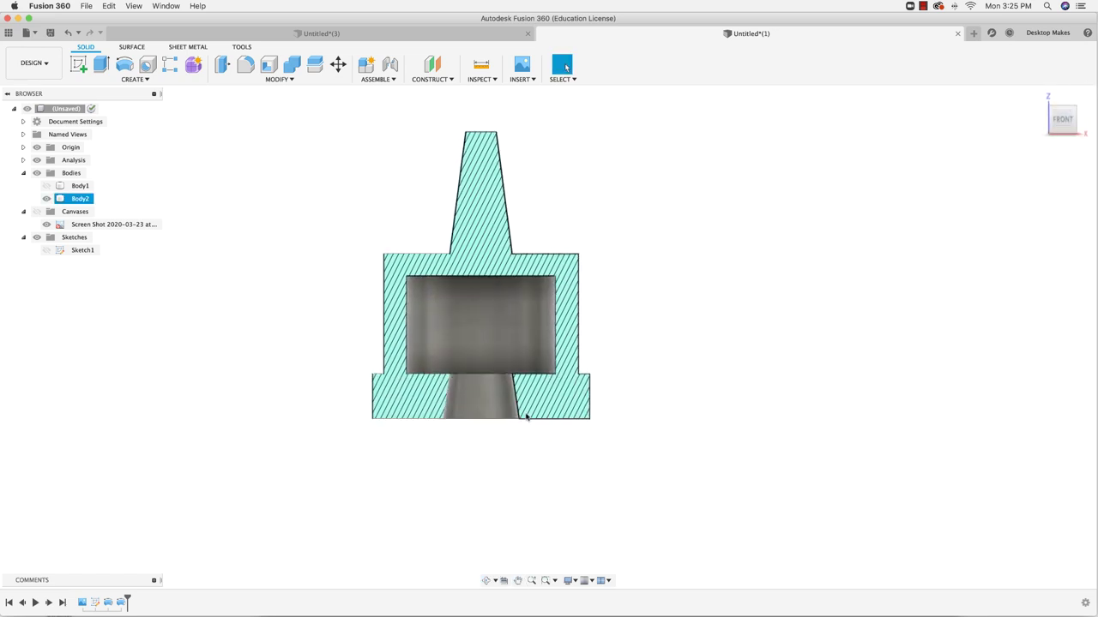
{"action": "middle_click_drag", "start_coordinate": [718, 468], "coordinate": [681, 455], "text": "shift"}
{"action": "mouse_move", "coordinate": [681, 454]}
{"action": "left_mouse_down"}
{"action": "mouse_move", "coordinate": [677, 378]}
{"action": "mouse_move", "coordinate": [699, 450]}
{"action": "left_mouse_up"}
{"action": "key", "text": "Escape"}
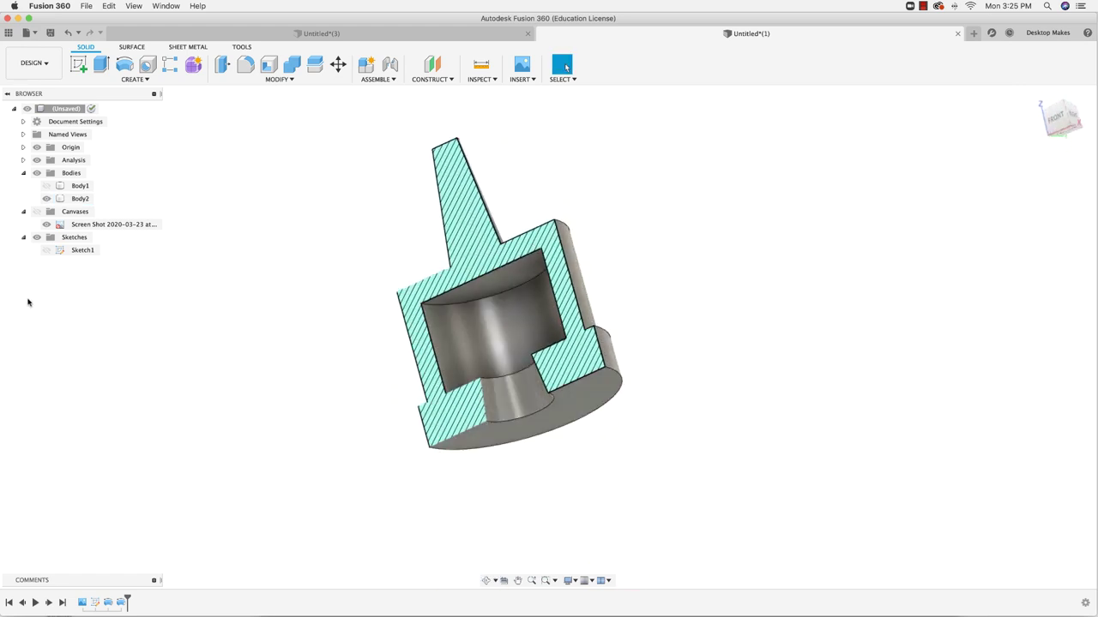
{"action": "left_click", "coordinate": [37, 161]}
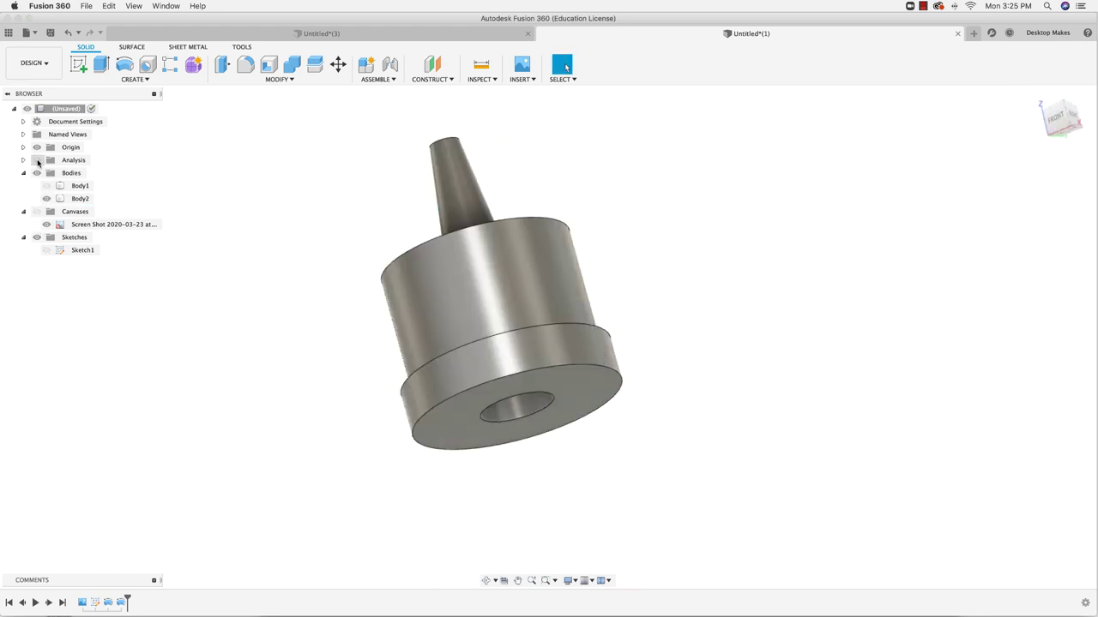
Step: Create a new sketch on the front XZ origin plane
{"action": "left_click", "coordinate": [78, 64]}
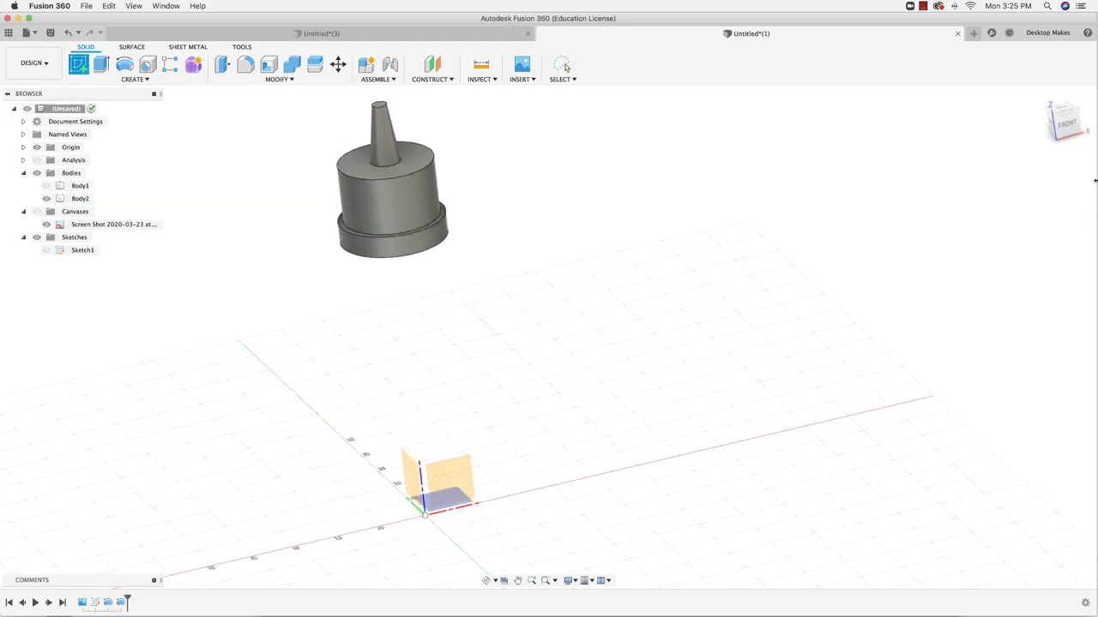
{"action": "left_click", "coordinate": [463, 481]}
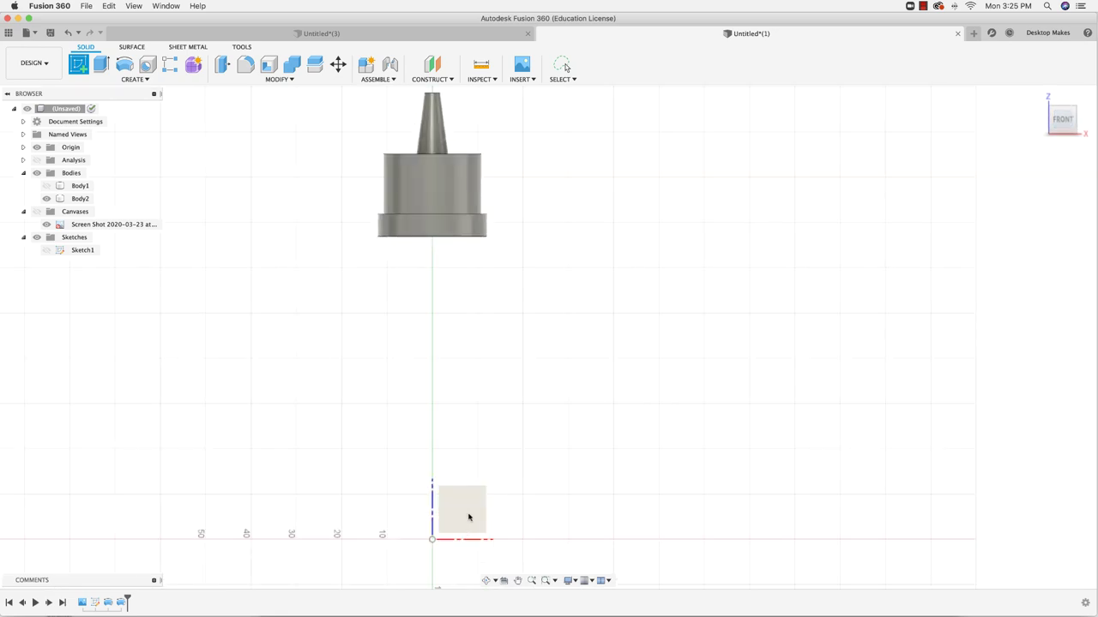
{"action": "left_click", "coordinate": [468, 509]}
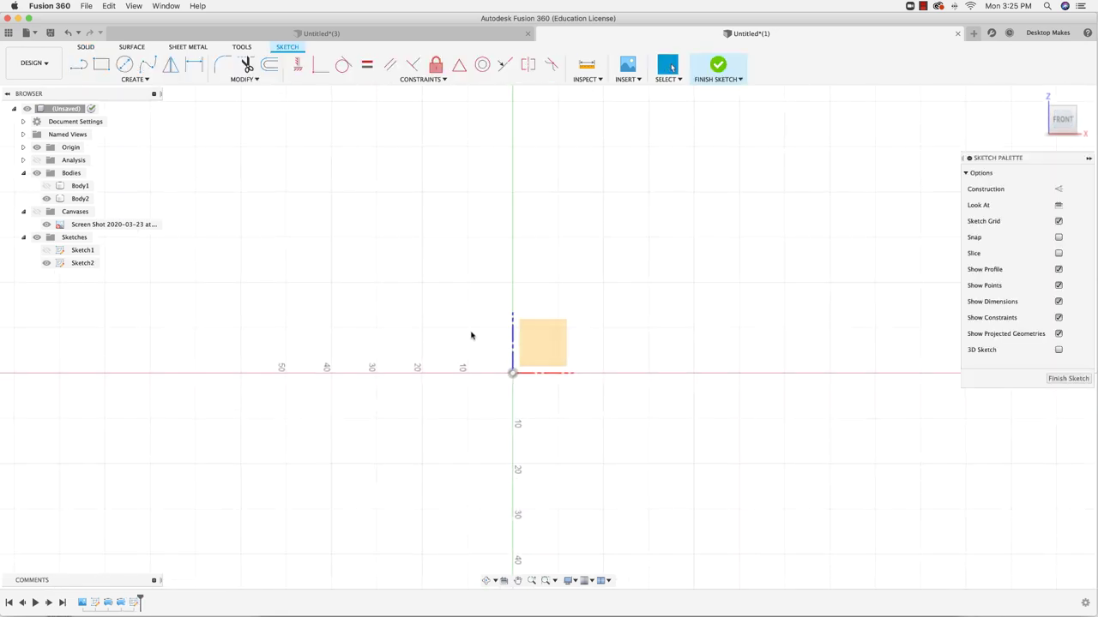
Step: Project Body2's outline into Sketch2 using the Bodies filter, then hide the bodies
{"action": "scroll", "coordinate": [566, 493], "scroll_direction": "up", "scroll_amount": 8}
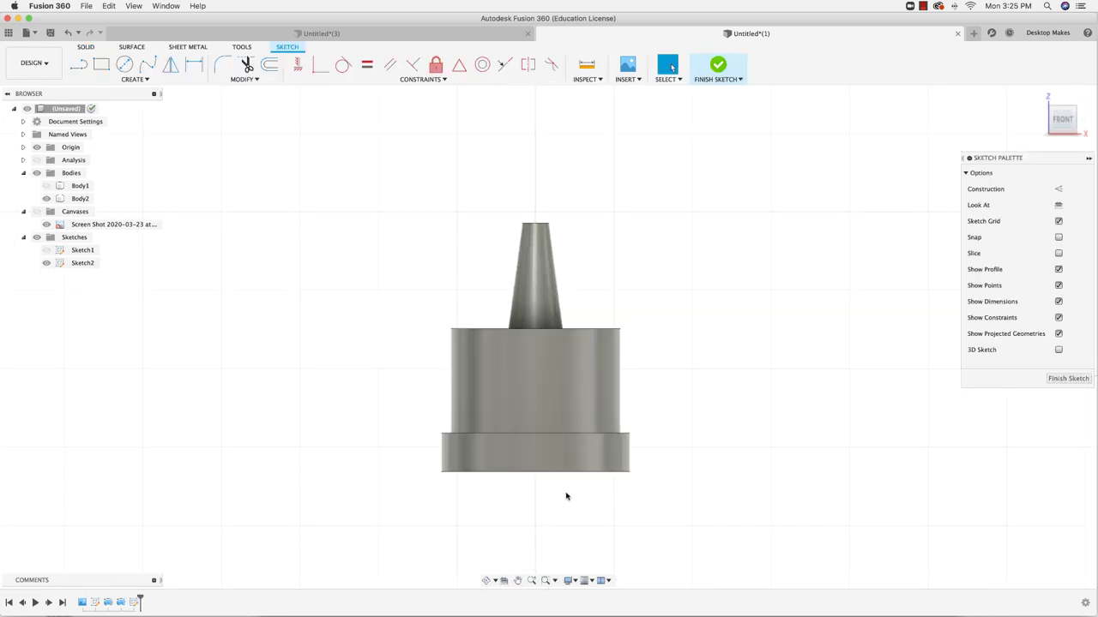
{"action": "key", "text": "p"}
{"action": "scroll", "coordinate": [554, 177], "scroll_direction": "down", "scroll_amount": 3}
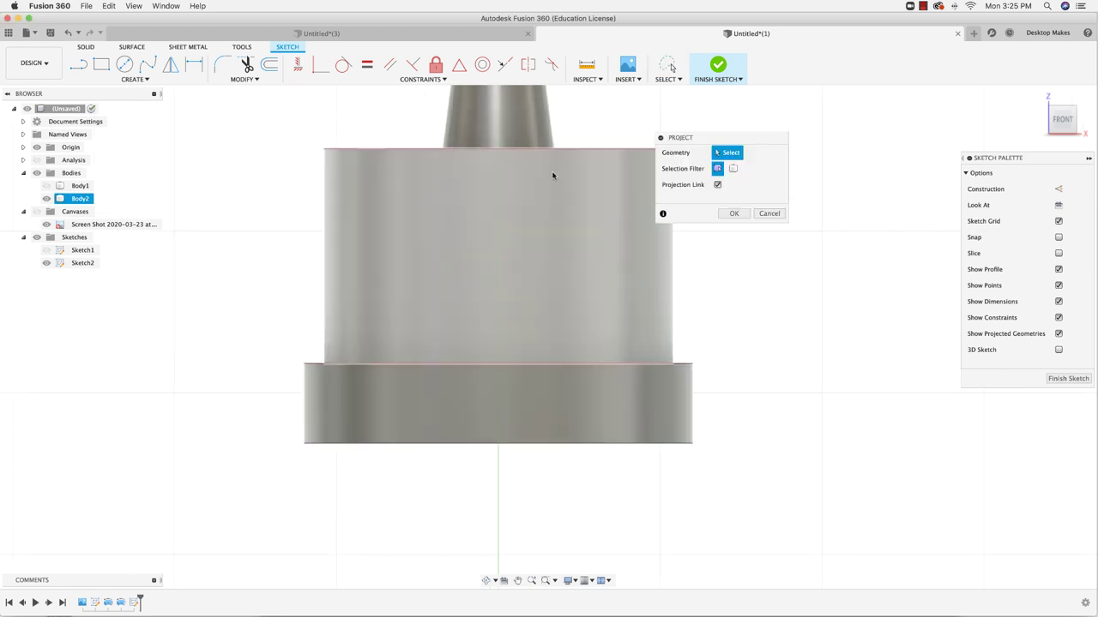
{"action": "middle_click_drag", "start_coordinate": [549, 172], "coordinate": [513, 188]}
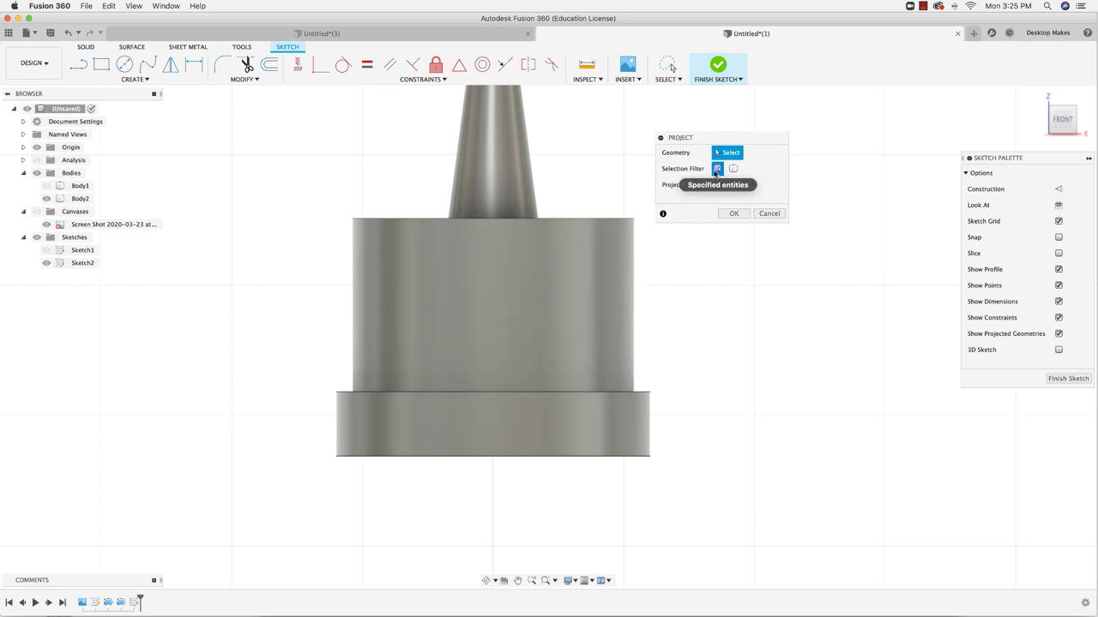
{"action": "left_click", "coordinate": [734, 169]}
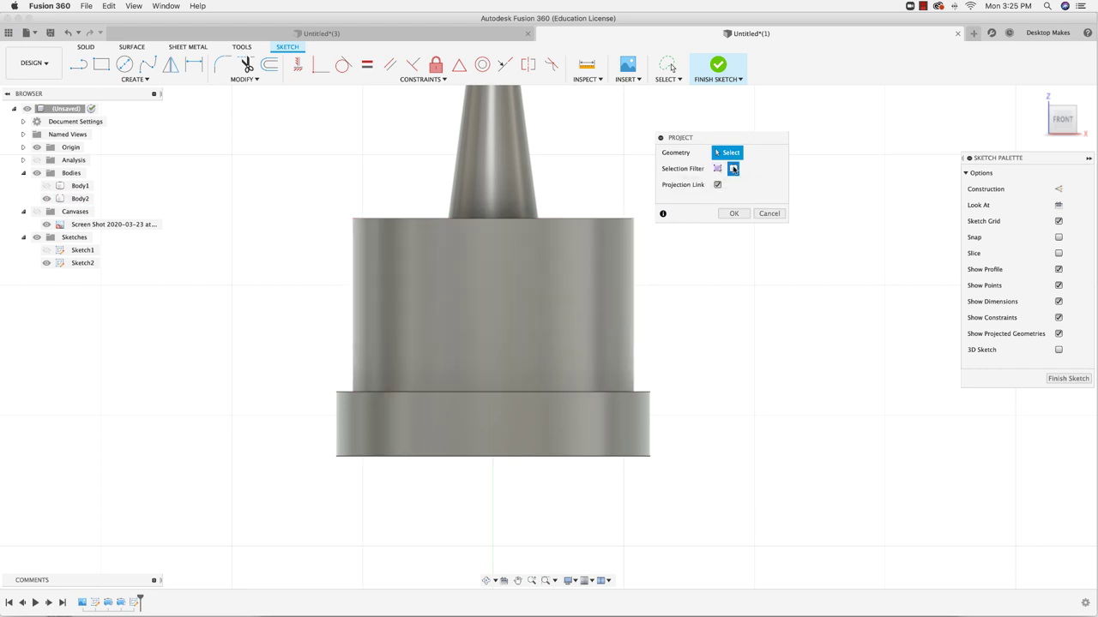
{"action": "left_click", "coordinate": [478, 297]}
{"action": "left_click", "coordinate": [734, 214]}
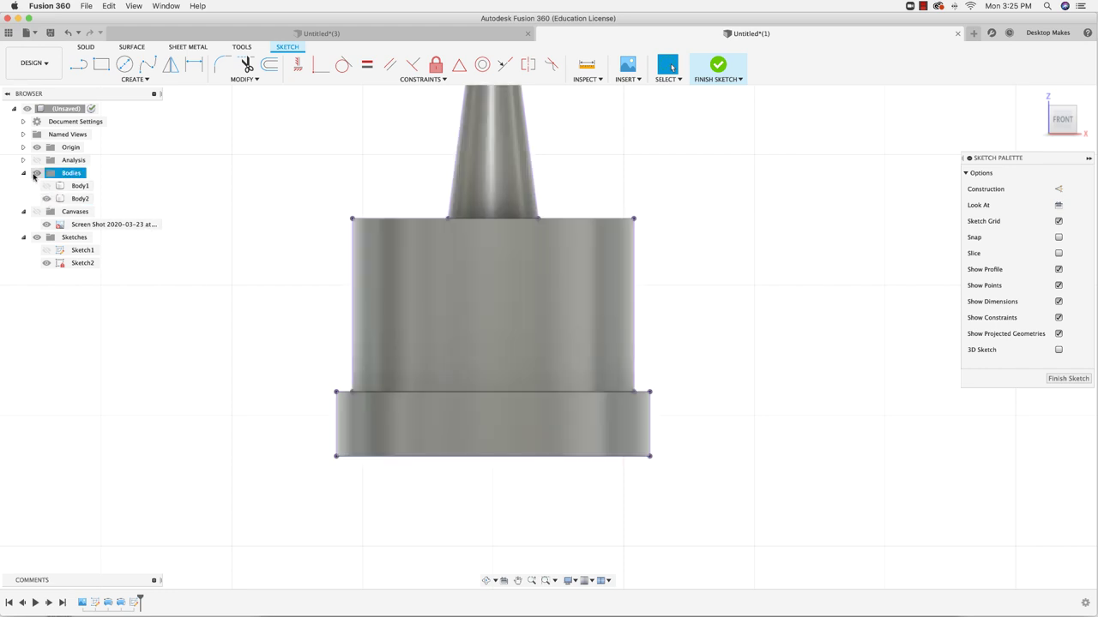
{"action": "left_click", "coordinate": [36, 172]}
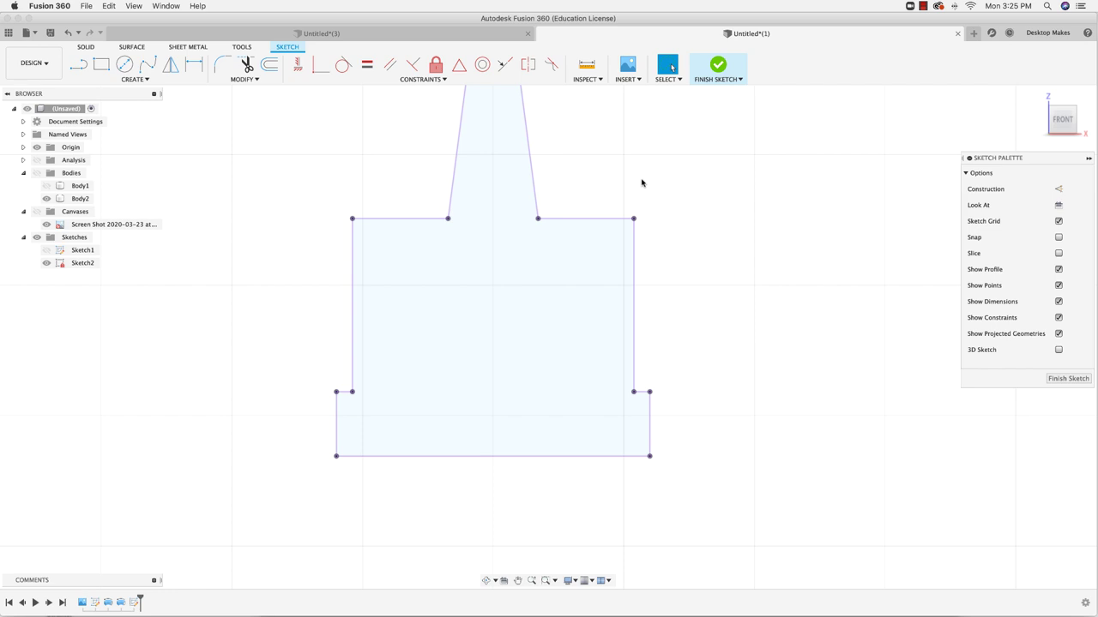
Step: Draw a 25.308 mm corner-to-corner diagonal and convert it to a construction line
{"action": "key", "text": "l"}
{"action": "left_click", "coordinate": [352, 219]}
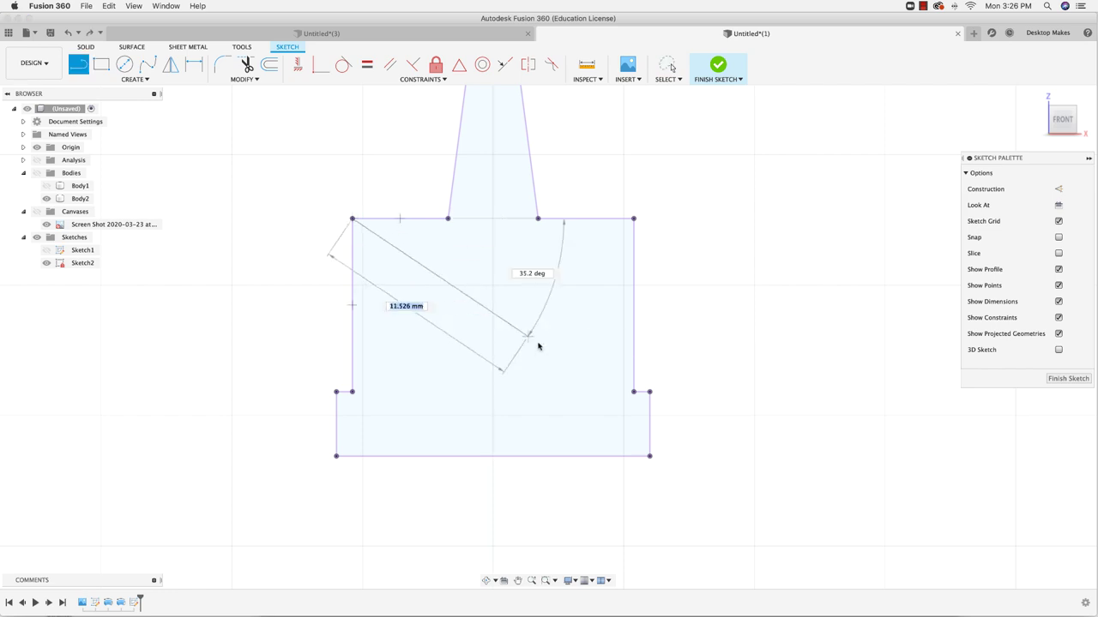
{"action": "left_click", "coordinate": [633, 392]}
{"action": "key", "text": "Escape"}
{"action": "left_click", "coordinate": [505, 312]}
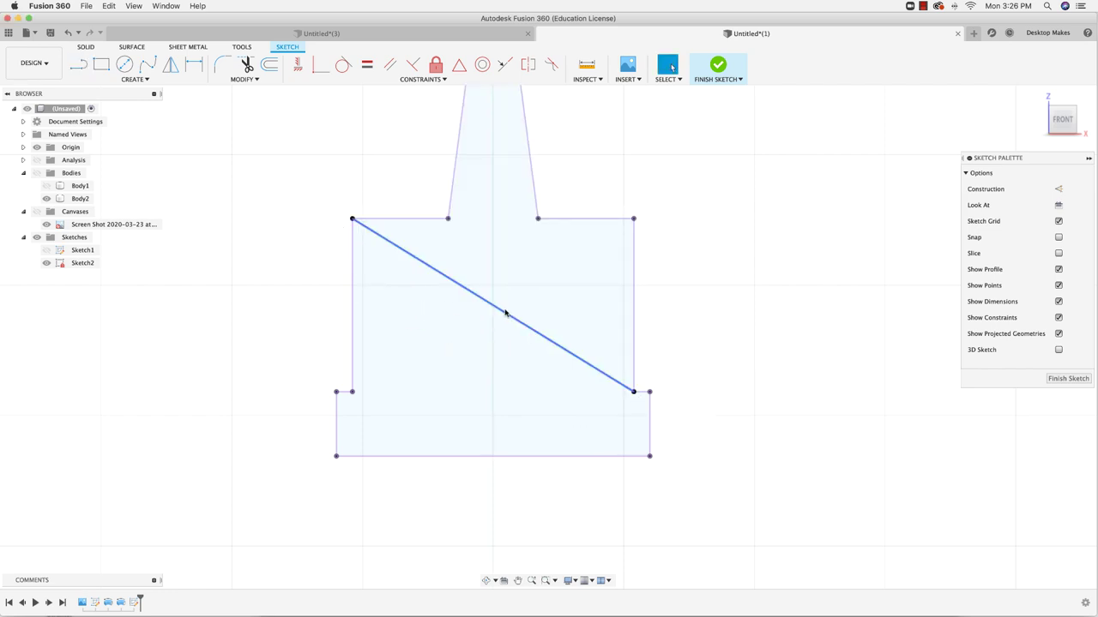
{"action": "key", "text": "x"}
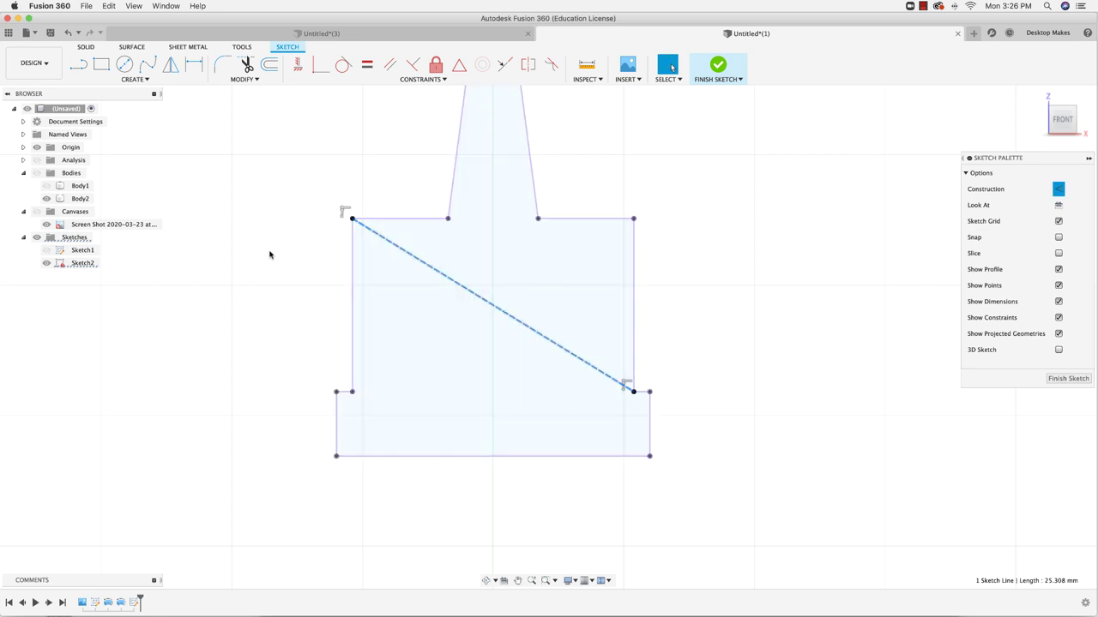
{"action": "left_click", "coordinate": [125, 80]}
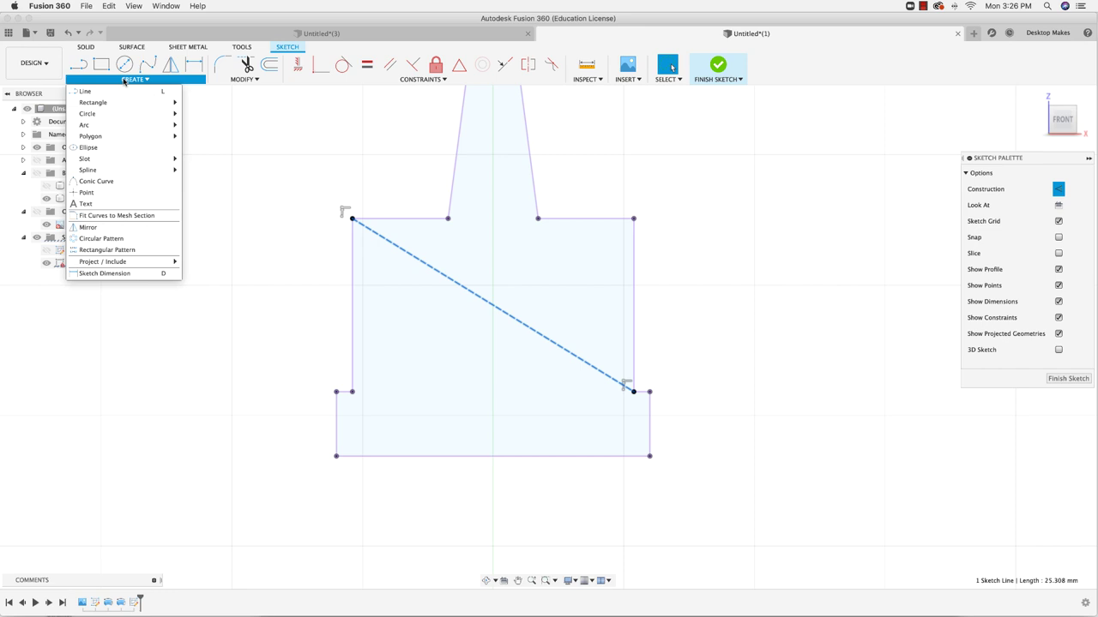
Step: Draw a 12 × 8 mm center rectangle on the diagonal's midpoint and finish Sketch2
{"action": "mouse_move", "coordinate": [123, 103]}
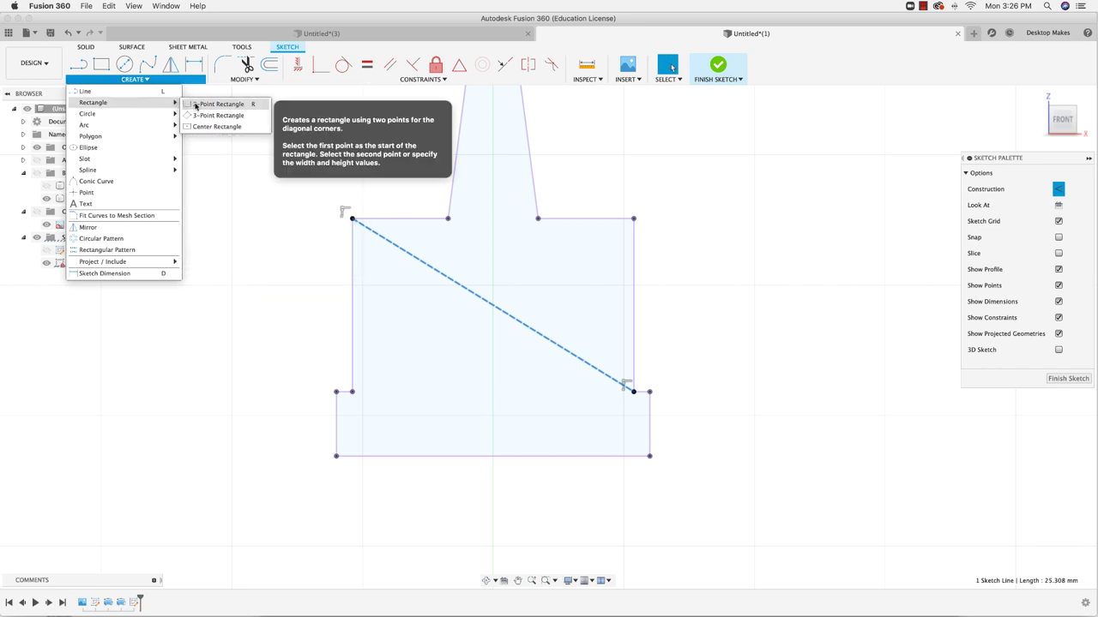
{"action": "left_click", "coordinate": [224, 126]}
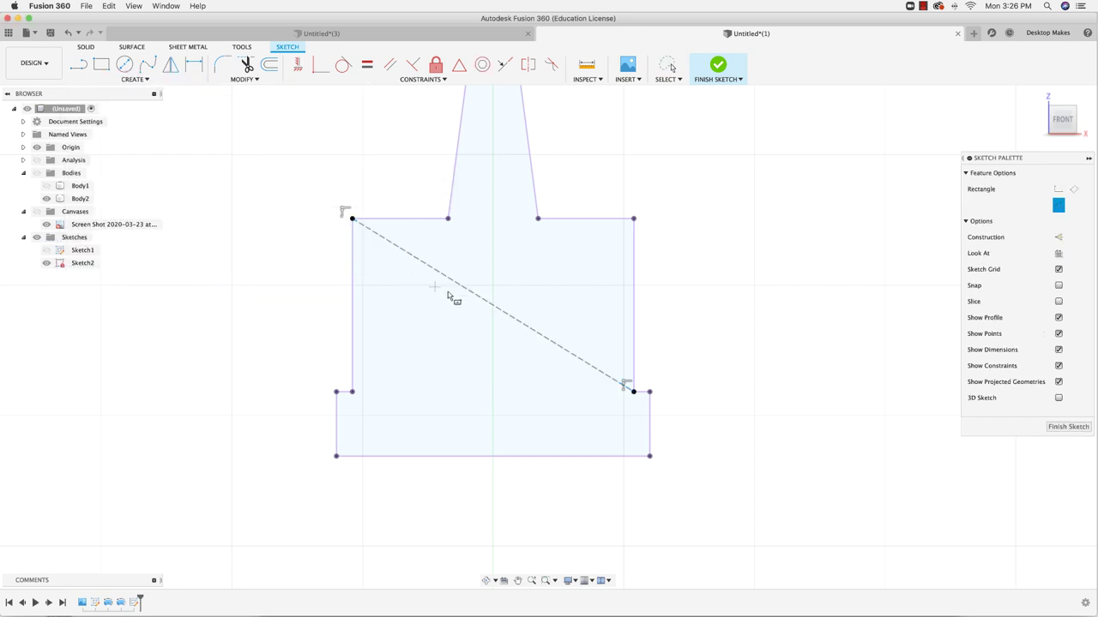
{"action": "left_click", "coordinate": [492, 305]}
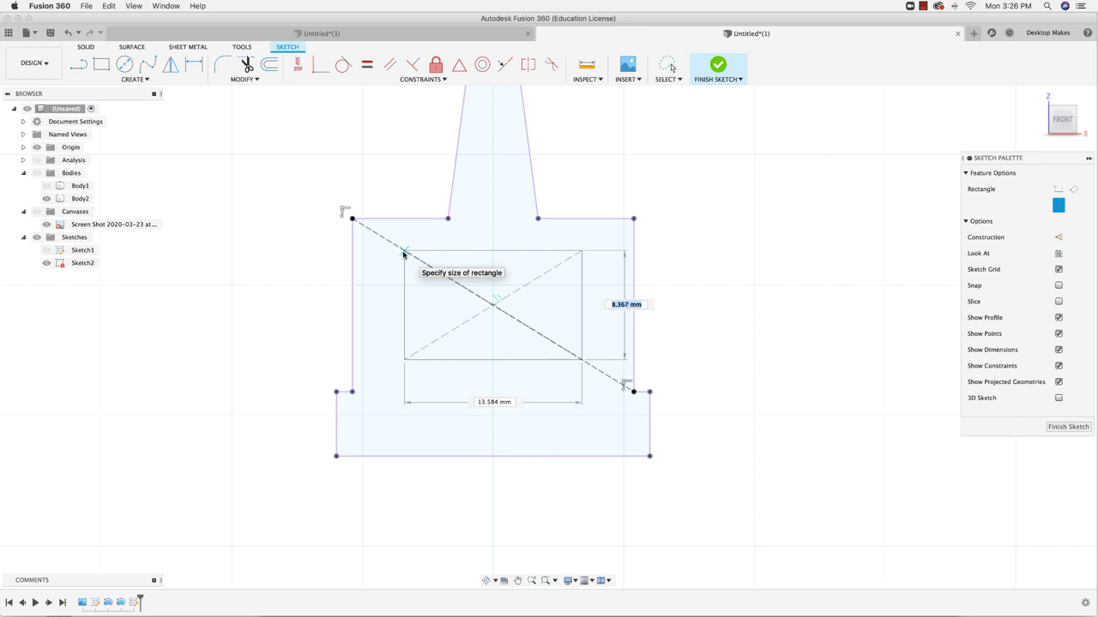
{"action": "key", "text": "Tab"}
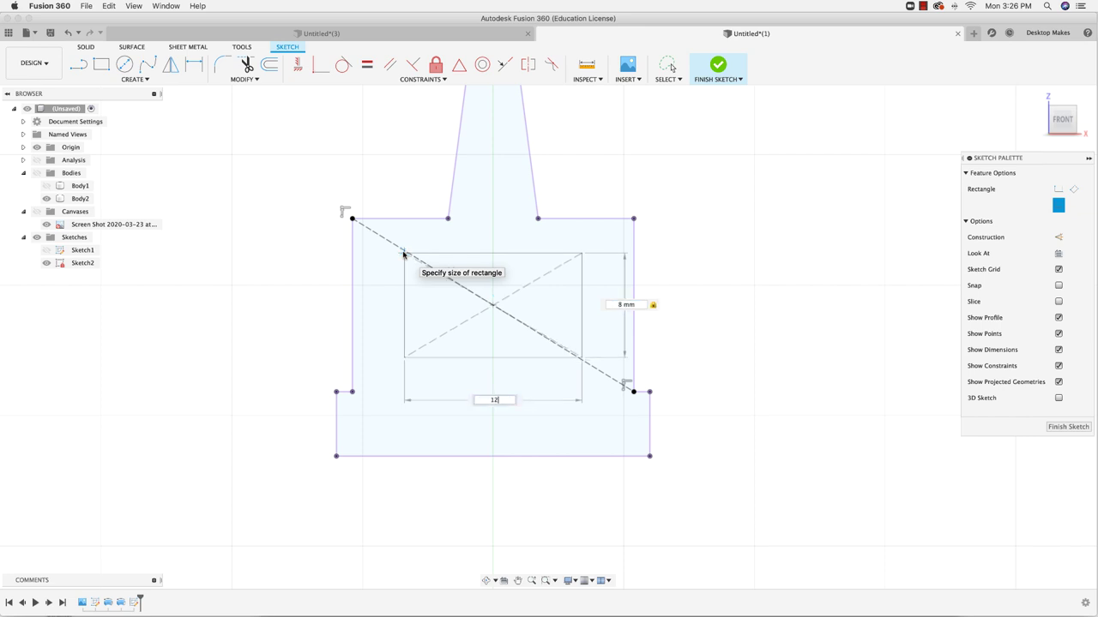
{"action": "key", "text": "Tab"}
{"action": "key", "text": "Return"}
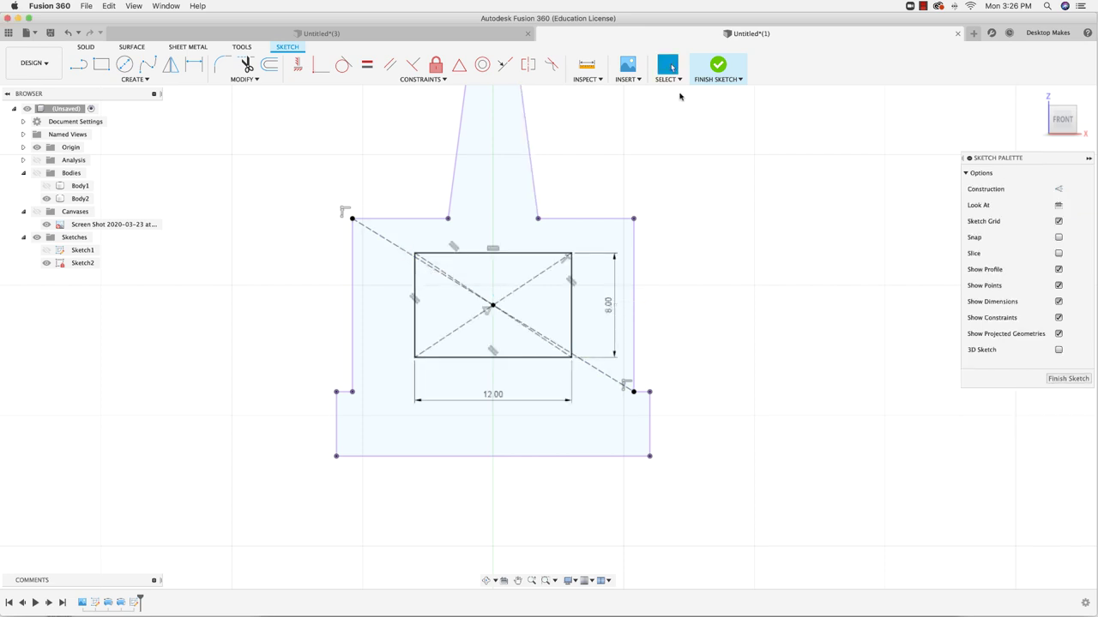
{"action": "left_click", "coordinate": [718, 68]}
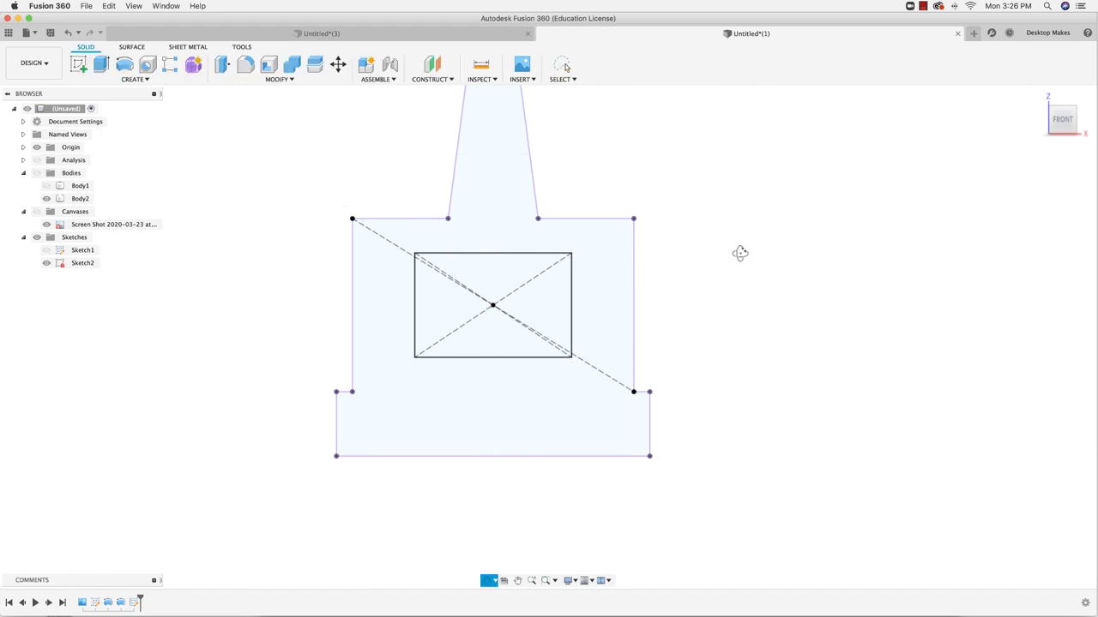
Step: Select the rectangle profile, show the bodies and extrude it 8 mm into the body as a cut
{"action": "middle_click_drag", "start_coordinate": [740, 252], "coordinate": [558, 323], "text": "shift"}
{"action": "left_click", "coordinate": [553, 300]}
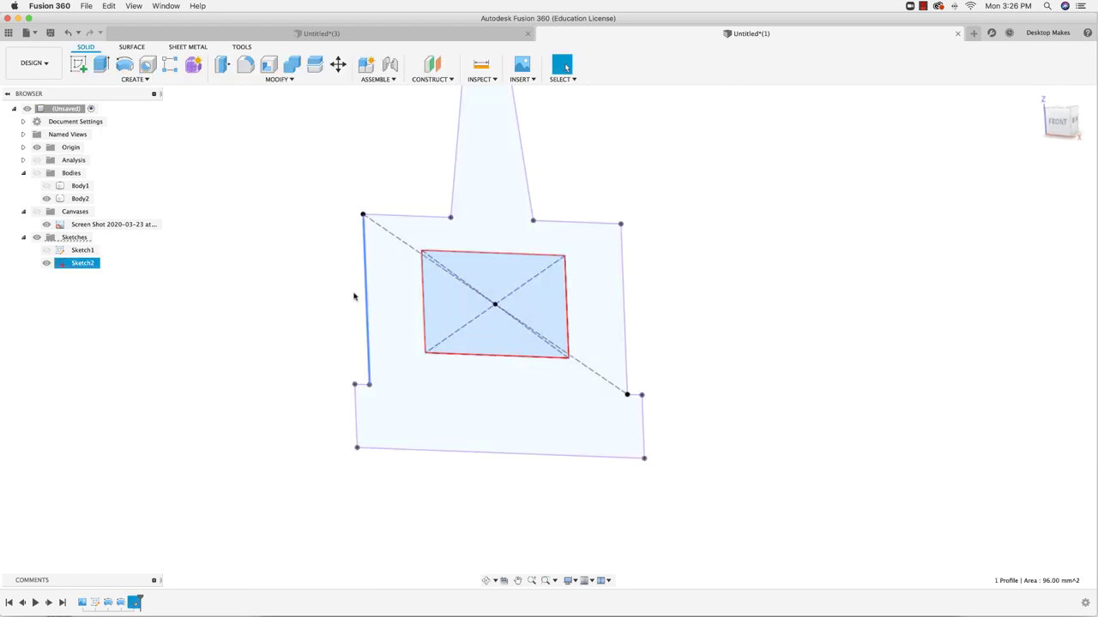
{"action": "left_click", "coordinate": [36, 173]}
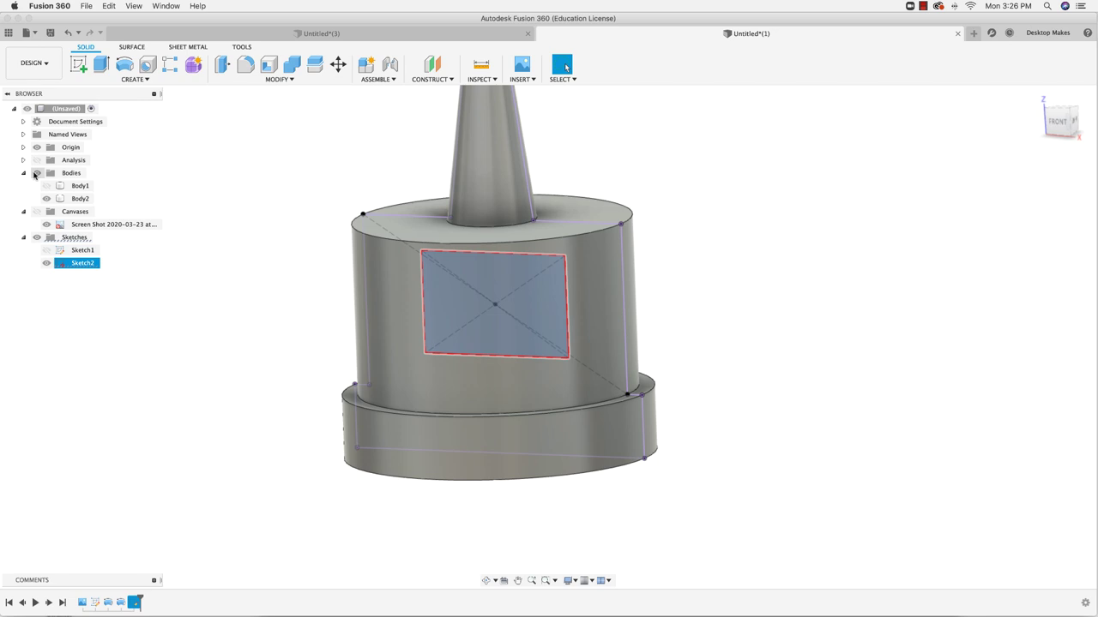
{"action": "key", "text": "e"}
{"action": "middle_click_drag", "start_coordinate": [698, 379], "coordinate": [515, 301], "text": "shift"}
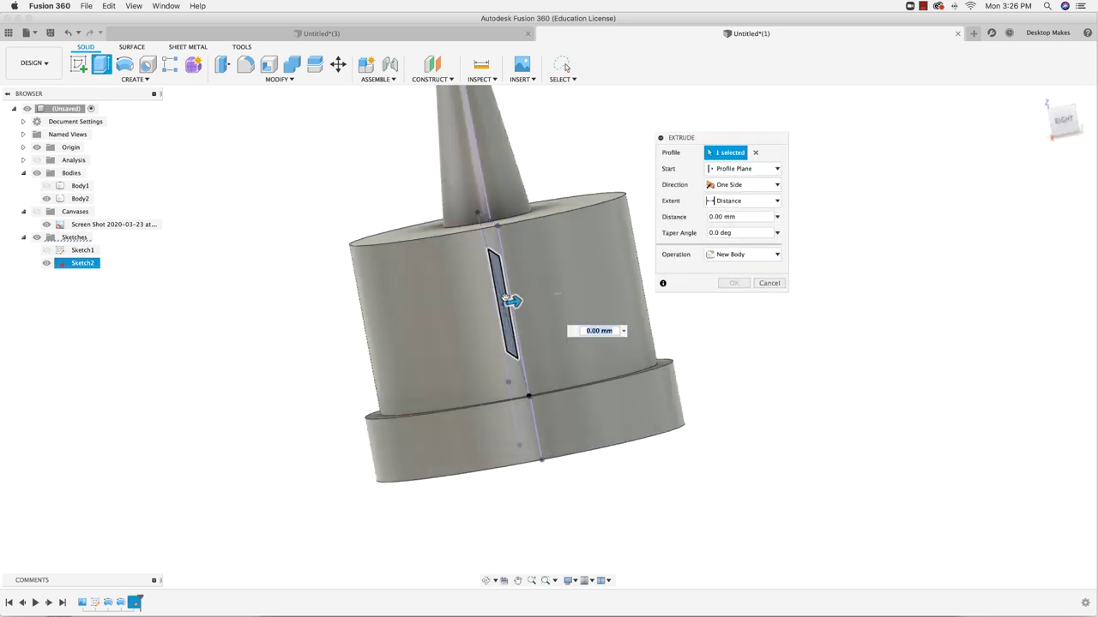
{"action": "left_click_drag", "start_coordinate": [512, 300], "coordinate": [390, 326]}
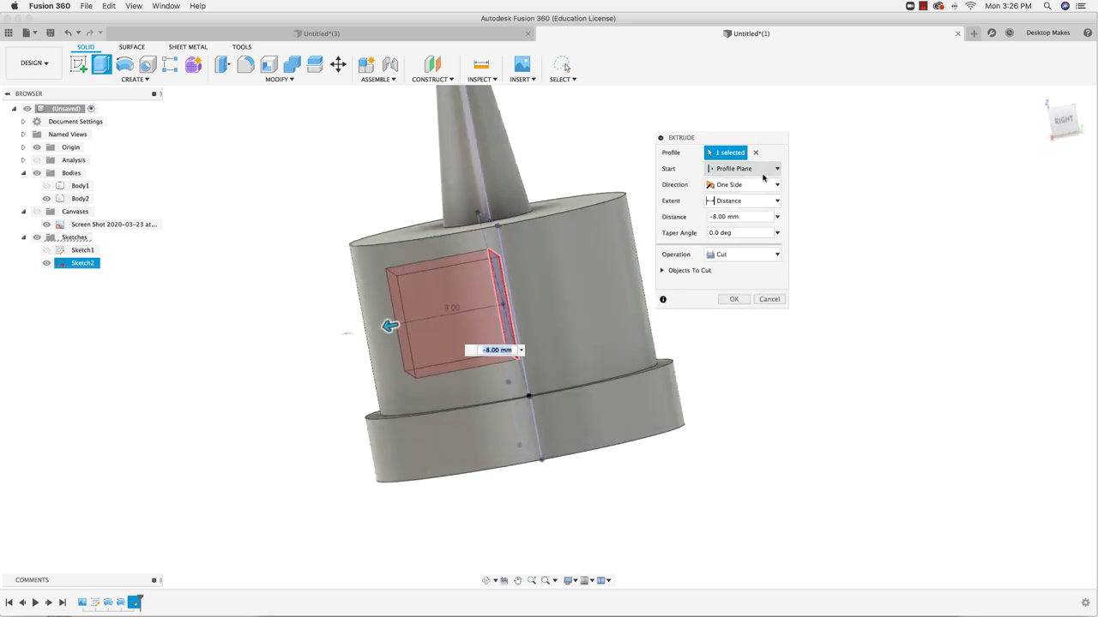
Step: Set the cut to Symmetric direction with extent All and apply it
{"action": "left_click", "coordinate": [758, 184]}
{"action": "left_click", "coordinate": [740, 219]}
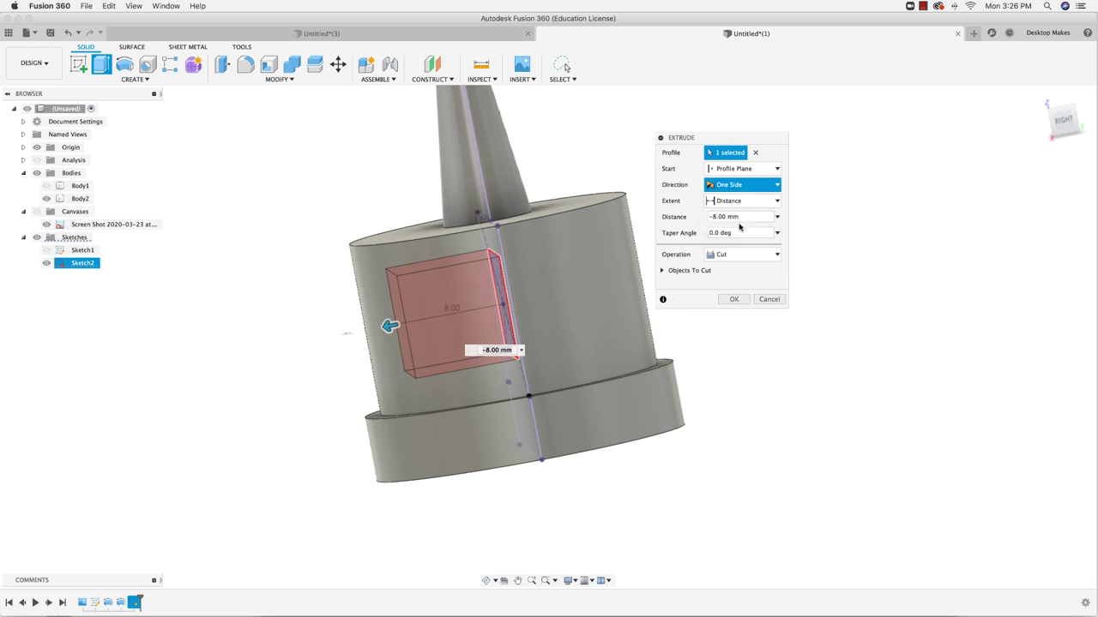
{"action": "left_click", "coordinate": [743, 201]}
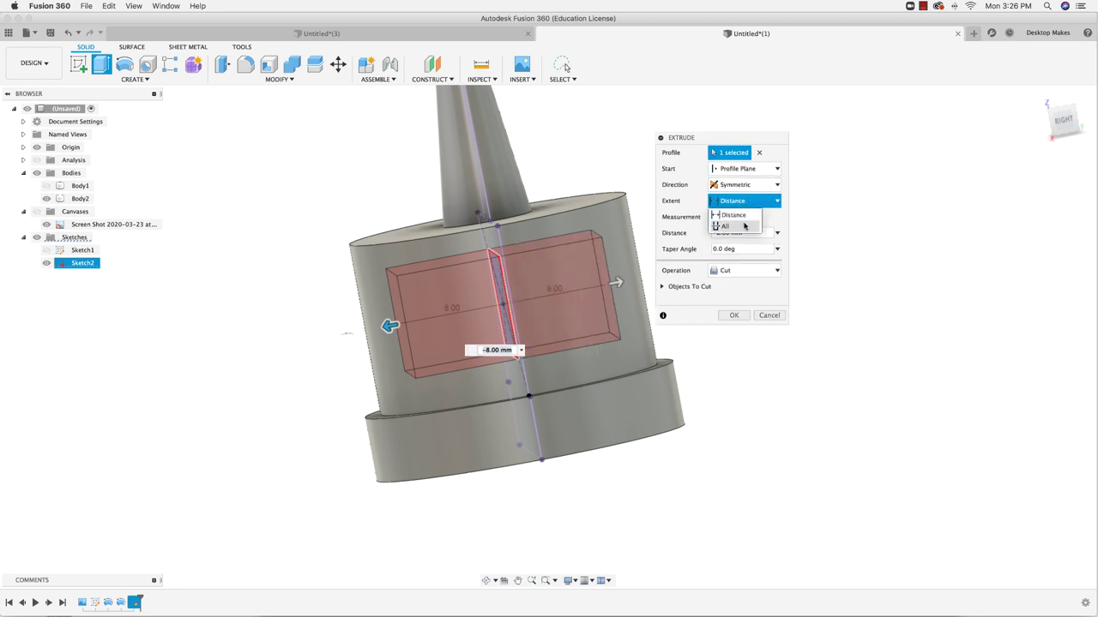
{"action": "left_click", "coordinate": [728, 233]}
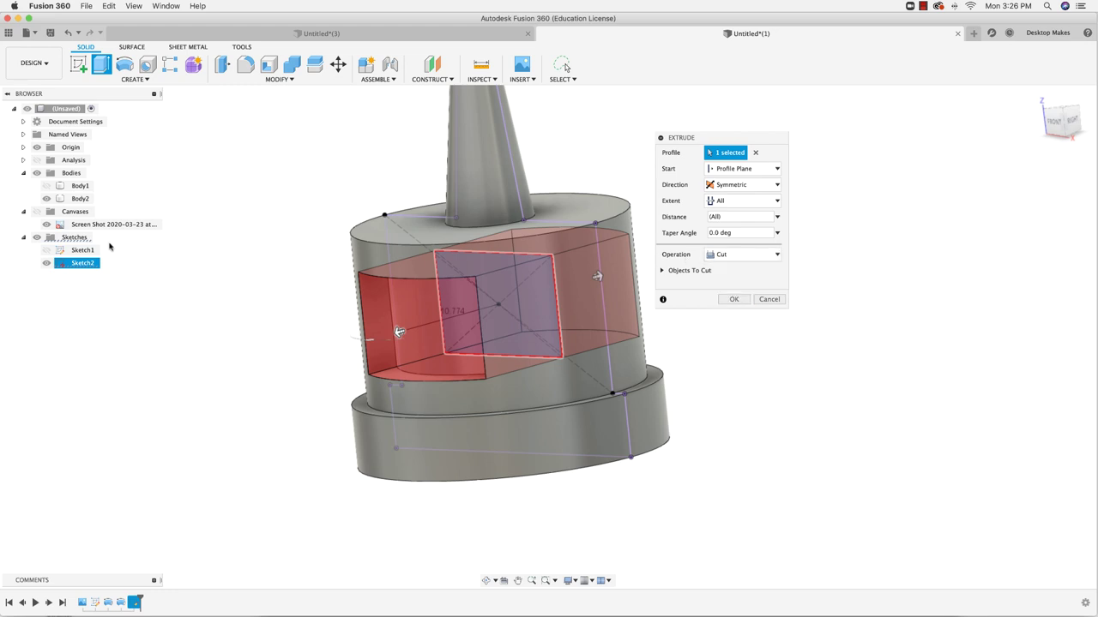
{"action": "left_click", "coordinate": [48, 186]}
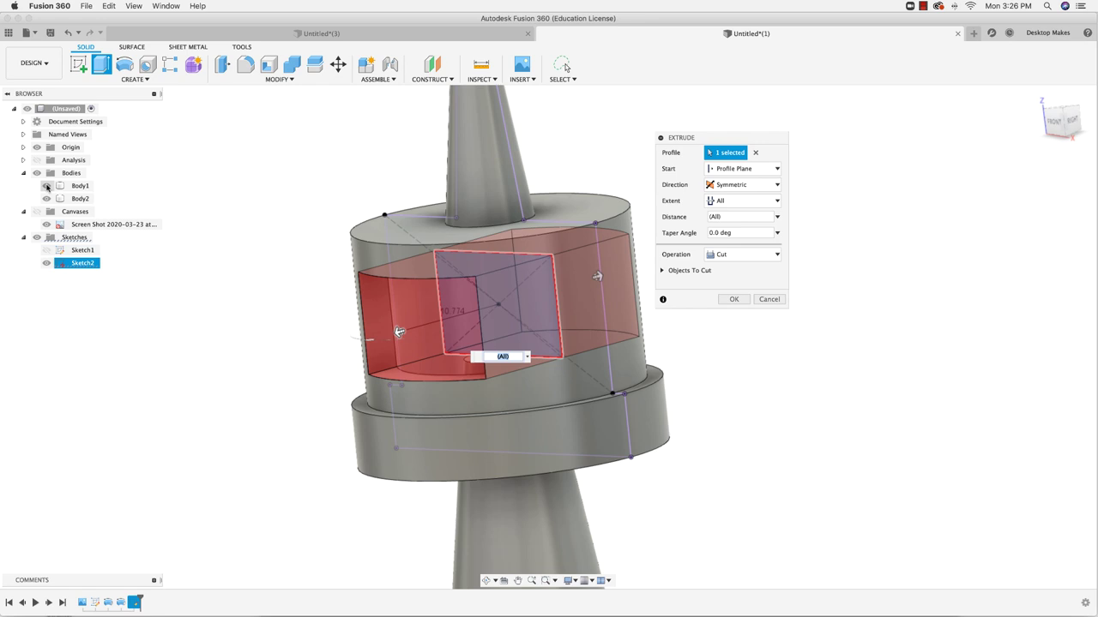
{"action": "left_click", "coordinate": [47, 186]}
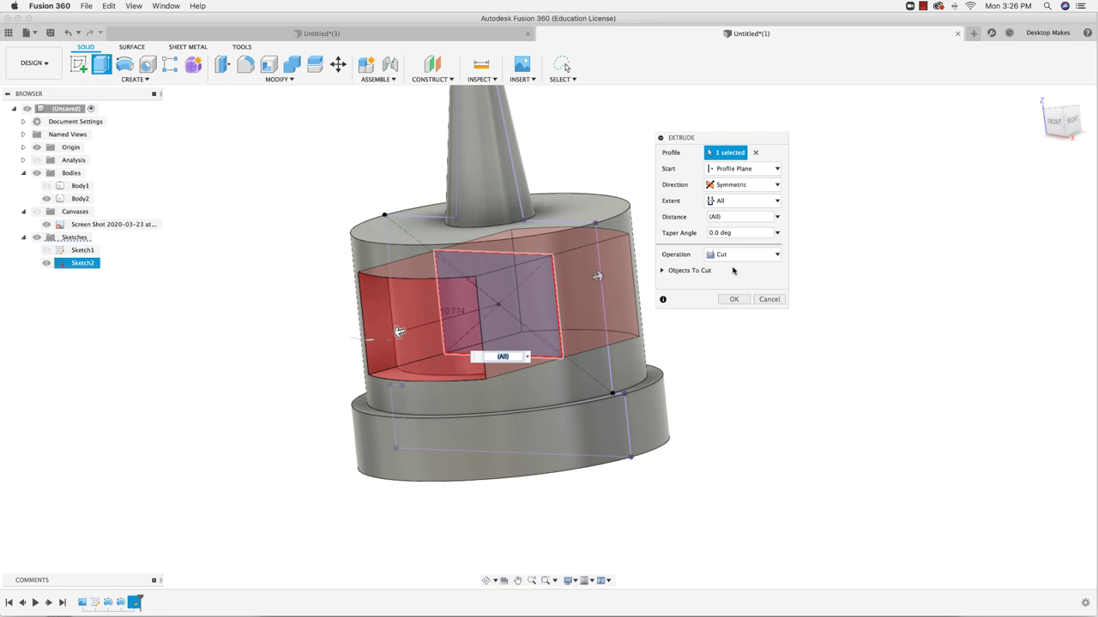
{"action": "left_click", "coordinate": [741, 298]}
{"action": "middle_click_drag", "start_coordinate": [718, 399], "coordinate": [763, 429], "text": "shift"}
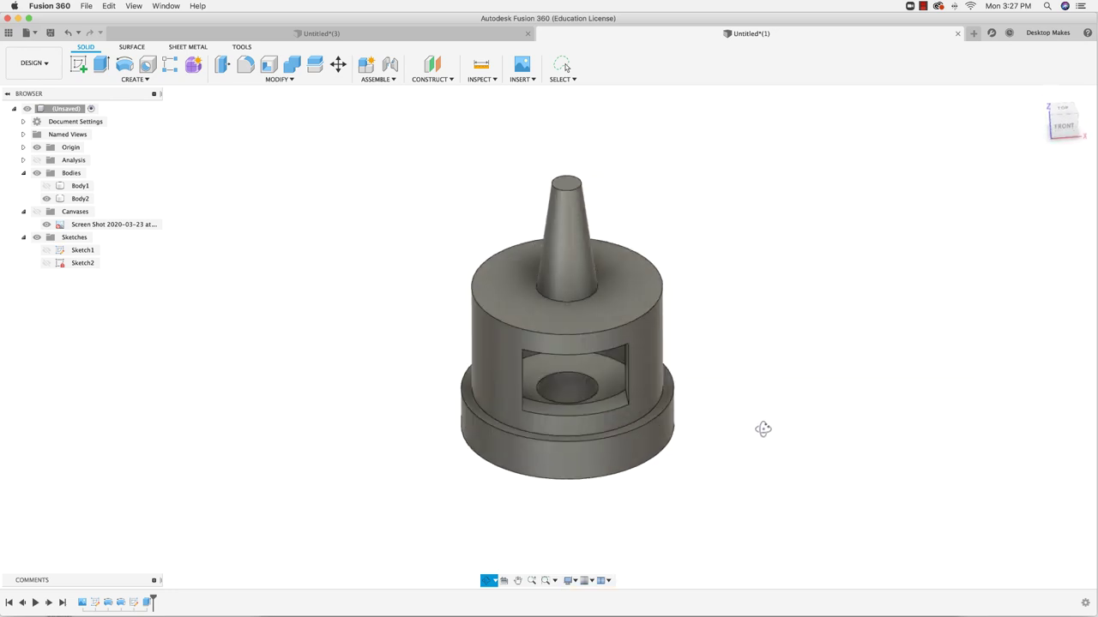
Step: In Sketch3 on the cone's top face, draw a 2 mm diameter circle at its centre and finish
{"action": "left_click", "coordinate": [566, 184]}
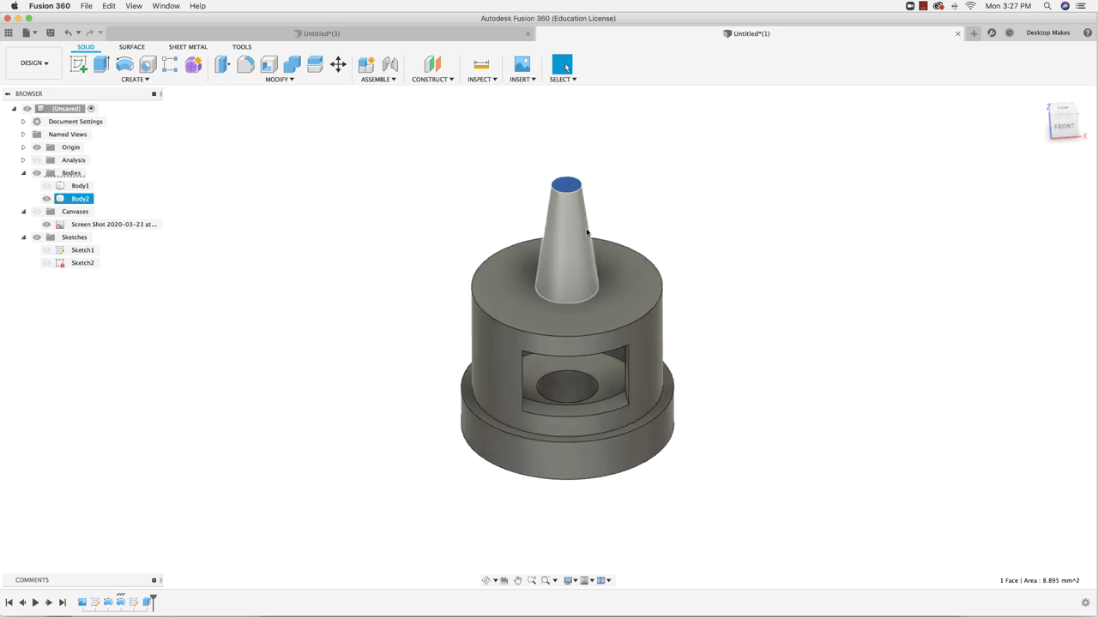
{"action": "left_click", "coordinate": [308, 186]}
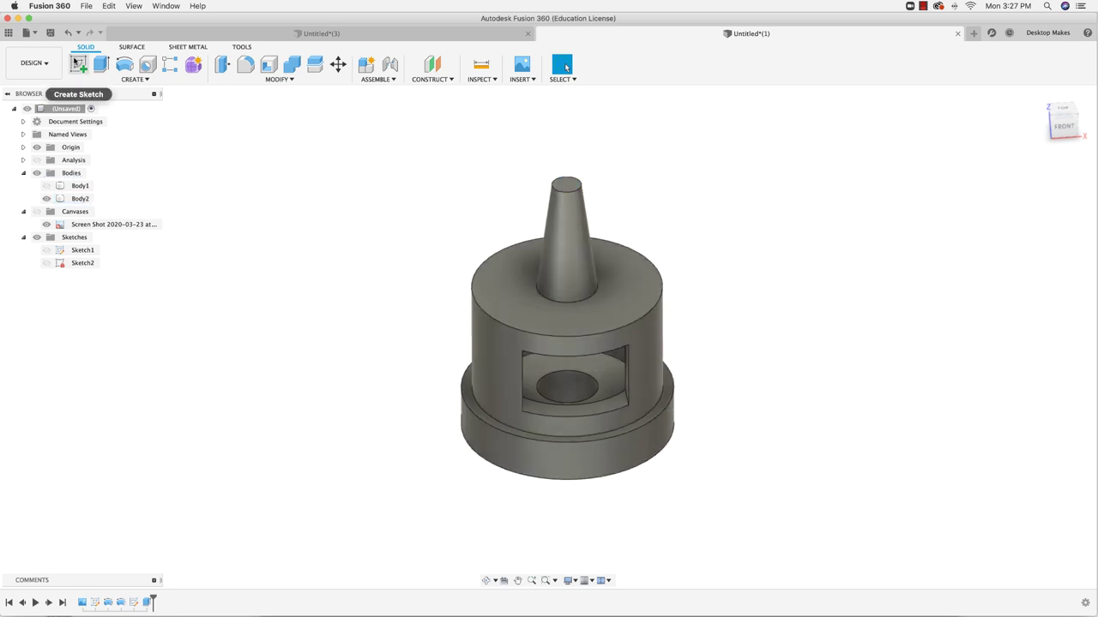
{"action": "left_click", "coordinate": [78, 65]}
{"action": "left_click", "coordinate": [570, 189]}
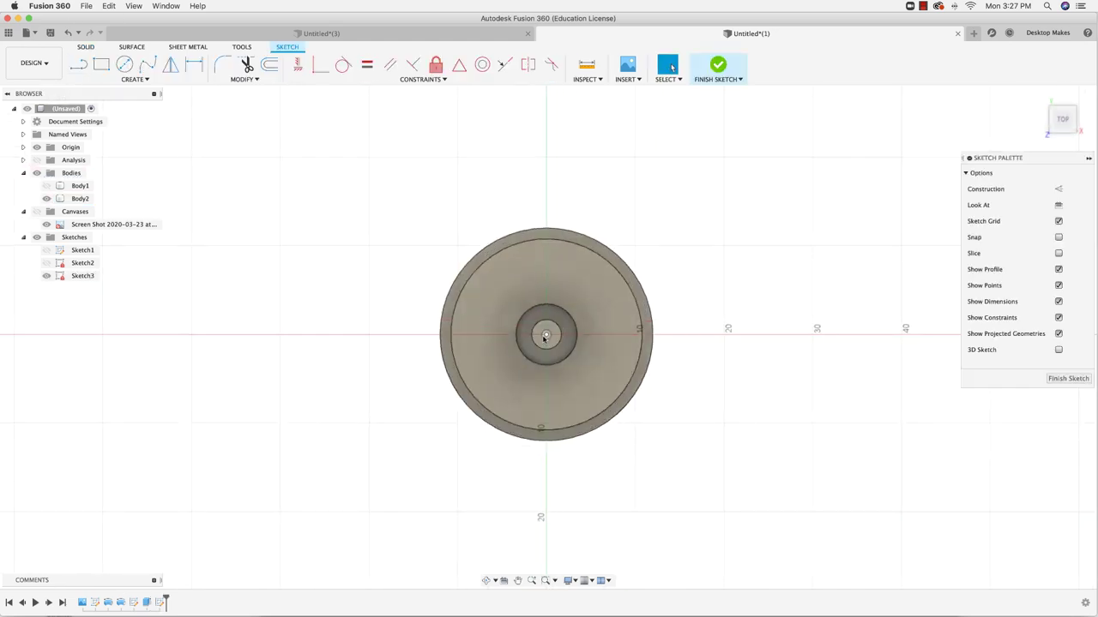
{"action": "scroll", "coordinate": [556, 341], "scroll_direction": "up", "scroll_amount": 10}
{"action": "key", "text": "c"}
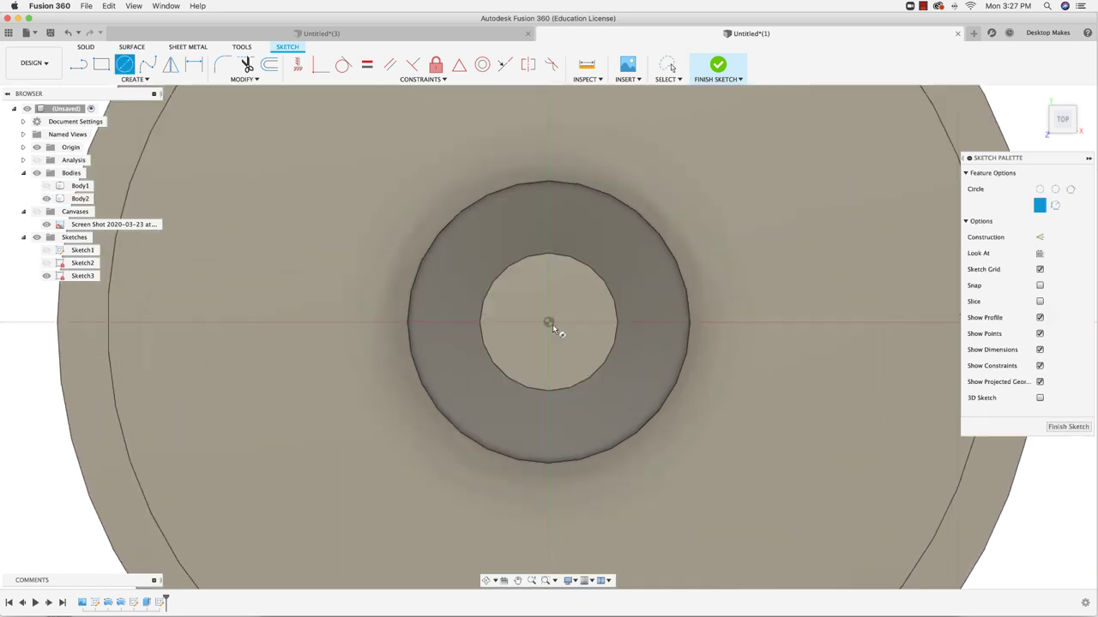
{"action": "left_click", "coordinate": [549, 323]}
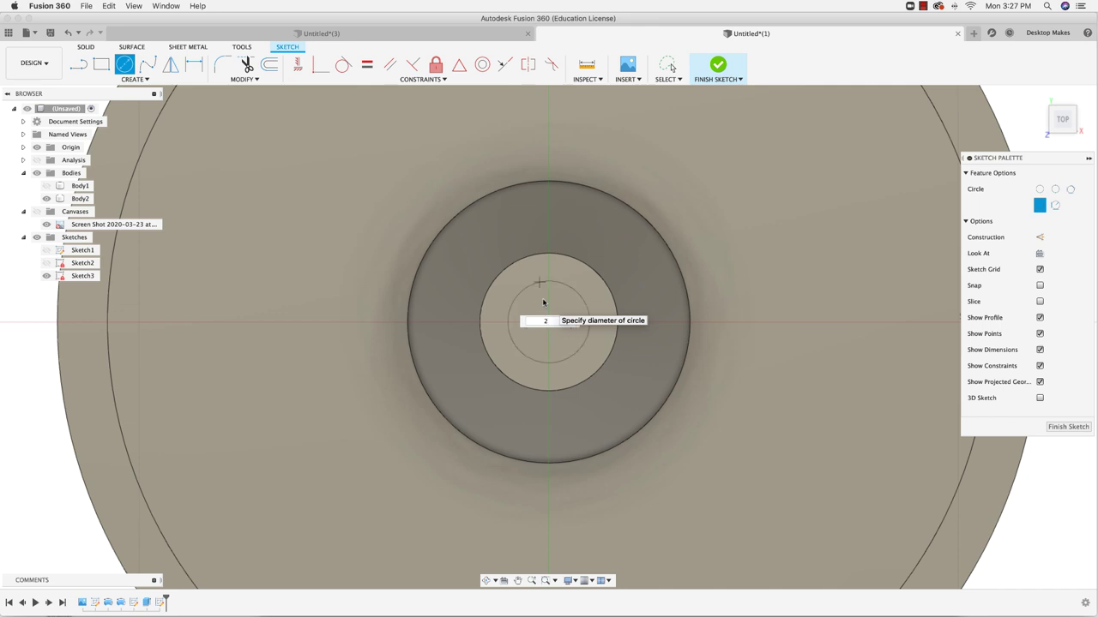
{"action": "key", "text": "Return"}
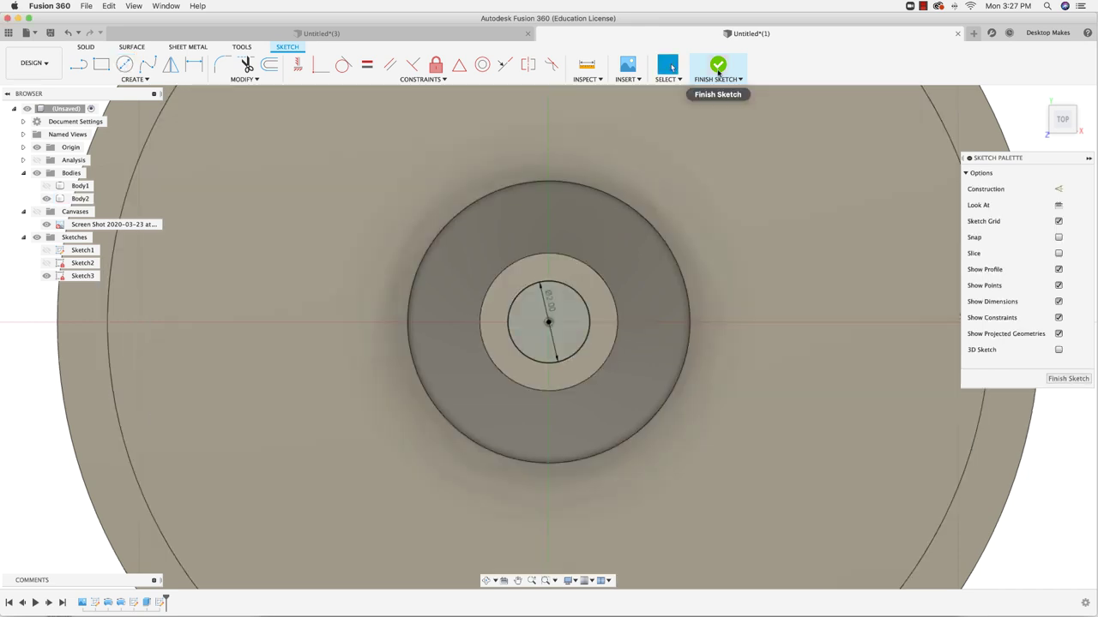
{"action": "left_click", "coordinate": [717, 66]}
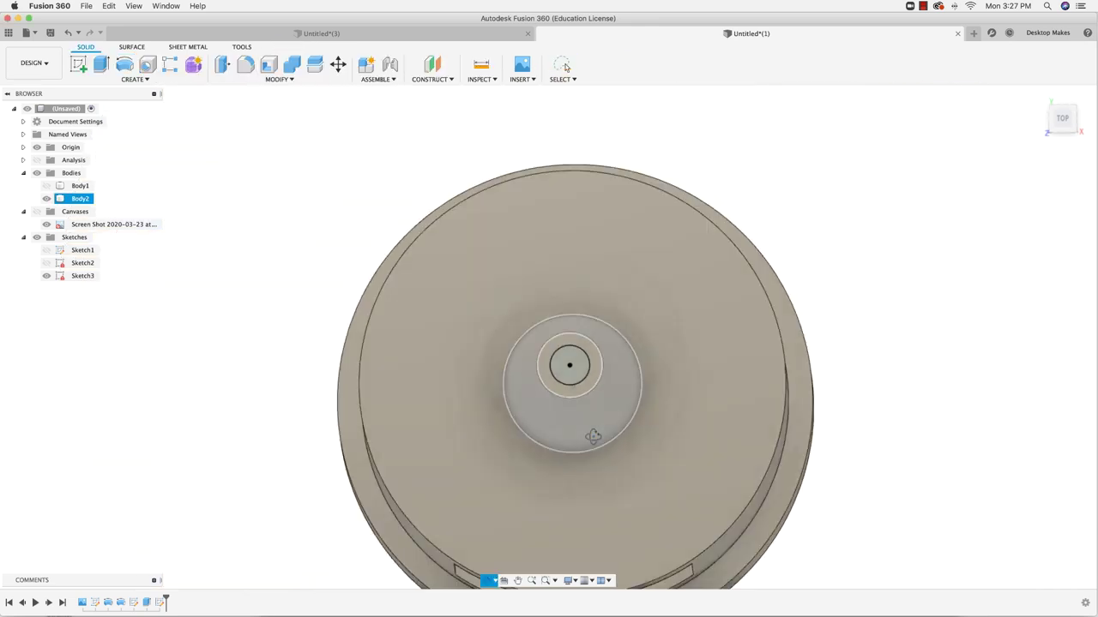
Step: Cut the small 2 mm circle through the entire nozzle cone with an All-extent extrude
{"action": "key", "text": "e"}
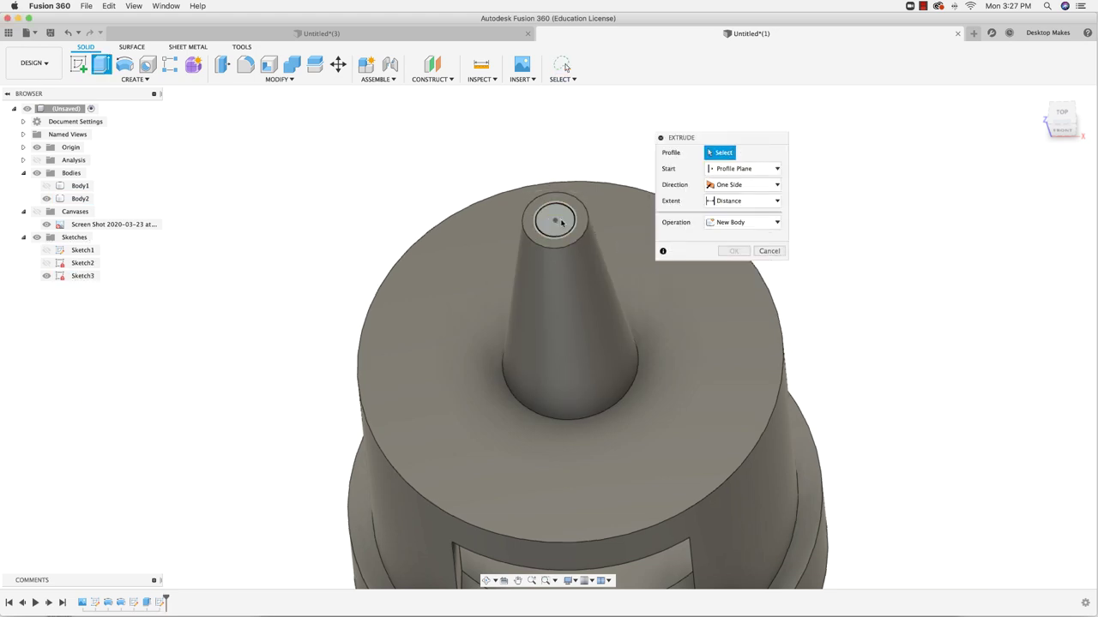
{"action": "left_click", "coordinate": [562, 223]}
{"action": "left_click_drag", "start_coordinate": [558, 216], "coordinate": [578, 446]}
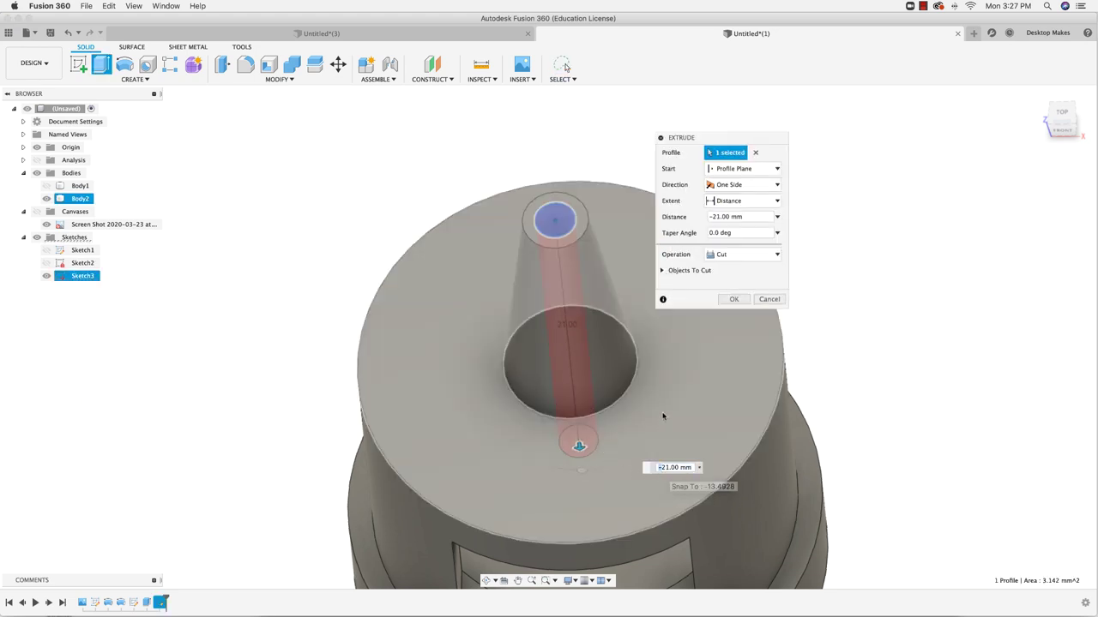
{"action": "left_click", "coordinate": [743, 200]}
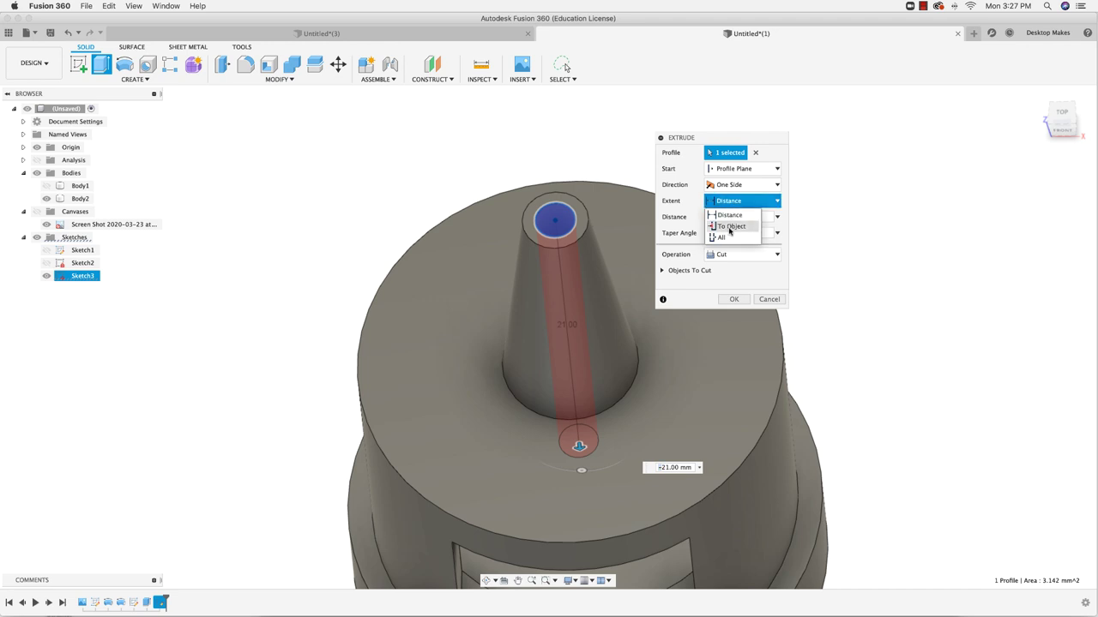
{"action": "left_click", "coordinate": [720, 236]}
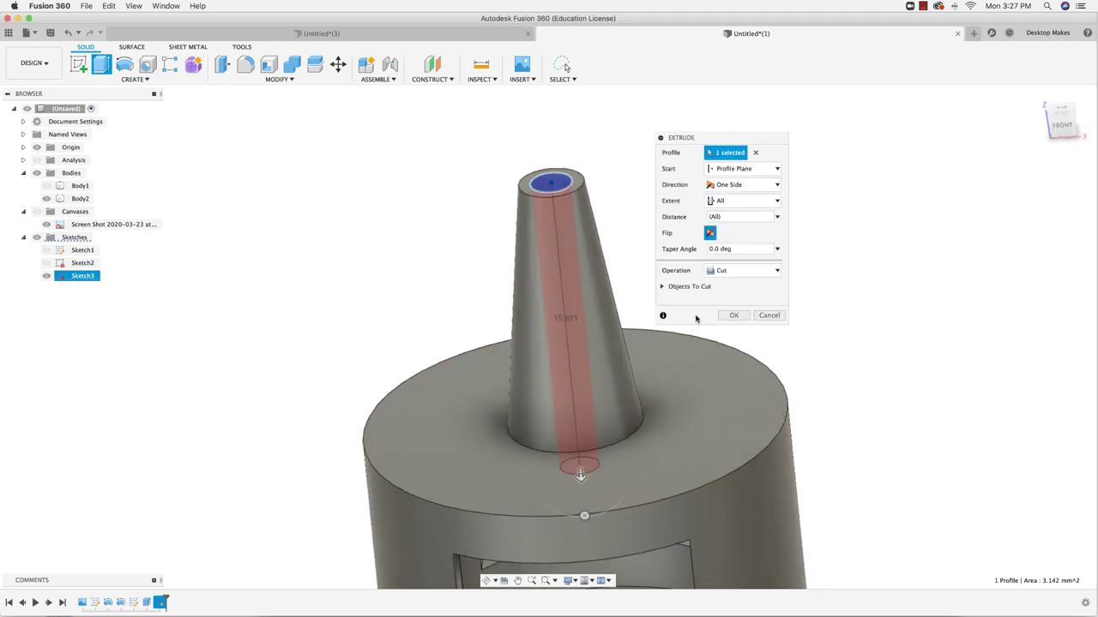
{"action": "left_click", "coordinate": [733, 315]}
{"action": "scroll", "coordinate": [706, 372], "scroll_direction": "down", "scroll_amount": 5}
{"action": "middle_click_drag", "start_coordinate": [705, 372], "coordinate": [633, 281], "text": "shift"}
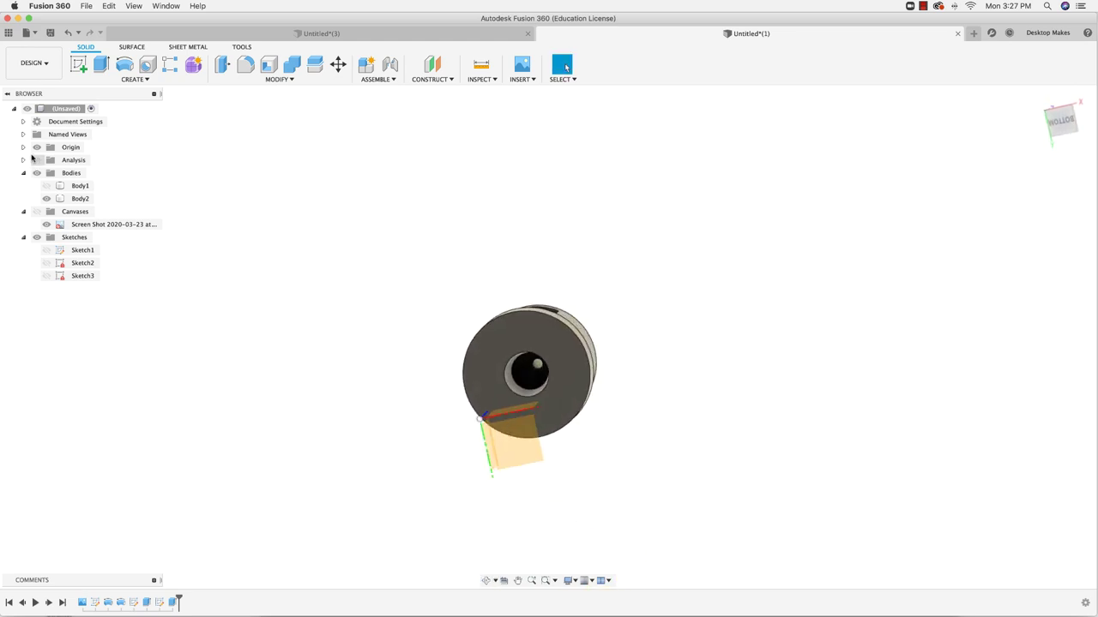
Step: Turn the model to the lower step and select the body's lower circular edge
{"action": "left_click", "coordinate": [523, 377]}
{"action": "middle_click_drag", "start_coordinate": [523, 378], "coordinate": [539, 444], "text": "shift"}
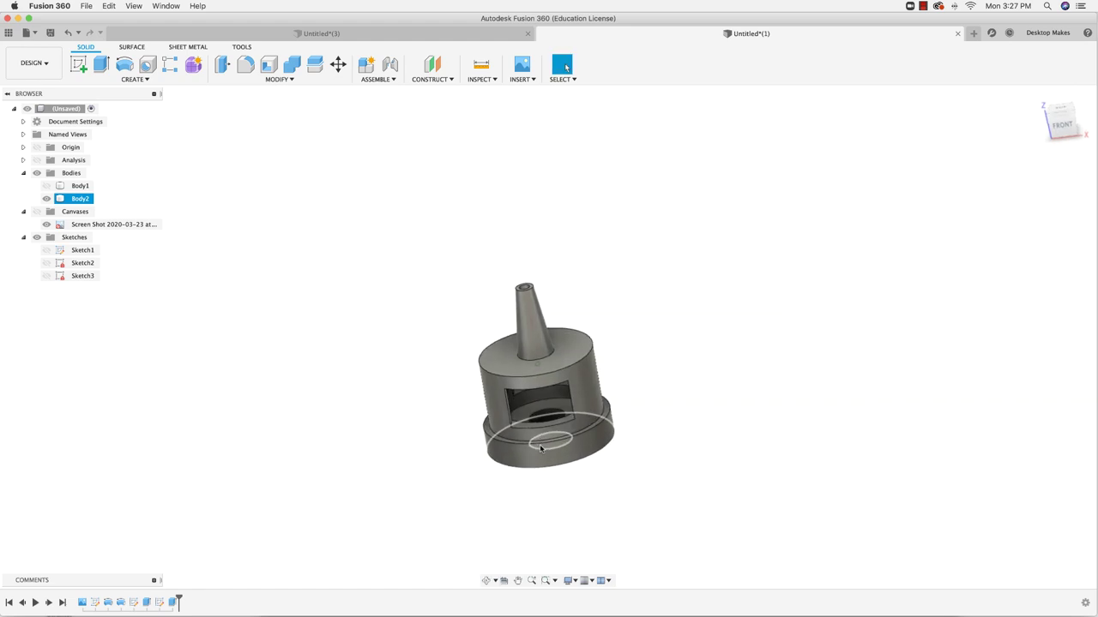
{"action": "left_click", "coordinate": [611, 437]}
{"action": "middle_click_drag", "start_coordinate": [610, 437], "coordinate": [399, 400], "text": "shift"}
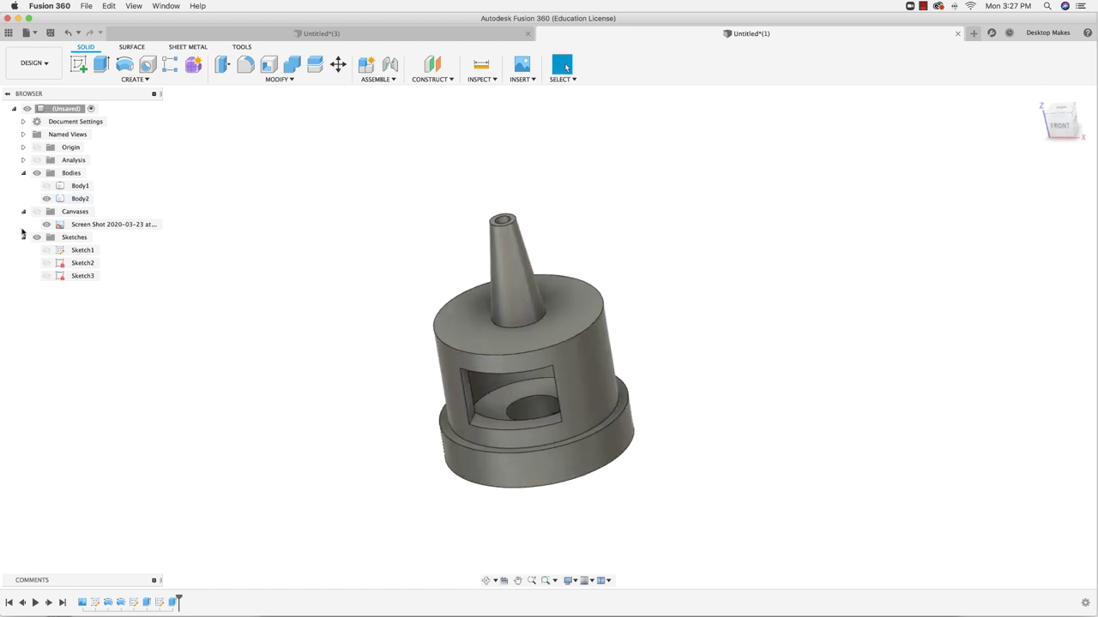
{"action": "scroll", "coordinate": [412, 451], "scroll_direction": "up", "scroll_amount": 3}
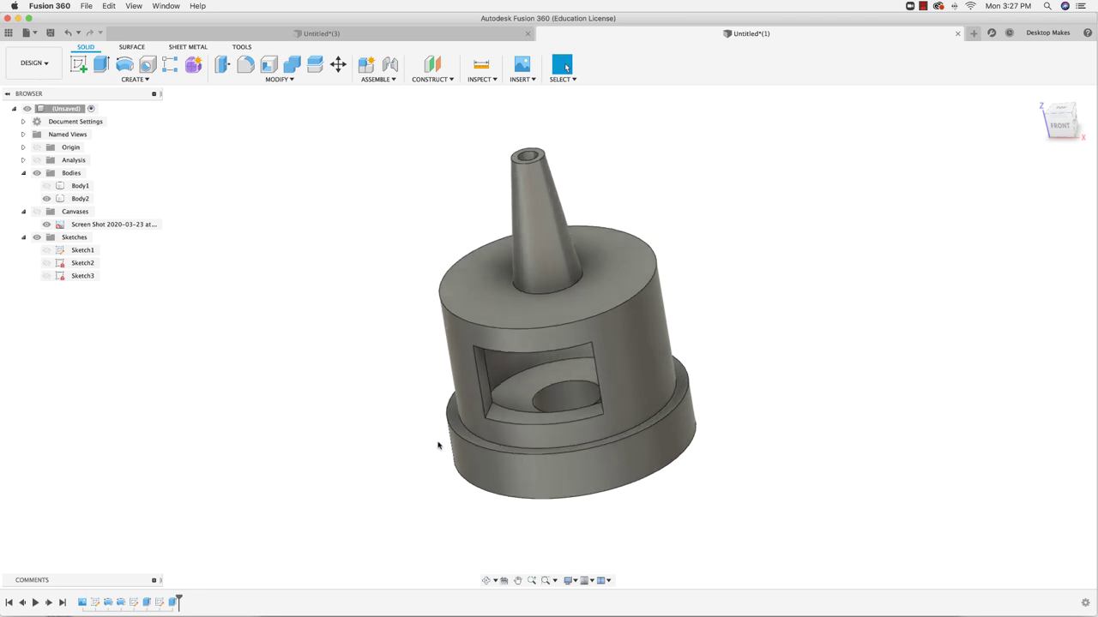
{"action": "scroll", "coordinate": [437, 445], "scroll_direction": "up", "scroll_amount": 2}
{"action": "left_click", "coordinate": [460, 420]}
Step: Fillet the body's lower step edge with a 1 mm radius
{"action": "key", "text": "f"}
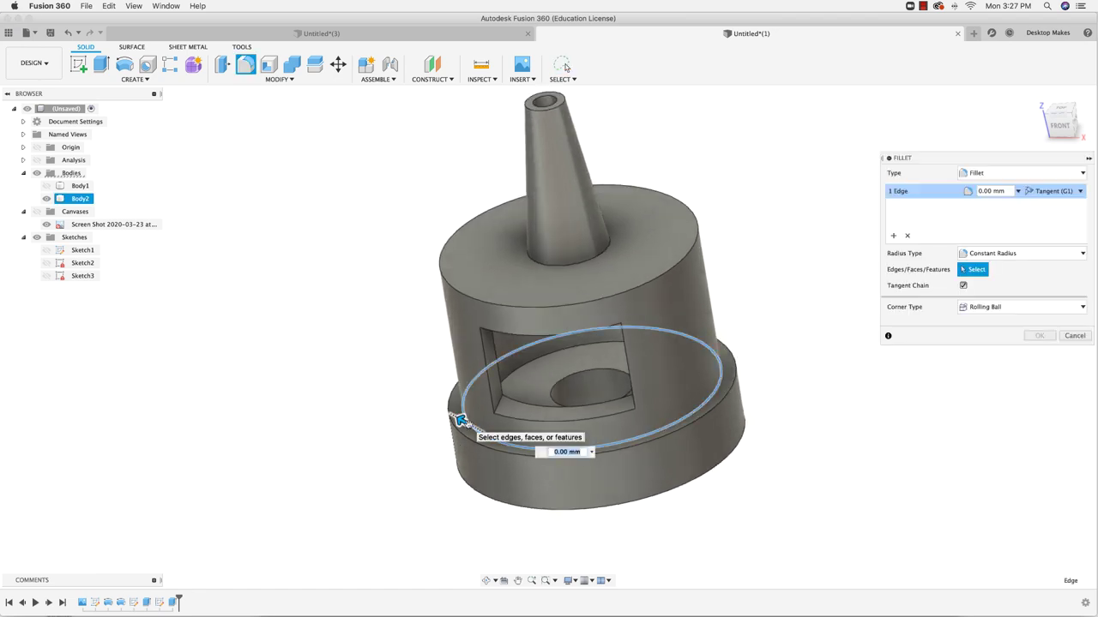
{"action": "type", "text": "1"}
{"action": "middle_click_drag", "start_coordinate": [515, 463], "coordinate": [485, 461], "text": "shift"}
{"action": "left_click", "coordinate": [1039, 335]}
{"action": "scroll", "coordinate": [701, 397], "scroll_direction": "down", "scroll_amount": 4}
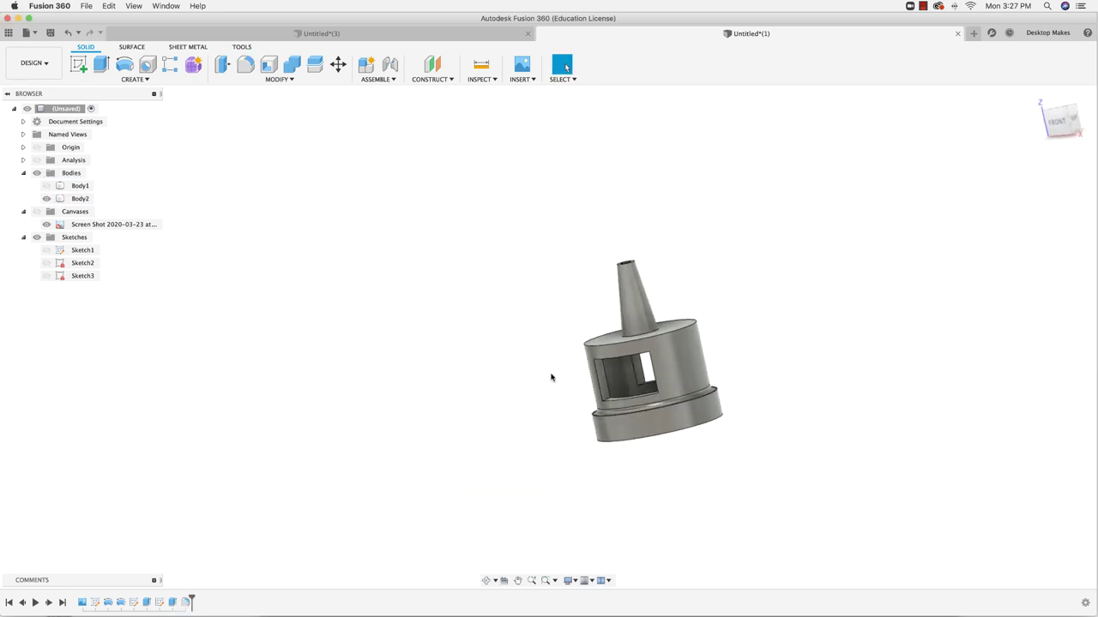
{"action": "scroll", "coordinate": [552, 377], "scroll_direction": "up", "scroll_amount": 8}
Step: Fillet the edge where the cone meets the top with a 1 mm radius
{"action": "middle_click_drag", "start_coordinate": [638, 349], "coordinate": [632, 400], "text": "shift"}
{"action": "key", "text": "f"}
{"action": "left_click", "coordinate": [632, 385]}
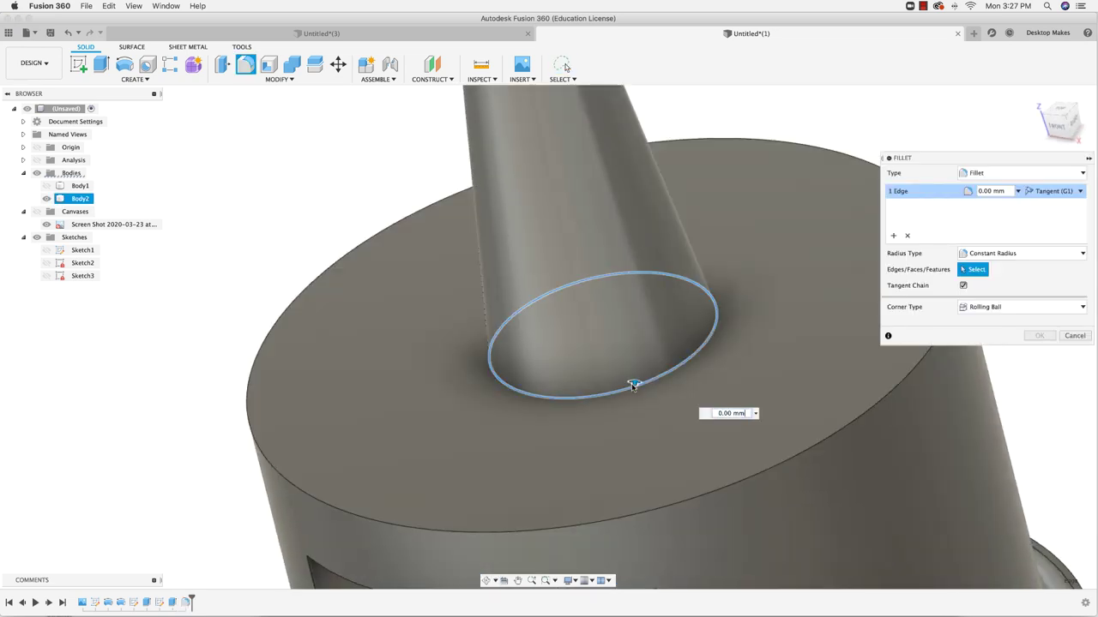
{"action": "type", "text": "2"}
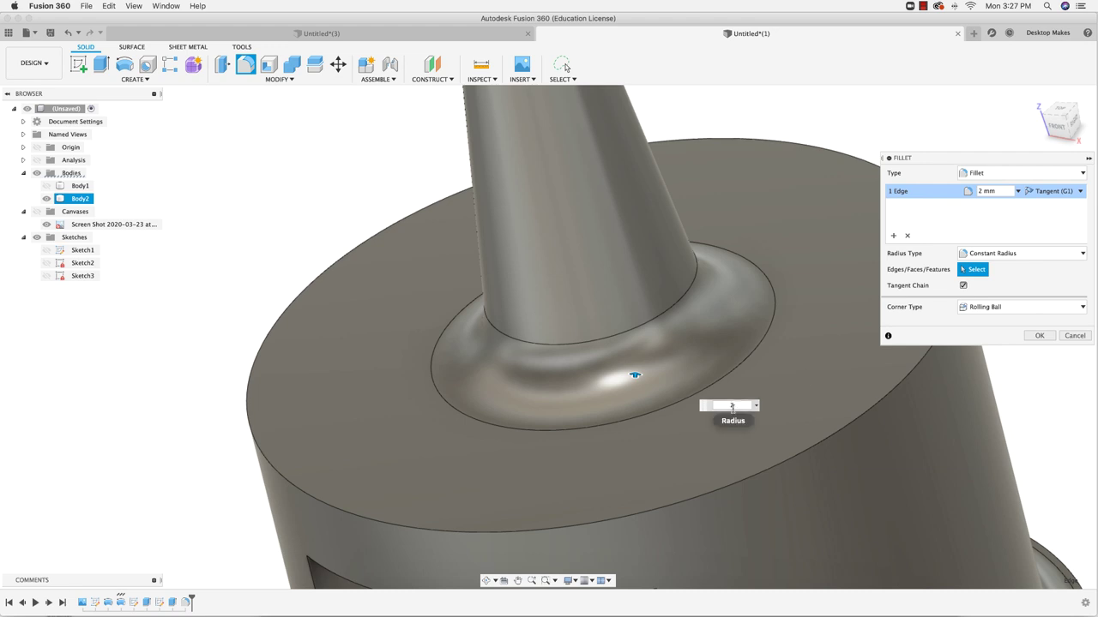
{"action": "key", "text": "BackSpace"}
{"action": "type", "text": "1"}
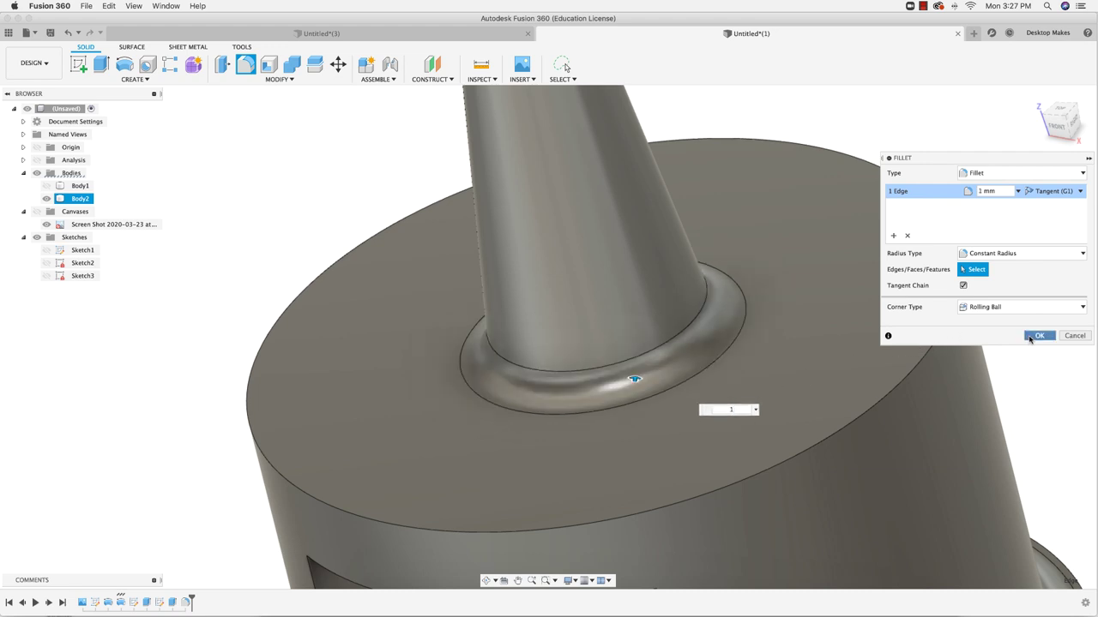
{"action": "left_click", "coordinate": [1035, 336]}
{"action": "scroll", "coordinate": [686, 360], "scroll_direction": "down", "scroll_amount": 5}
{"action": "middle_click_drag", "start_coordinate": [686, 360], "coordinate": [343, 330], "text": "shift"}
Step: Show Body1, hide the nozzle body, face the front view and display the reference photo
{"action": "left_click", "coordinate": [47, 185]}
{"action": "left_click", "coordinate": [47, 198]}
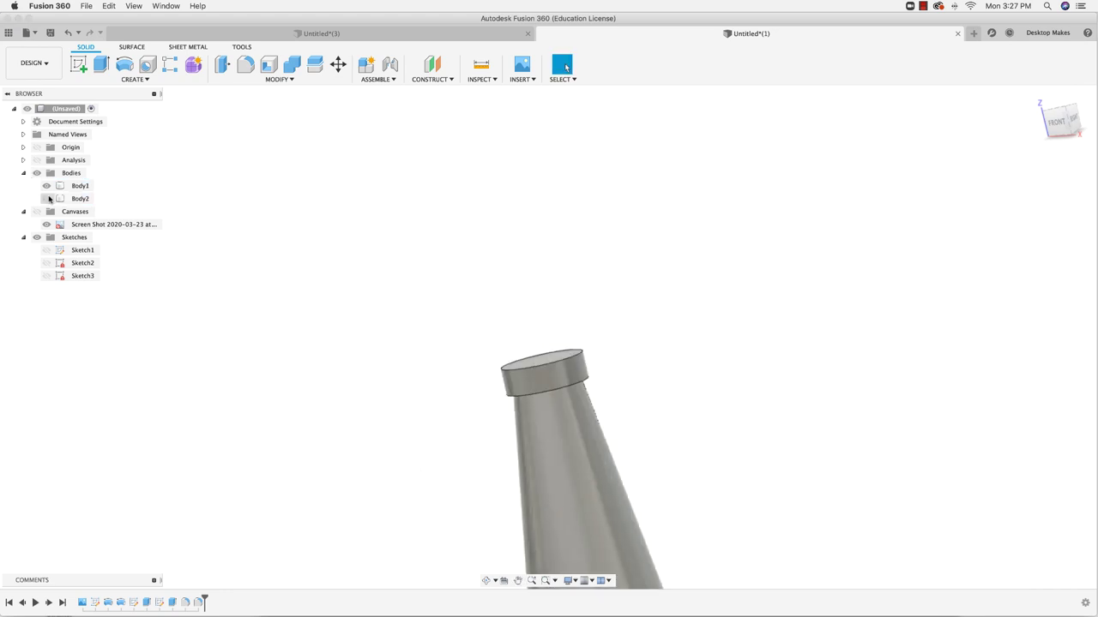
{"action": "left_click", "coordinate": [1059, 126]}
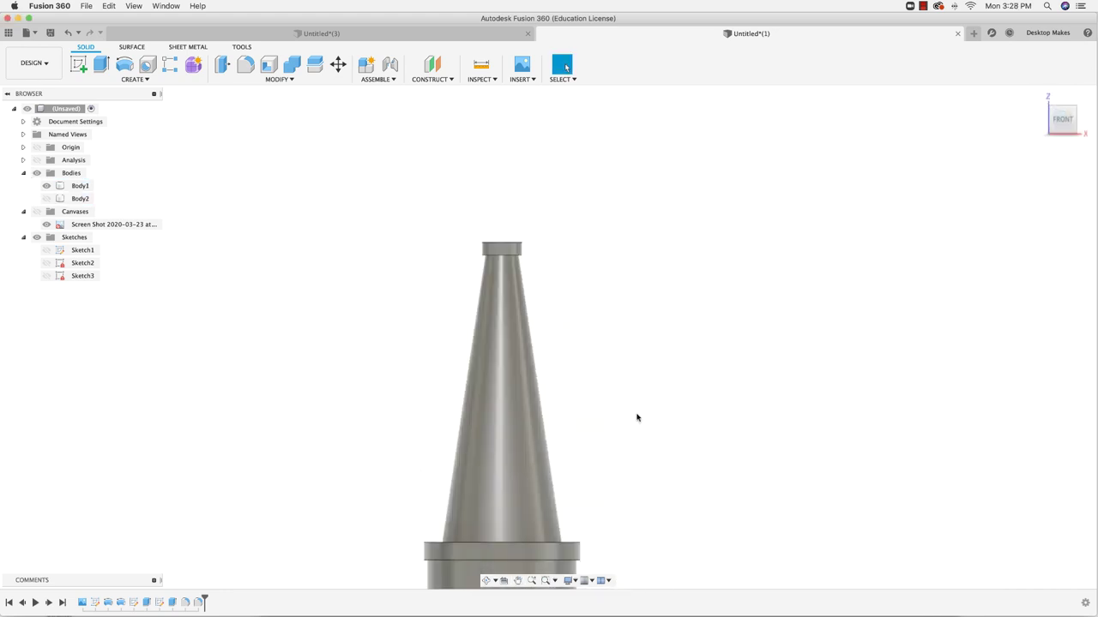
{"action": "left_click", "coordinate": [47, 224]}
{"action": "middle_click_drag", "start_coordinate": [592, 454], "coordinate": [543, 340]}
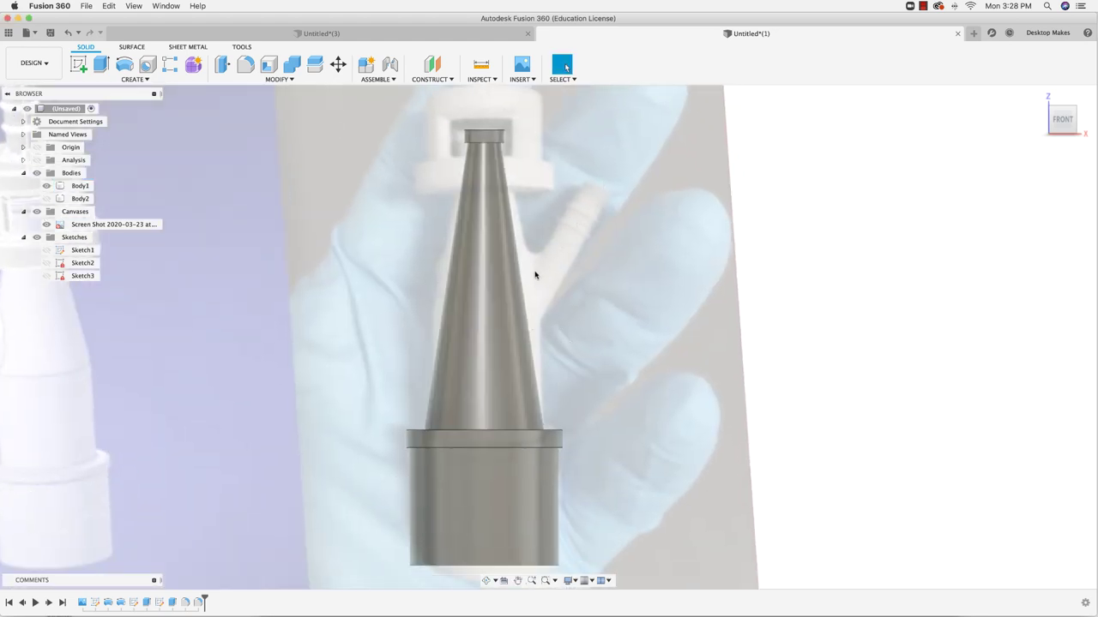
{"action": "mouse_move", "coordinate": [561, 239]}
{"action": "middle_mouse_down"}
{"action": "mouse_move", "coordinate": [534, 263]}
{"action": "mouse_move", "coordinate": [517, 302]}
{"action": "middle_mouse_up"}
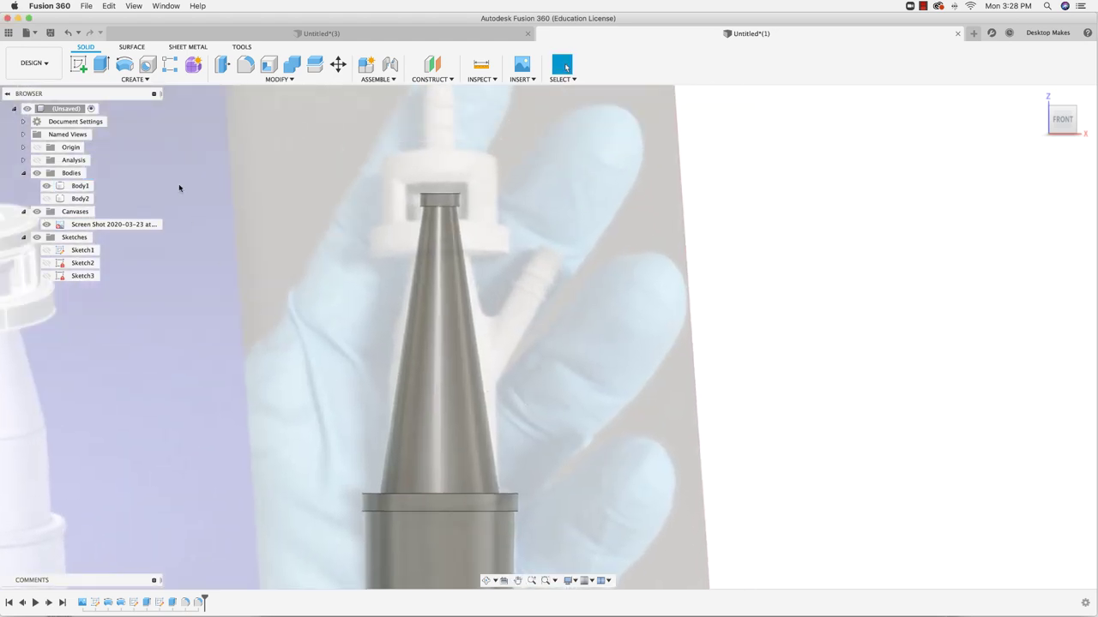
Step: Sketch a single slanted line on the front plane along the photo's side pipe
{"action": "left_click", "coordinate": [78, 65]}
{"action": "scroll", "coordinate": [298, 447], "scroll_direction": "down", "scroll_amount": 10}
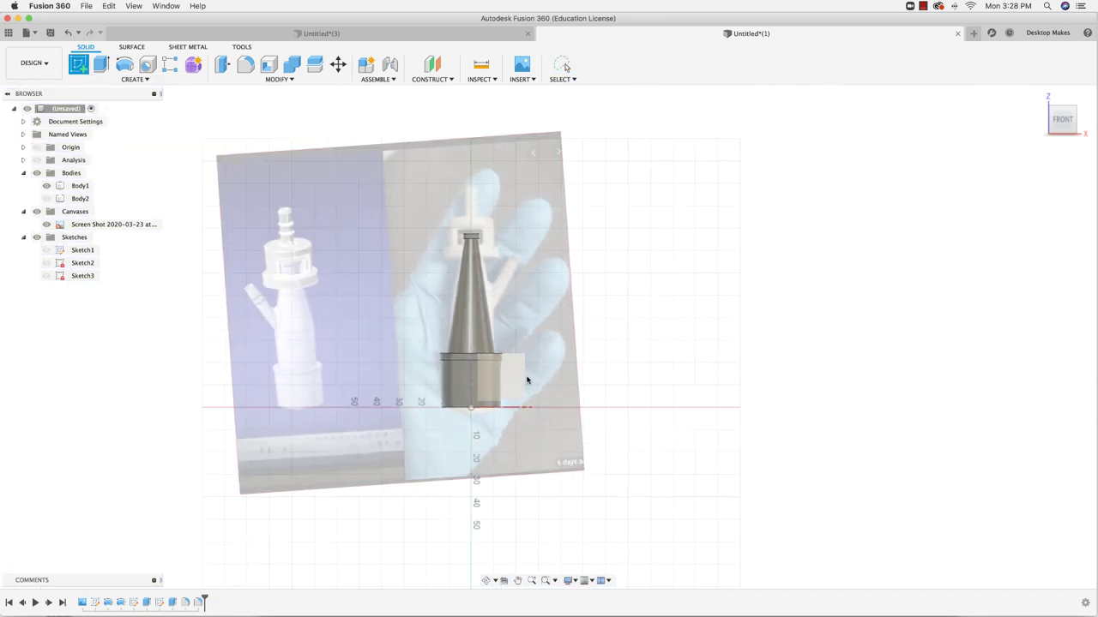
{"action": "left_click", "coordinate": [525, 383]}
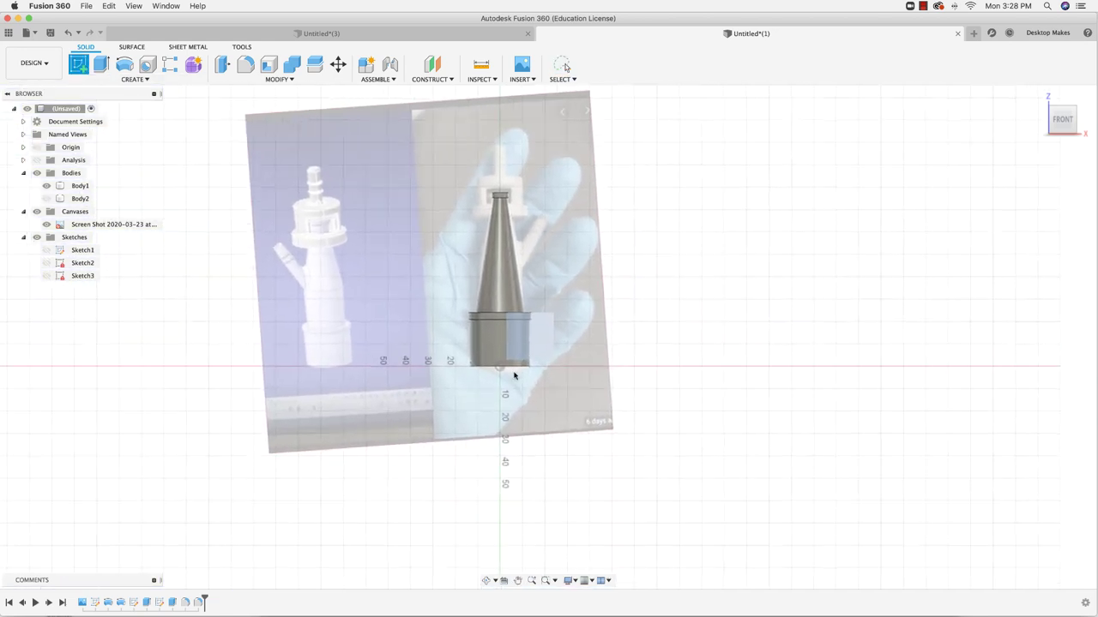
{"action": "scroll", "coordinate": [513, 377], "scroll_direction": "up", "scroll_amount": 8}
{"action": "middle_click_drag", "start_coordinate": [528, 251], "coordinate": [489, 412]}
{"action": "key", "text": "l"}
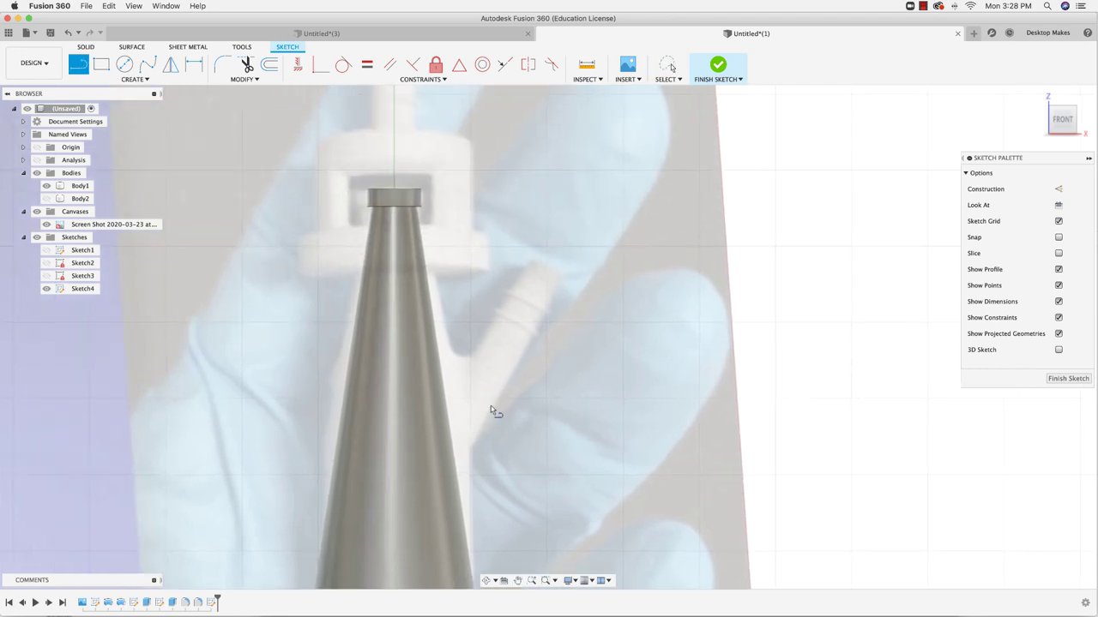
{"action": "left_click", "coordinate": [422, 450]}
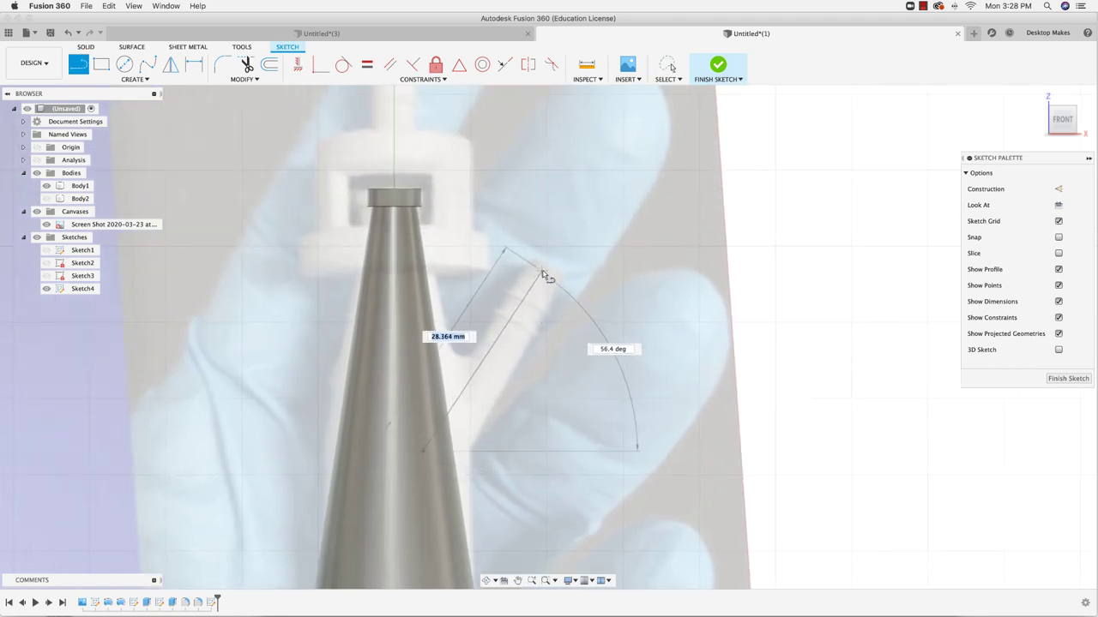
{"action": "left_click", "coordinate": [543, 274]}
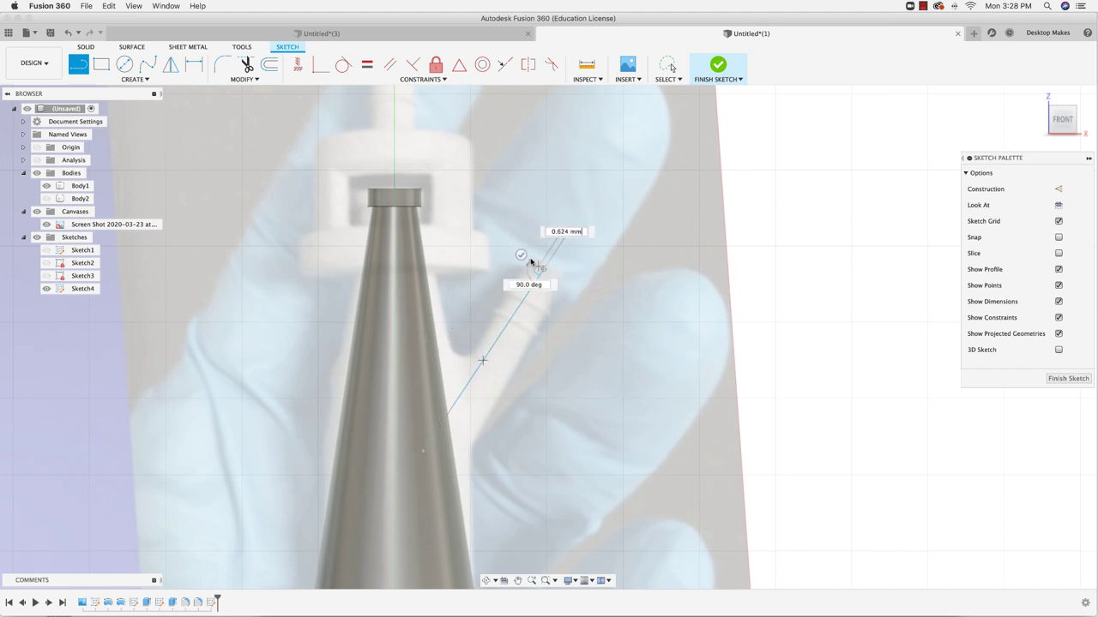
{"action": "key", "text": "Escape"}
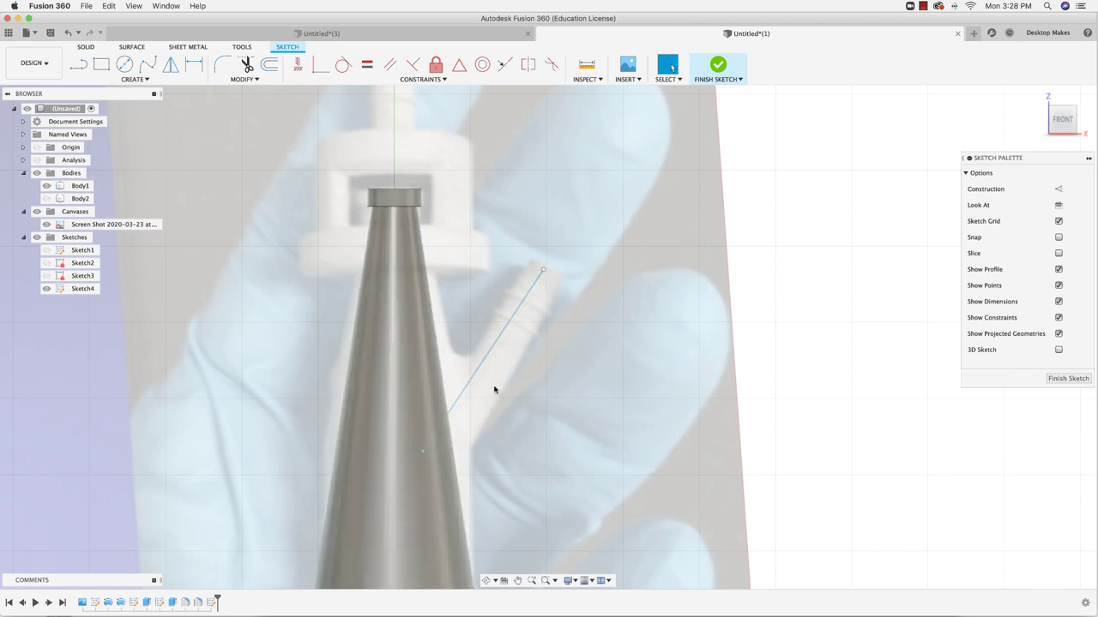
{"action": "scroll", "coordinate": [504, 353], "scroll_direction": "down", "scroll_amount": 2}
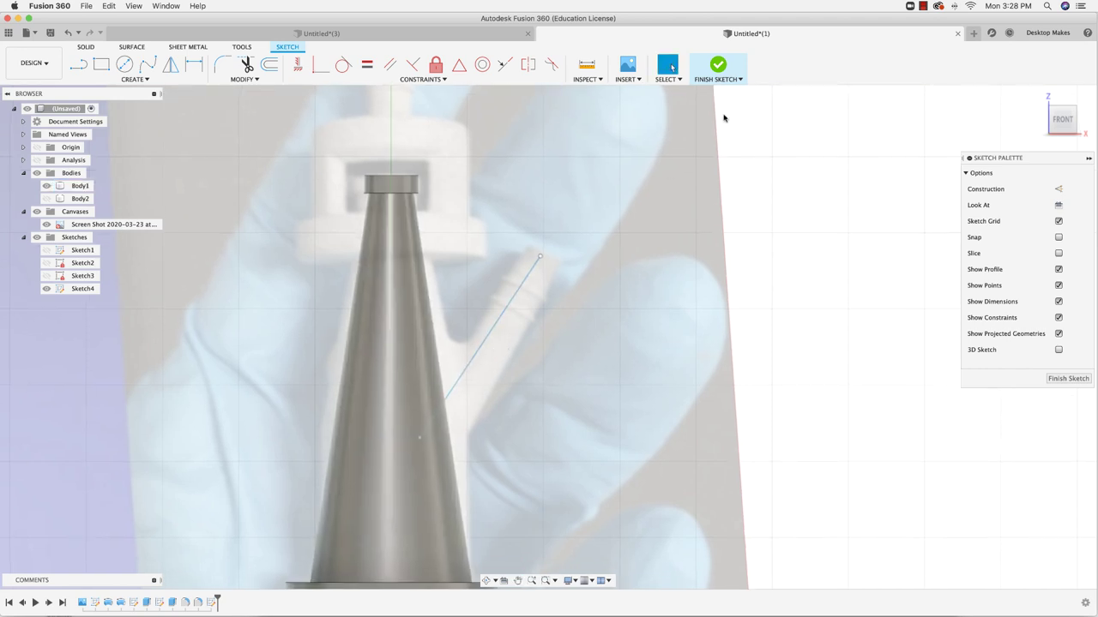
{"action": "left_click", "coordinate": [725, 68]}
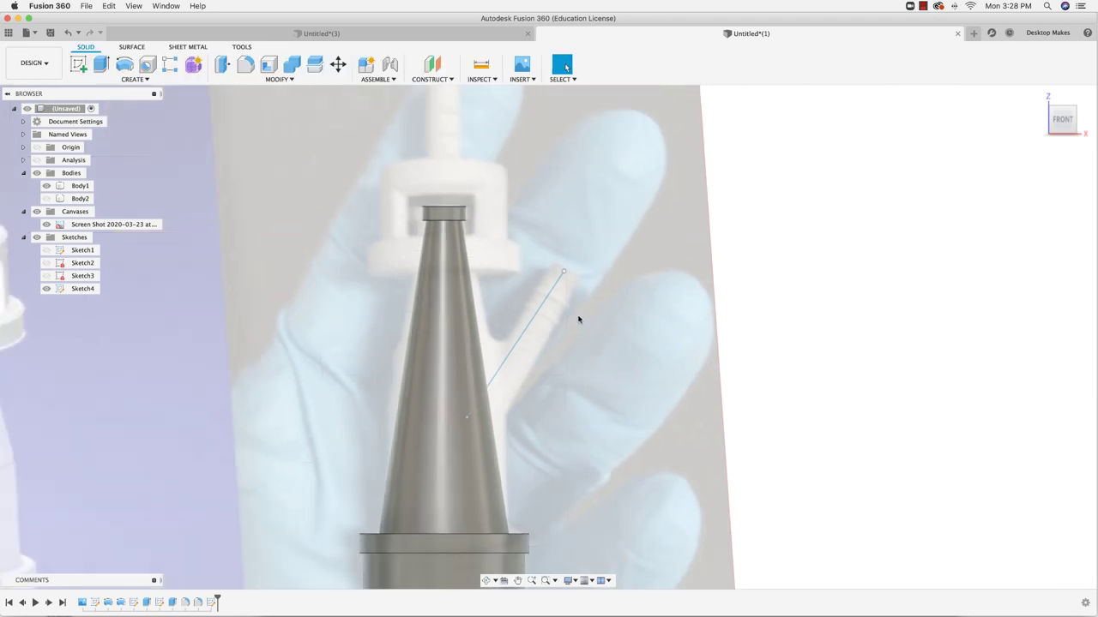
Step: Create a 5 mm solid pipe along Sketch4's slanted line as the side spout
{"action": "left_click", "coordinate": [134, 79]}
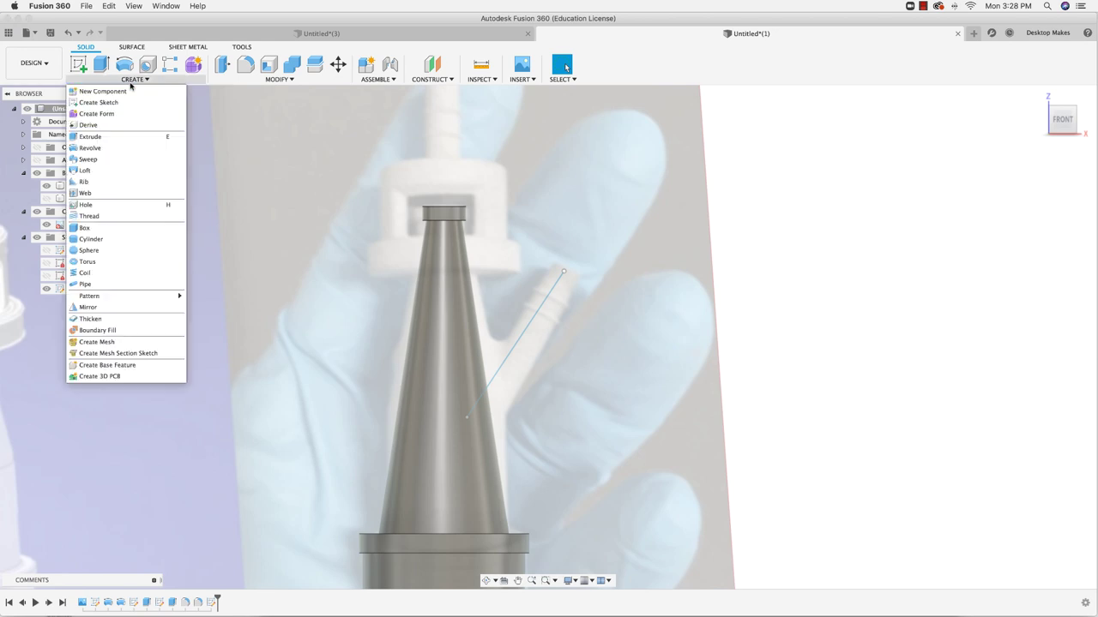
{"action": "left_click", "coordinate": [105, 285]}
{"action": "left_click", "coordinate": [521, 329]}
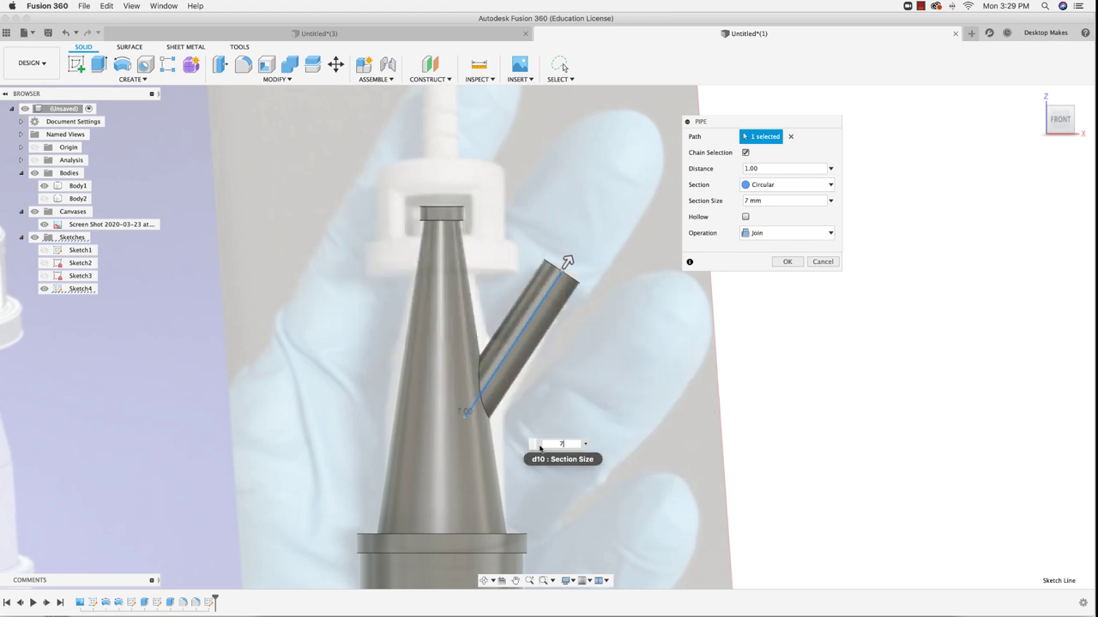
{"action": "type", "text": "75"}
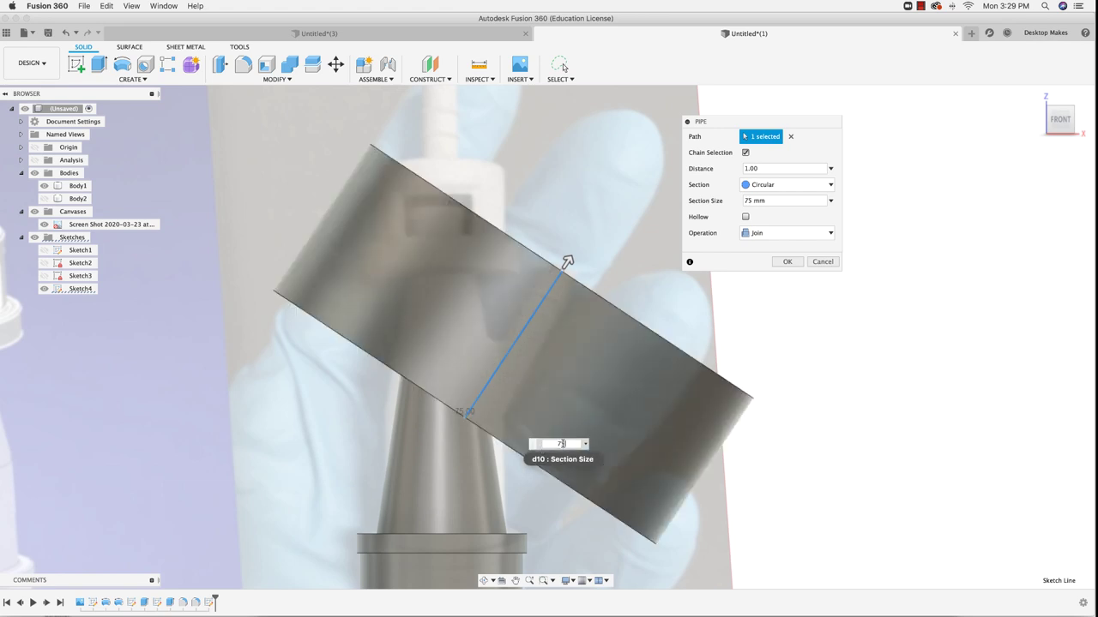
{"action": "left_click", "coordinate": [561, 444]}
{"action": "key", "text": "BackSpace"}
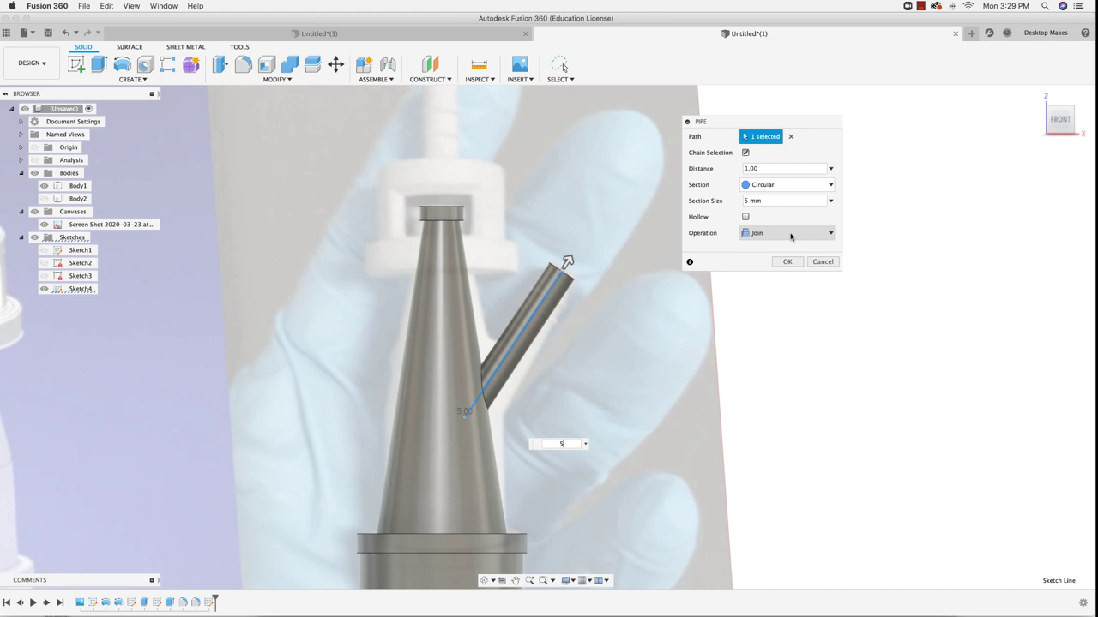
{"action": "left_click", "coordinate": [787, 261]}
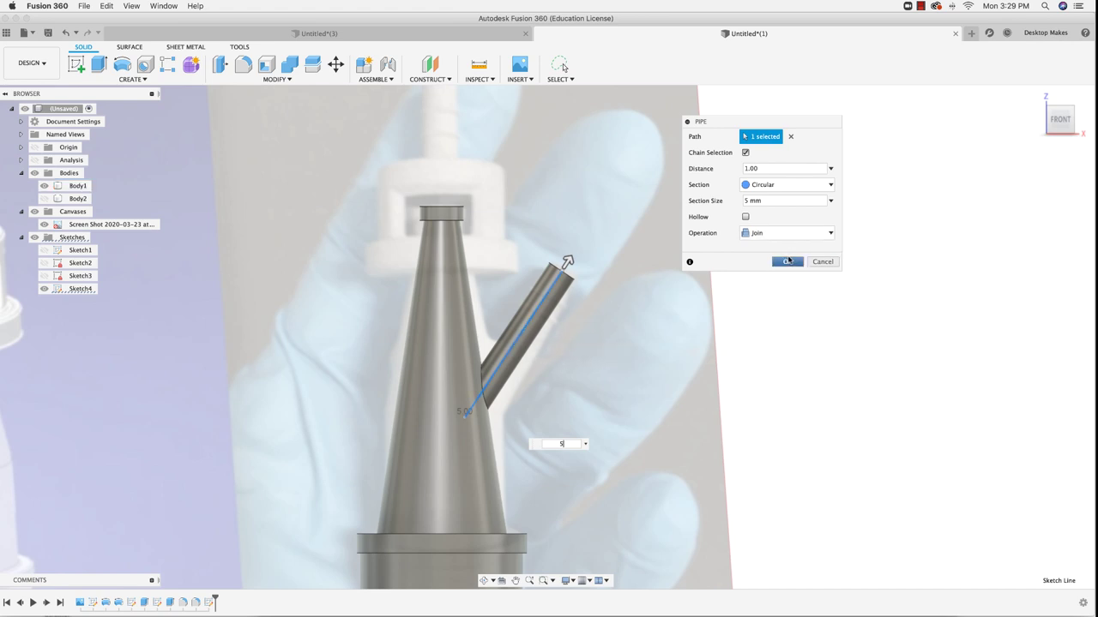
{"action": "middle_click_drag", "start_coordinate": [561, 309], "coordinate": [554, 318], "text": "shift"}
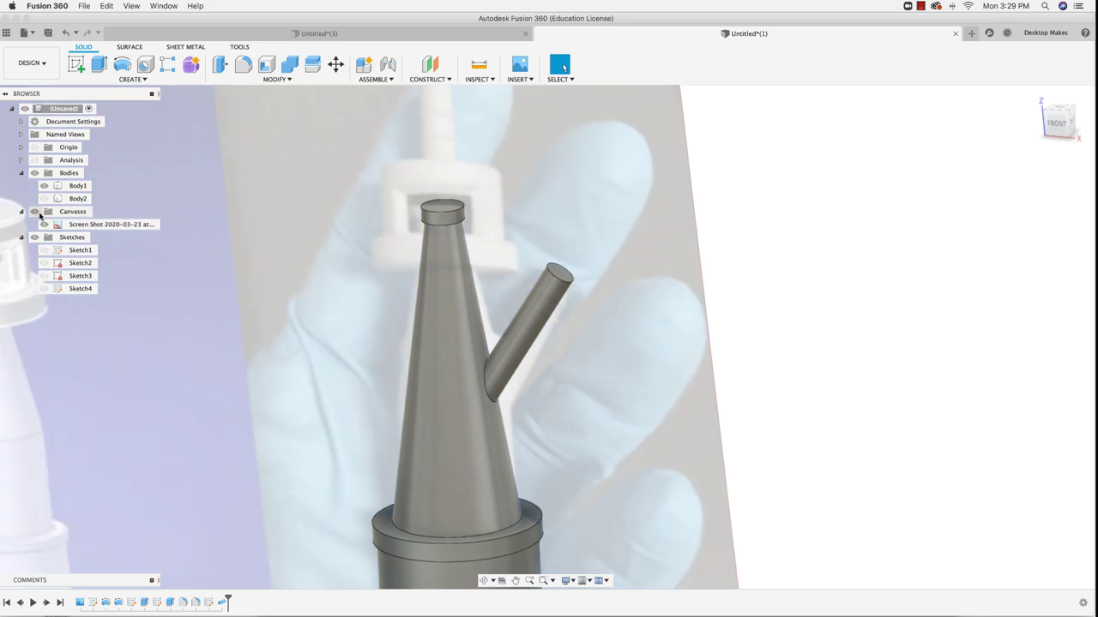
Step: Hide the reference photo and round the pipe-to-cone joint with a 1 mm fillet
{"action": "left_click", "coordinate": [44, 223]}
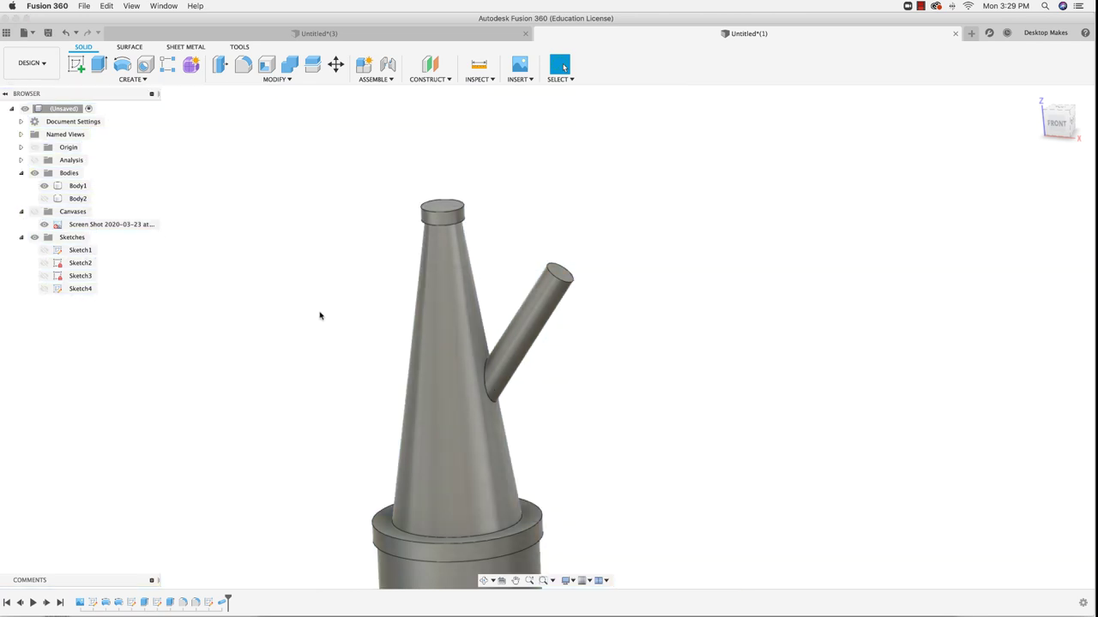
{"action": "scroll", "coordinate": [400, 343], "scroll_direction": "up", "scroll_amount": 3}
{"action": "left_click", "coordinate": [519, 420]}
{"action": "key", "text": "f"}
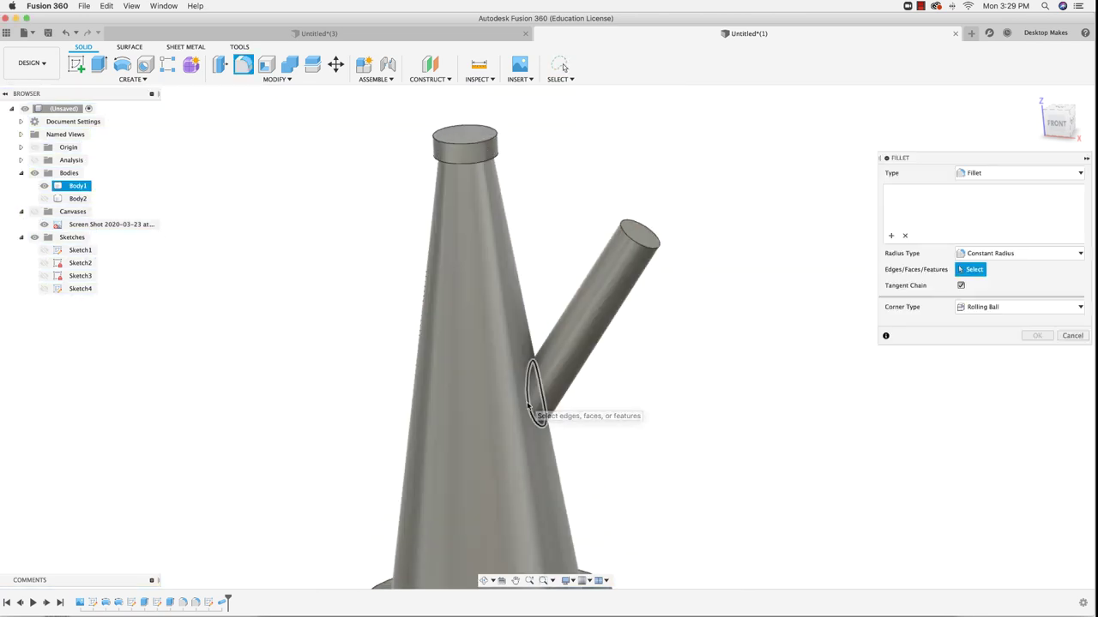
{"action": "left_click", "coordinate": [533, 414]}
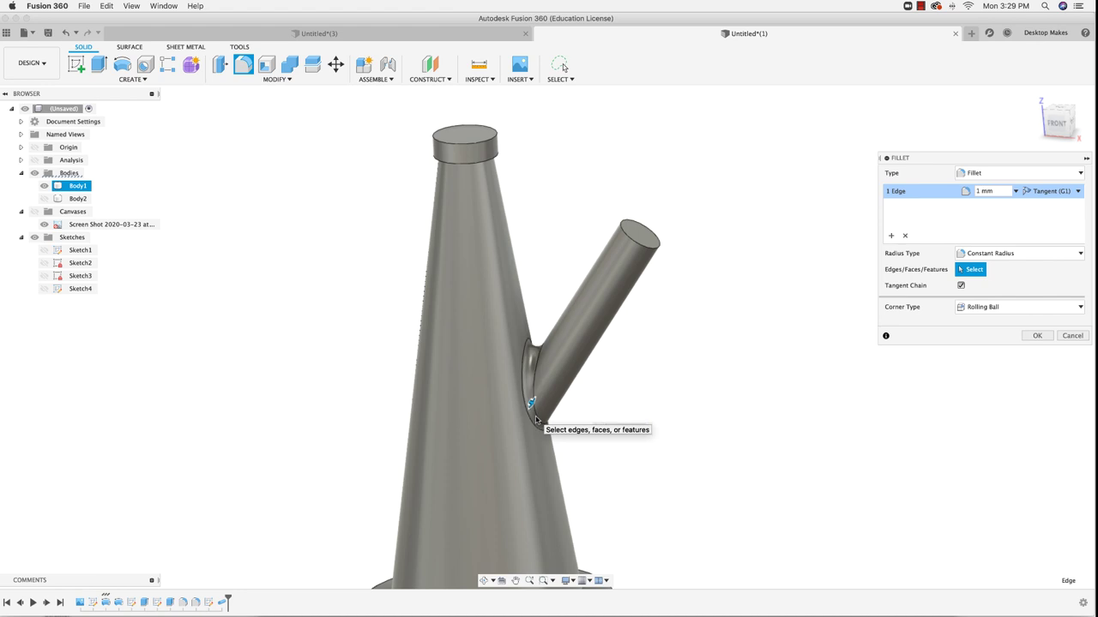
{"action": "type", "text": "1"}
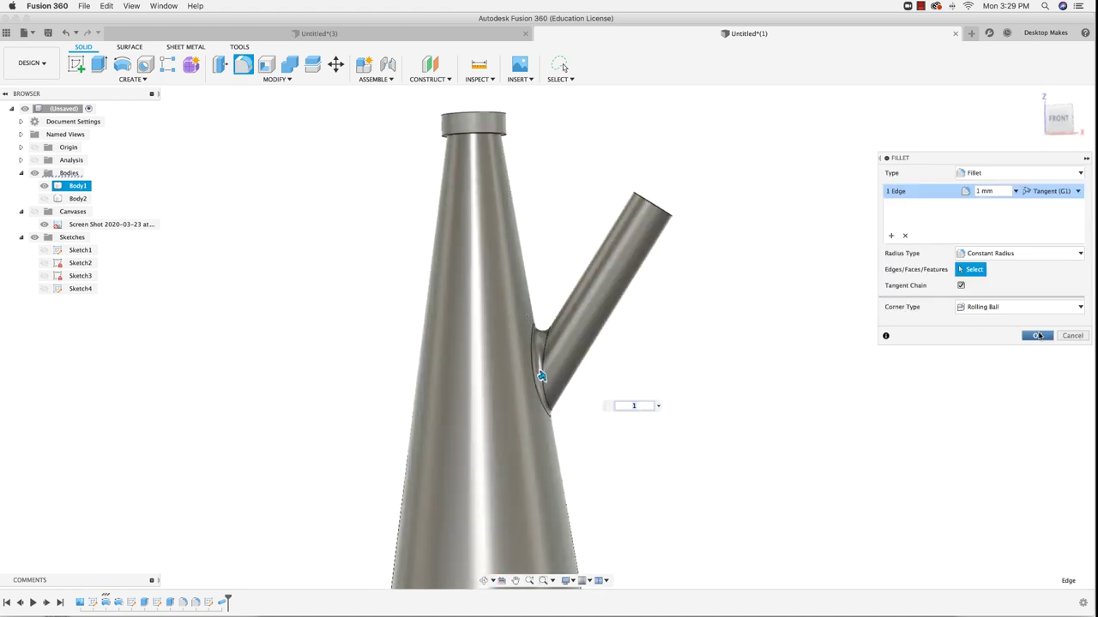
{"action": "left_click", "coordinate": [1039, 335]}
{"action": "scroll", "coordinate": [674, 419], "scroll_direction": "down", "scroll_amount": 3}
{"action": "middle_click_drag", "start_coordinate": [658, 437], "coordinate": [628, 292]}
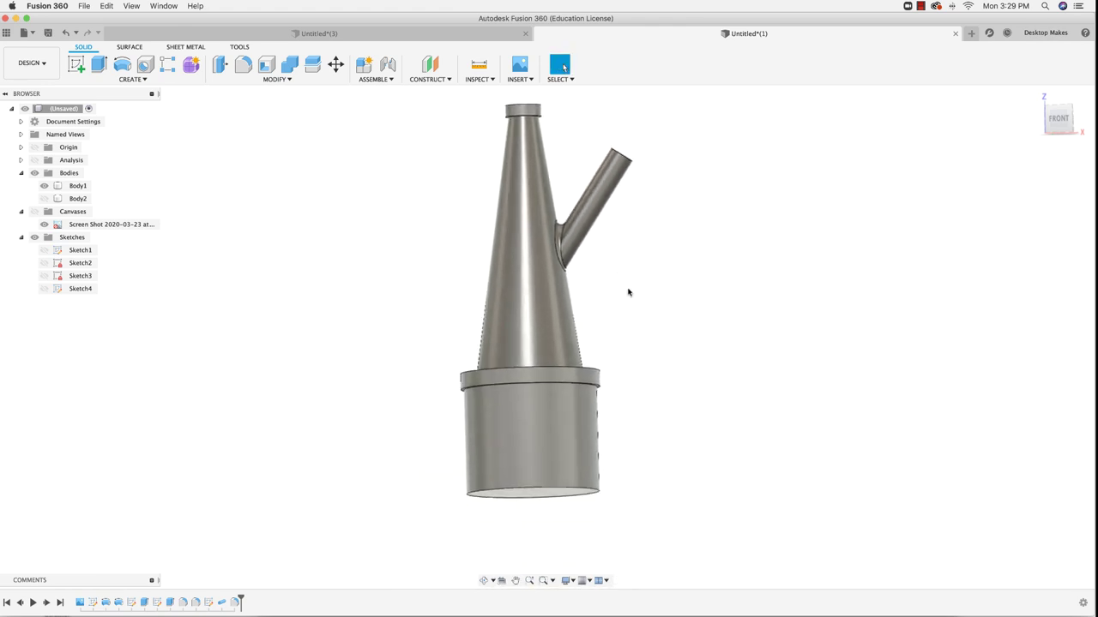
{"action": "middle_click_drag", "start_coordinate": [664, 403], "coordinate": [662, 352], "text": "shift"}
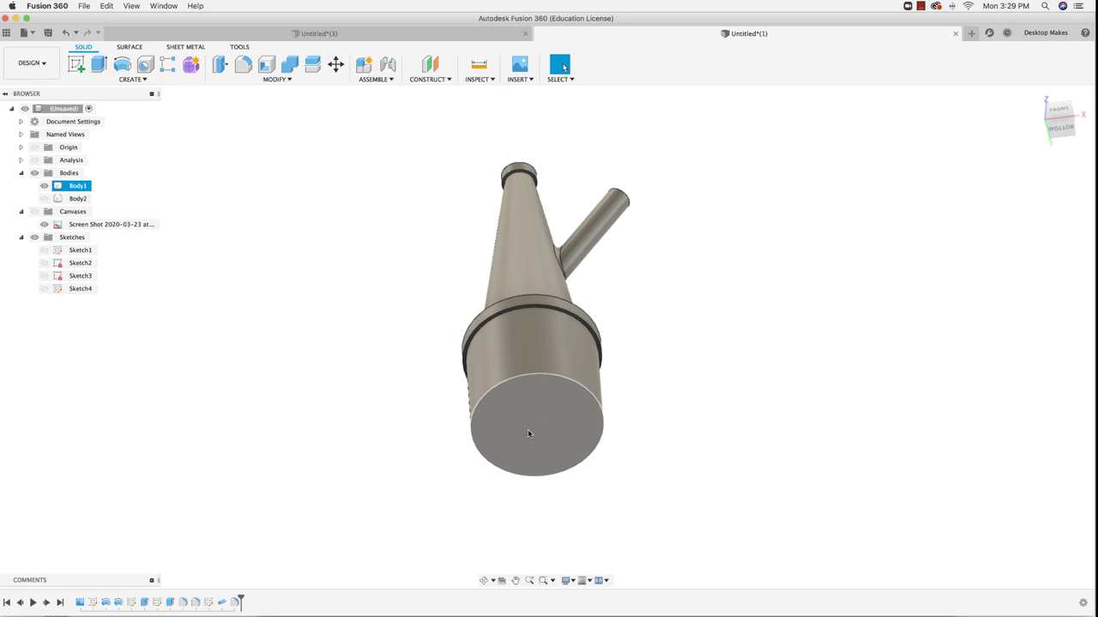
{"action": "key", "text": "super+Tab"}
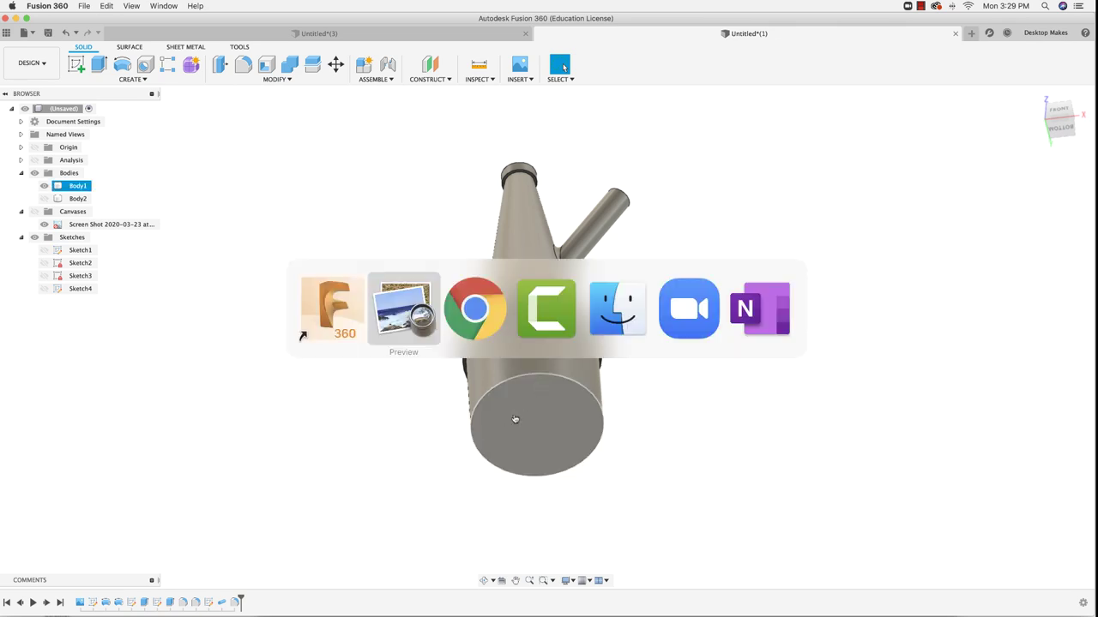
{"action": "key", "text": "super+Tab"}
{"action": "key", "text": "super+shift+Tab"}
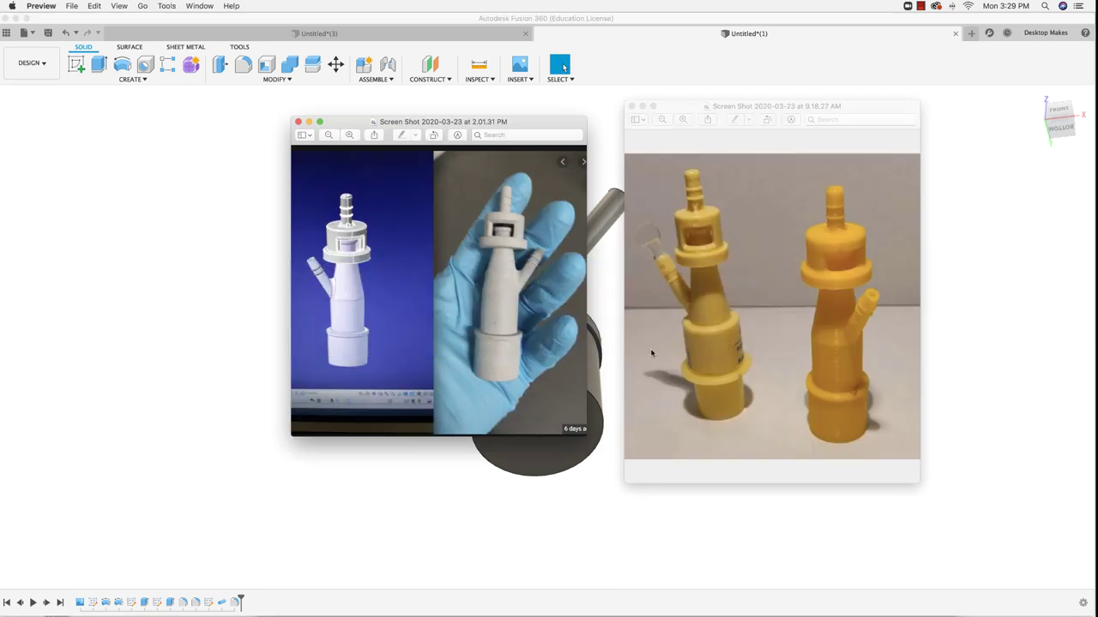
{"action": "left_click", "coordinate": [596, 386]}
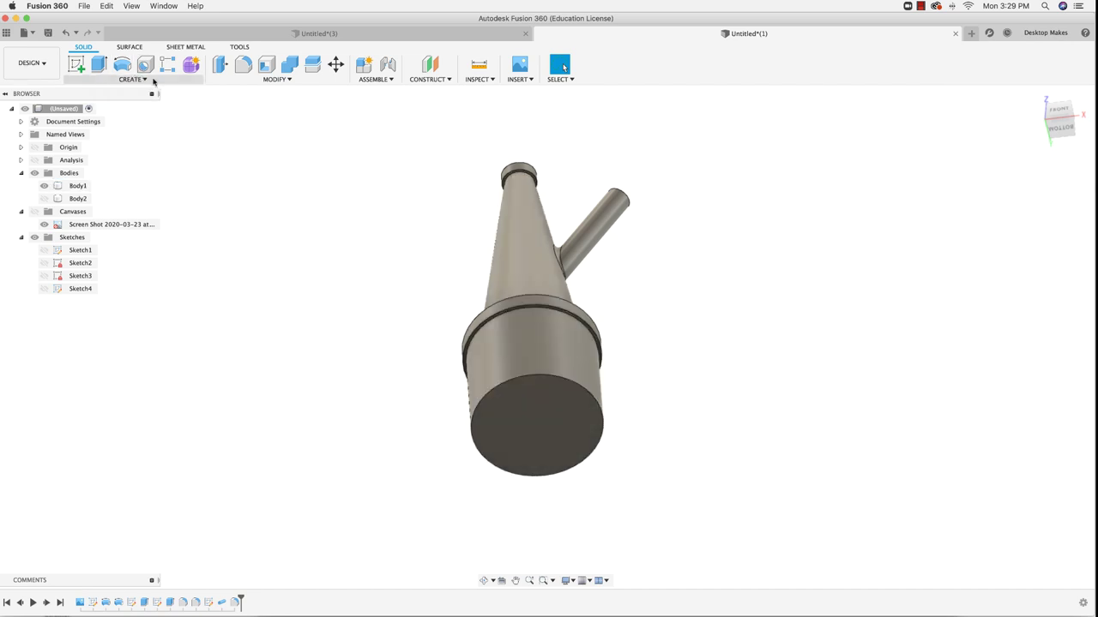
Step: Shell the valve body to 2 mm inside walls with the bottom face removed
{"action": "left_click", "coordinate": [250, 82]}
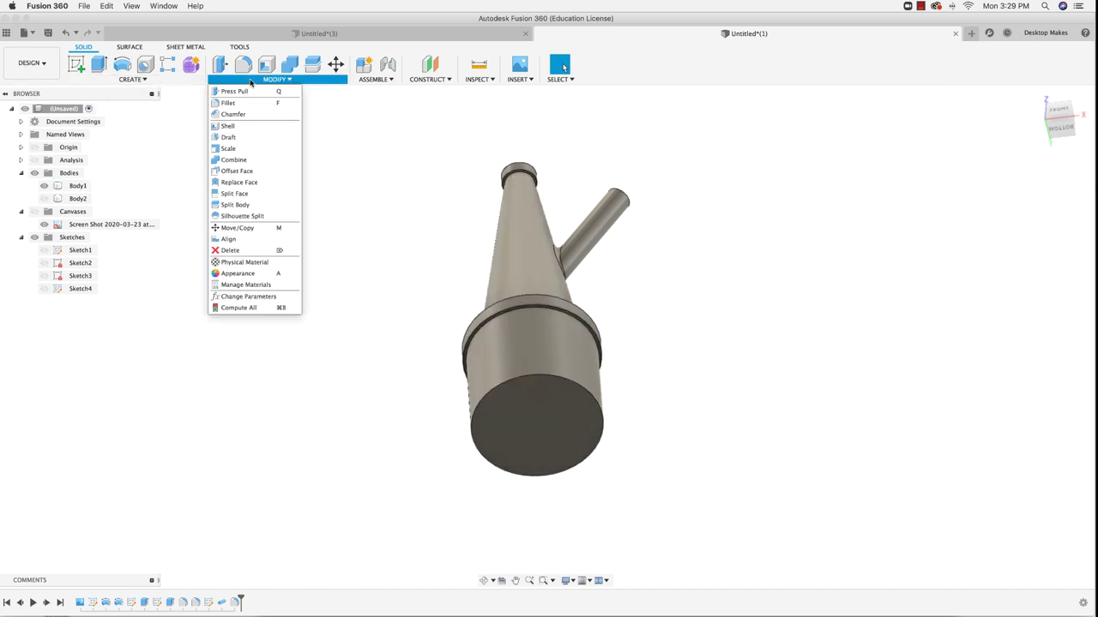
{"action": "left_click", "coordinate": [236, 123]}
{"action": "left_click", "coordinate": [520, 433]}
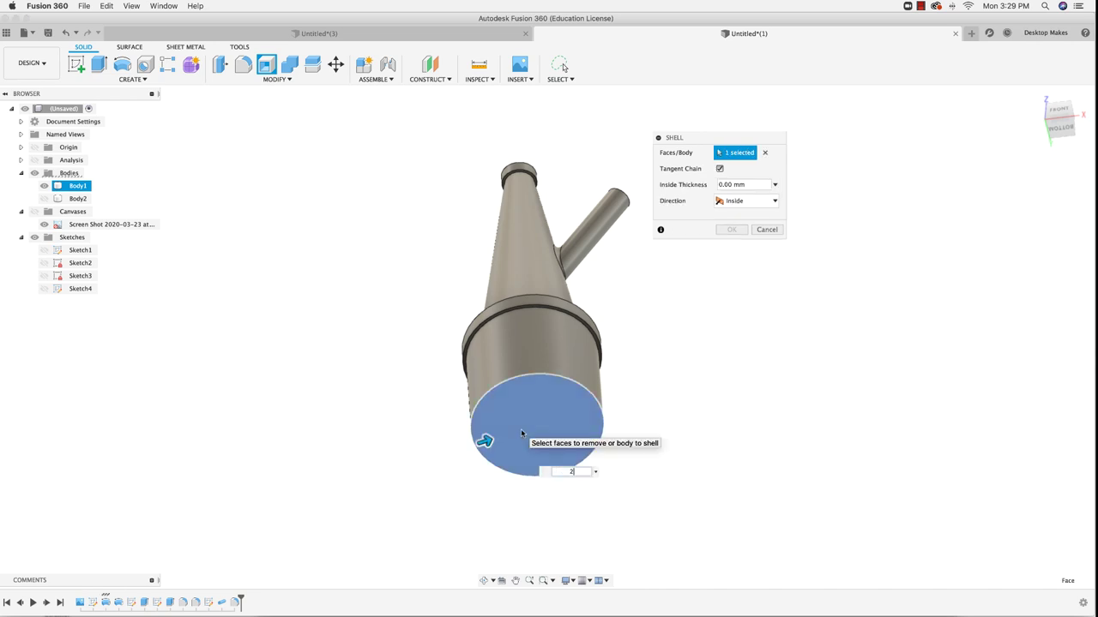
{"action": "key", "text": "Return"}
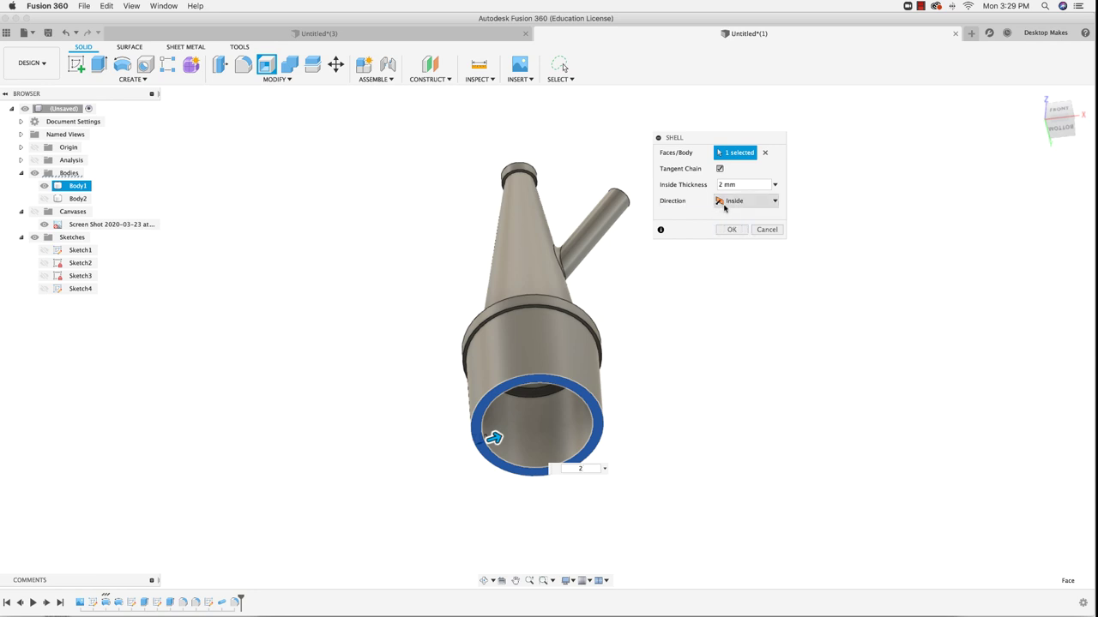
{"action": "left_click", "coordinate": [731, 229]}
{"action": "mouse_move", "coordinate": [723, 343]}
{"action": "middle_mouse_down", "text": "shift"}
{"action": "mouse_move", "coordinate": [715, 352]}
{"action": "mouse_move", "coordinate": [726, 329]}
{"action": "mouse_move", "coordinate": [701, 324]}
{"action": "mouse_move", "coordinate": [723, 331]}
{"action": "middle_mouse_up", "text": "shift"}
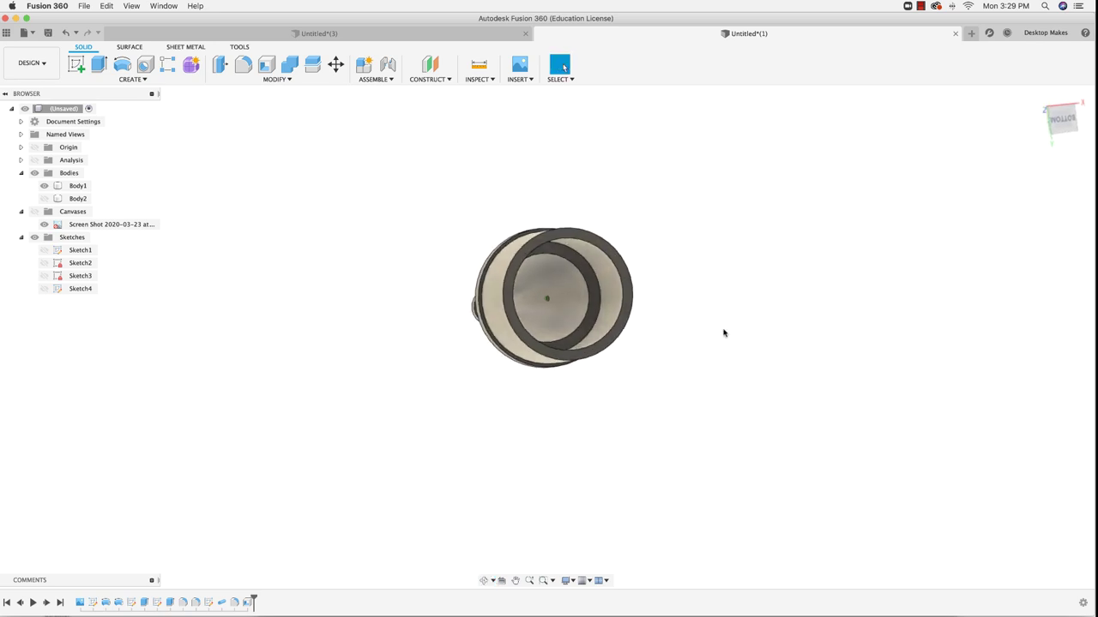
{"action": "left_click", "coordinate": [539, 295]}
{"action": "scroll", "coordinate": [538, 296], "scroll_direction": "up", "scroll_amount": 10}
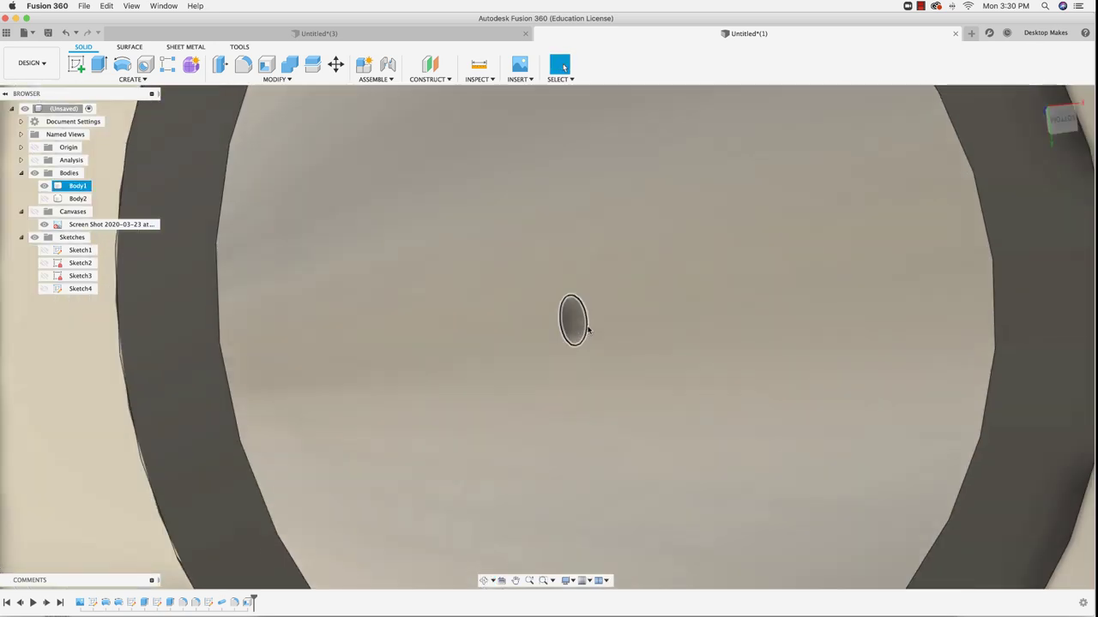
{"action": "scroll", "coordinate": [577, 330], "scroll_direction": "down", "scroll_amount": 10}
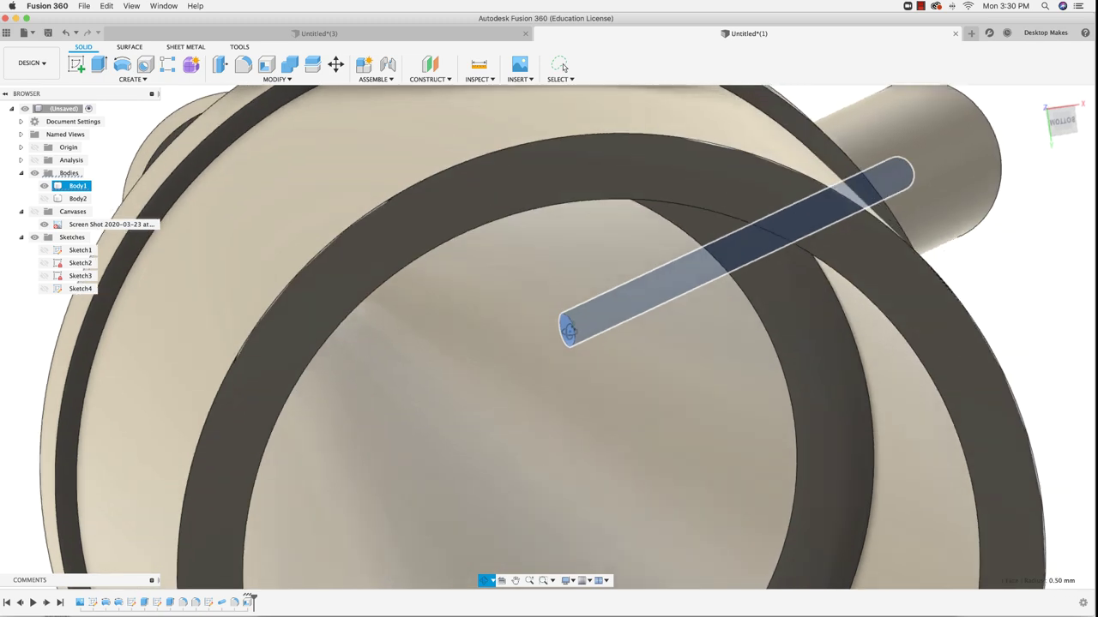
{"action": "mouse_move", "coordinate": [569, 332]}
{"action": "middle_mouse_down", "text": "shift"}
{"action": "mouse_move", "coordinate": [598, 361]}
{"action": "mouse_move", "coordinate": [580, 320]}
{"action": "middle_mouse_up", "text": "shift"}
{"action": "scroll", "coordinate": [580, 319], "scroll_direction": "down", "scroll_amount": 8}
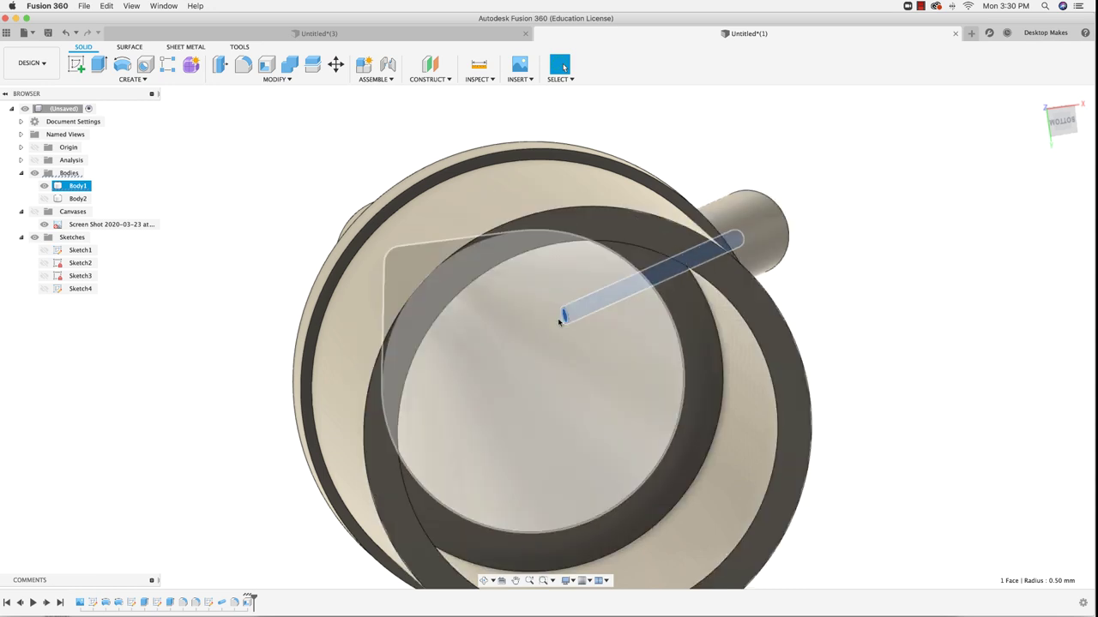
{"action": "middle_click_drag", "start_coordinate": [828, 203], "coordinate": [787, 252], "text": "shift"}
{"action": "scroll", "coordinate": [777, 249], "scroll_direction": "down", "scroll_amount": 5}
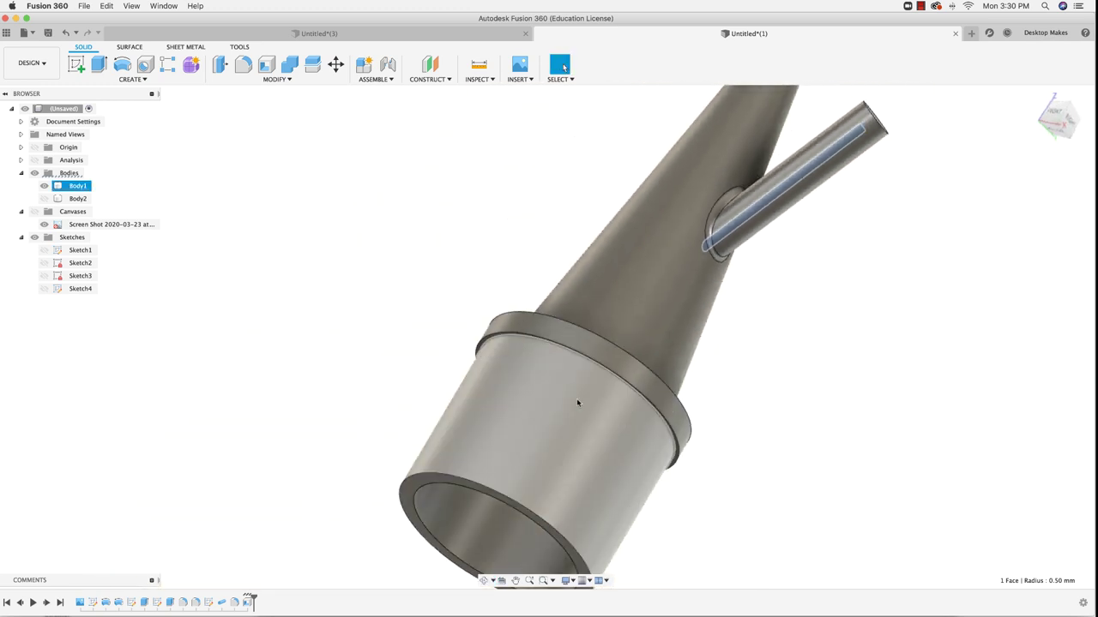
{"action": "middle_click_drag", "start_coordinate": [576, 397], "coordinate": [521, 485], "text": "shift"}
{"action": "scroll", "coordinate": [478, 497], "scroll_direction": "up", "scroll_amount": 5}
{"action": "scroll", "coordinate": [468, 503], "scroll_direction": "up", "scroll_amount": 2}
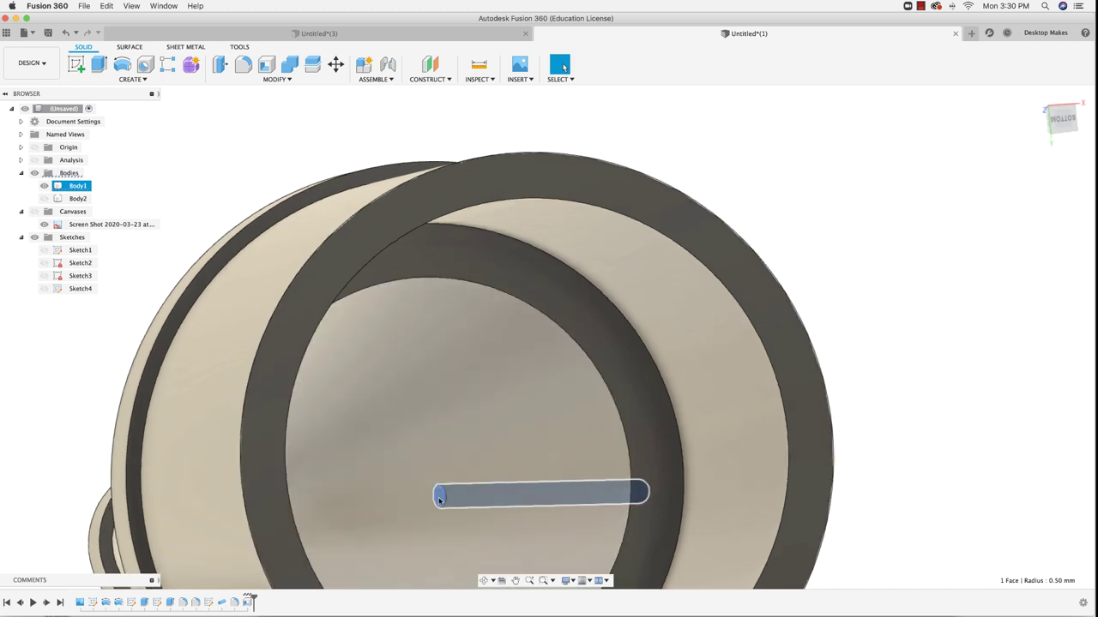
{"action": "scroll", "coordinate": [439, 500], "scroll_direction": "down", "scroll_amount": 6}
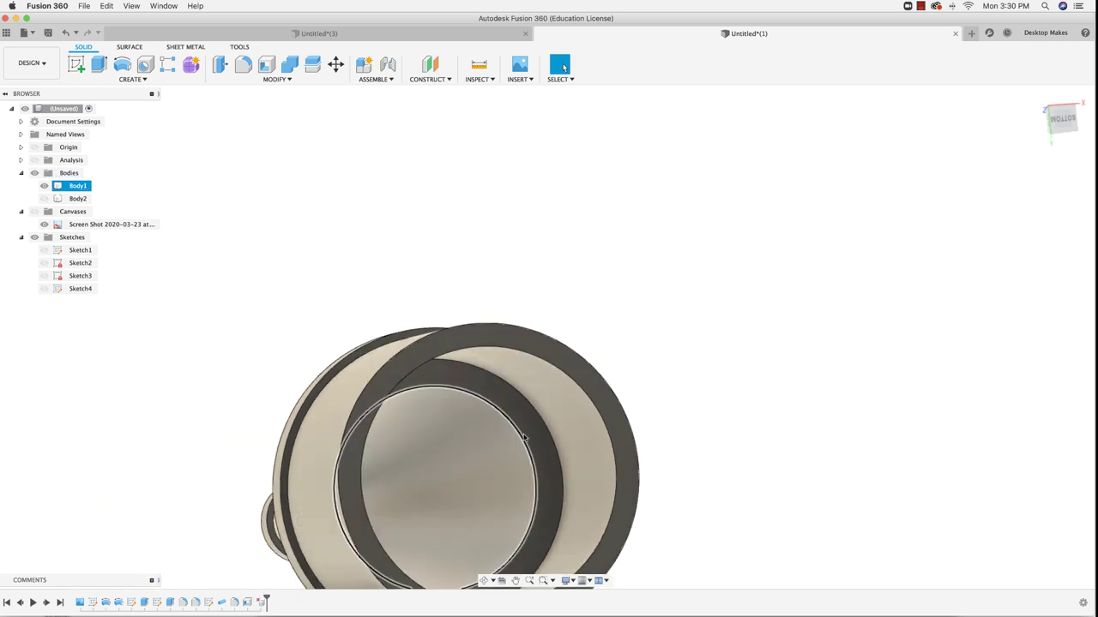
{"action": "mouse_move", "coordinate": [439, 502]}
{"action": "middle_mouse_down", "text": "shift"}
{"action": "mouse_move", "coordinate": [510, 449]}
{"action": "mouse_move", "coordinate": [357, 478]}
{"action": "mouse_move", "coordinate": [489, 490]}
{"action": "mouse_move", "coordinate": [453, 453]}
{"action": "mouse_move", "coordinate": [570, 311]}
{"action": "mouse_move", "coordinate": [548, 283]}
{"action": "middle_mouse_up", "text": "shift"}
Step: Start a sketch on the side pipe's end face and project its circular edge
{"action": "left_click", "coordinate": [77, 64]}
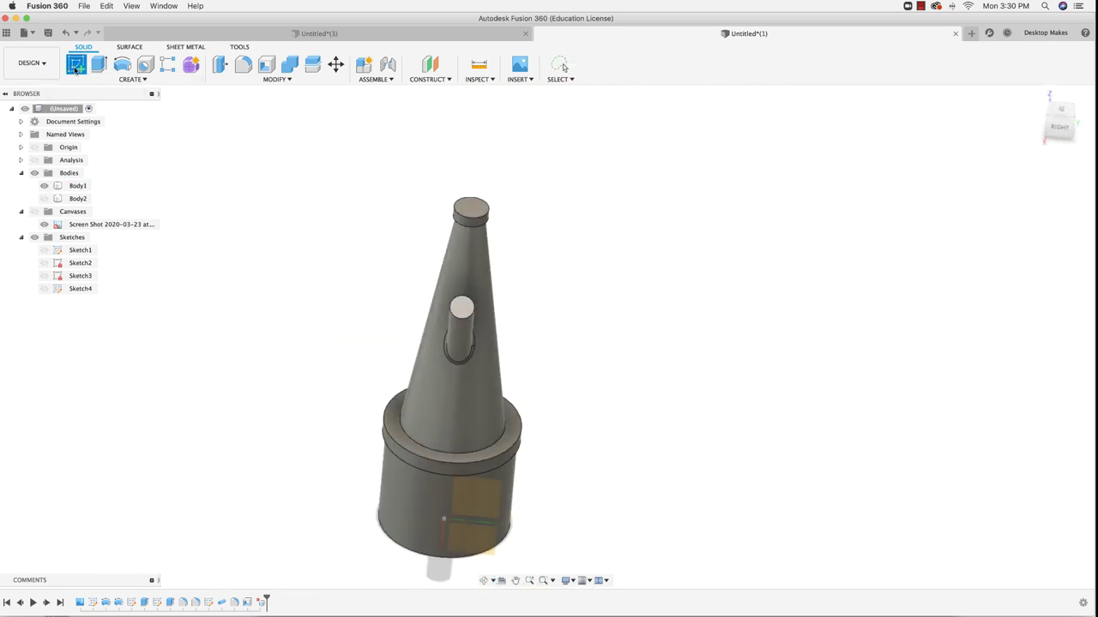
{"action": "scroll", "coordinate": [460, 311], "scroll_direction": "up", "scroll_amount": 8}
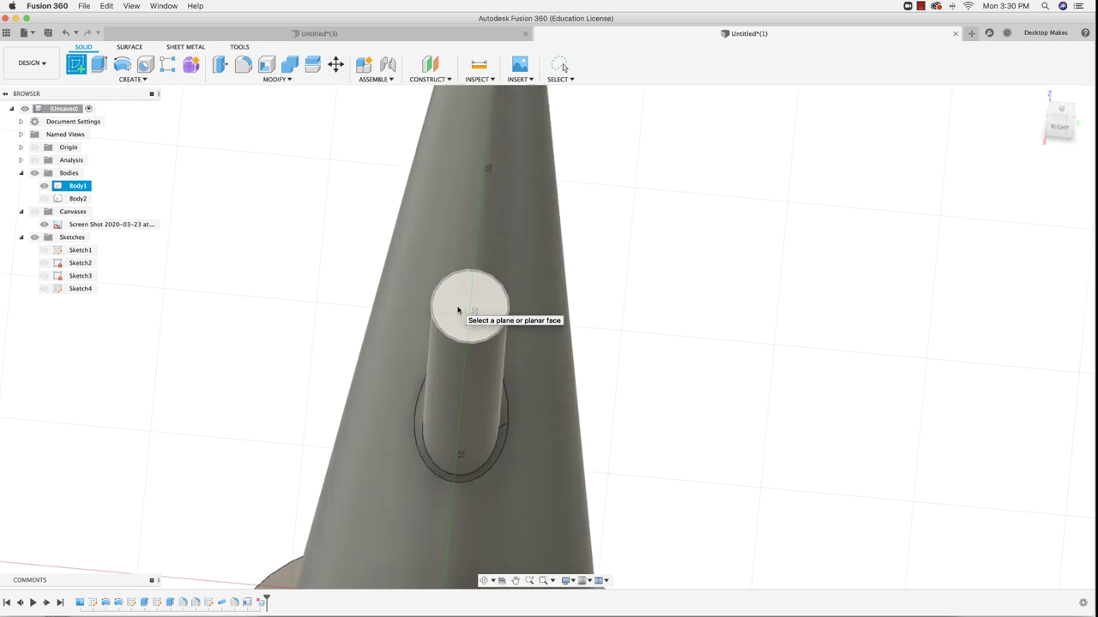
{"action": "left_click", "coordinate": [522, 359]}
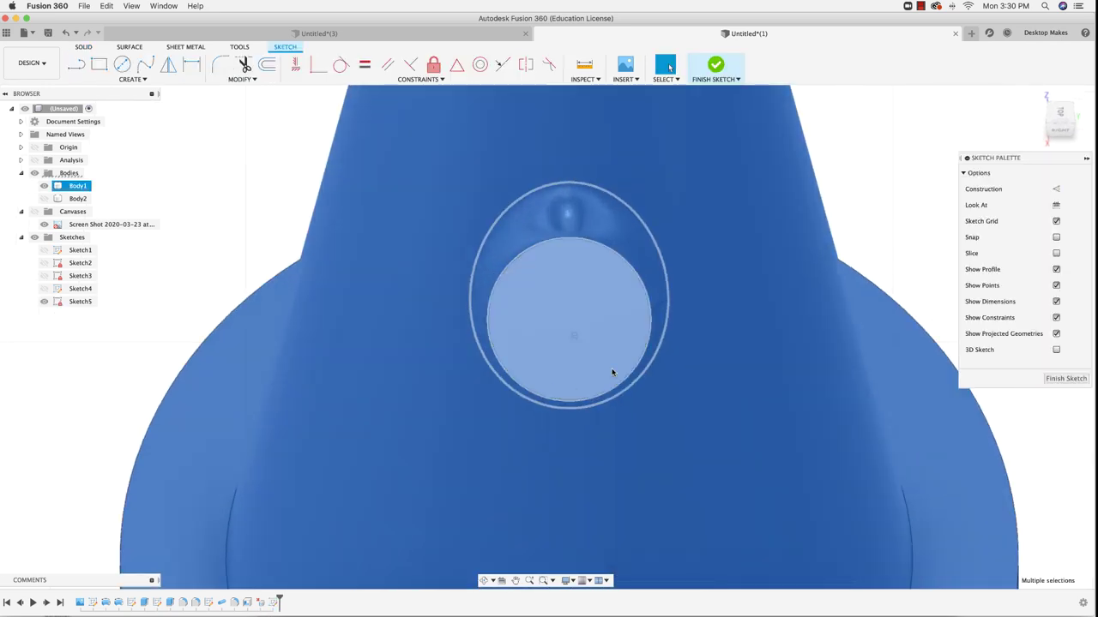
{"action": "left_click", "coordinate": [571, 332]}
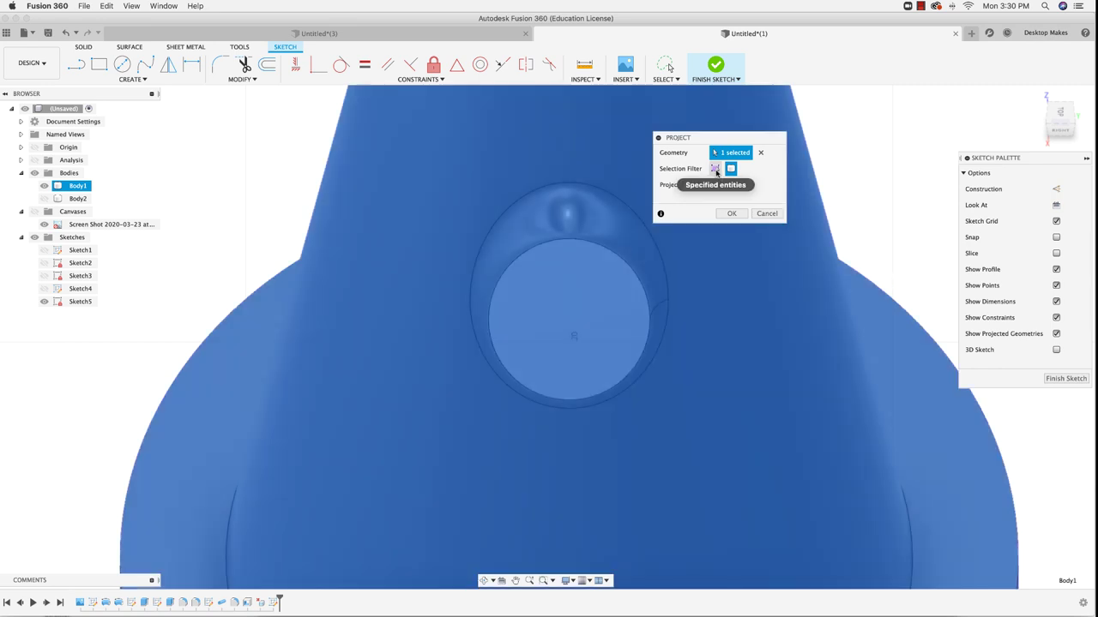
{"action": "left_click", "coordinate": [716, 170]}
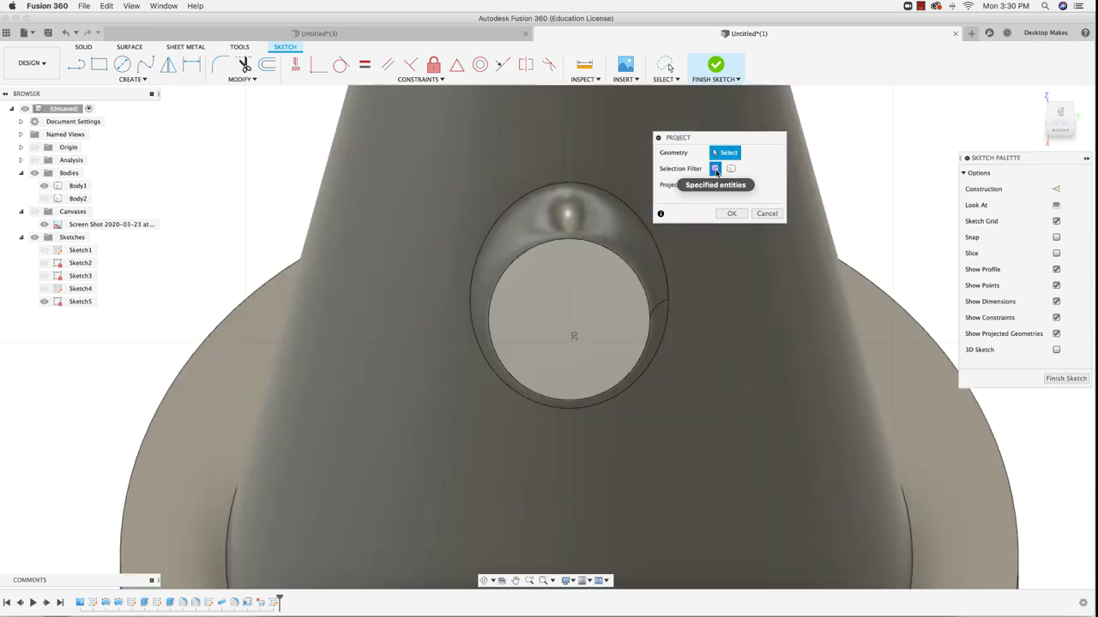
{"action": "left_click", "coordinate": [609, 251]}
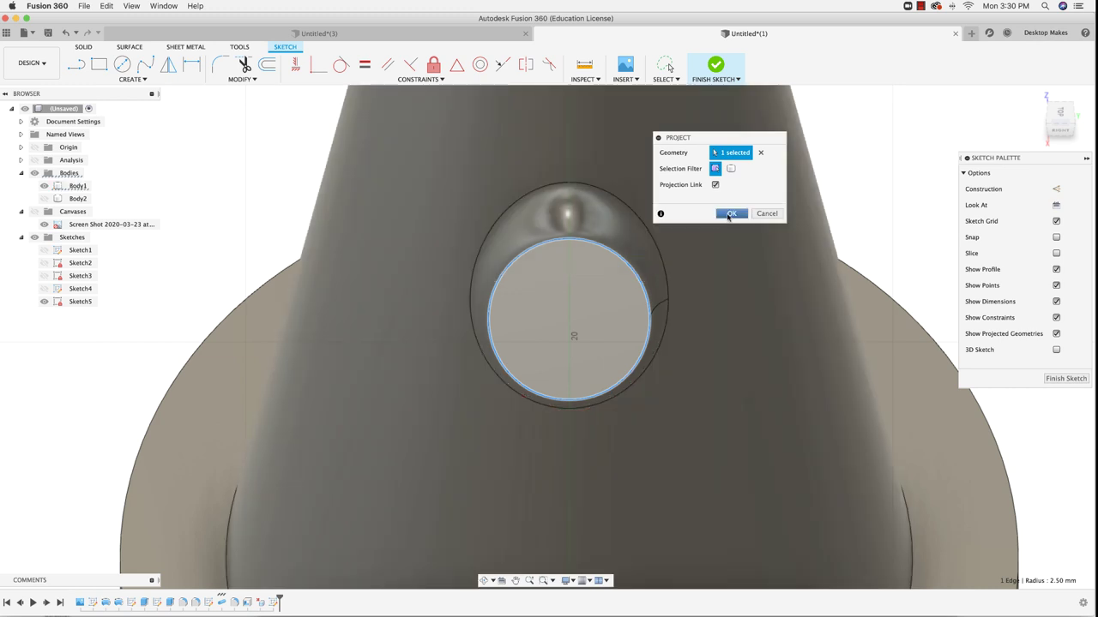
{"action": "left_click", "coordinate": [732, 213]}
Step: Draw a 2 mm diameter circle at the pipe end's centre and finish the sketch
{"action": "key", "text": "c"}
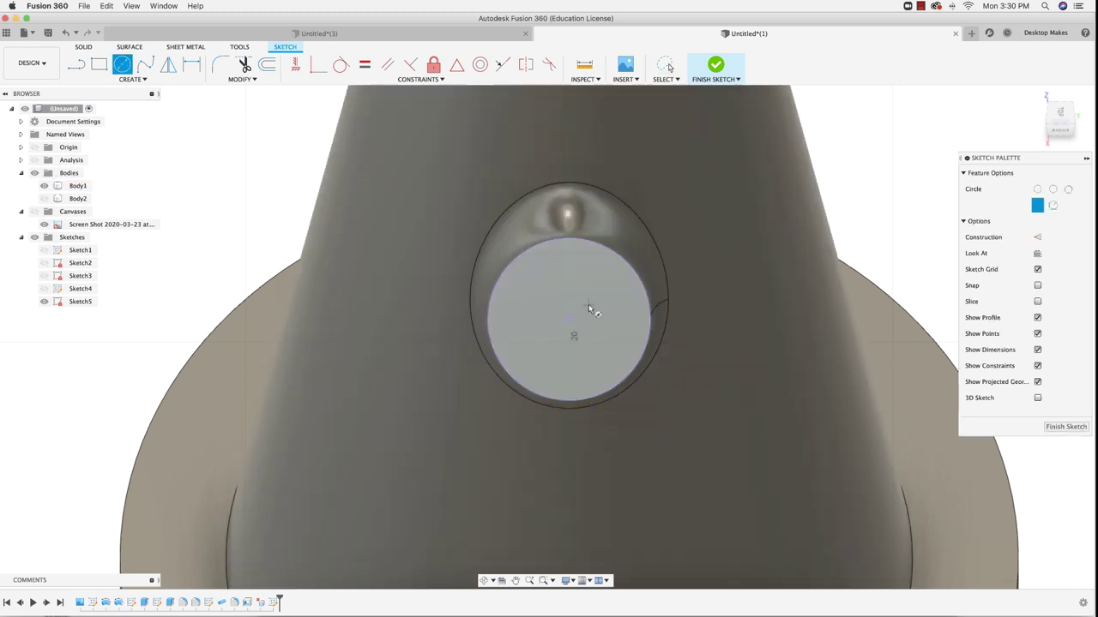
{"action": "left_click", "coordinate": [571, 324]}
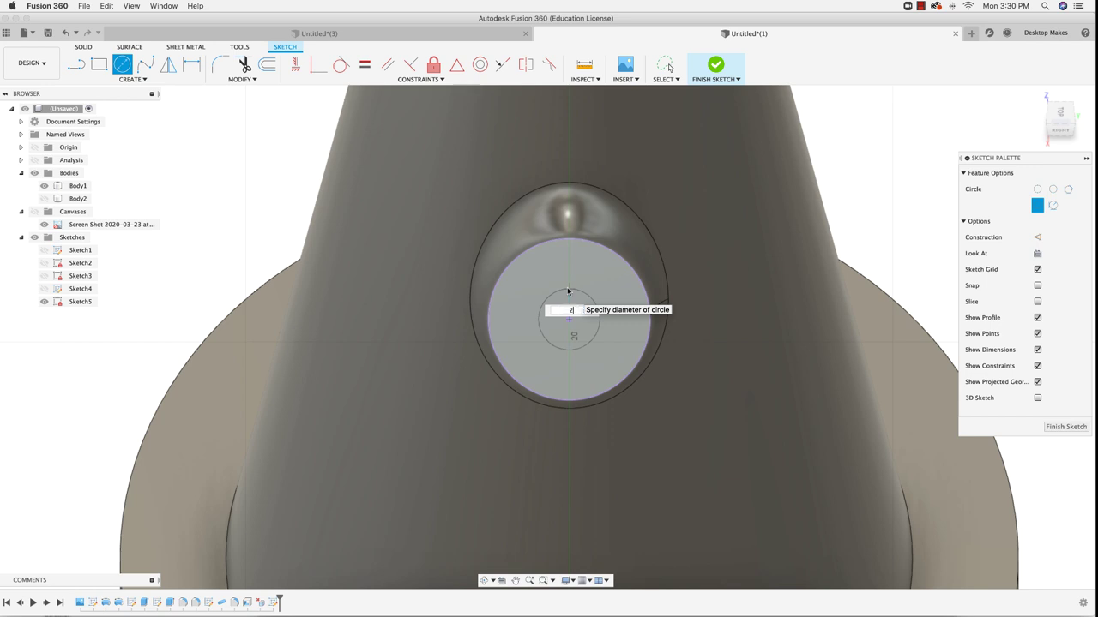
{"action": "type", "text": "2"}
{"action": "key", "text": "Return"}
{"action": "key", "text": "Escape"}
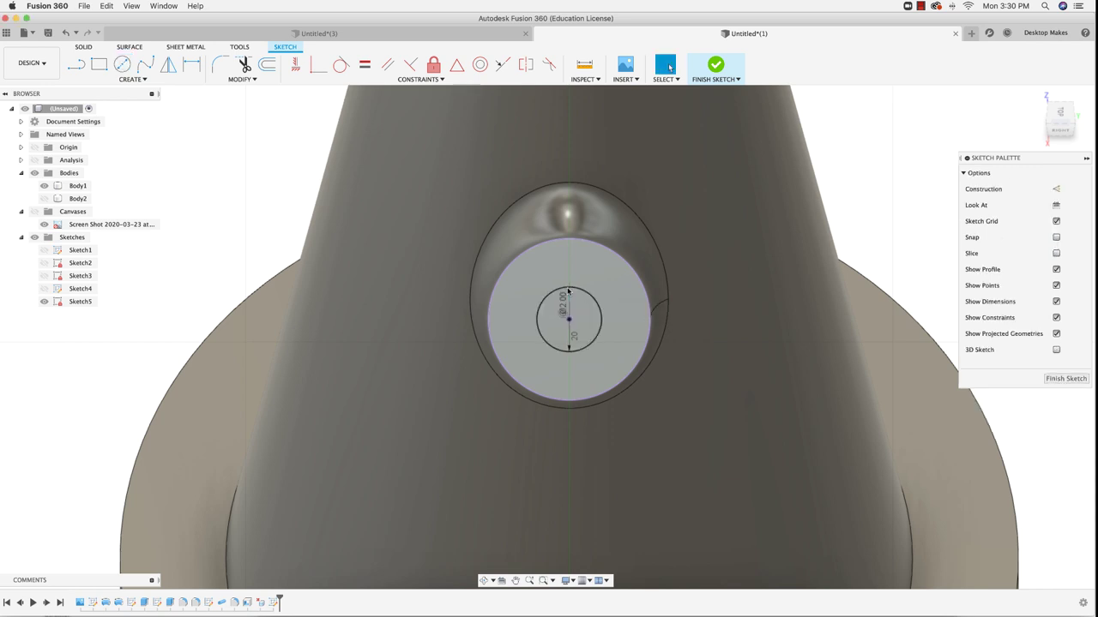
{"action": "left_click", "coordinate": [717, 67]}
Step: Extrude-cut the 2 mm circle 35 mm down the side pipe
{"action": "left_click", "coordinate": [588, 338]}
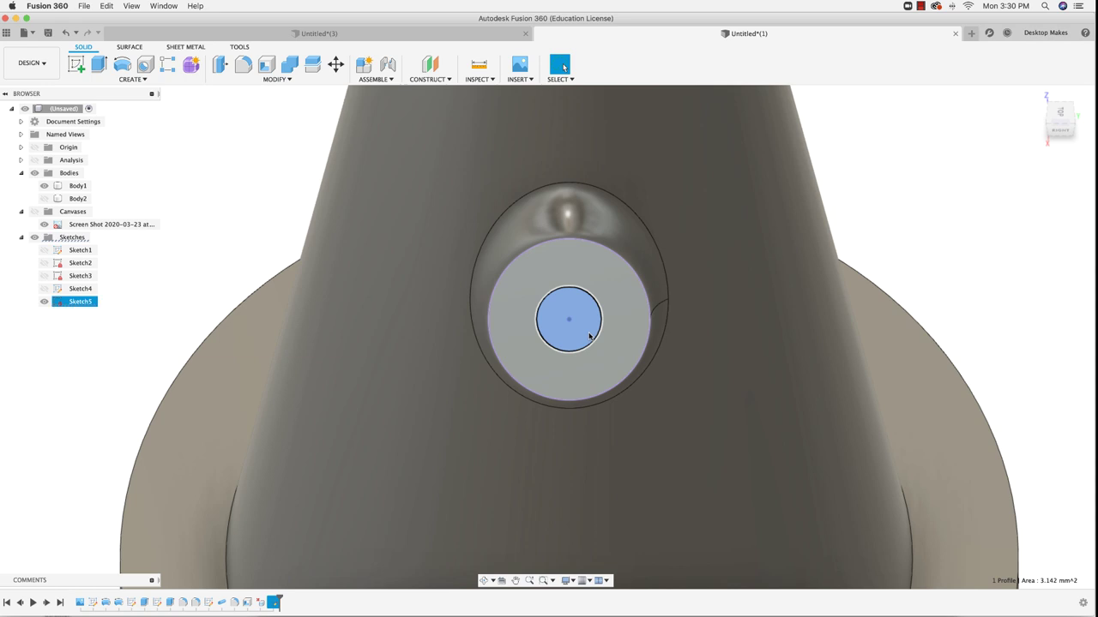
{"action": "middle_click_drag", "start_coordinate": [590, 338], "coordinate": [783, 250], "text": "shift"}
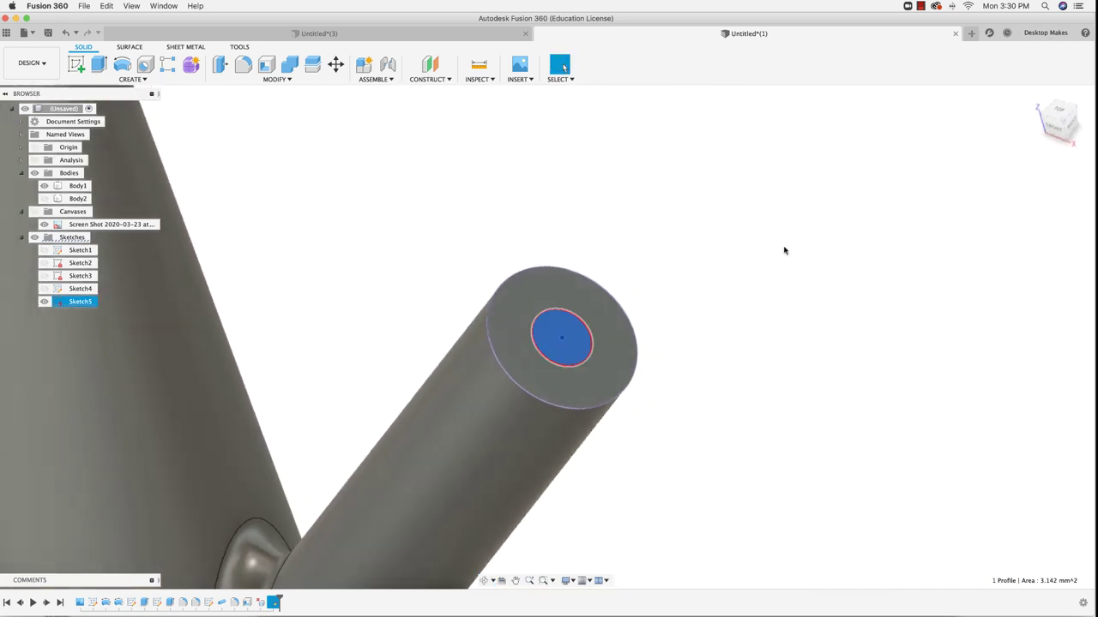
{"action": "left_click", "coordinate": [1051, 135]}
{"action": "key", "text": "e"}
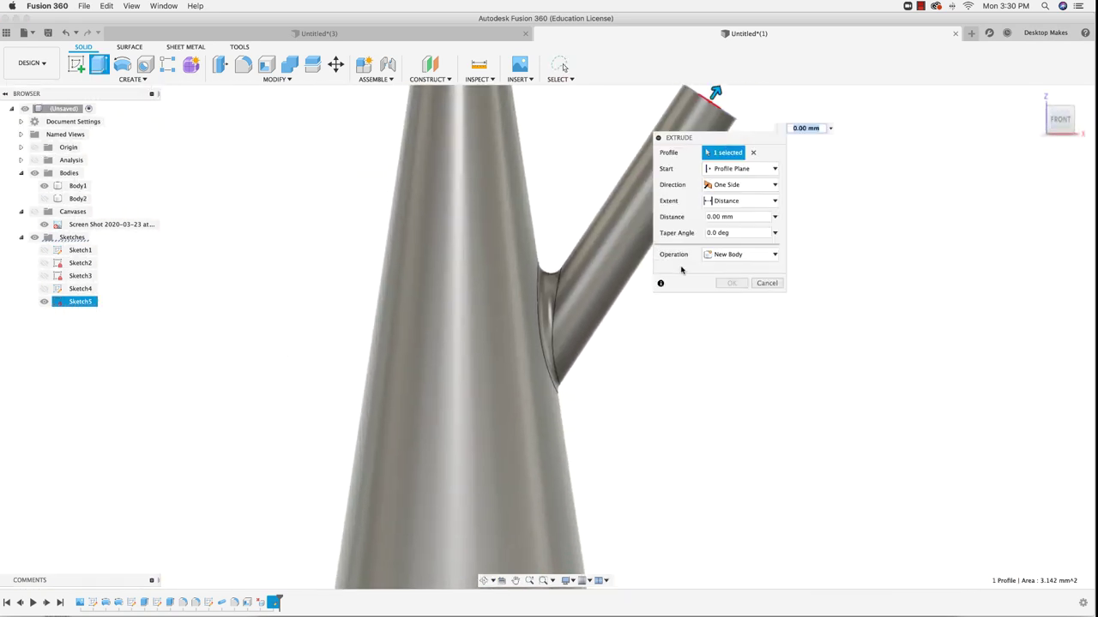
{"action": "scroll", "coordinate": [549, 326], "scroll_direction": "down", "scroll_amount": 5}
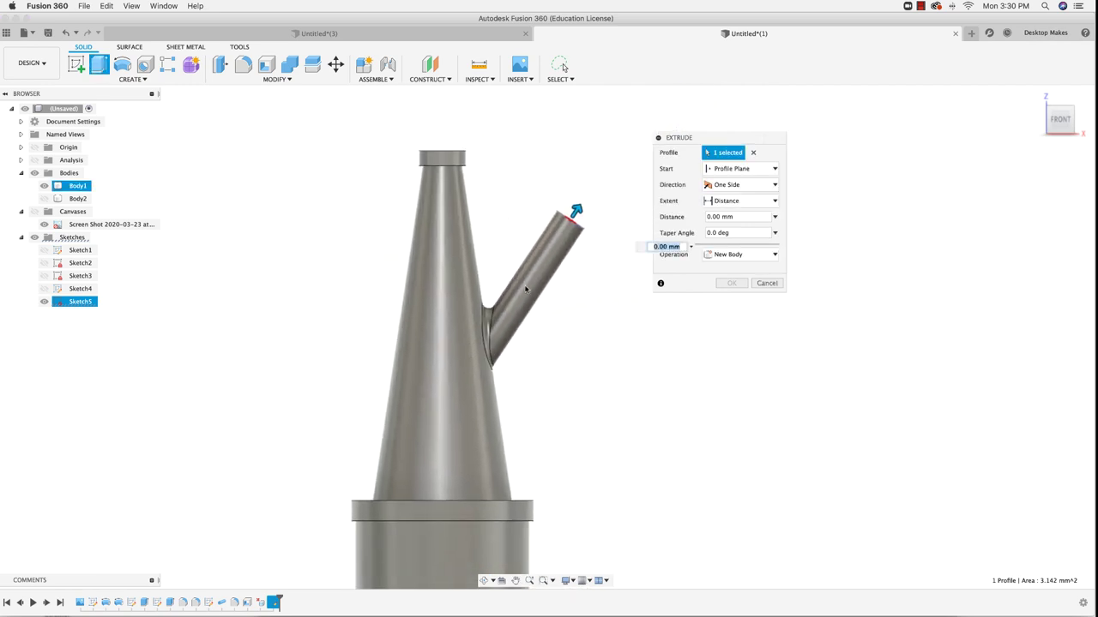
{"action": "left_click_drag", "start_coordinate": [576, 210], "coordinate": [437, 420]}
{"action": "left_click", "coordinate": [730, 299]}
Step: Orbit beneath the hollow body to inspect the new hole opening into the interior
{"action": "middle_click_drag", "start_coordinate": [465, 450], "coordinate": [456, 428], "text": "shift"}
{"action": "scroll", "coordinate": [464, 421], "scroll_direction": "up", "scroll_amount": 5}
{"action": "left_click", "coordinate": [478, 380]}
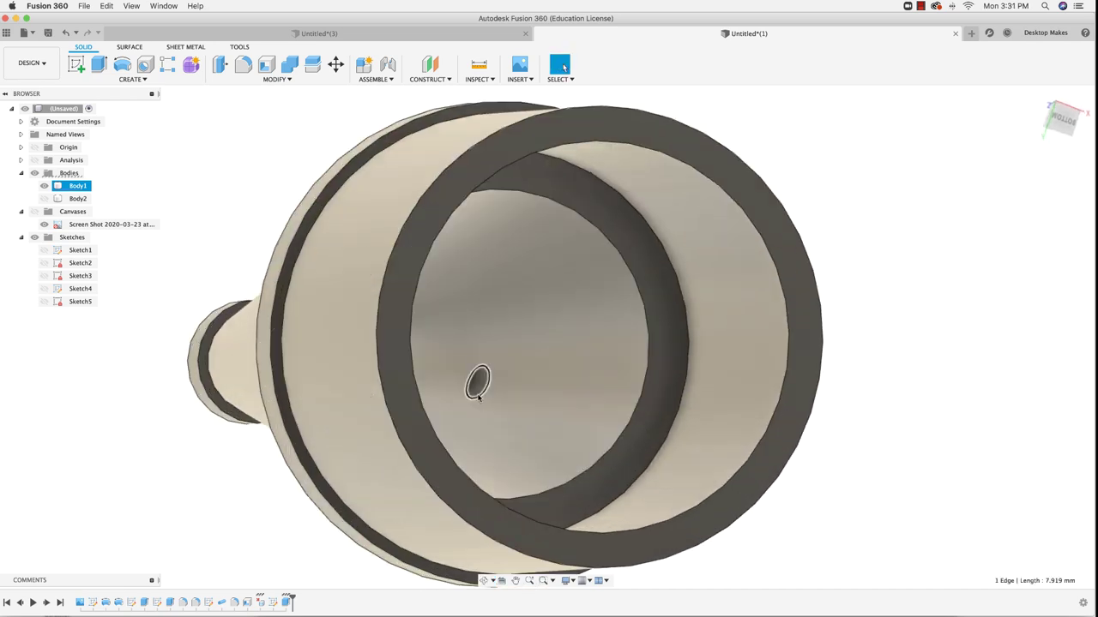
{"action": "scroll", "coordinate": [490, 392], "scroll_direction": "up", "scroll_amount": 3}
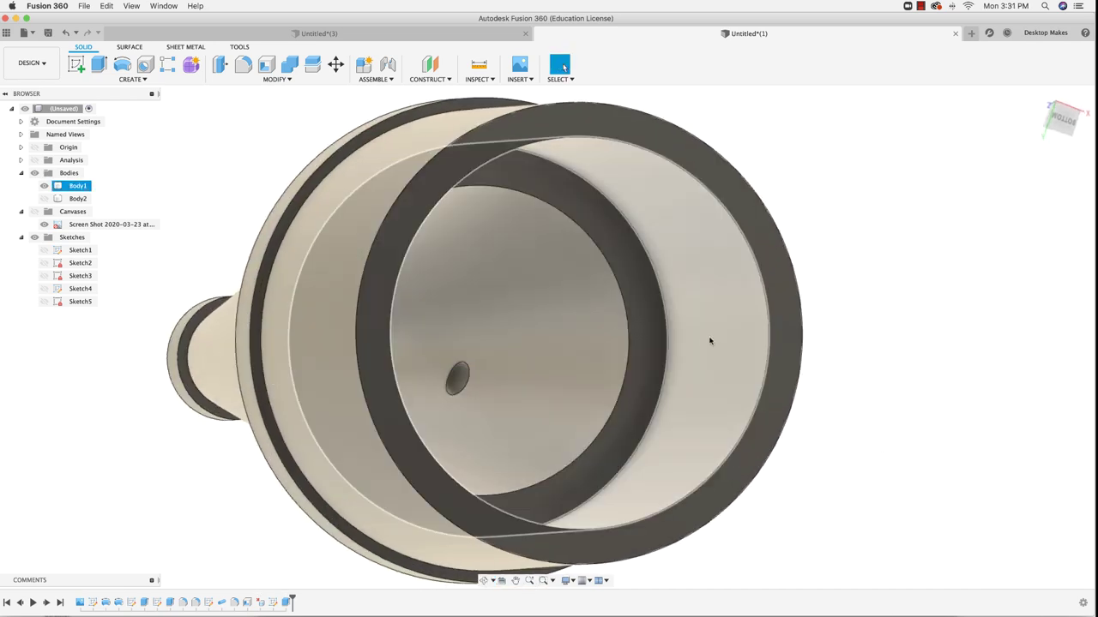
{"action": "middle_click_drag", "start_coordinate": [709, 341], "coordinate": [673, 297], "text": "shift"}
{"action": "key", "text": "Escape"}
{"action": "scroll", "coordinate": [651, 337], "scroll_direction": "down", "scroll_amount": 2}
{"action": "scroll", "coordinate": [650, 386], "scroll_direction": "down", "scroll_amount": 5}
{"action": "left_click", "coordinate": [767, 245]}
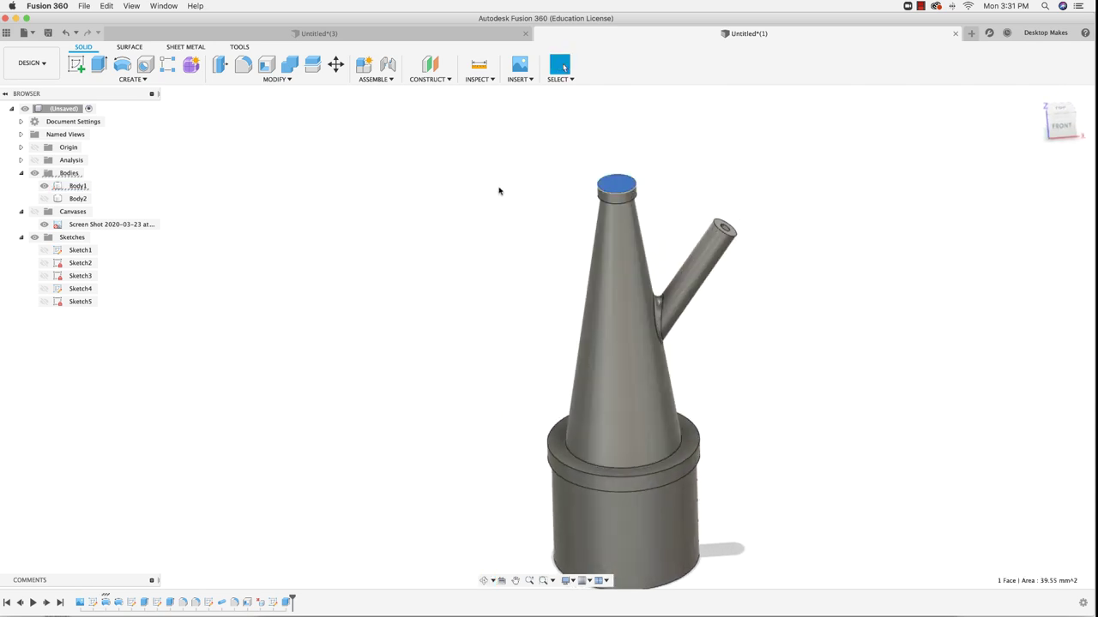
Step: Sketch a 3 mm diameter circle centred on the cone's top face
{"action": "left_click", "coordinate": [76, 64]}
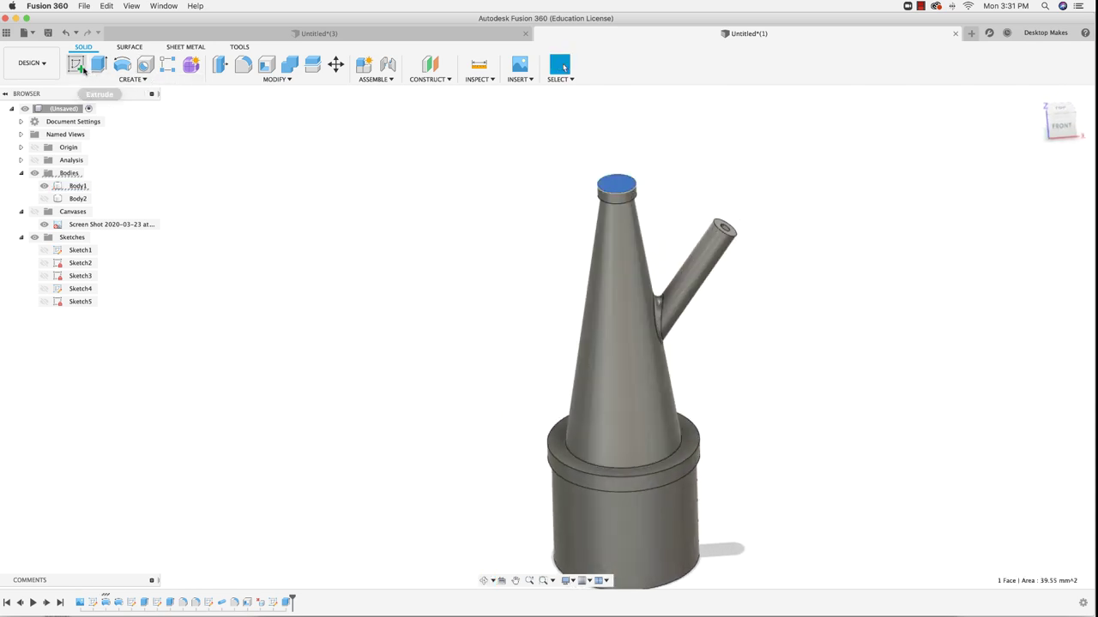
{"action": "left_click", "coordinate": [611, 184]}
{"action": "scroll", "coordinate": [542, 350], "scroll_direction": "up", "scroll_amount": 8}
{"action": "key", "text": "c"}
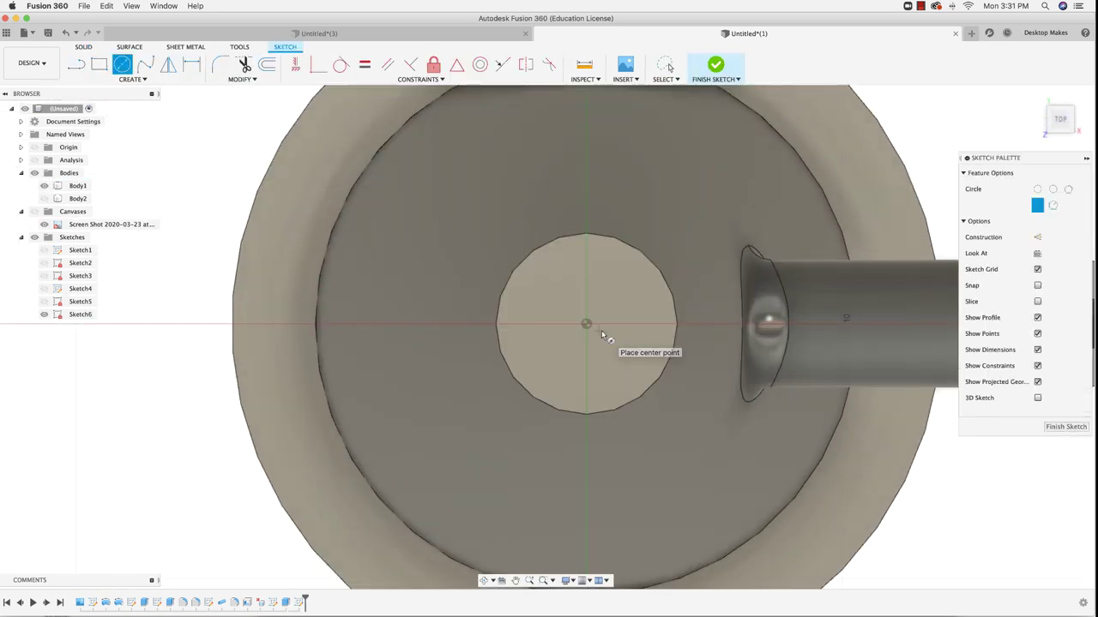
{"action": "left_click", "coordinate": [586, 324]}
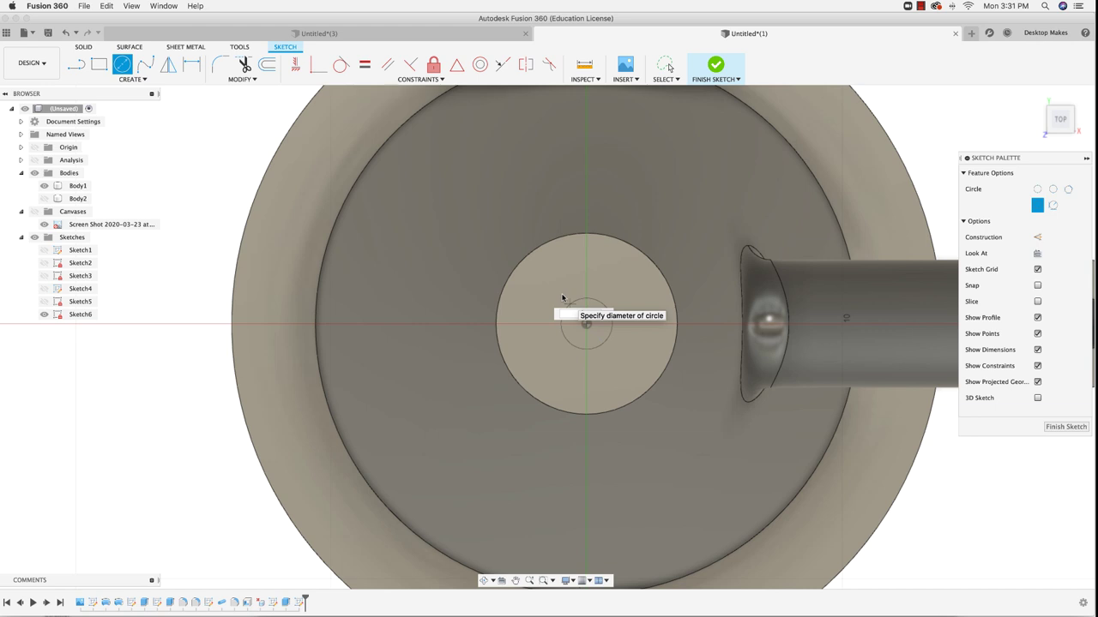
{"action": "type", "text": "2"}
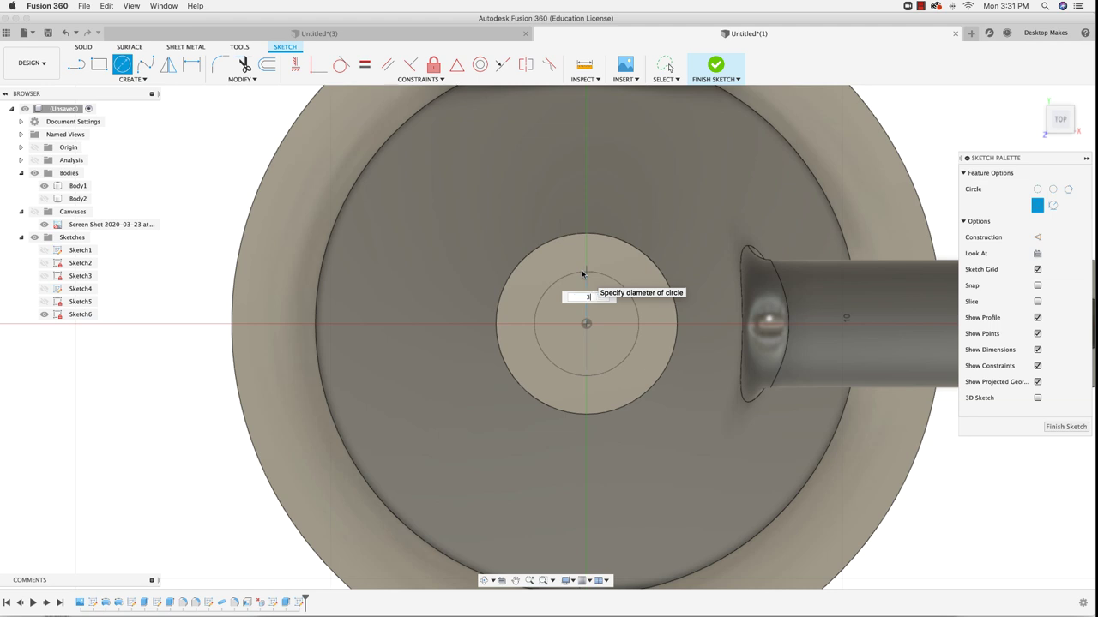
{"action": "key", "text": "Tab"}
{"action": "key", "text": "Return"}
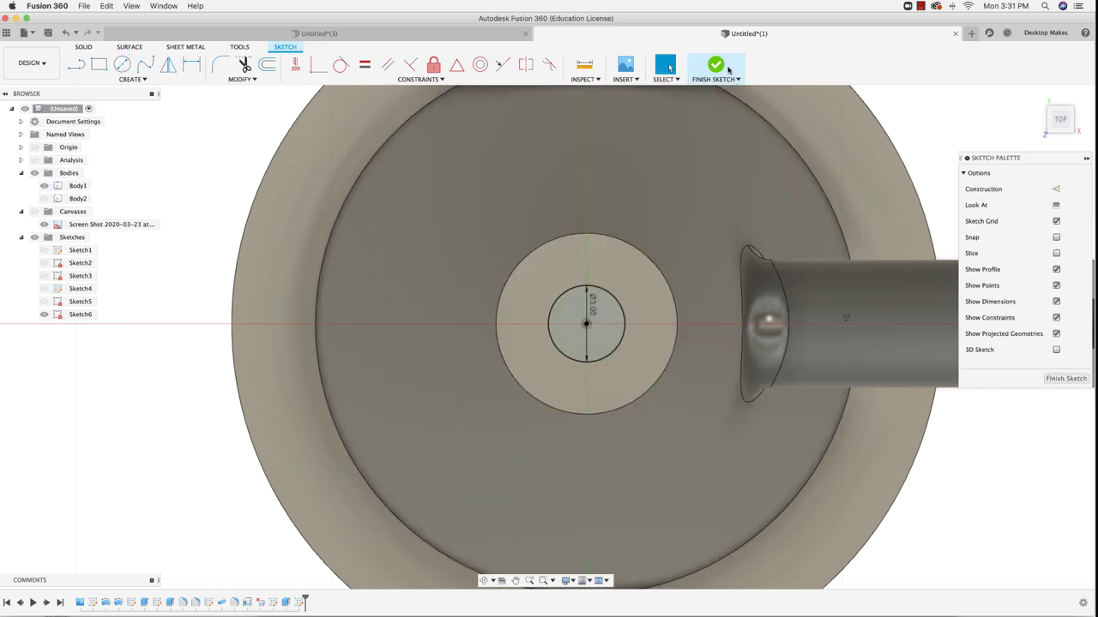
{"action": "left_click", "coordinate": [716, 65]}
{"action": "scroll", "coordinate": [656, 399], "scroll_direction": "down", "scroll_amount": 5}
{"action": "middle_click_drag", "start_coordinate": [656, 398], "coordinate": [603, 322], "text": "shift"}
Step: Cut the 3 mm top circle down through the whole body with an All-extent extrude
{"action": "scroll", "coordinate": [604, 321], "scroll_direction": "down", "scroll_amount": 3}
{"action": "left_click", "coordinate": [599, 279]}
{"action": "key", "text": "e"}
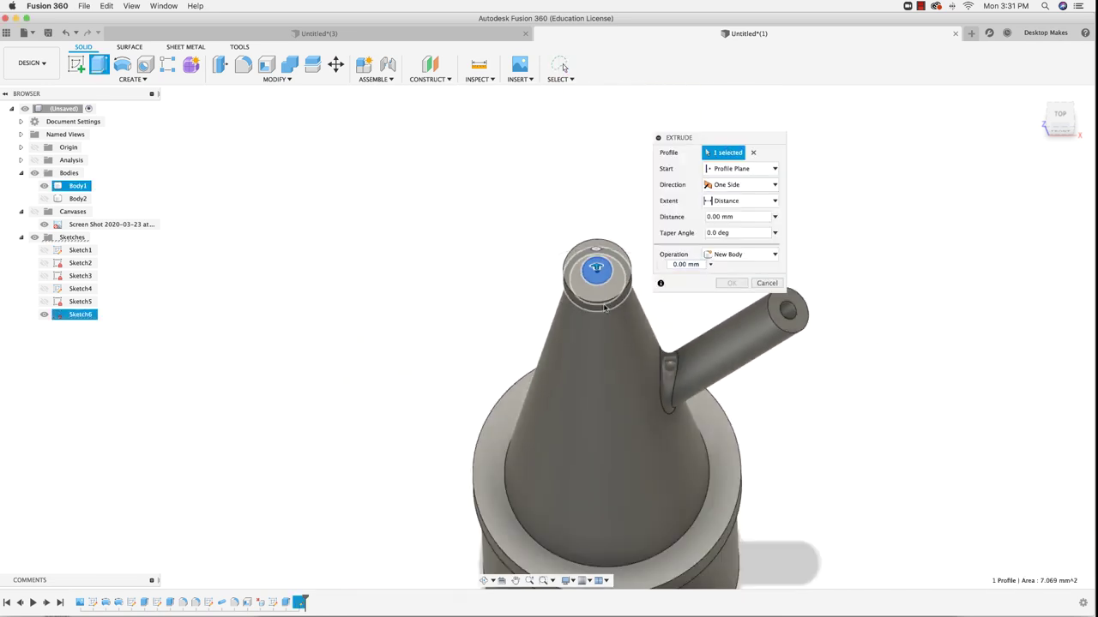
{"action": "left_click_drag", "start_coordinate": [598, 272], "coordinate": [606, 457]}
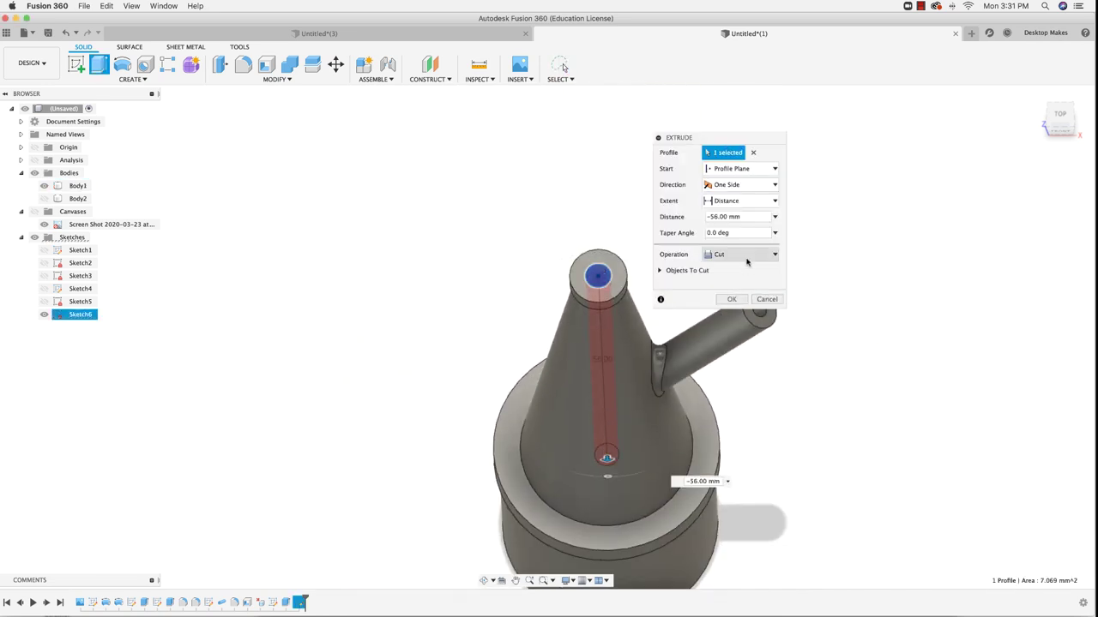
{"action": "left_click", "coordinate": [745, 200]}
{"action": "left_click", "coordinate": [728, 225]}
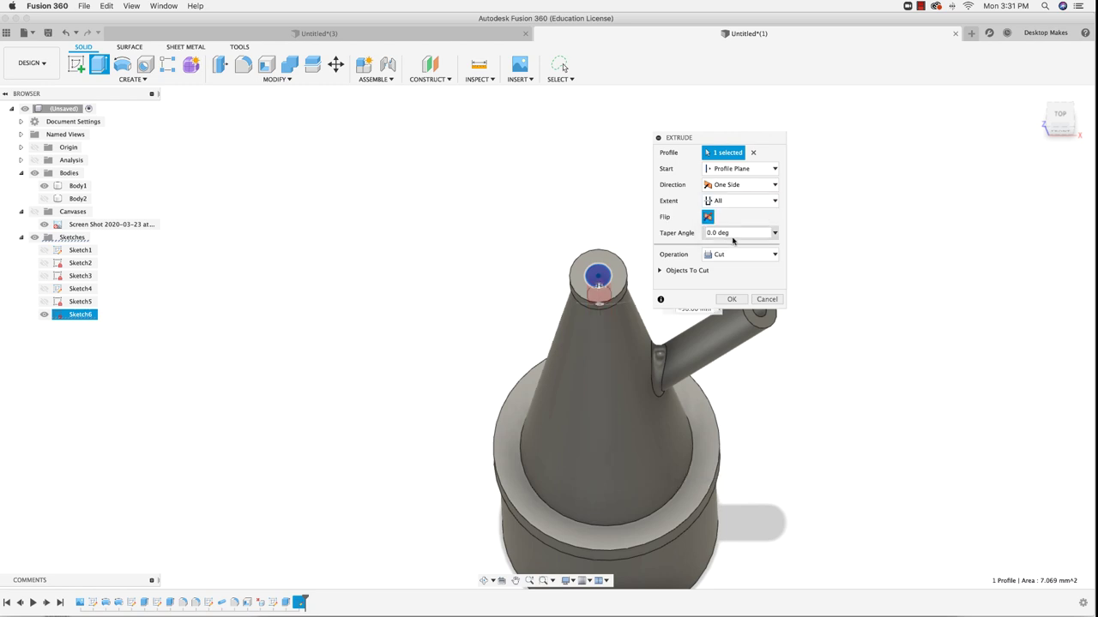
{"action": "middle_click_drag", "start_coordinate": [768, 460], "coordinate": [740, 375]}
{"action": "left_click", "coordinate": [730, 317]}
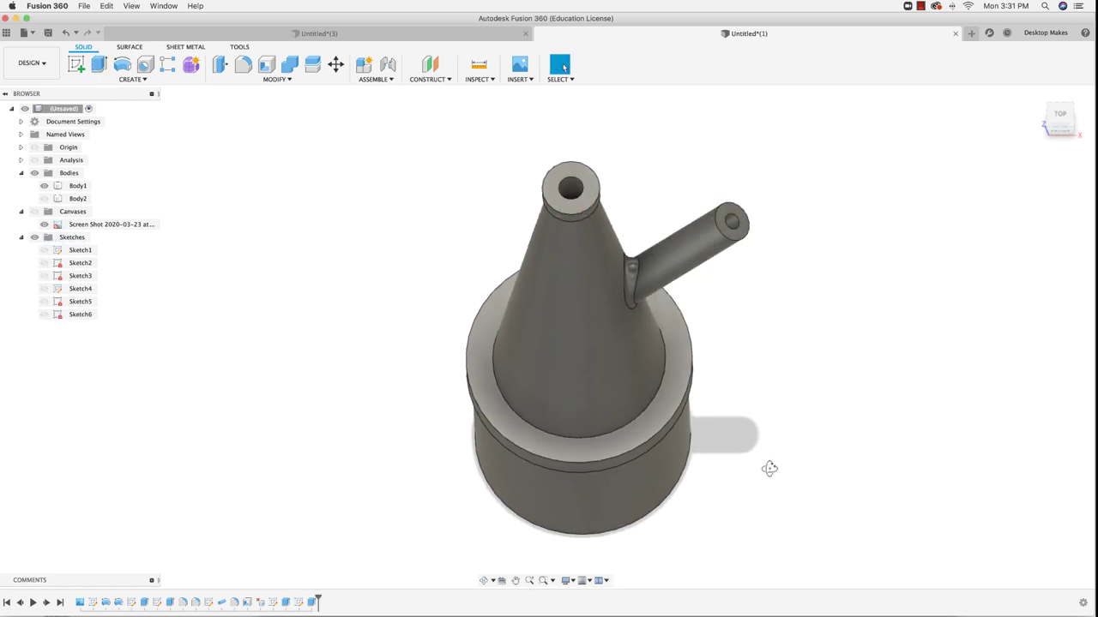
{"action": "middle_click_drag", "start_coordinate": [767, 465], "coordinate": [700, 359], "text": "shift"}
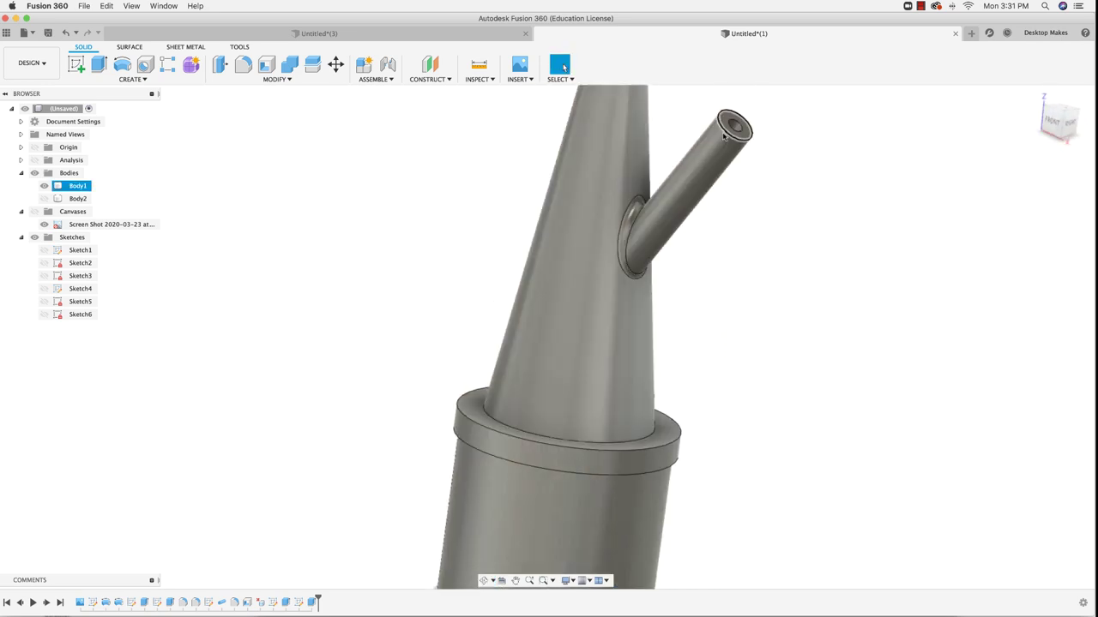
{"action": "scroll", "coordinate": [549, 300], "scroll_direction": "down", "scroll_amount": 5}
{"action": "middle_click_drag", "start_coordinate": [445, 218], "coordinate": [474, 208], "text": "shift"}
{"action": "scroll", "coordinate": [515, 386], "scroll_direction": "up", "scroll_amount": 5}
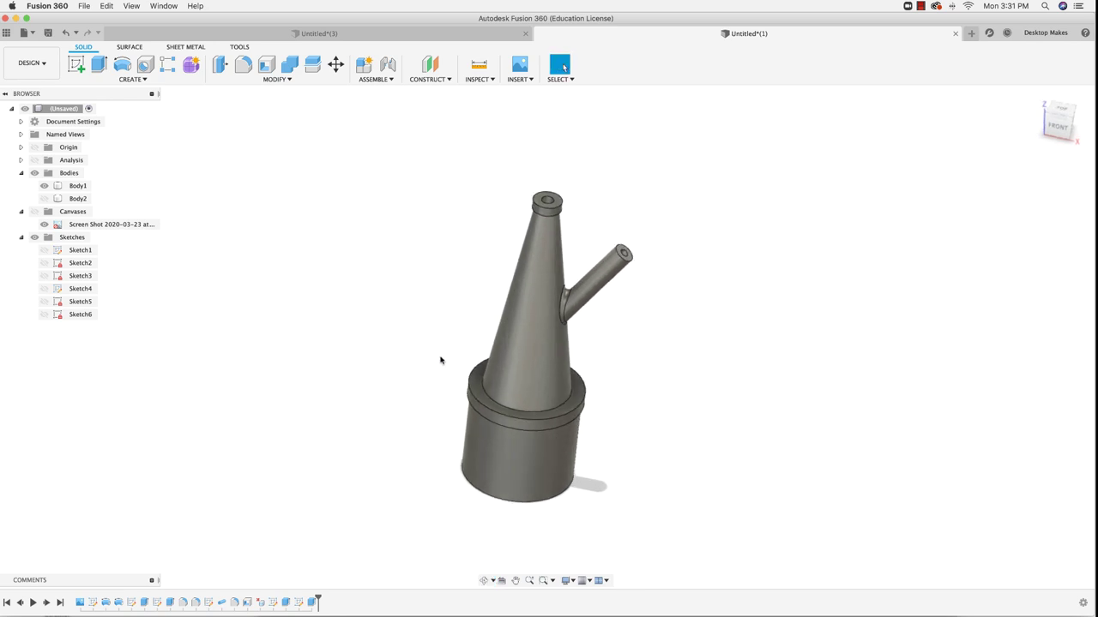
Step: Fillet the edge where the cone meets the base ring with a 1 mm radius
{"action": "key", "text": "f"}
{"action": "left_click", "coordinate": [532, 428]}
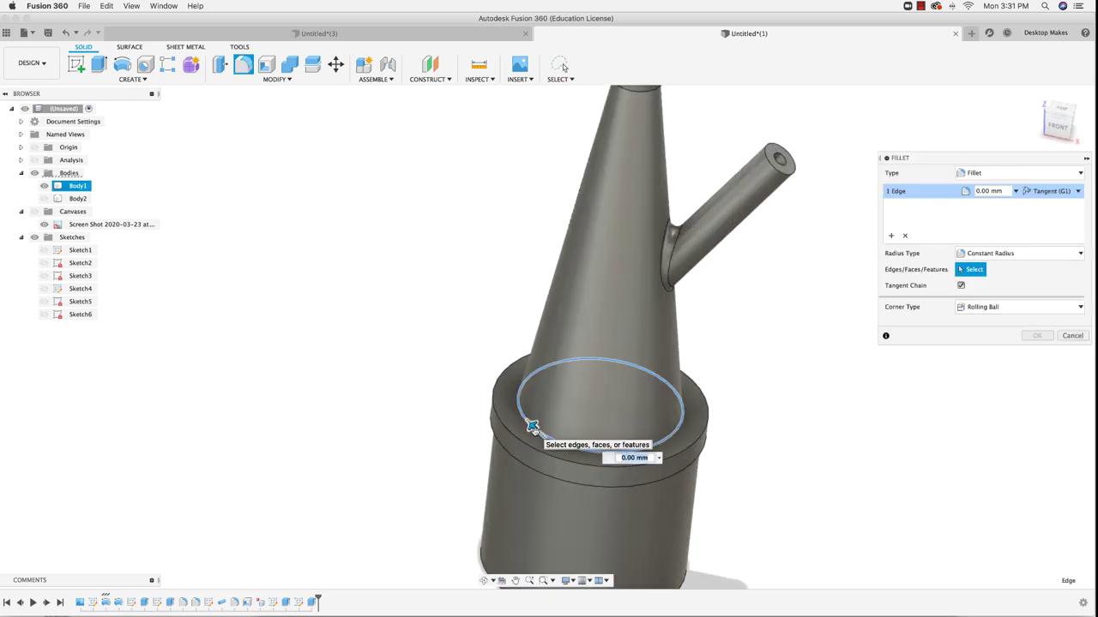
{"action": "type", "text": "1"}
{"action": "key", "text": "Return"}
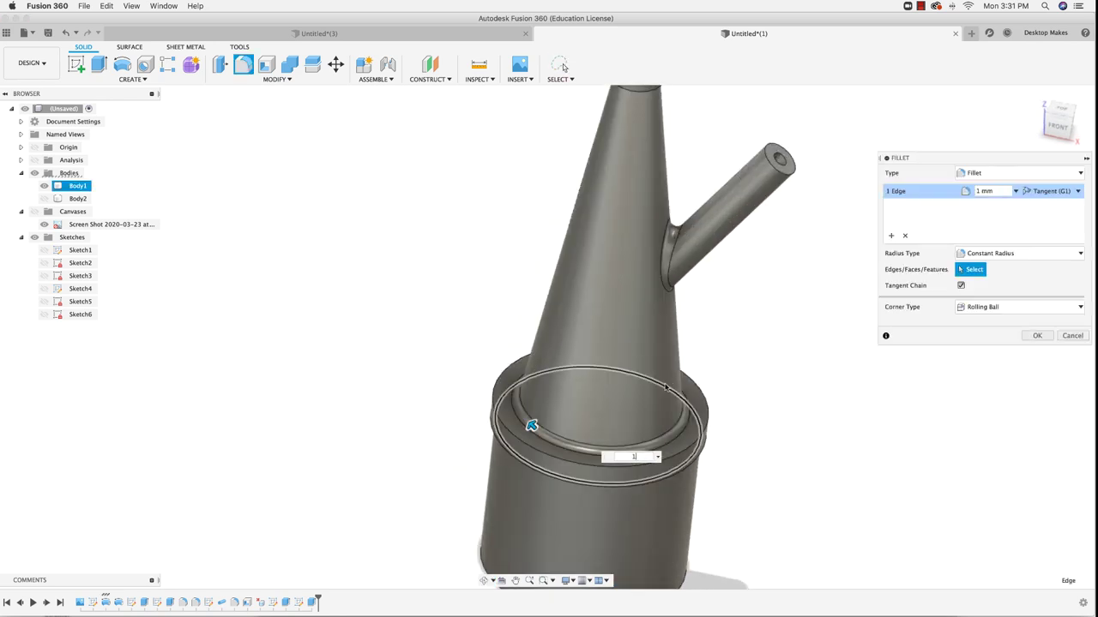
{"action": "middle_click_drag", "start_coordinate": [851, 387], "coordinate": [921, 337], "text": "shift"}
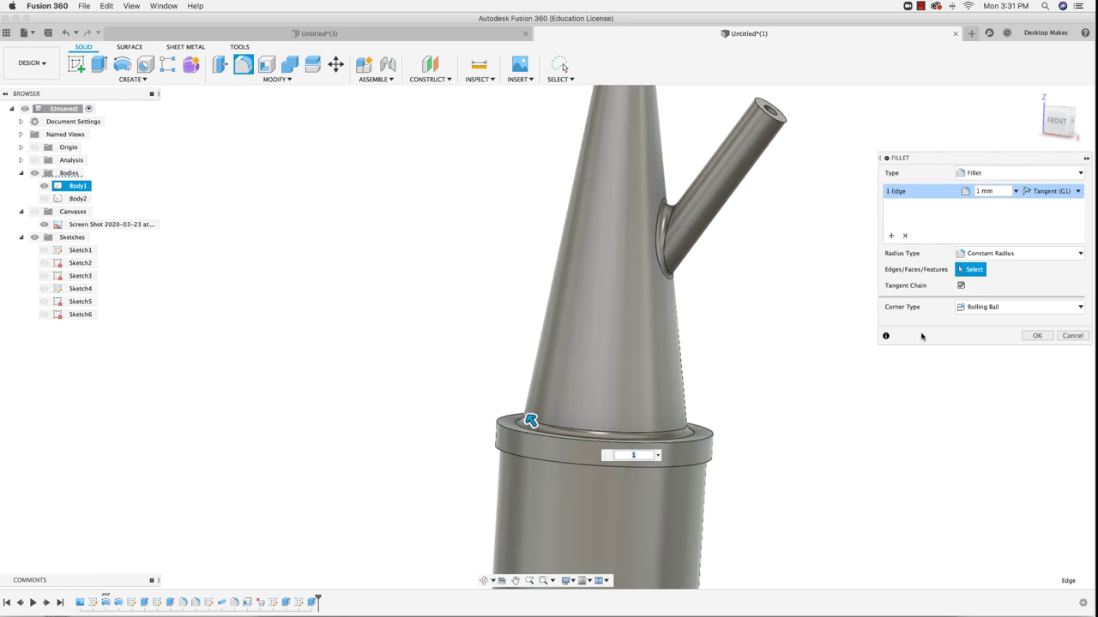
{"action": "left_click", "coordinate": [1037, 336]}
Step: Round the collar's lower circular edge with a second 1 mm fillet
{"action": "middle_click_drag", "start_coordinate": [1047, 340], "coordinate": [617, 411], "text": "shift"}
{"action": "key", "text": "f"}
{"action": "left_click", "coordinate": [634, 387]}
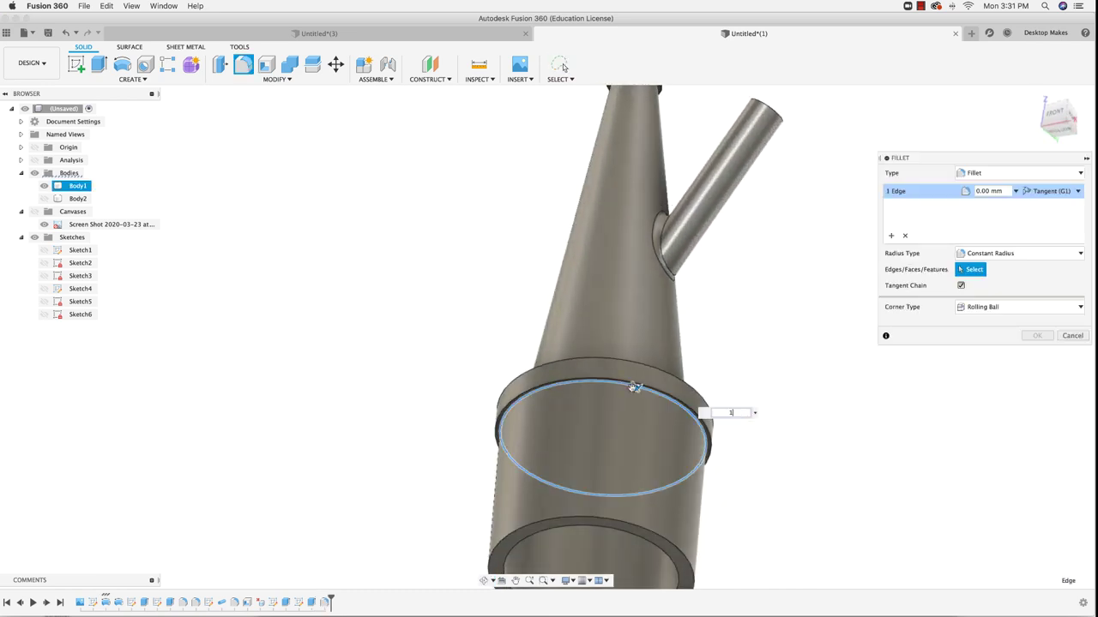
{"action": "key", "text": "Return"}
{"action": "left_click", "coordinate": [1037, 335]}
{"action": "middle_click_drag", "start_coordinate": [601, 343], "coordinate": [442, 292], "text": "shift"}
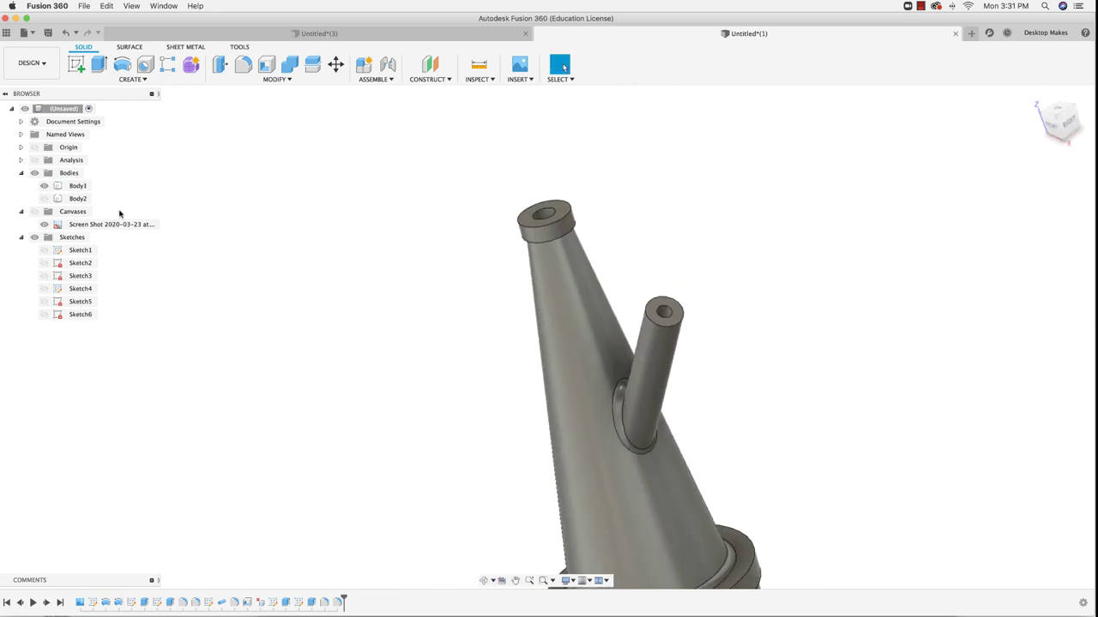
Step: Make the Body2 cap visible again and view the valve from an upright front angle
{"action": "left_click", "coordinate": [44, 198]}
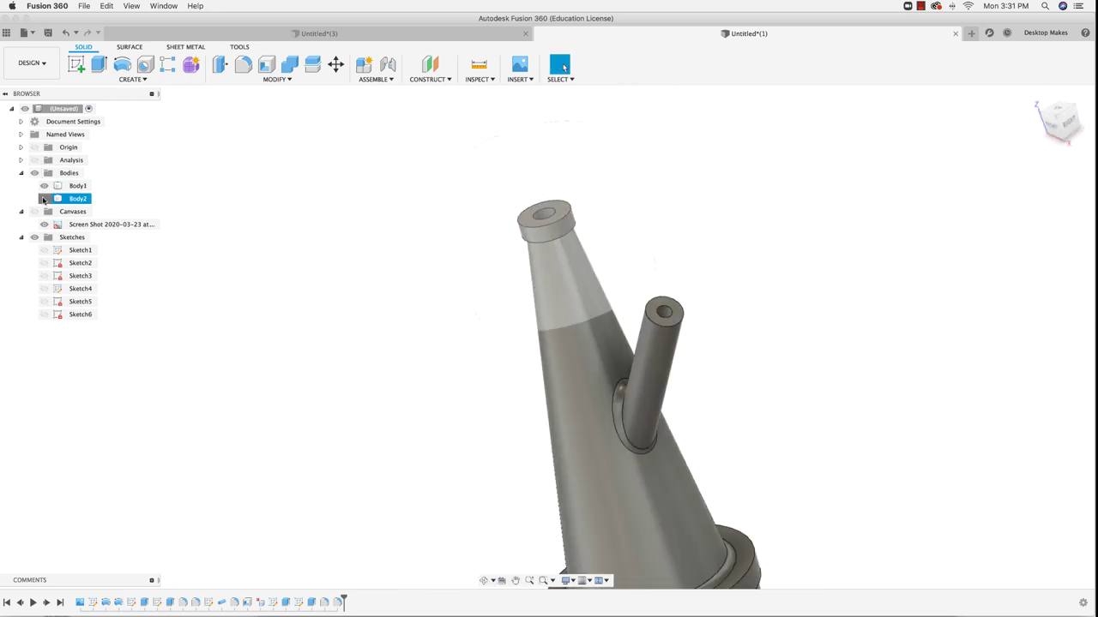
{"action": "scroll", "coordinate": [314, 306], "scroll_direction": "down", "scroll_amount": 5}
{"action": "middle_click_drag", "start_coordinate": [314, 307], "coordinate": [379, 286], "text": "shift"}
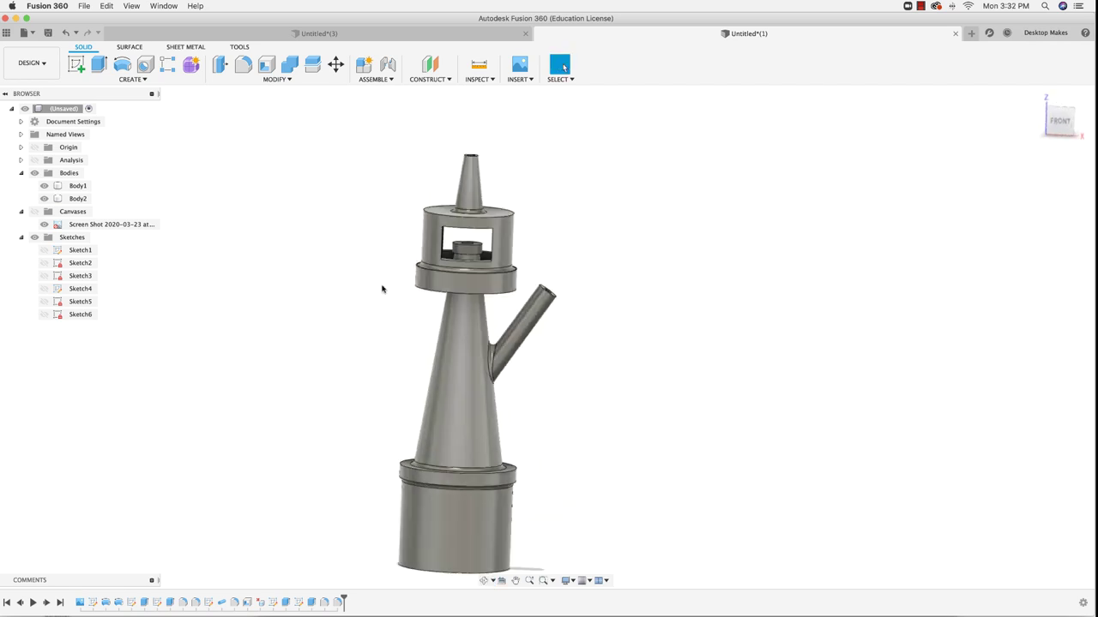
{"action": "key", "text": "super+Tab"}
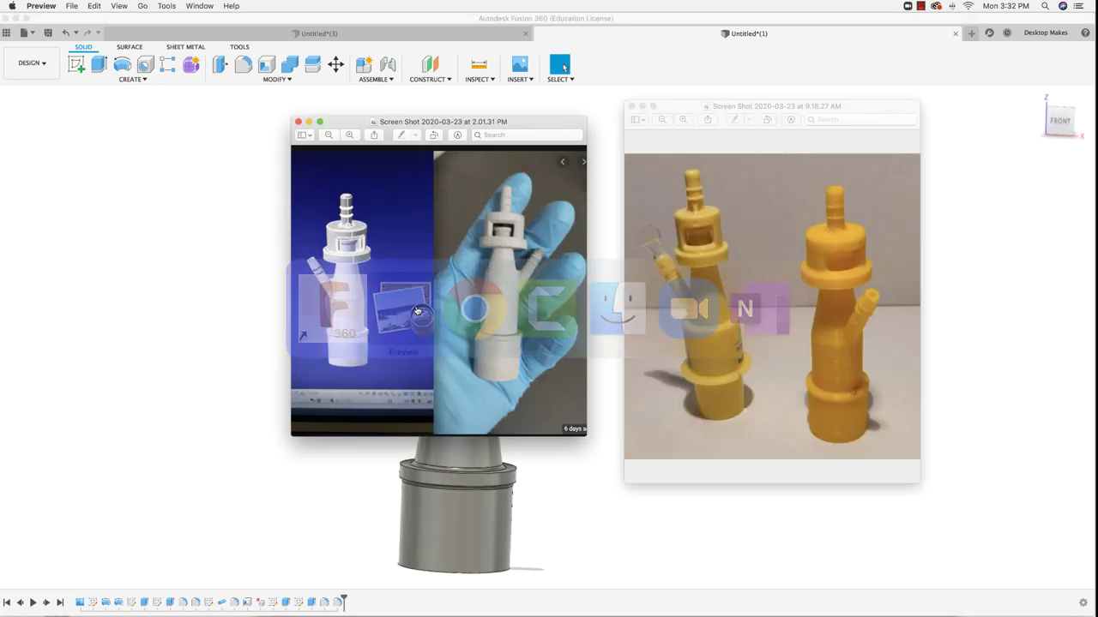
Step: Place Preview's 2.01.31 PM screenshot to the right of the Fusion valve model for comparison
{"action": "left_click_drag", "start_coordinate": [785, 97], "coordinate": [861, 129]}
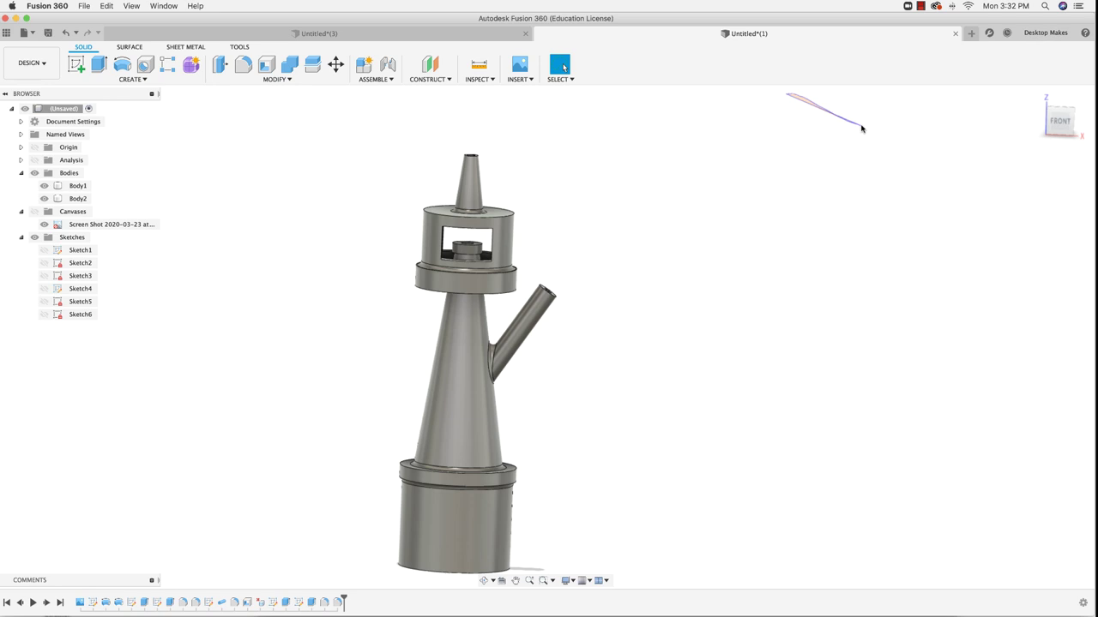
{"action": "key", "text": "super+Tab"}
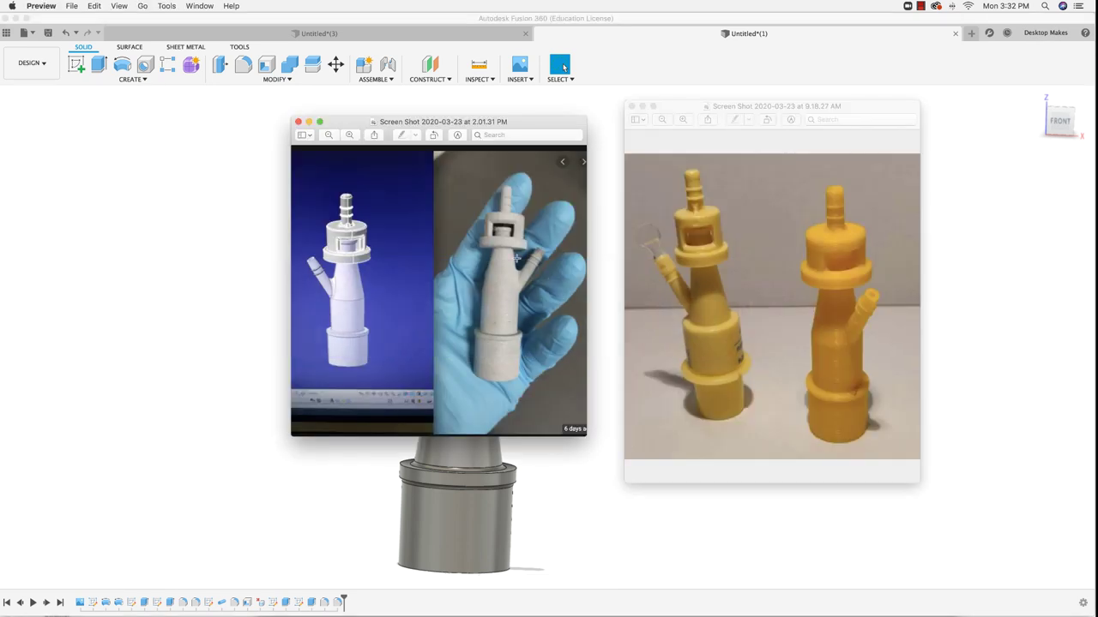
{"action": "left_click_drag", "start_coordinate": [547, 123], "coordinate": [862, 147]}
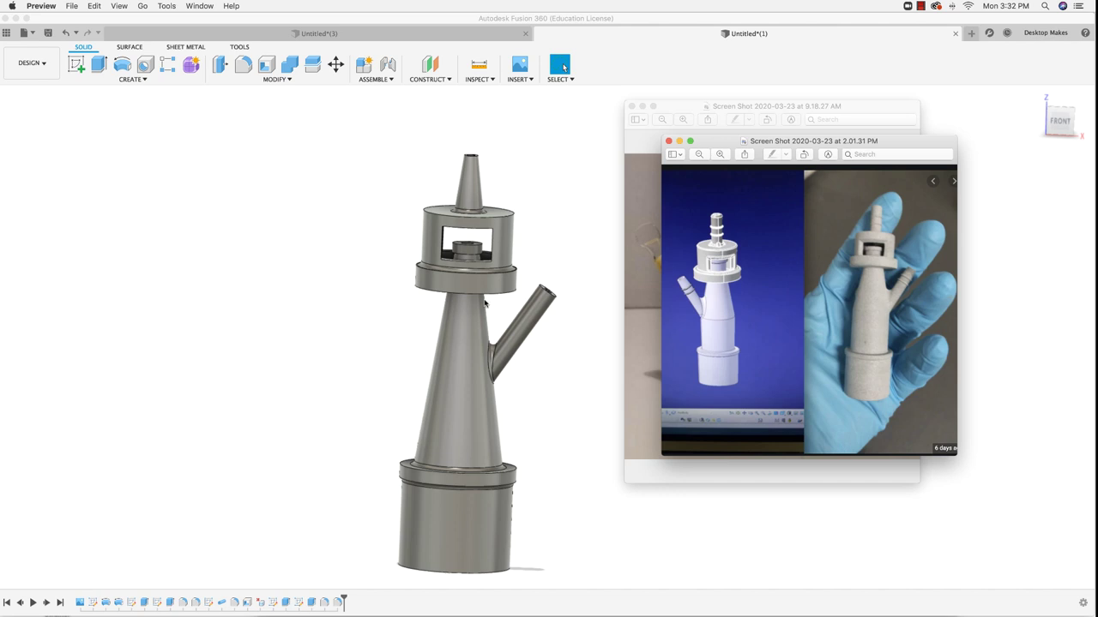
Step: Start a new sketch on the front plane and bring the top nozzle cone into view
{"action": "left_click", "coordinate": [576, 237]}
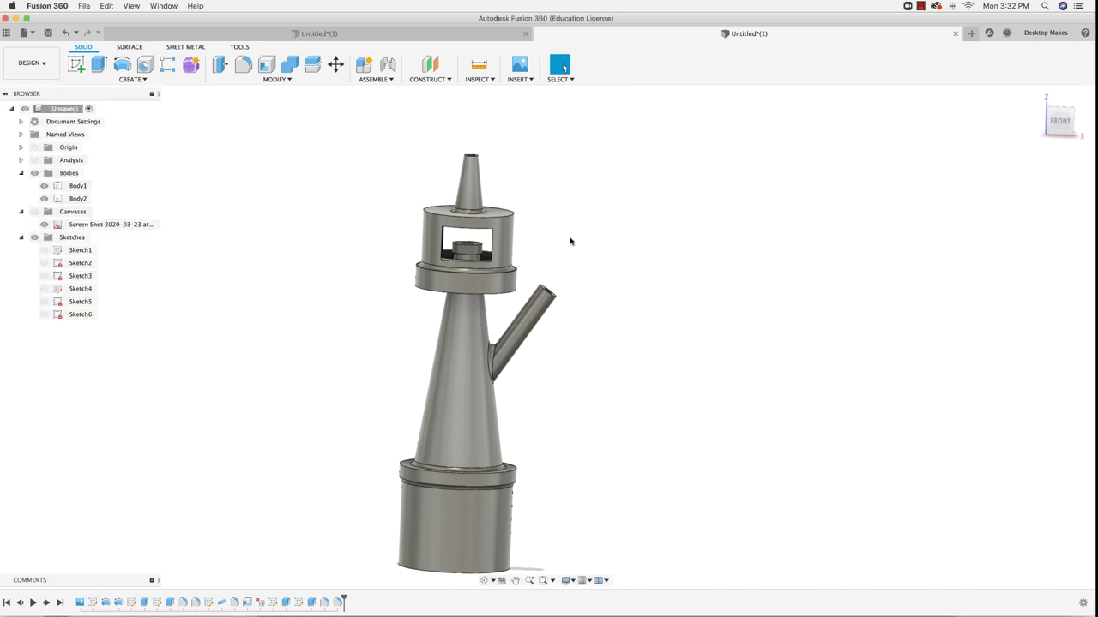
{"action": "left_click", "coordinate": [76, 64]}
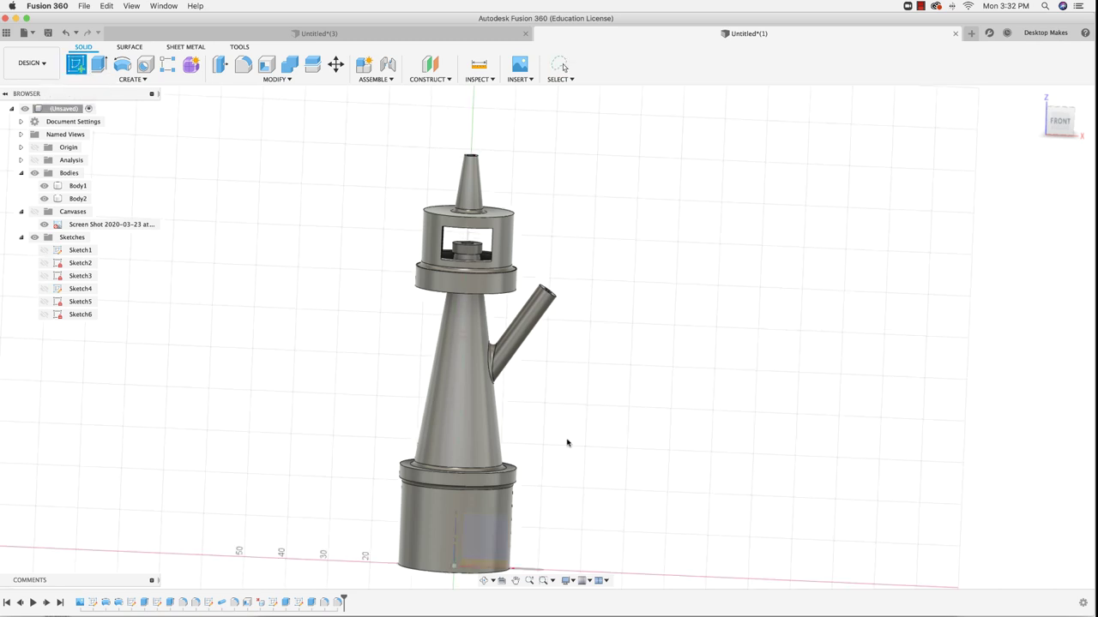
{"action": "left_click", "coordinate": [490, 545]}
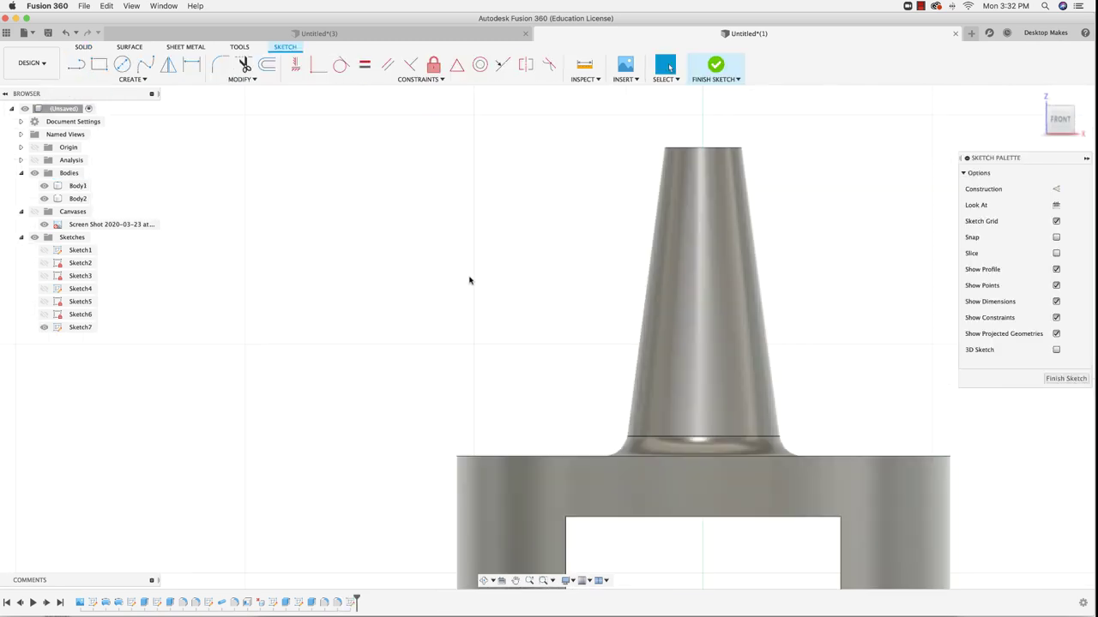
{"action": "middle_click_drag", "start_coordinate": [470, 280], "coordinate": [301, 299]}
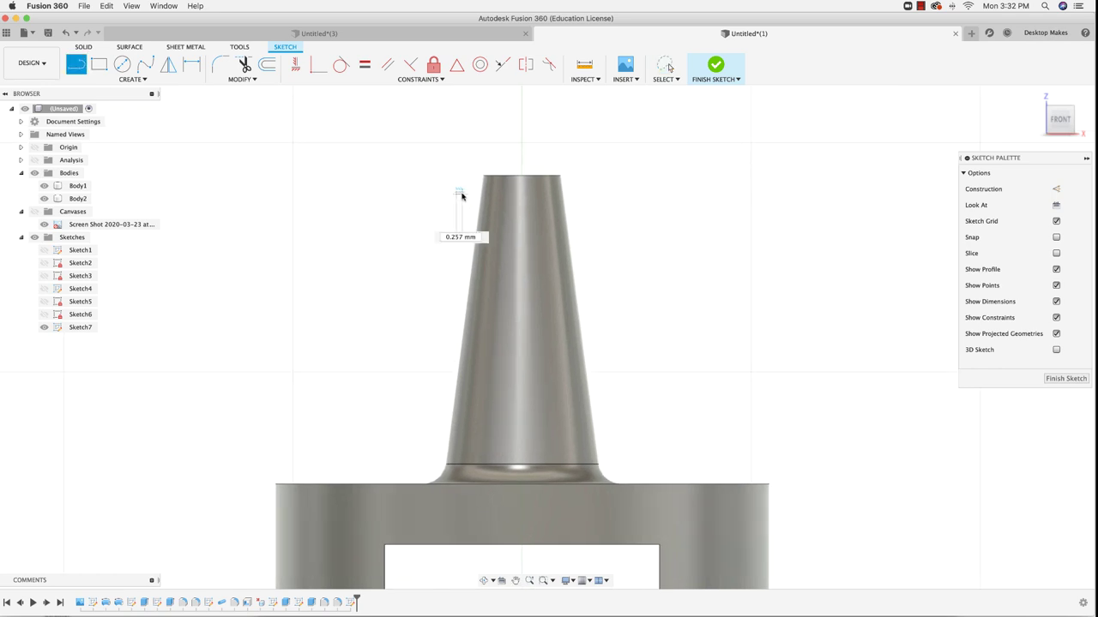
Step: Draw two horizontal lines across the top cone and drag them to their heights, one 8.354 mm long
{"action": "left_click", "coordinate": [593, 194]}
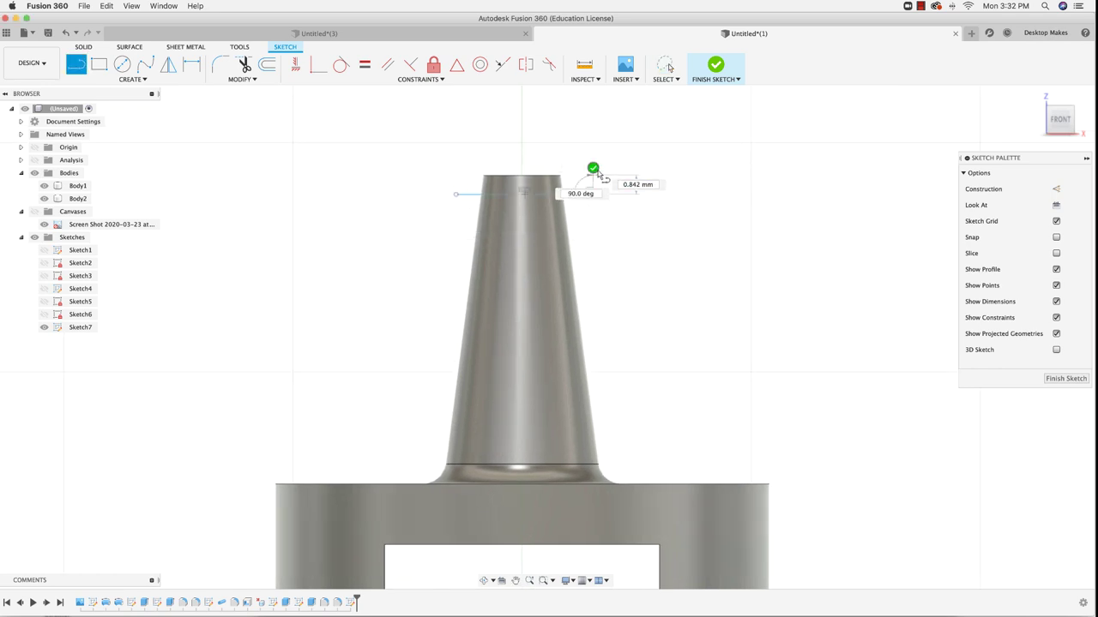
{"action": "left_click", "coordinate": [593, 167]}
{"action": "left_click", "coordinate": [439, 271]}
{"action": "left_click", "coordinate": [669, 273]}
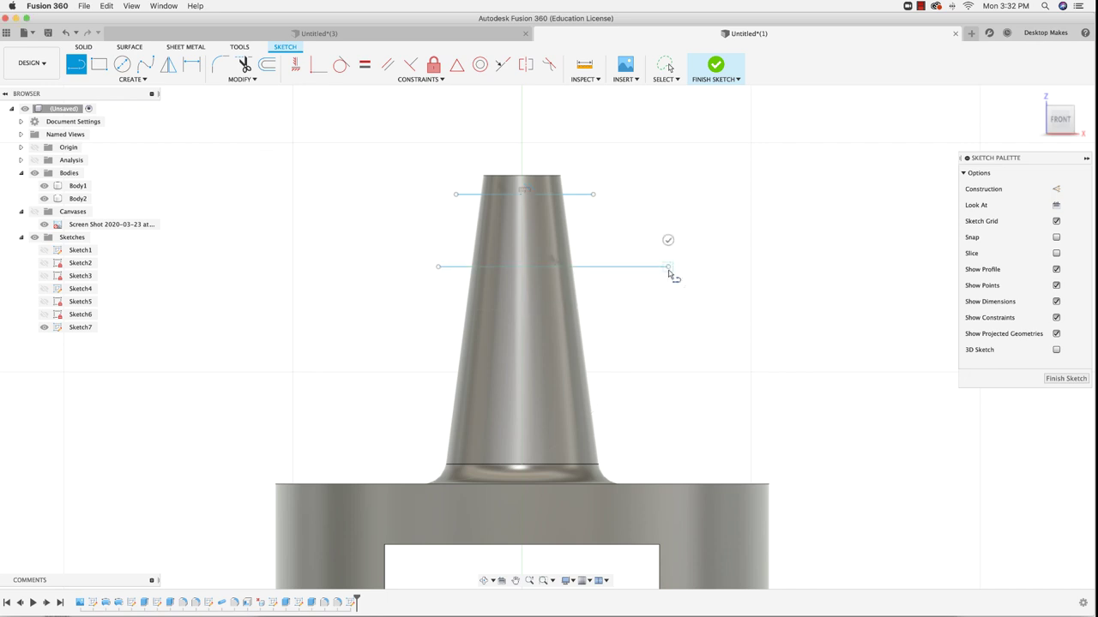
{"action": "key", "text": "Escape"}
{"action": "left_click_drag", "start_coordinate": [578, 195], "coordinate": [578, 198]}
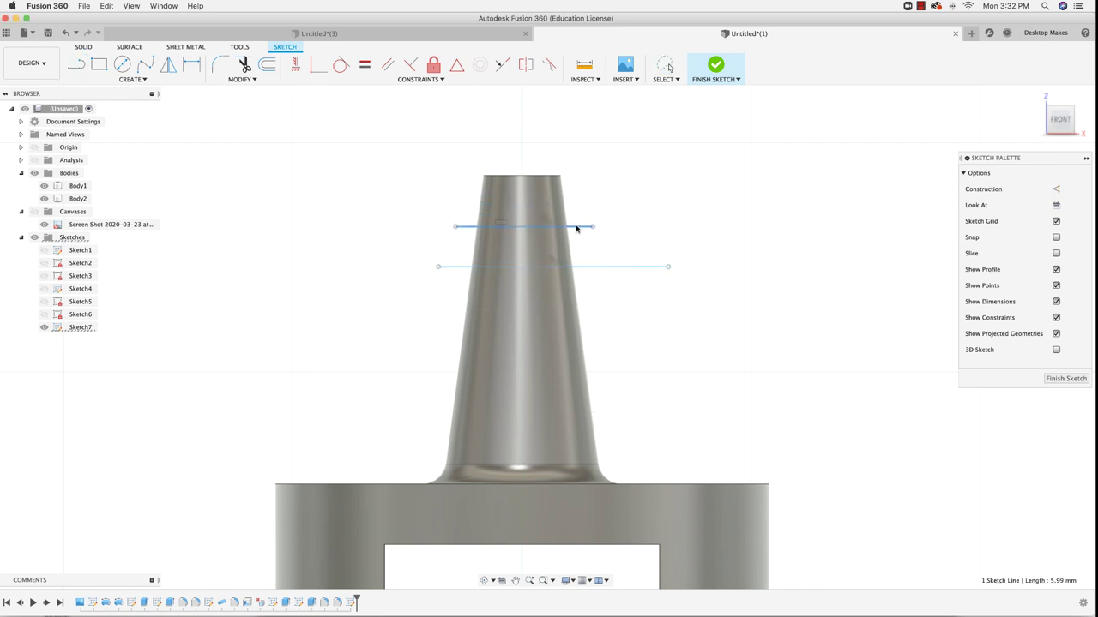
{"action": "left_click_drag", "start_coordinate": [608, 269], "coordinate": [577, 300]}
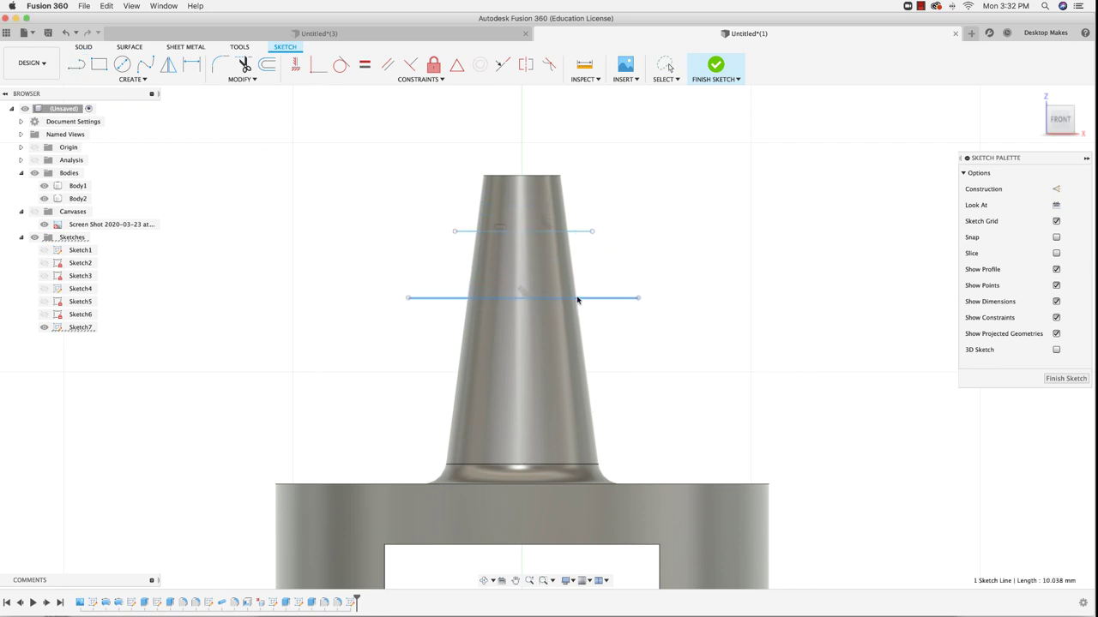
{"action": "left_click_drag", "start_coordinate": [591, 233], "coordinate": [611, 246]}
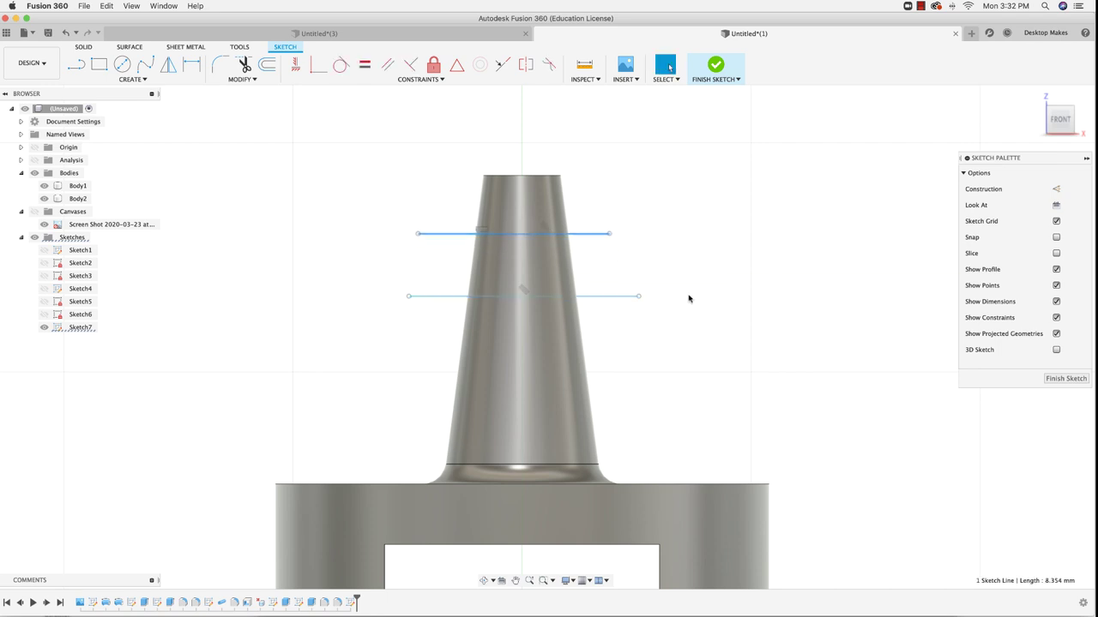
Step: Draw two lines across the angled side pipe near its open end
{"action": "scroll", "coordinate": [689, 298], "scroll_direction": "down", "scroll_amount": 10}
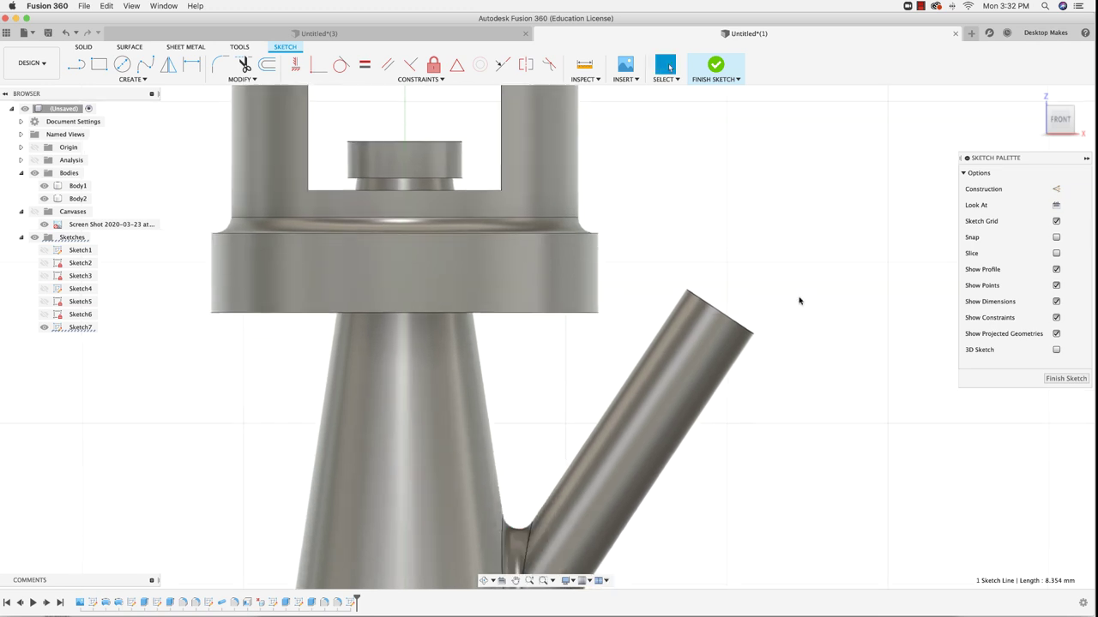
{"action": "scroll", "coordinate": [798, 300], "scroll_direction": "down", "scroll_amount": 5}
{"action": "key", "text": "l"}
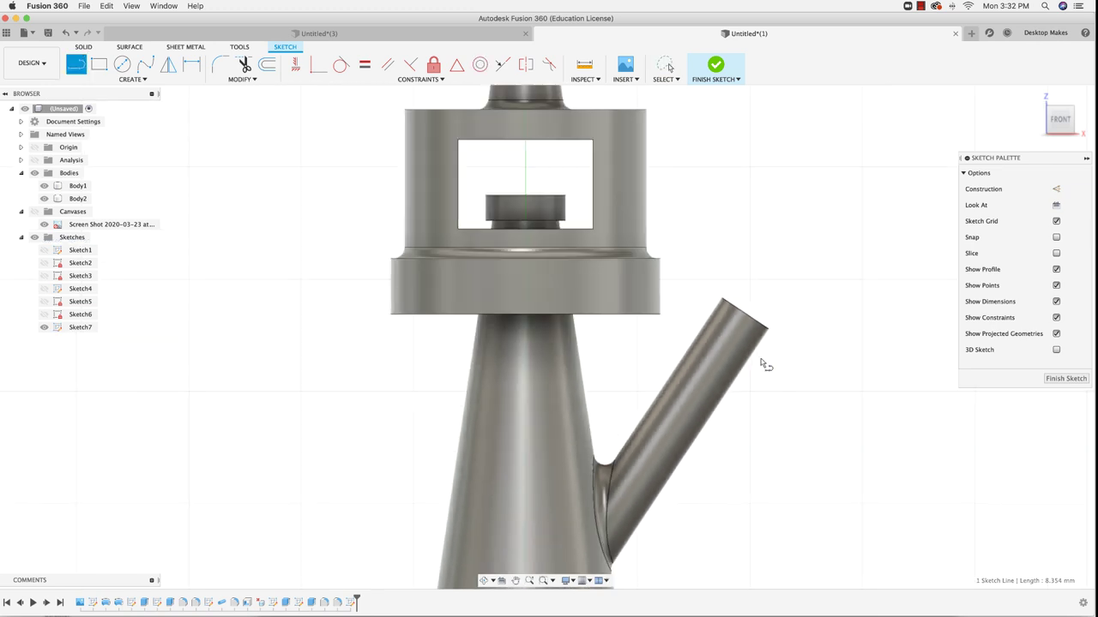
{"action": "left_click", "coordinate": [680, 326]}
{"action": "left_click", "coordinate": [769, 407]}
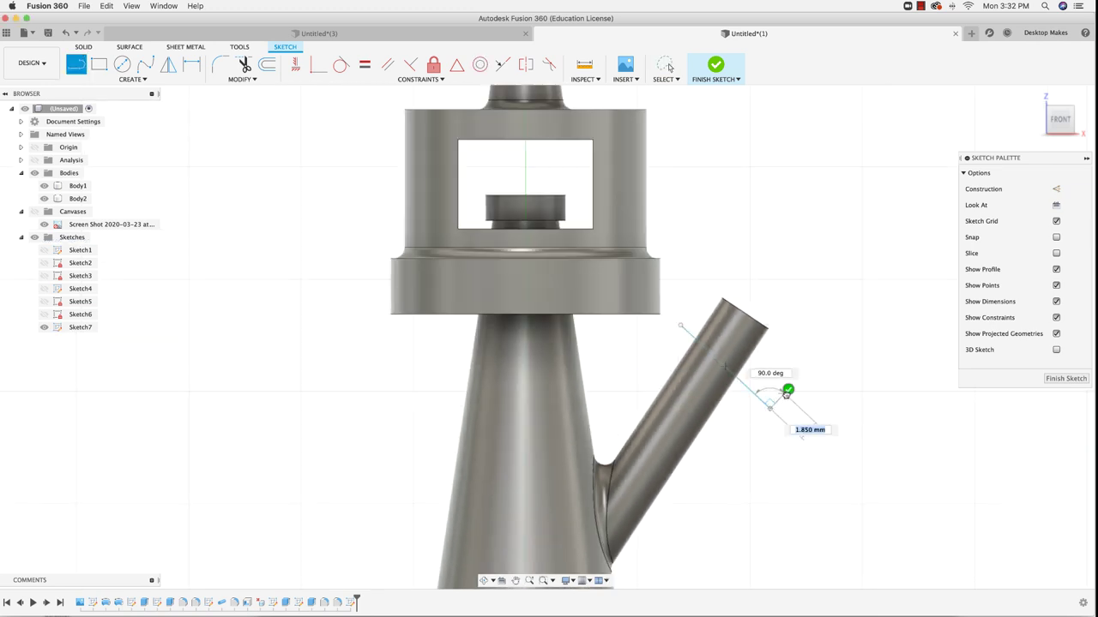
{"action": "key", "text": "Escape"}
{"action": "left_click", "coordinate": [654, 367]}
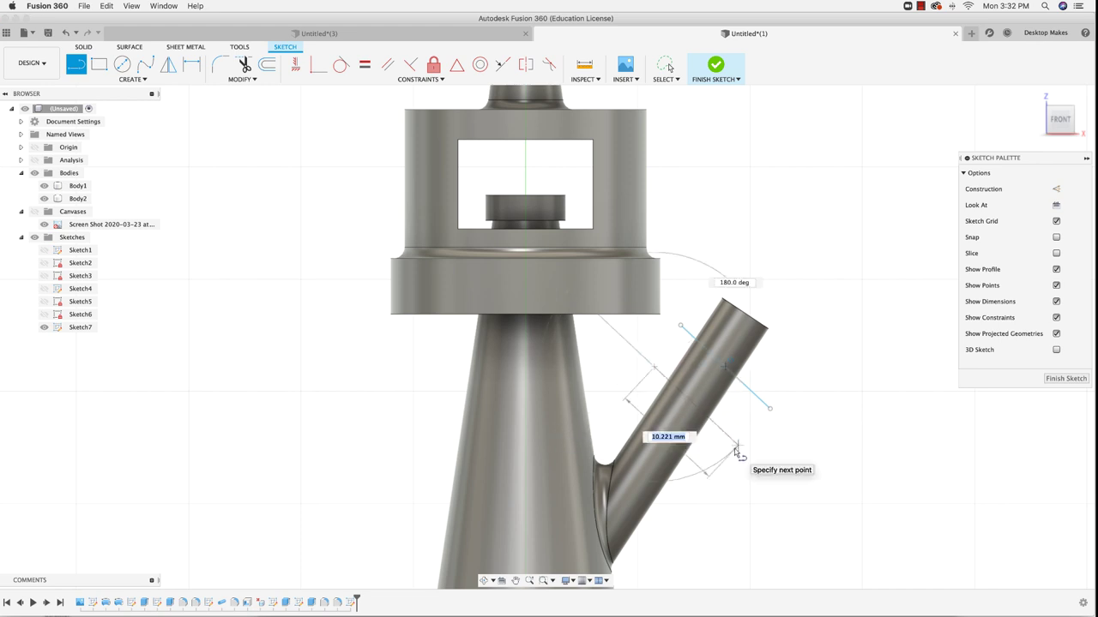
{"action": "left_click", "coordinate": [738, 444]}
{"action": "key", "text": "Escape"}
Step: Move the upper pipe line toward the opening, delete the lower one, and try a Parallel constraint
{"action": "scroll", "coordinate": [758, 378], "scroll_direction": "up", "scroll_amount": 3}
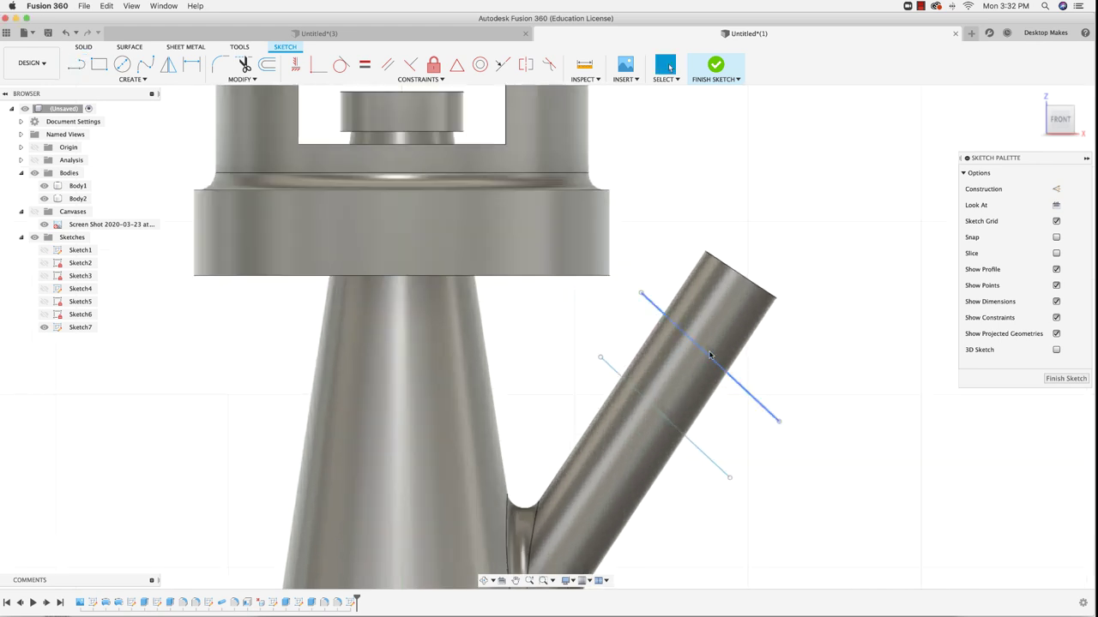
{"action": "left_click_drag", "start_coordinate": [748, 402], "coordinate": [759, 372]}
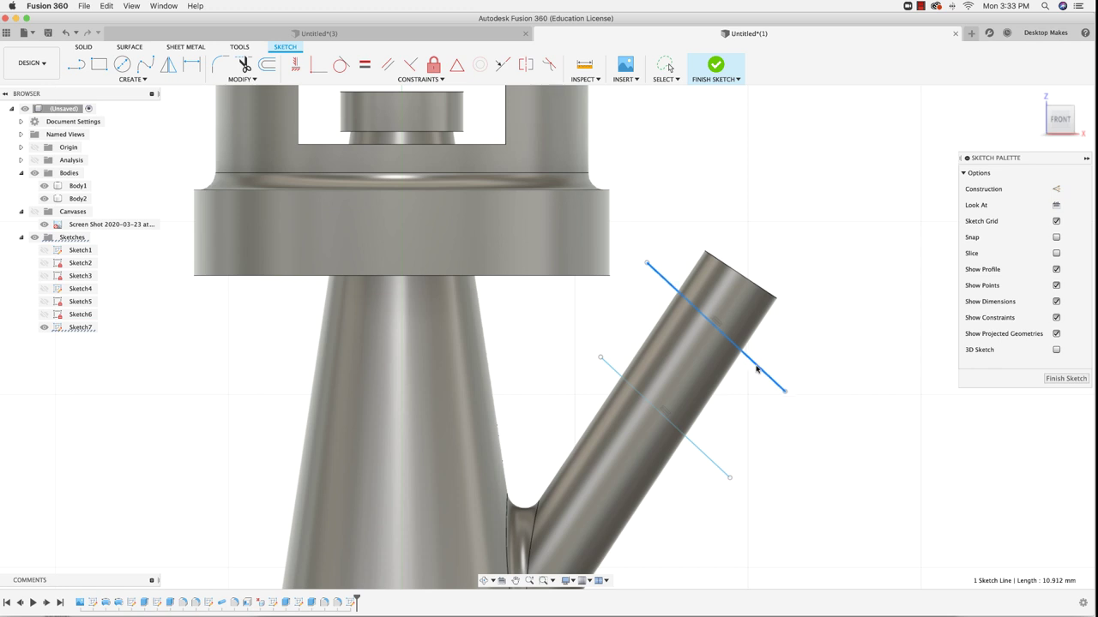
{"action": "left_click_drag", "start_coordinate": [701, 444], "coordinate": [703, 441]}
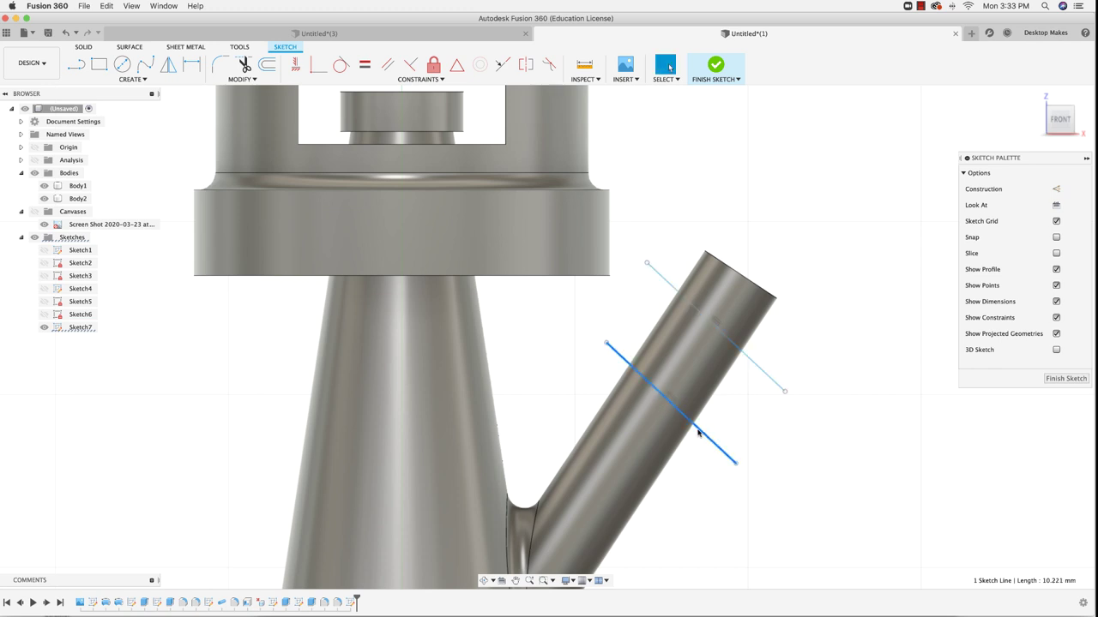
{"action": "key", "text": "Delete"}
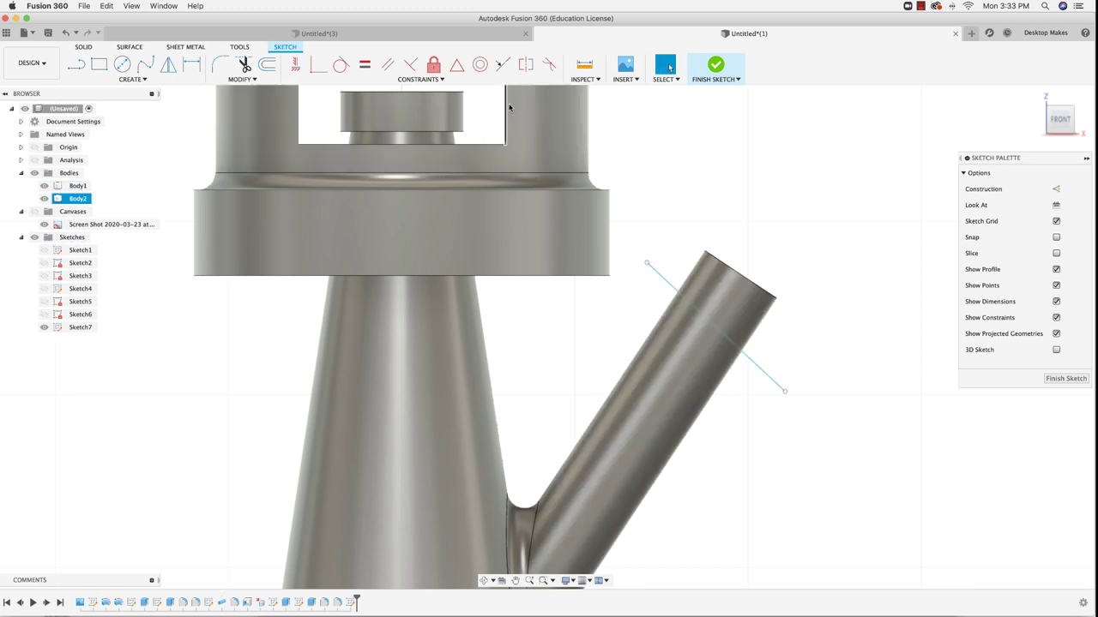
{"action": "left_click", "coordinate": [387, 64]}
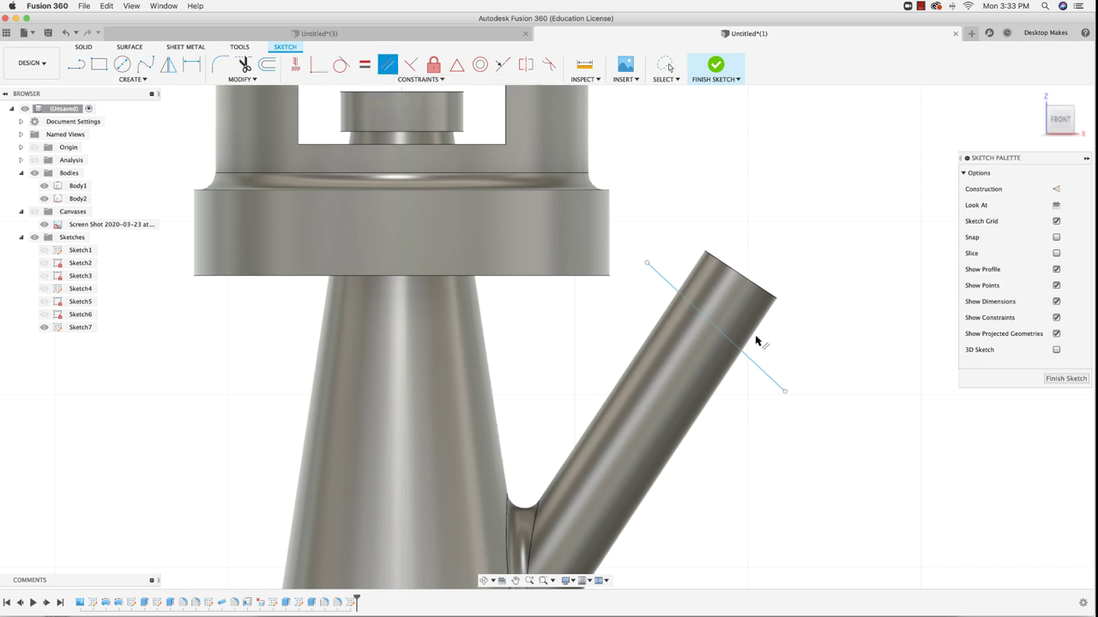
{"action": "left_click", "coordinate": [728, 337]}
{"action": "key", "text": "Escape"}
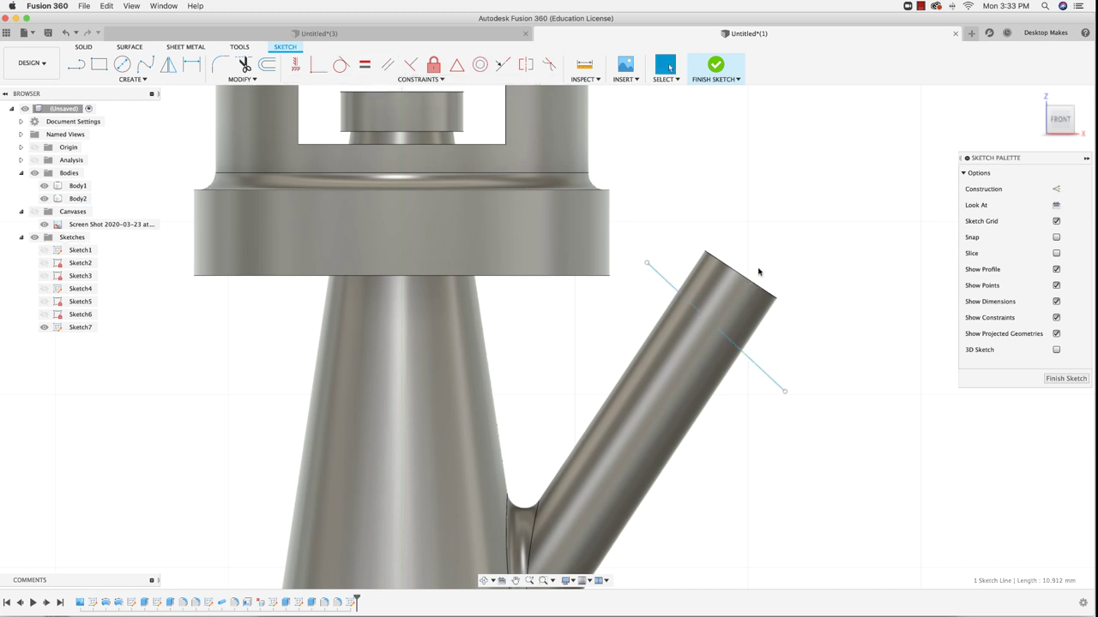
Step: Project the side pipe's rim edge and make the crossing line parallel to it
{"action": "key", "text": "p"}
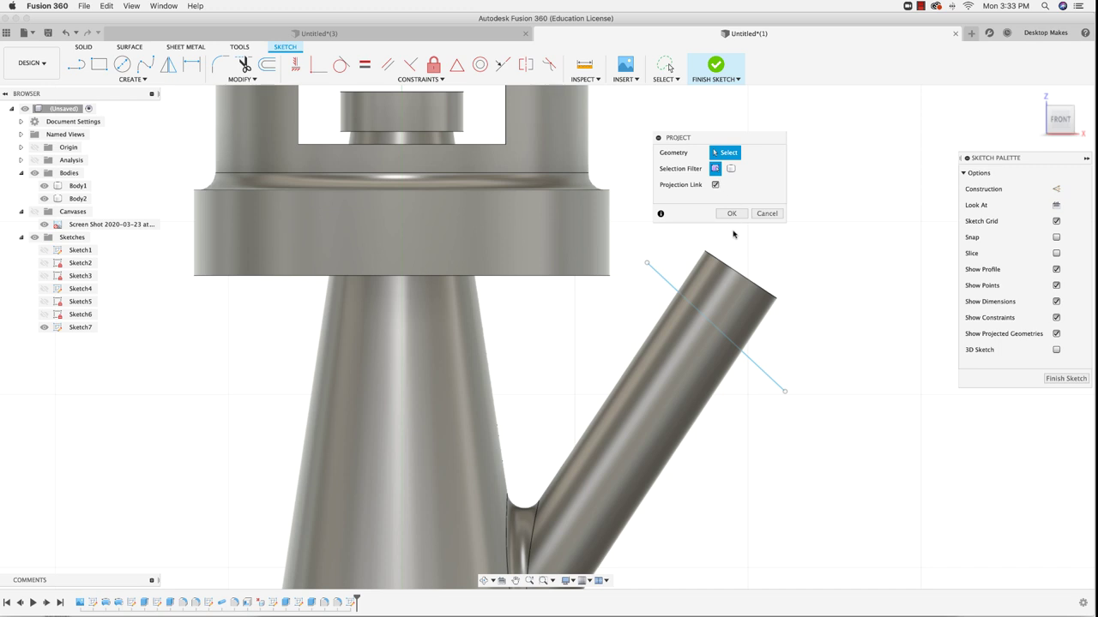
{"action": "left_click", "coordinate": [730, 268]}
{"action": "left_click", "coordinate": [732, 213]}
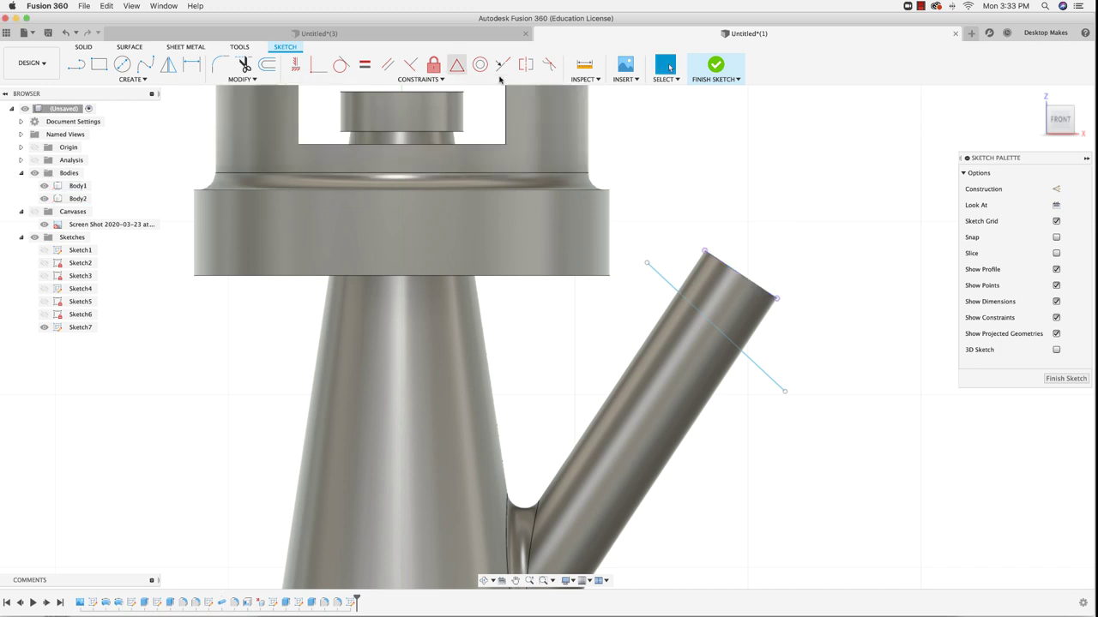
{"action": "left_click", "coordinate": [387, 64]}
{"action": "left_click", "coordinate": [666, 280]}
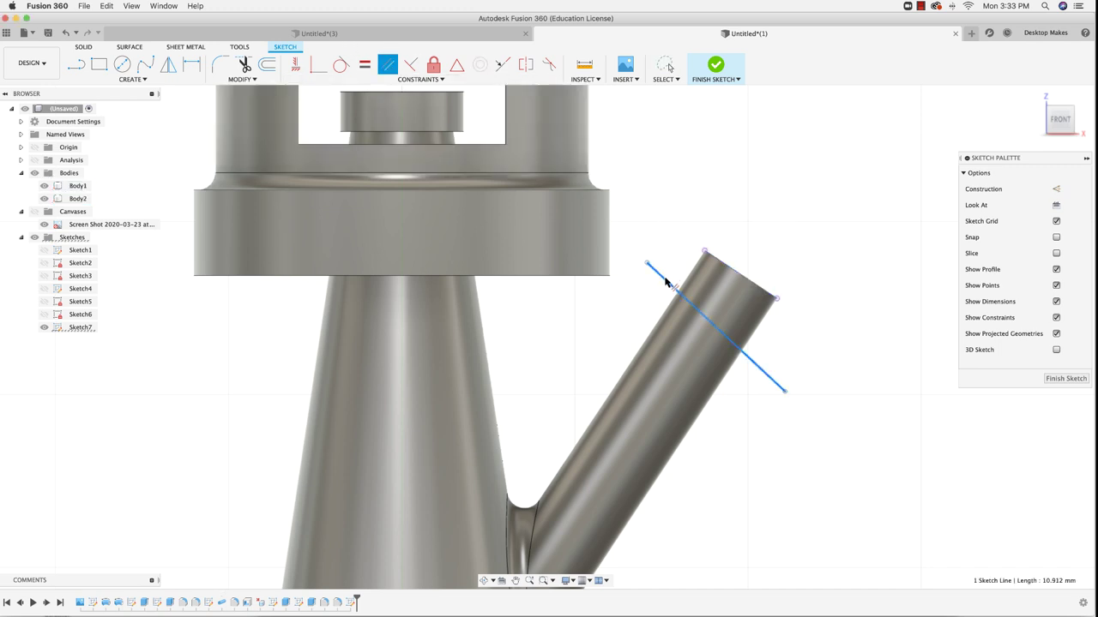
{"action": "left_click", "coordinate": [756, 287]}
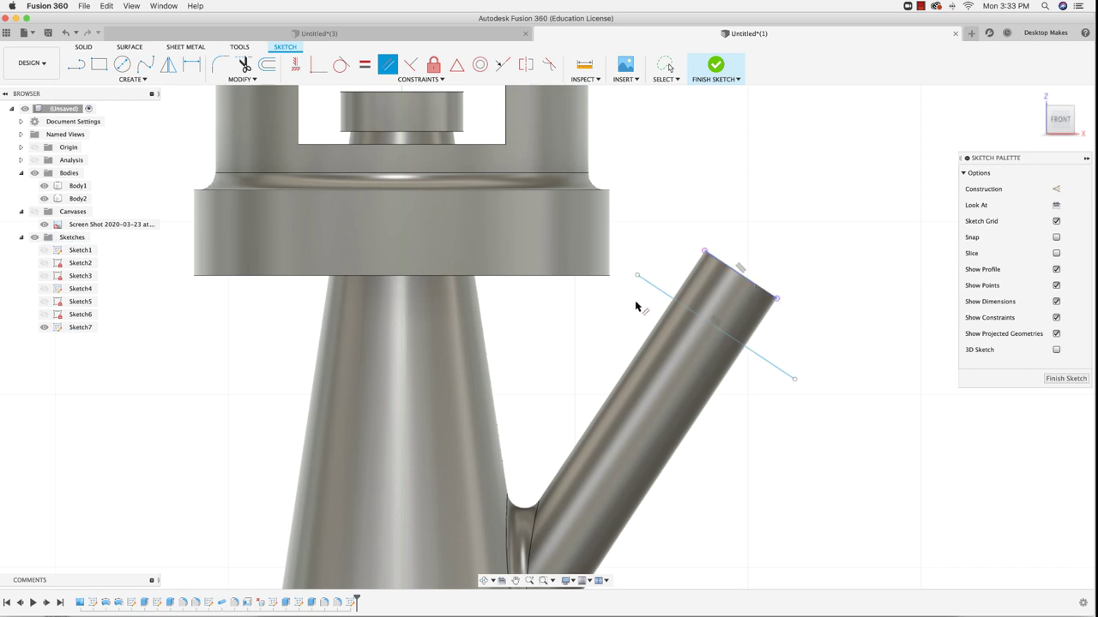
Step: Add a second line across the angled tube, constrained parallel to the tube's opening
{"action": "key", "text": "l"}
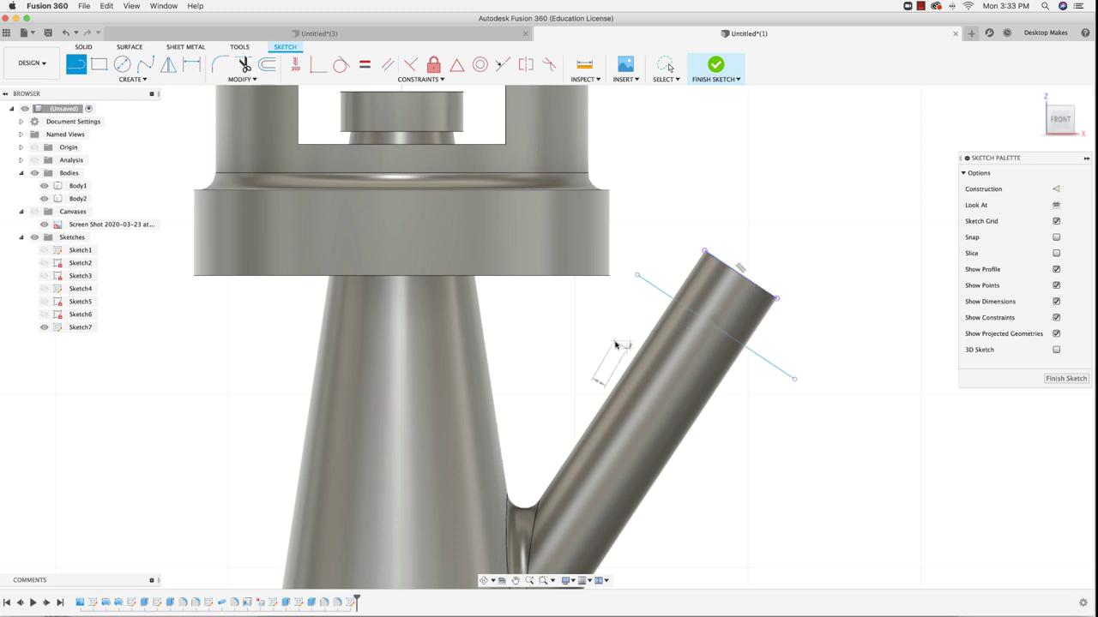
{"action": "left_click", "coordinate": [614, 343]}
{"action": "left_click", "coordinate": [770, 448]}
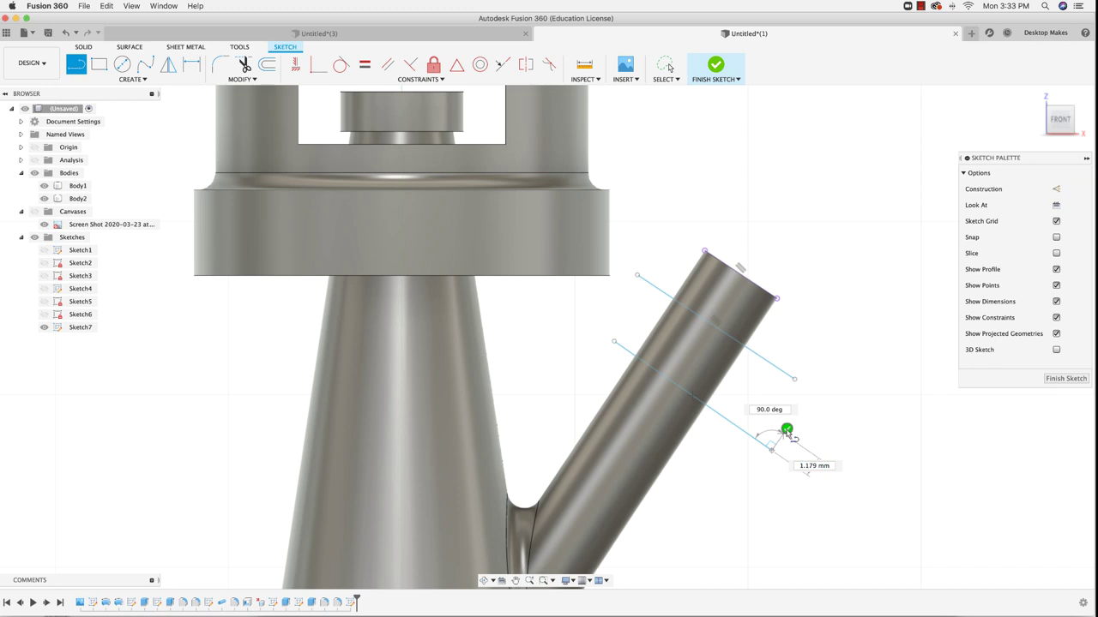
{"action": "key", "text": "Escape"}
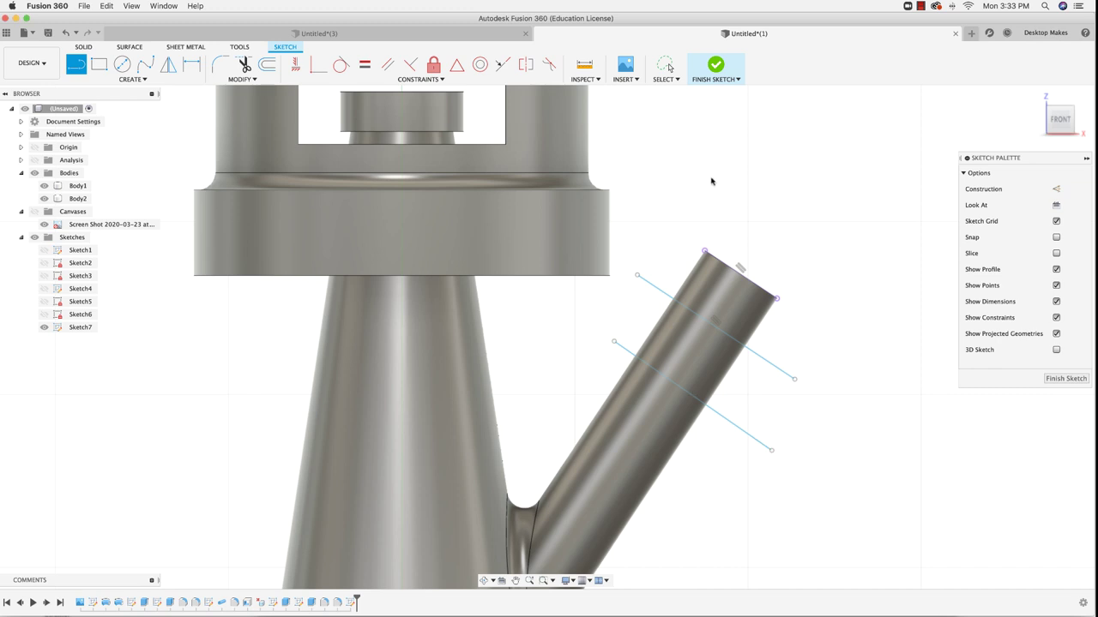
{"action": "left_click", "coordinate": [387, 66]}
{"action": "left_click", "coordinate": [637, 361]}
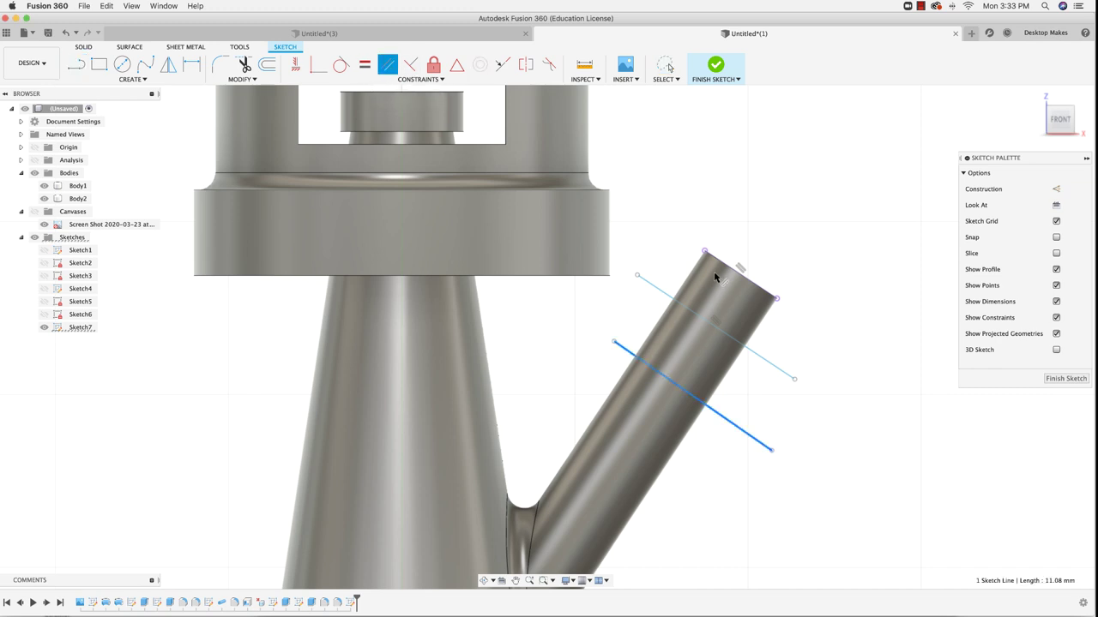
{"action": "left_click", "coordinate": [723, 266]}
{"action": "key", "text": "Escape"}
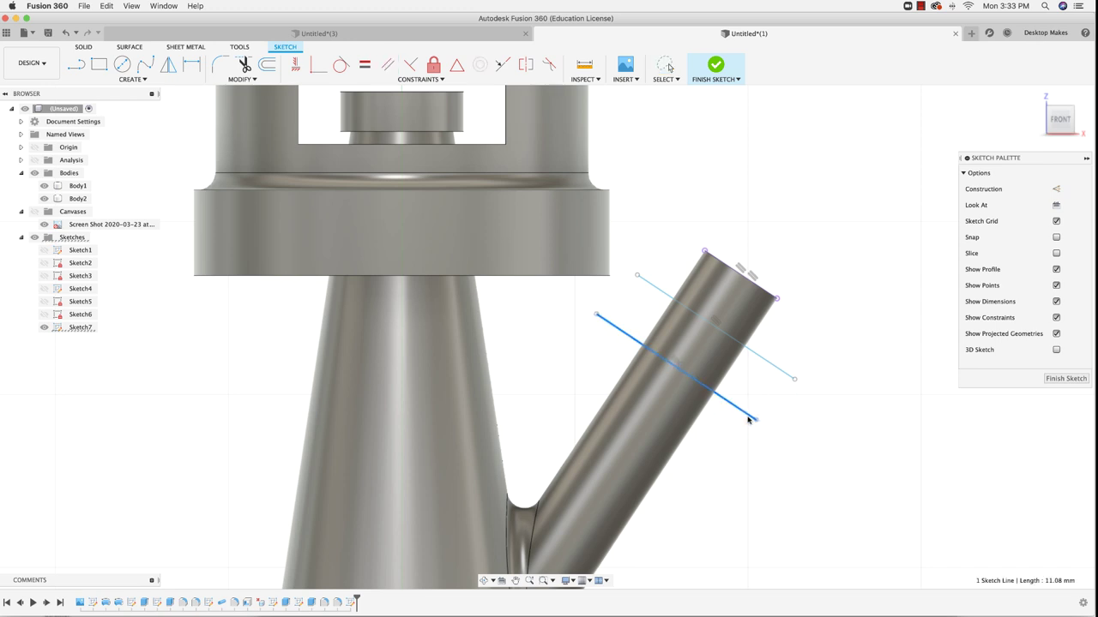
Step: Check the reference photos, nudge the upper cone line slightly lower, and finish Sketch7
{"action": "left_click", "coordinate": [823, 310]}
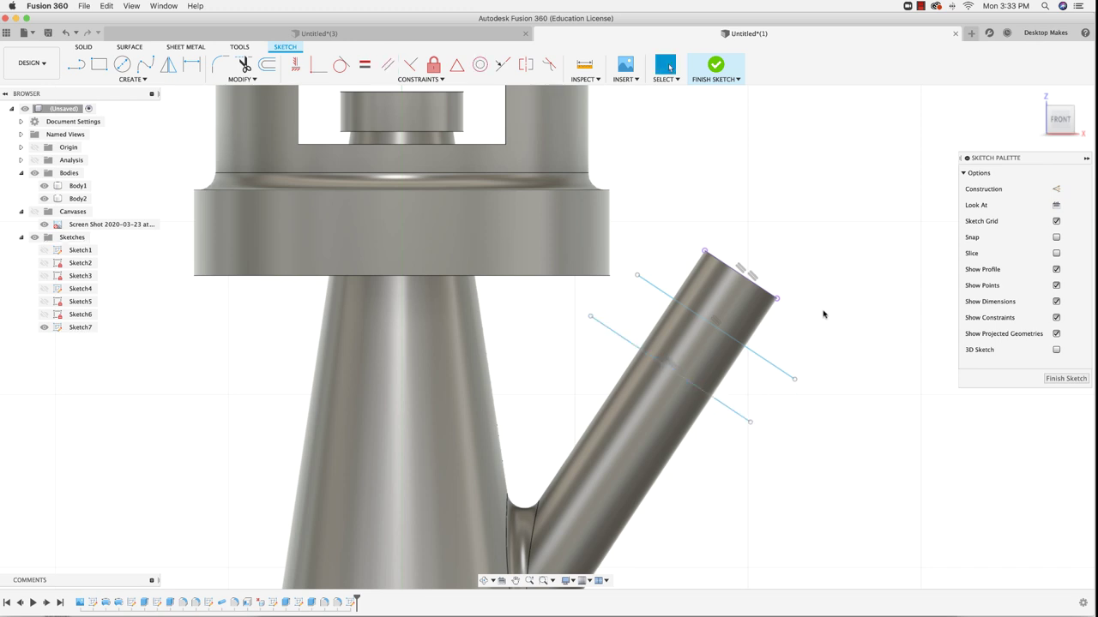
{"action": "key", "text": "super+Tab"}
{"action": "left_click", "coordinate": [399, 319]}
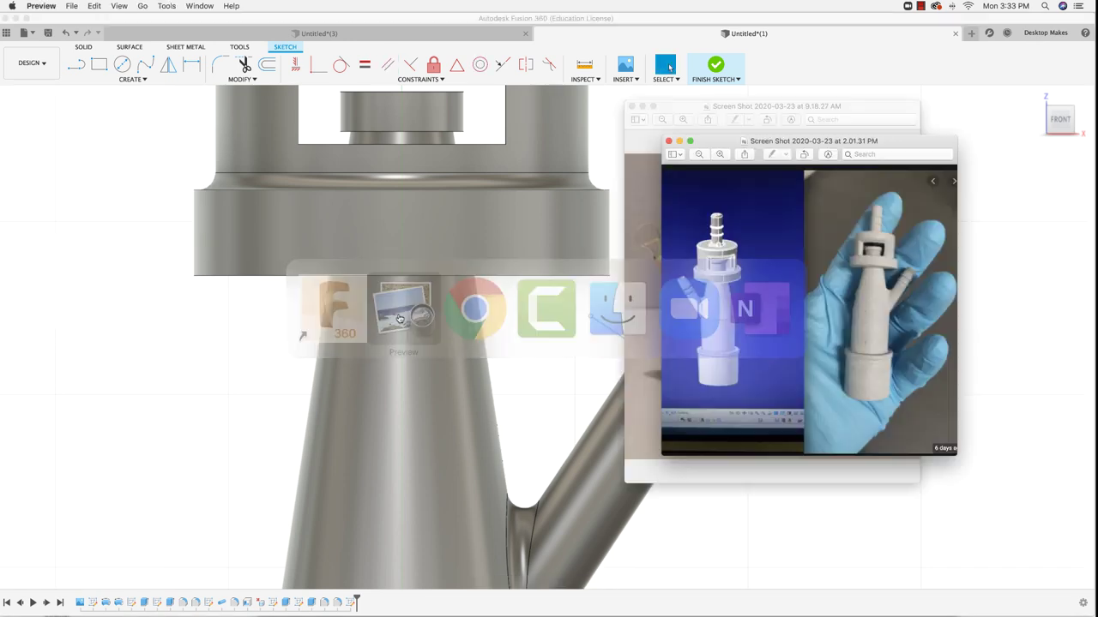
{"action": "mouse_move", "coordinate": [558, 314]}
{"action": "middle_mouse_down"}
{"action": "mouse_move", "coordinate": [532, 446]}
{"action": "mouse_move", "coordinate": [523, 592]}
{"action": "middle_mouse_up"}
{"action": "left_click", "coordinate": [420, 79]}
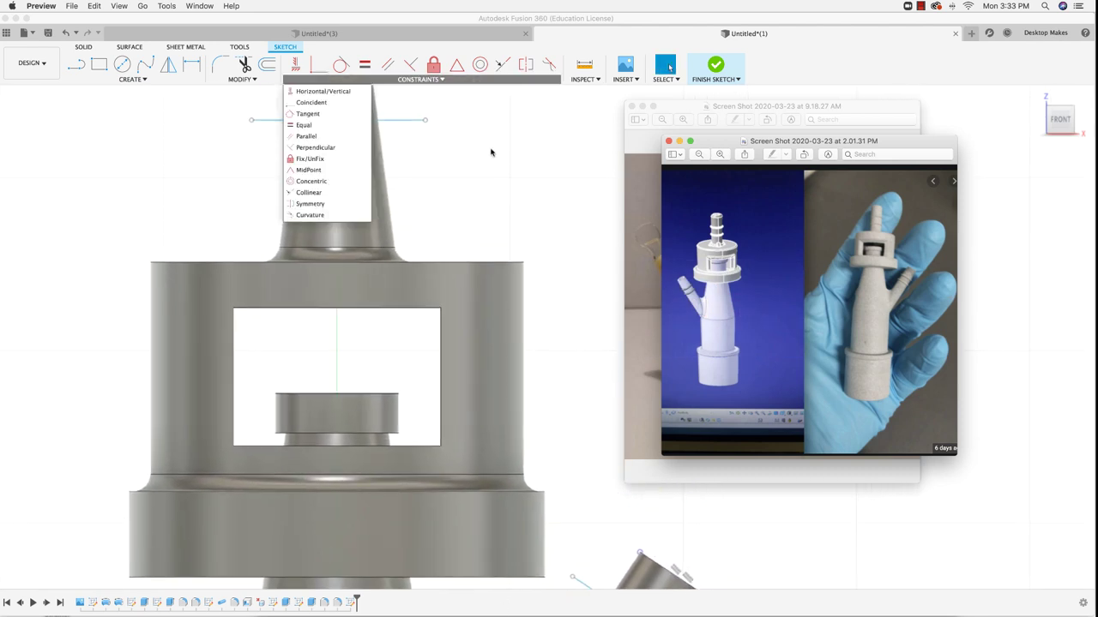
{"action": "middle_click_drag", "start_coordinate": [491, 152], "coordinate": [490, 325]}
{"action": "left_click_drag", "start_coordinate": [388, 190], "coordinate": [387, 199]}
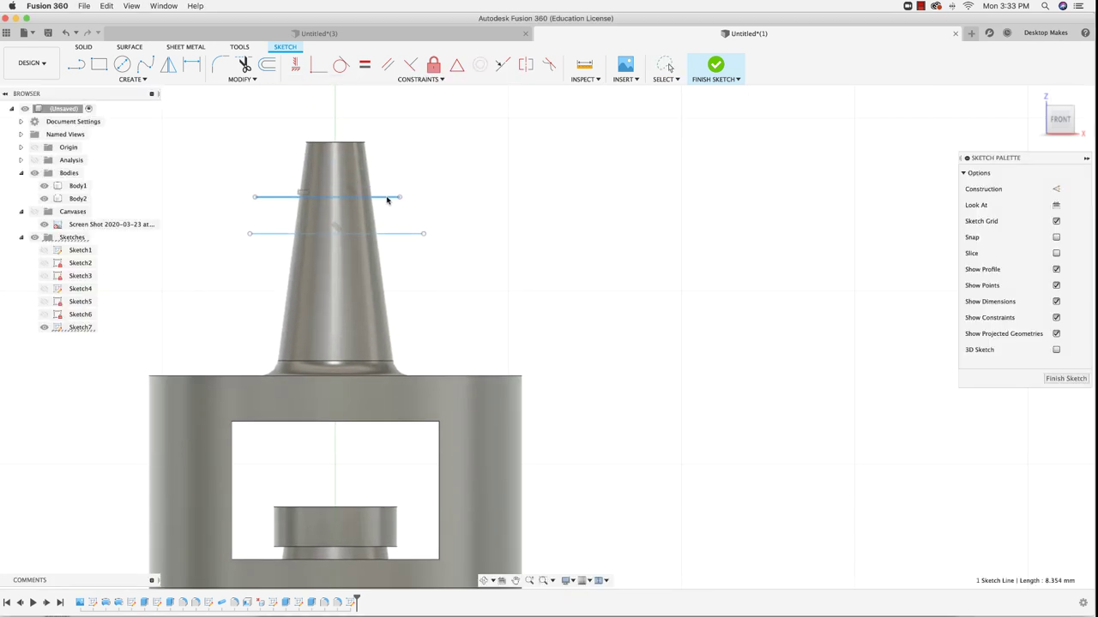
{"action": "key", "text": "Escape"}
{"action": "scroll", "coordinate": [546, 272], "scroll_direction": "down", "scroll_amount": 5}
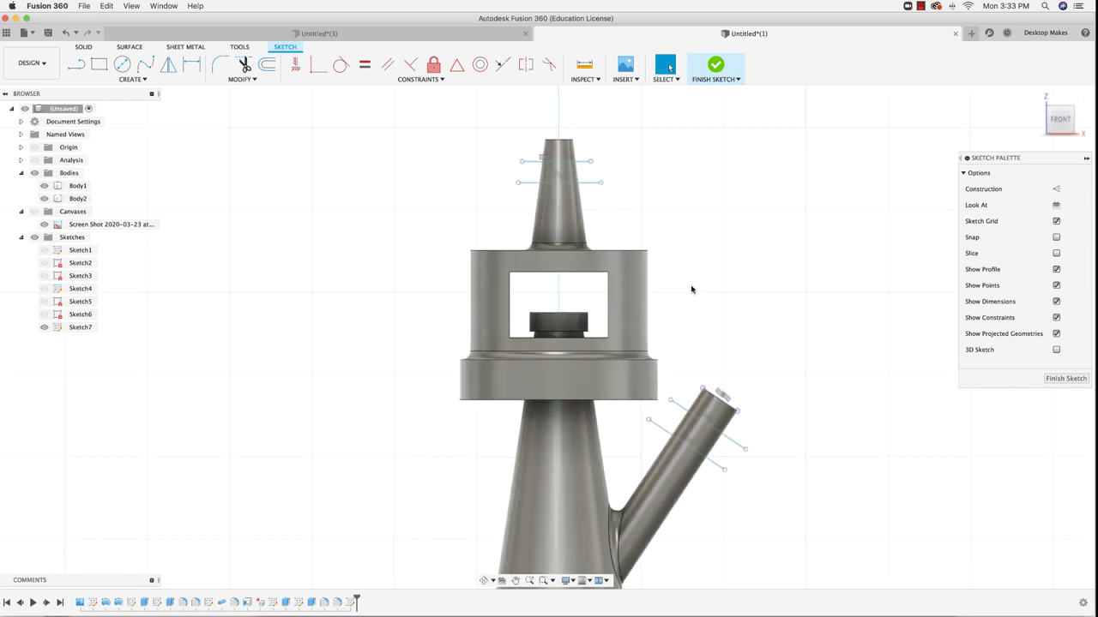
{"action": "left_click", "coordinate": [717, 67]}
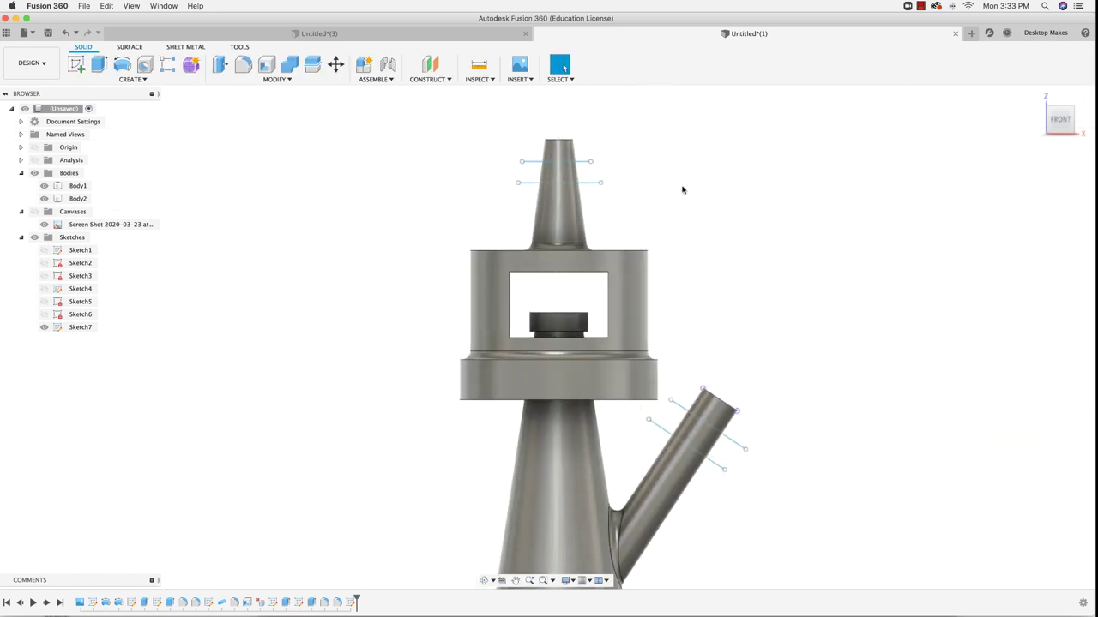
{"action": "left_click", "coordinate": [280, 79]}
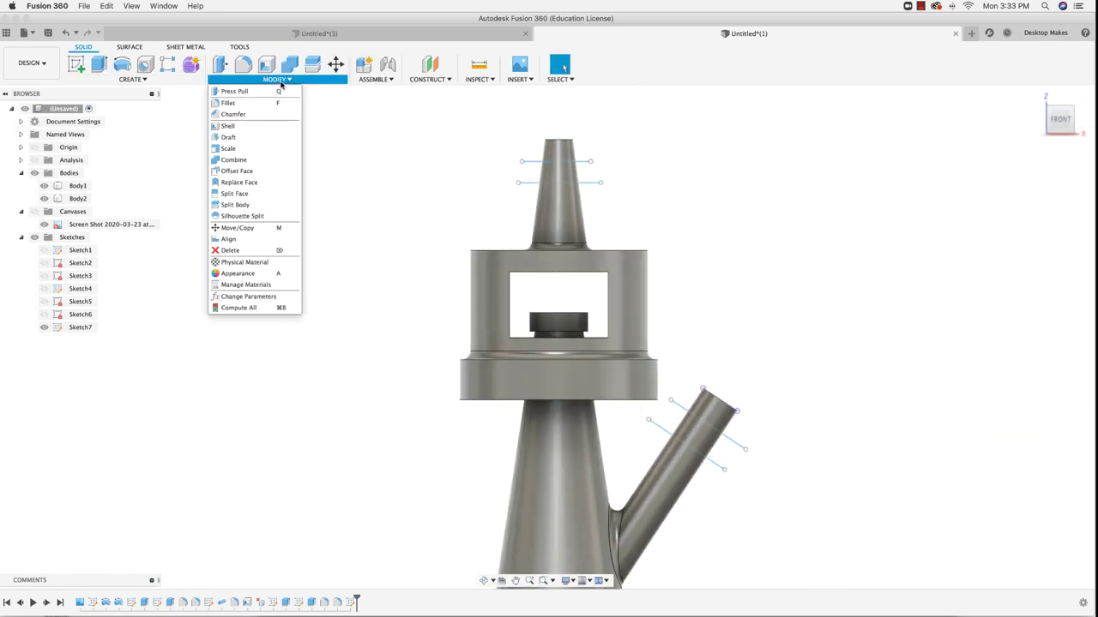
Step: Split the top cone's face along the upper and lower Sketch7 lines
{"action": "left_click", "coordinate": [235, 194]}
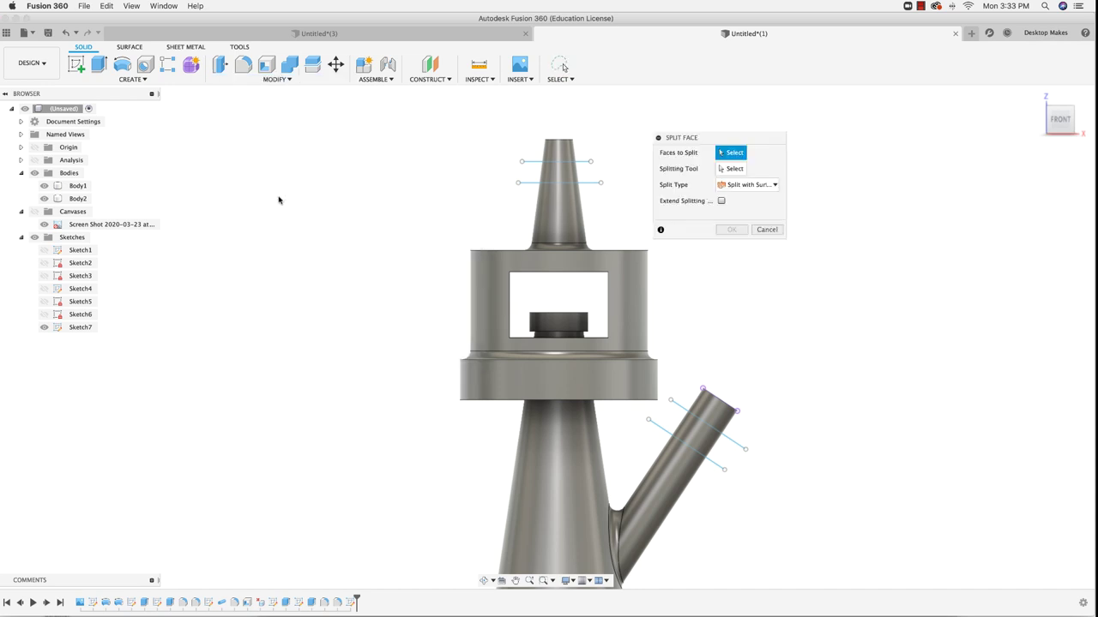
{"action": "left_click", "coordinate": [560, 227]}
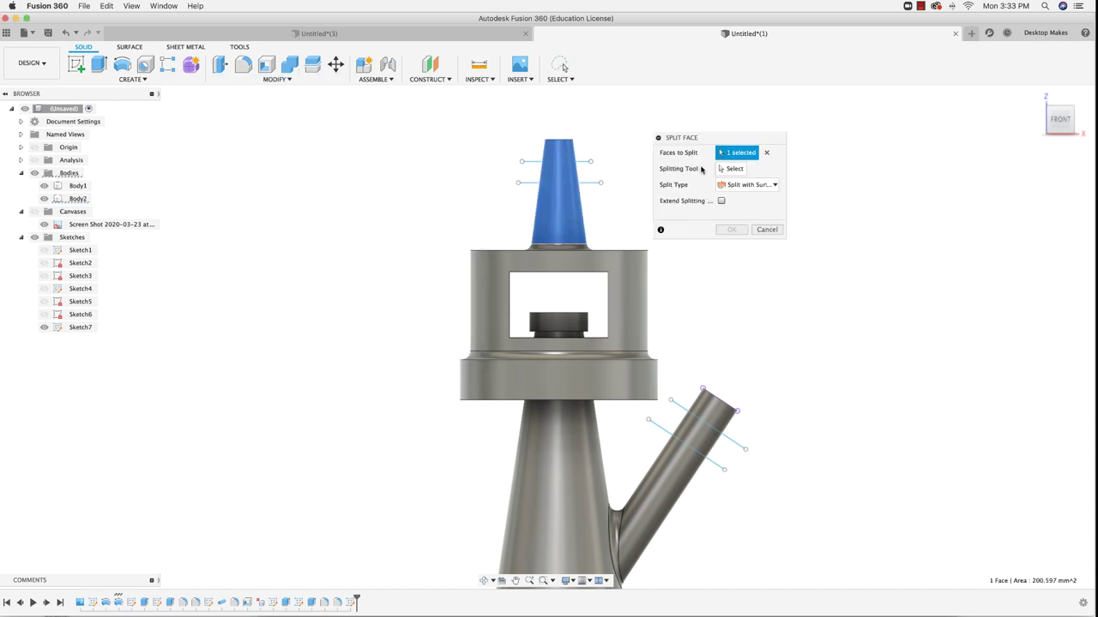
{"action": "left_click", "coordinate": [721, 168]}
{"action": "left_click", "coordinate": [579, 163]}
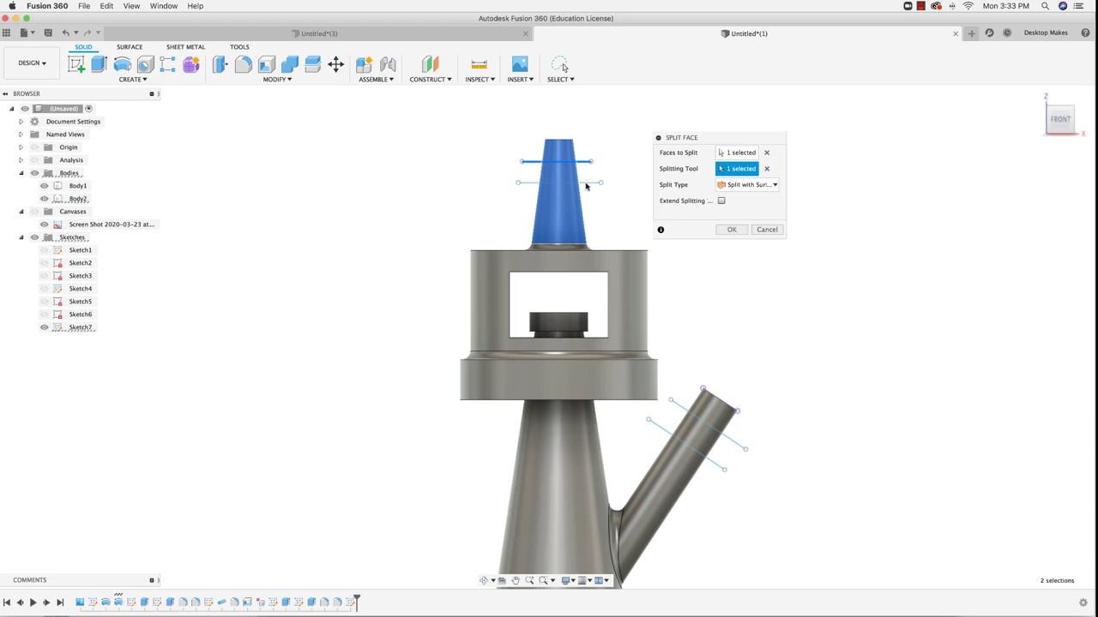
{"action": "left_click", "coordinate": [727, 230]}
{"action": "right_click", "coordinate": [625, 175]}
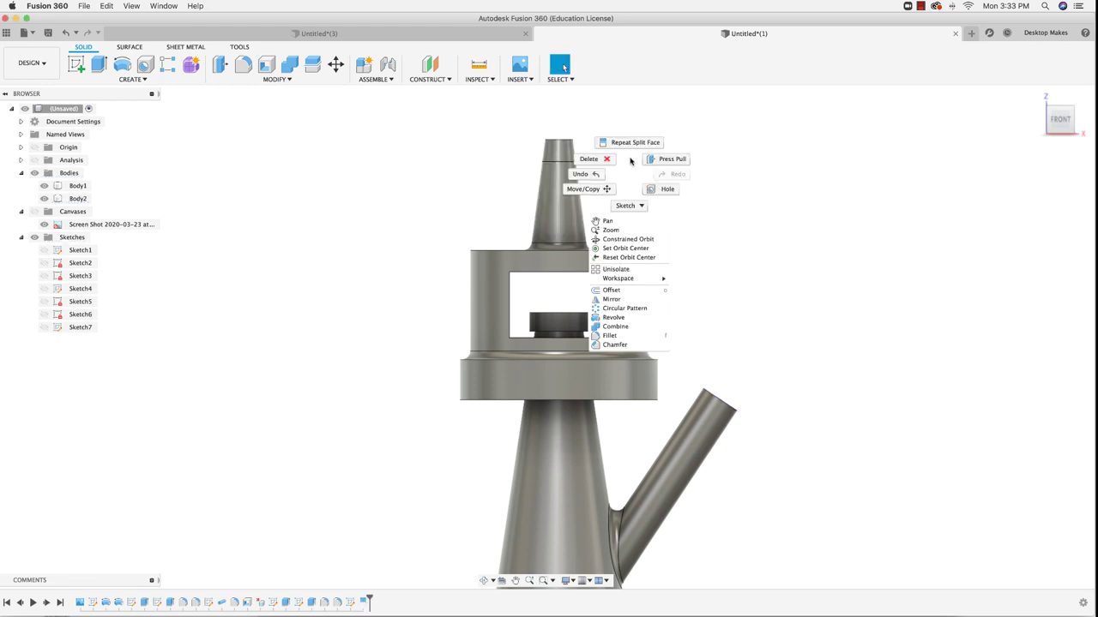
{"action": "left_click", "coordinate": [632, 143]}
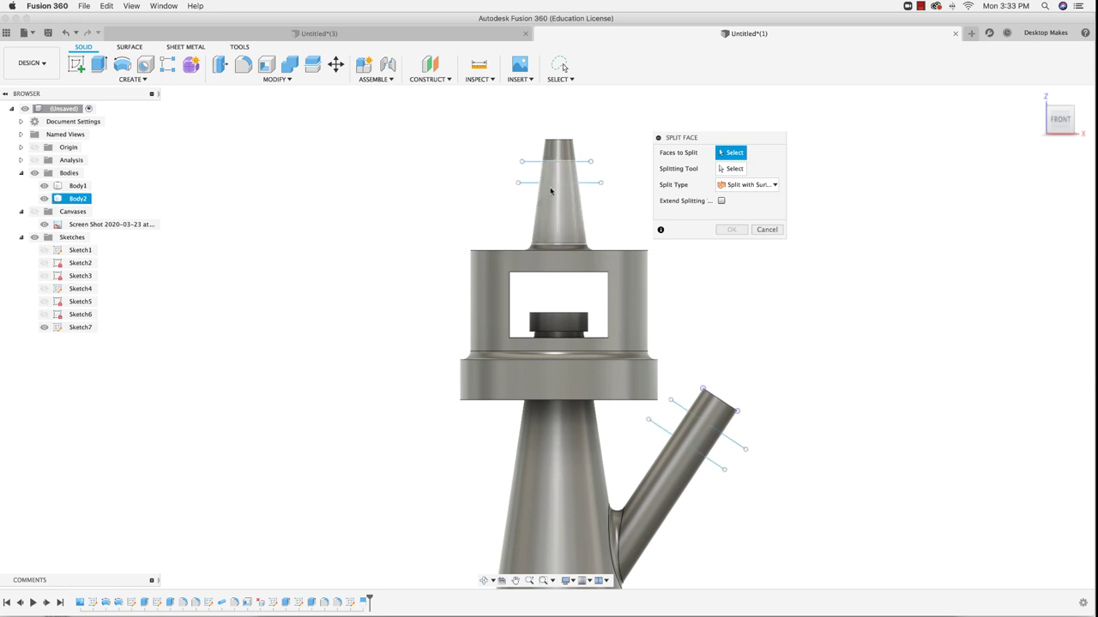
{"action": "left_click", "coordinate": [588, 182]}
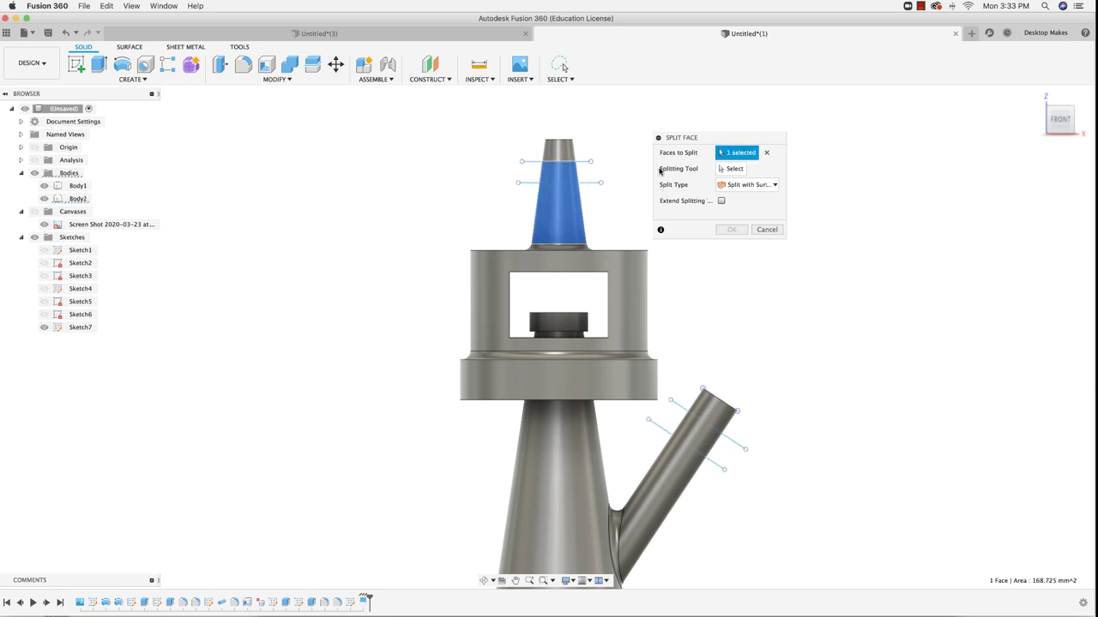
{"action": "left_click", "coordinate": [711, 170]}
{"action": "left_click", "coordinate": [584, 183]}
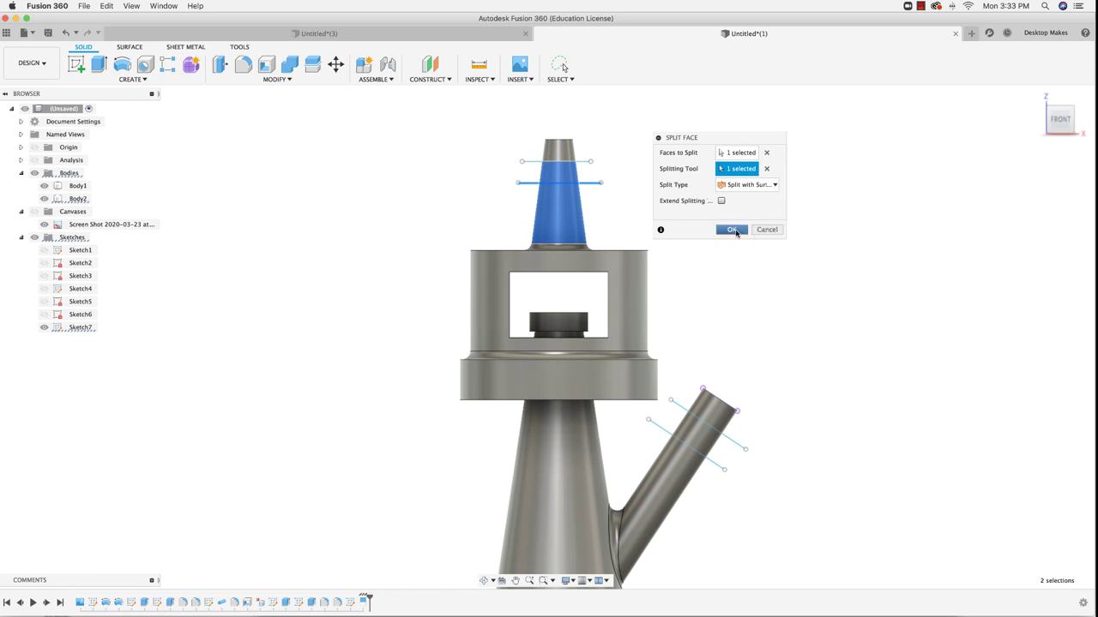
{"action": "left_click", "coordinate": [732, 230]}
Step: Split the angled tube's face along its upper and lower sketch lines
{"action": "middle_click_drag", "start_coordinate": [820, 385], "coordinate": [745, 317]}
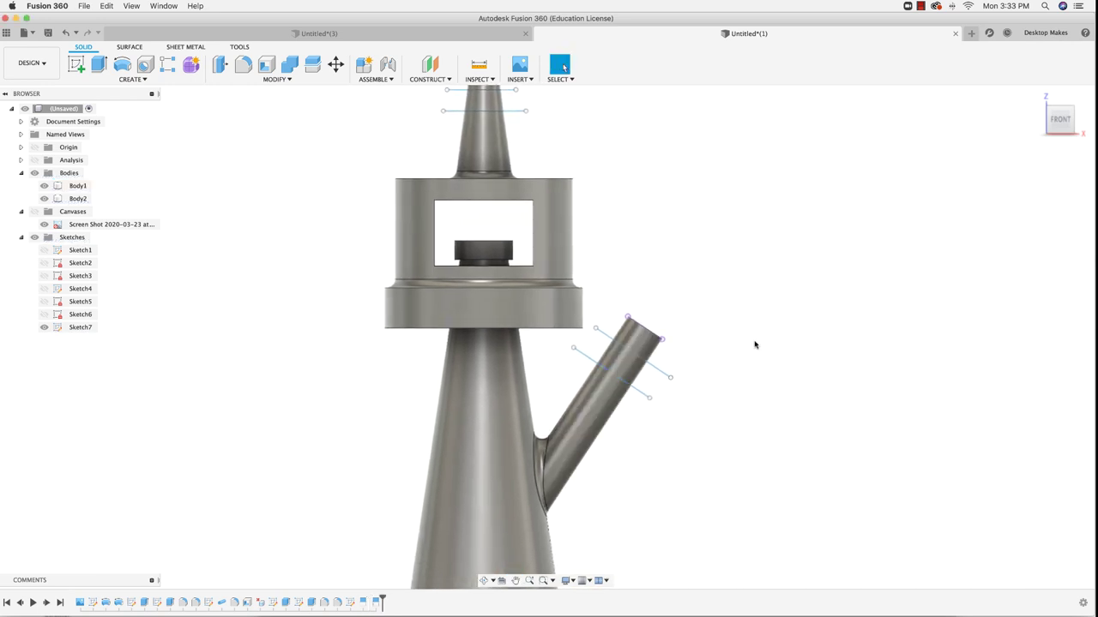
{"action": "right_click", "coordinate": [755, 345]}
{"action": "left_click", "coordinate": [756, 319]}
{"action": "left_click", "coordinate": [634, 364]}
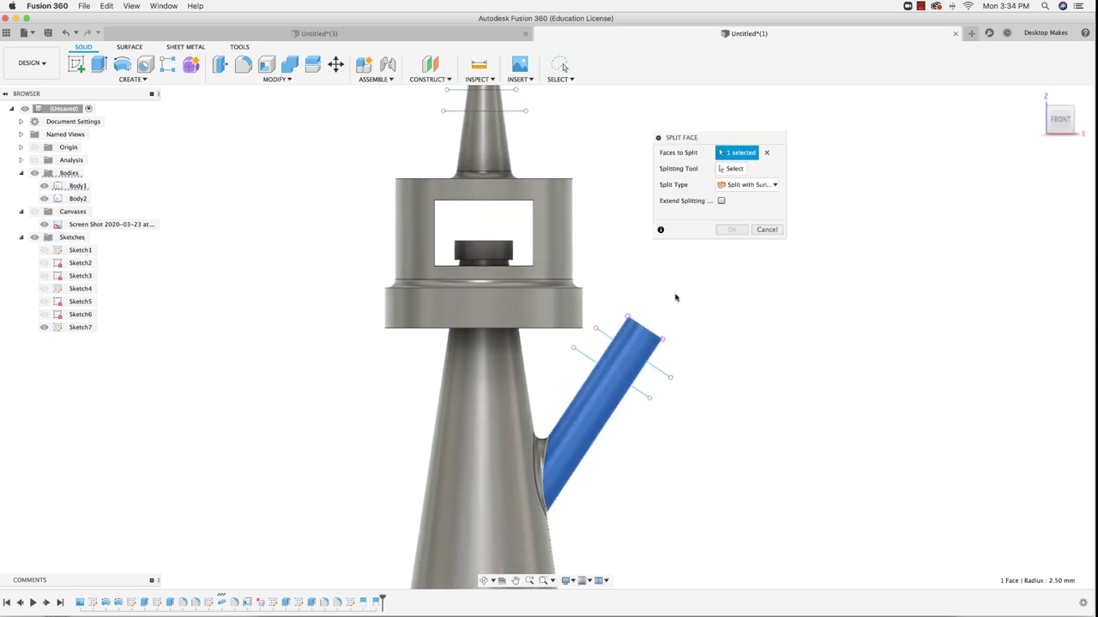
{"action": "left_click", "coordinate": [630, 357]}
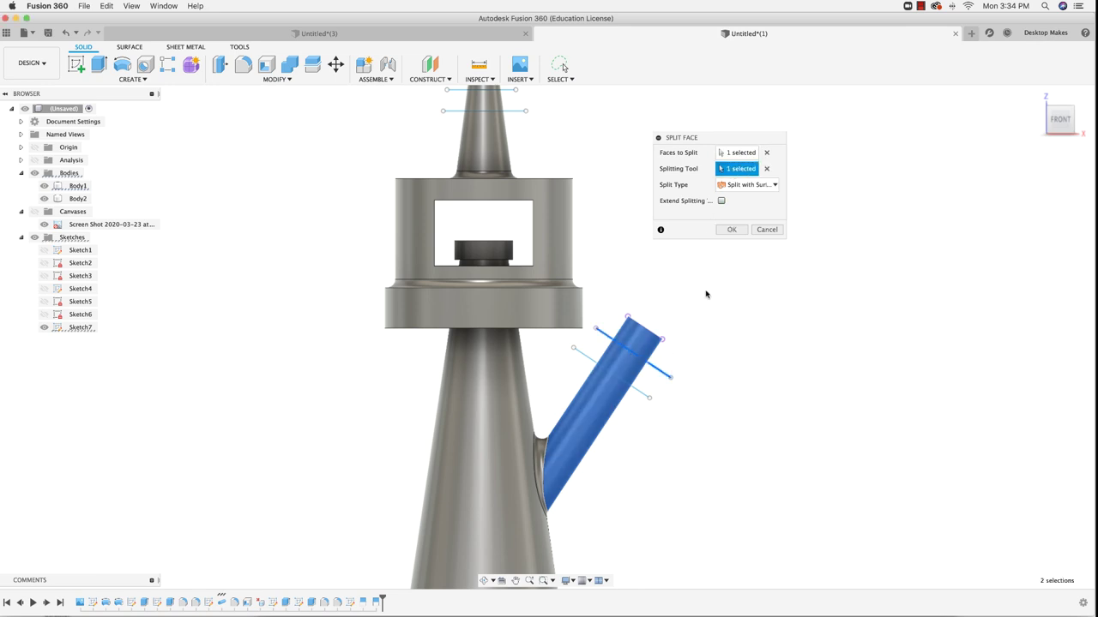
{"action": "left_click", "coordinate": [743, 230]}
{"action": "right_click", "coordinate": [736, 268]}
{"action": "left_click", "coordinate": [735, 248]}
{"action": "left_click", "coordinate": [605, 386]}
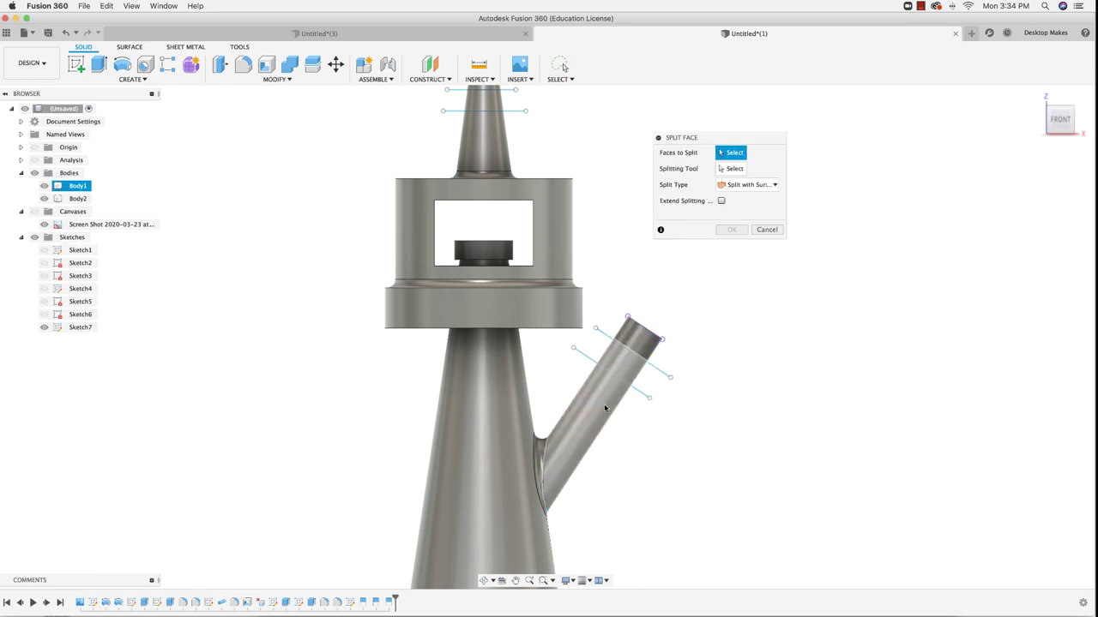
{"action": "left_click", "coordinate": [728, 170]}
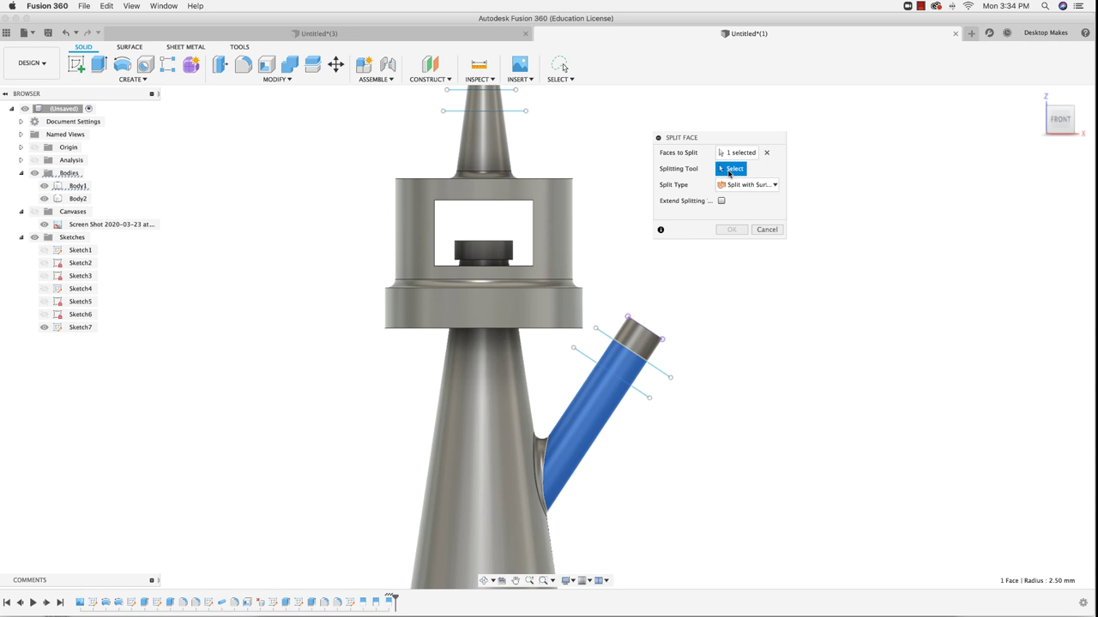
{"action": "left_click", "coordinate": [643, 397]}
{"action": "left_click", "coordinate": [730, 230]}
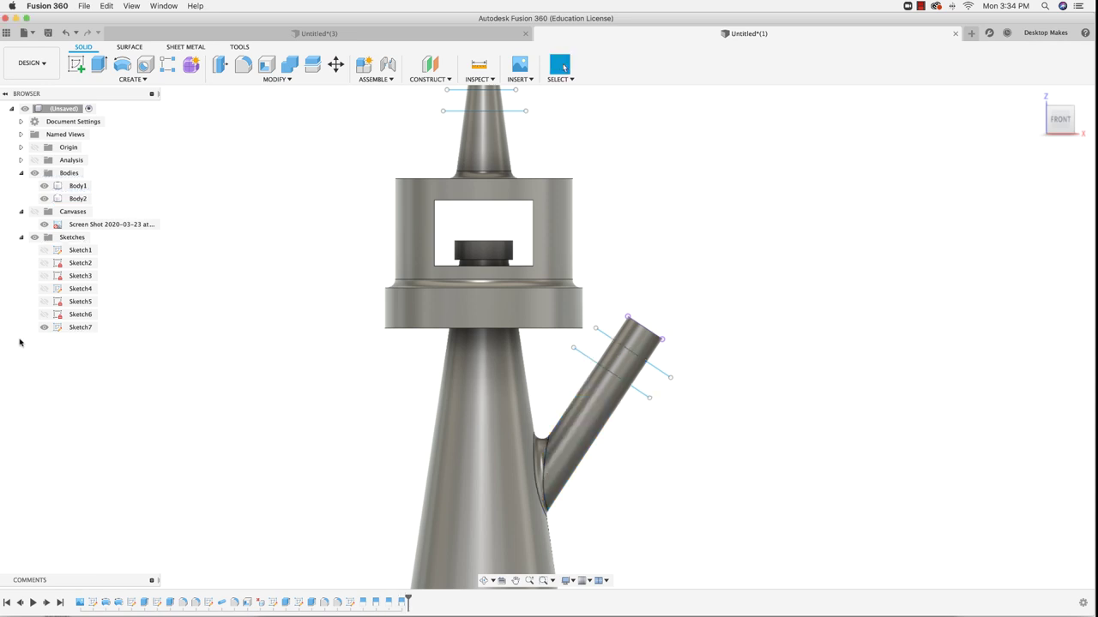
Step: Hide Sketch7 and view the model from the front to inspect both nozzle ring bands
{"action": "left_click", "coordinate": [43, 327]}
{"action": "scroll", "coordinate": [191, 321], "scroll_direction": "down", "scroll_amount": 2}
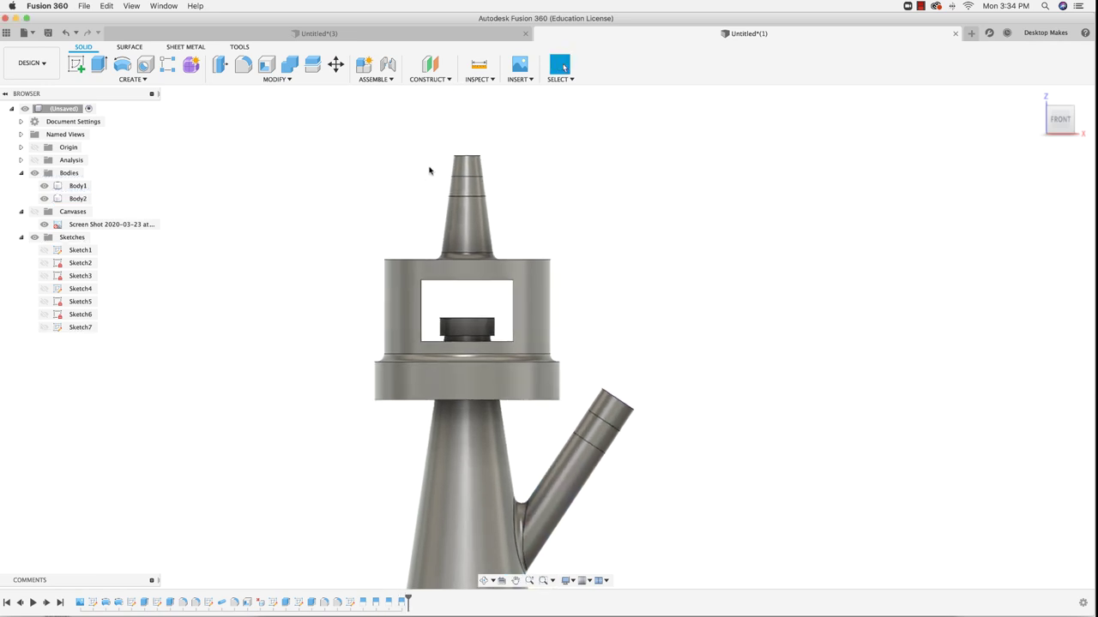
{"action": "middle_click_drag", "start_coordinate": [512, 179], "coordinate": [502, 237], "text": "shift"}
{"action": "left_click", "coordinate": [512, 197]}
{"action": "left_click", "coordinate": [1063, 127]}
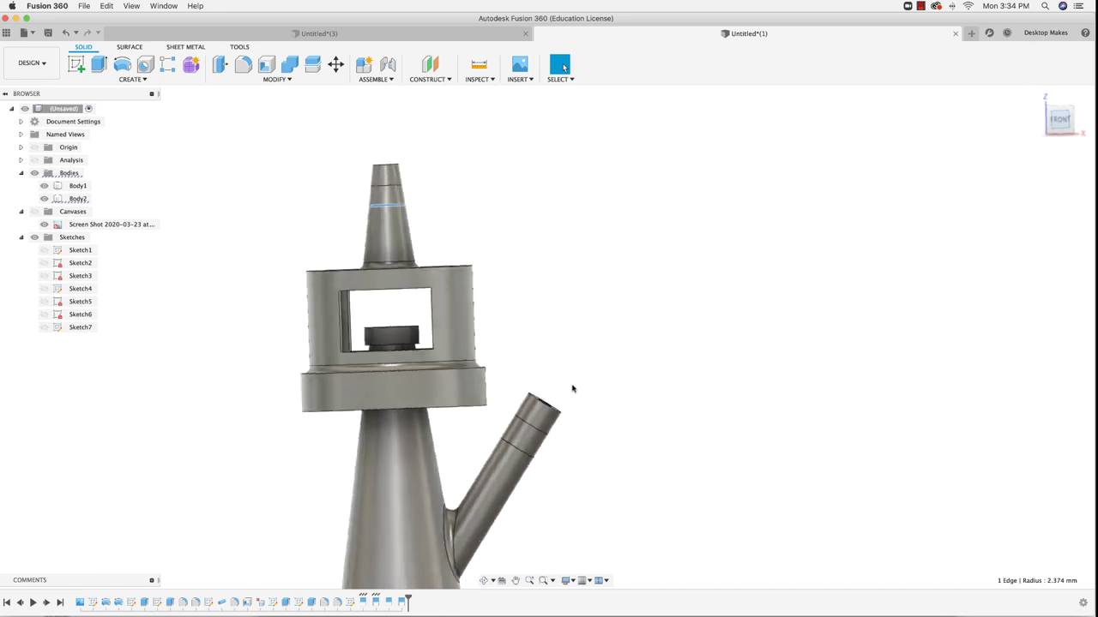
{"action": "middle_click_drag", "start_coordinate": [328, 289], "coordinate": [388, 270]}
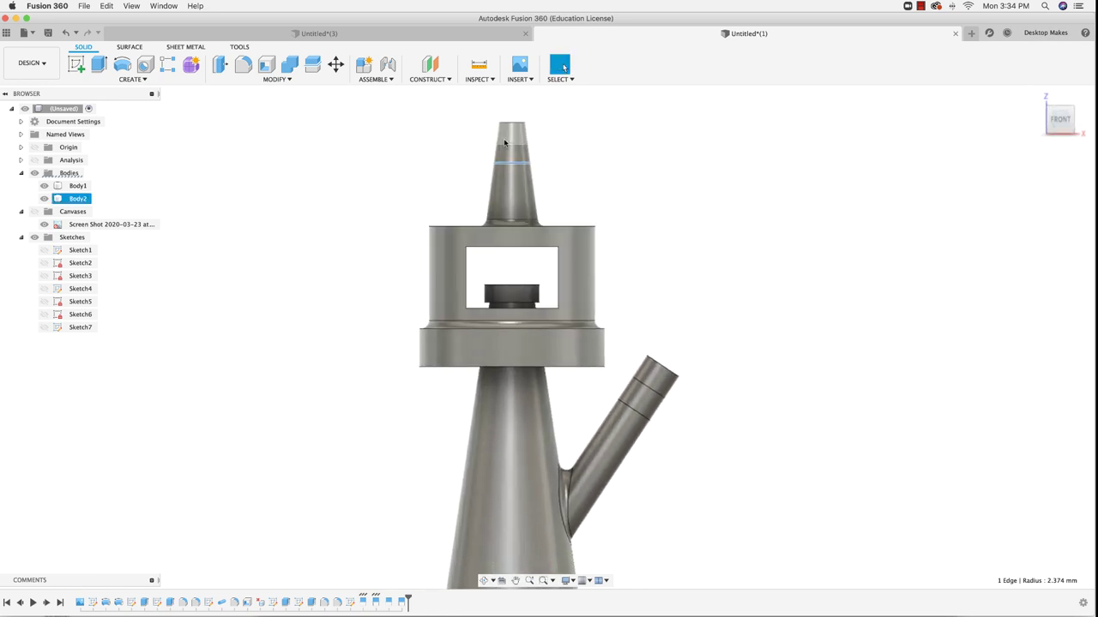
{"action": "scroll", "coordinate": [505, 143], "scroll_direction": "up", "scroll_amount": 10}
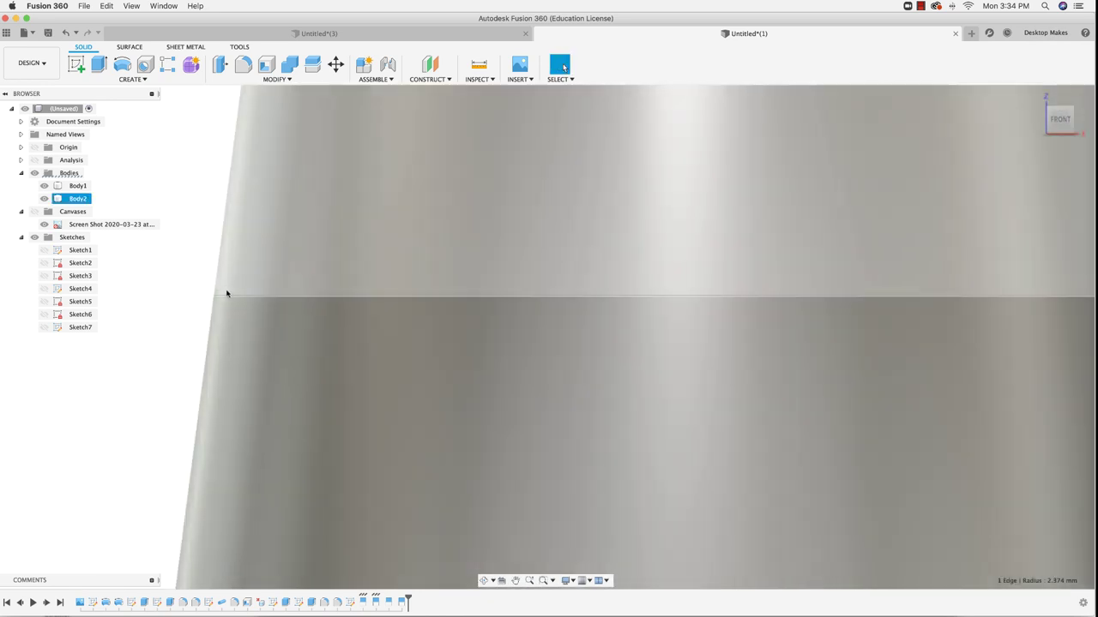
{"action": "scroll", "coordinate": [265, 305], "scroll_direction": "down", "scroll_amount": 10}
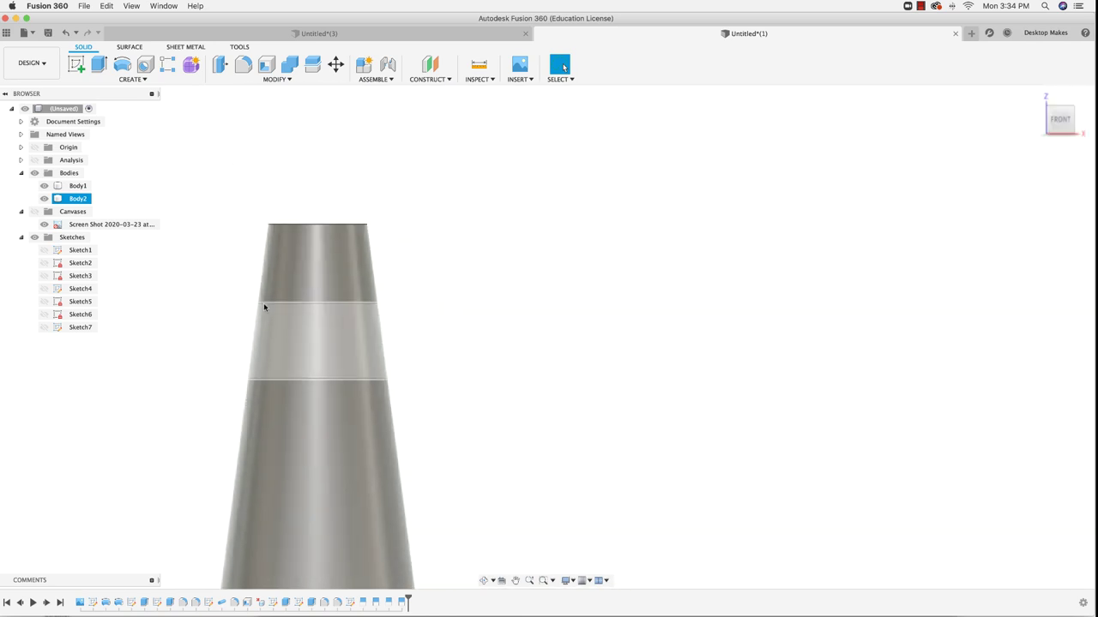
{"action": "scroll", "coordinate": [264, 303], "scroll_direction": "down", "scroll_amount": 8}
{"action": "left_click", "coordinate": [566, 270]}
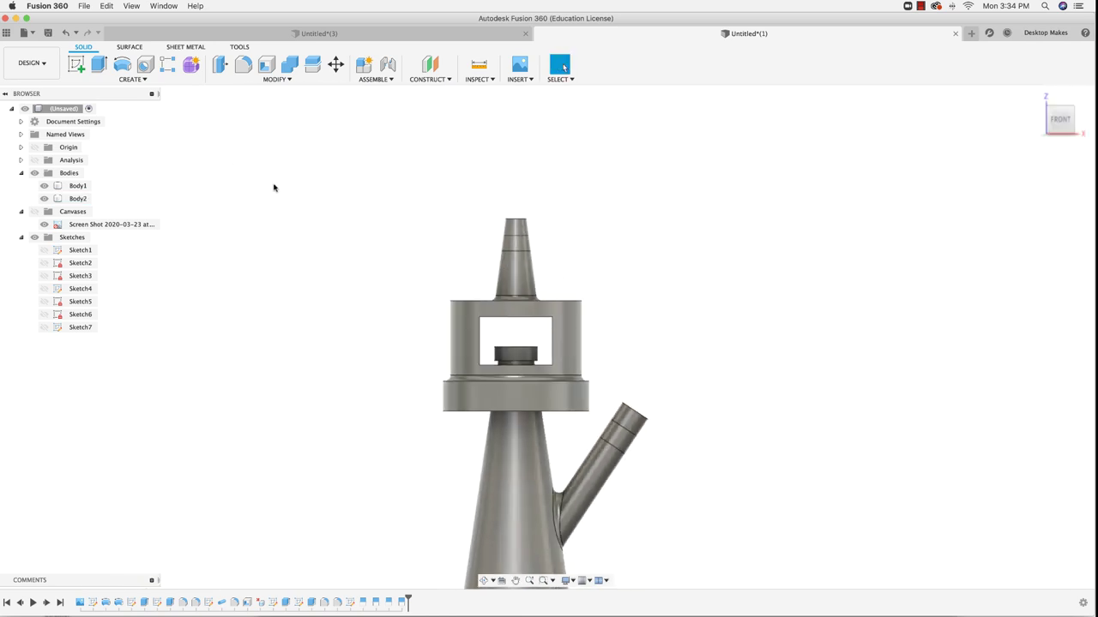
{"action": "left_click", "coordinate": [165, 79]}
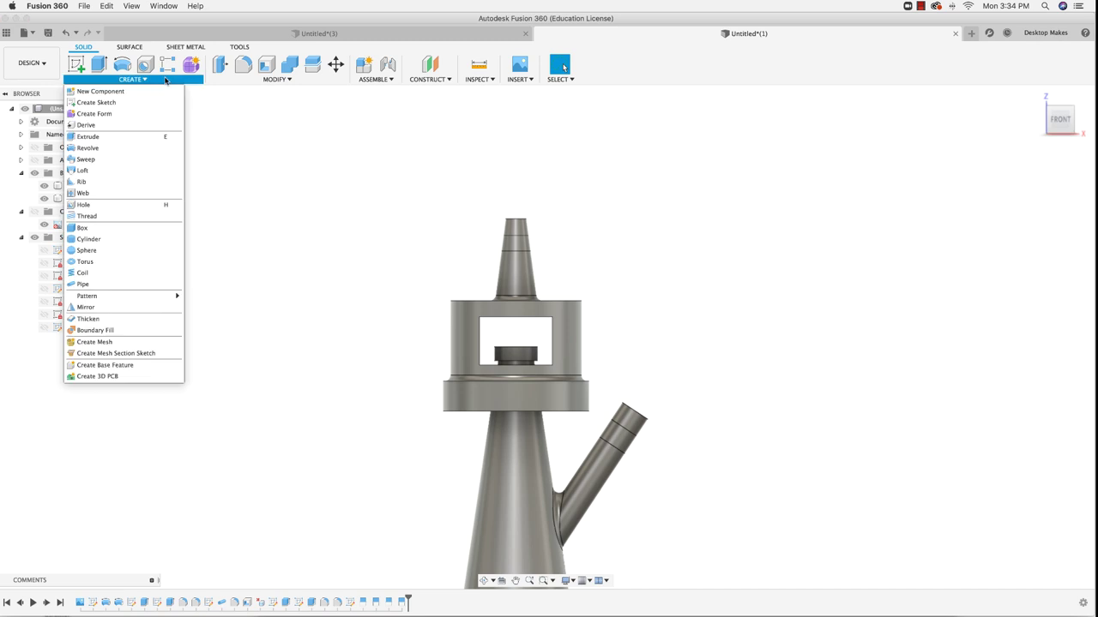
Step: Add two 0.5 mm pipe ring beads along the top nozzle's split edges
{"action": "left_click", "coordinate": [106, 284]}
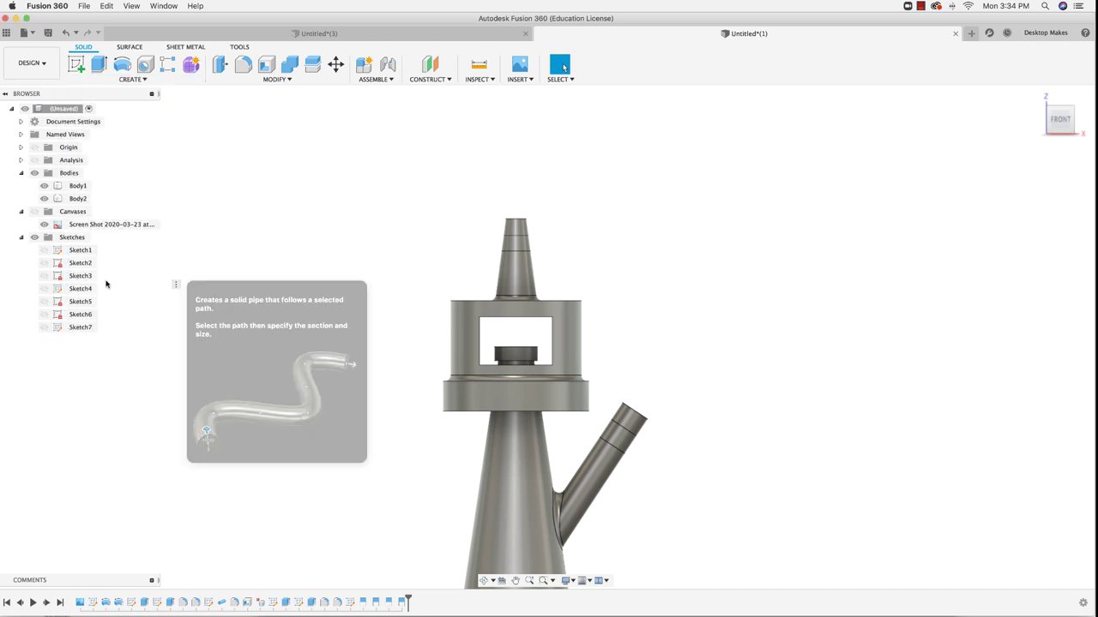
{"action": "left_click", "coordinate": [510, 239]}
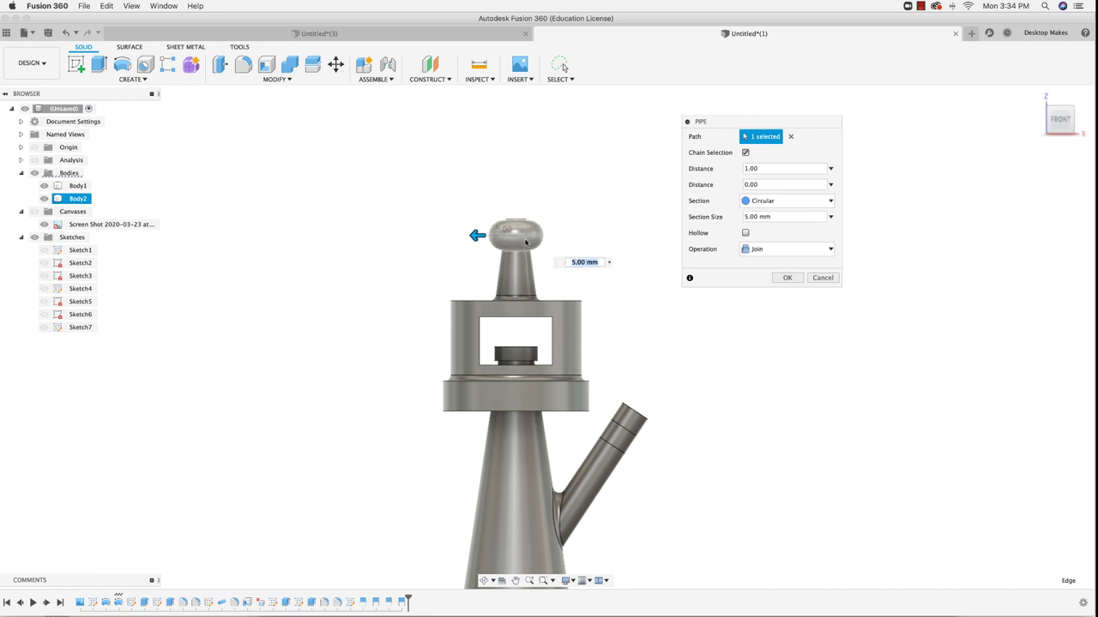
{"action": "scroll", "coordinate": [525, 243], "scroll_direction": "up", "scroll_amount": 5}
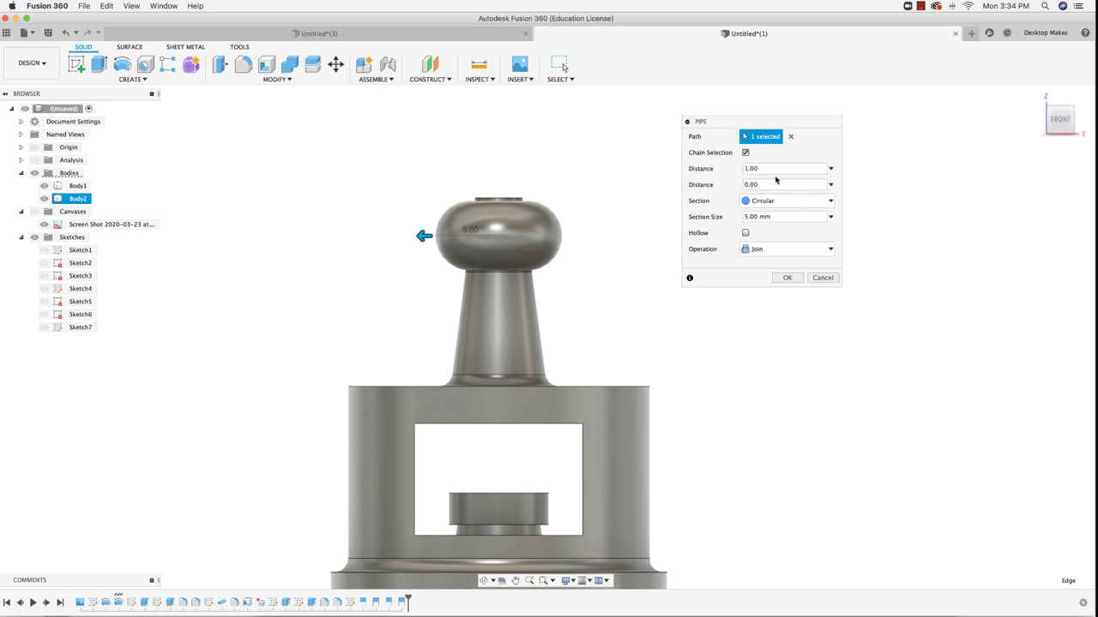
{"action": "left_click_drag", "start_coordinate": [806, 217], "coordinate": [671, 221]}
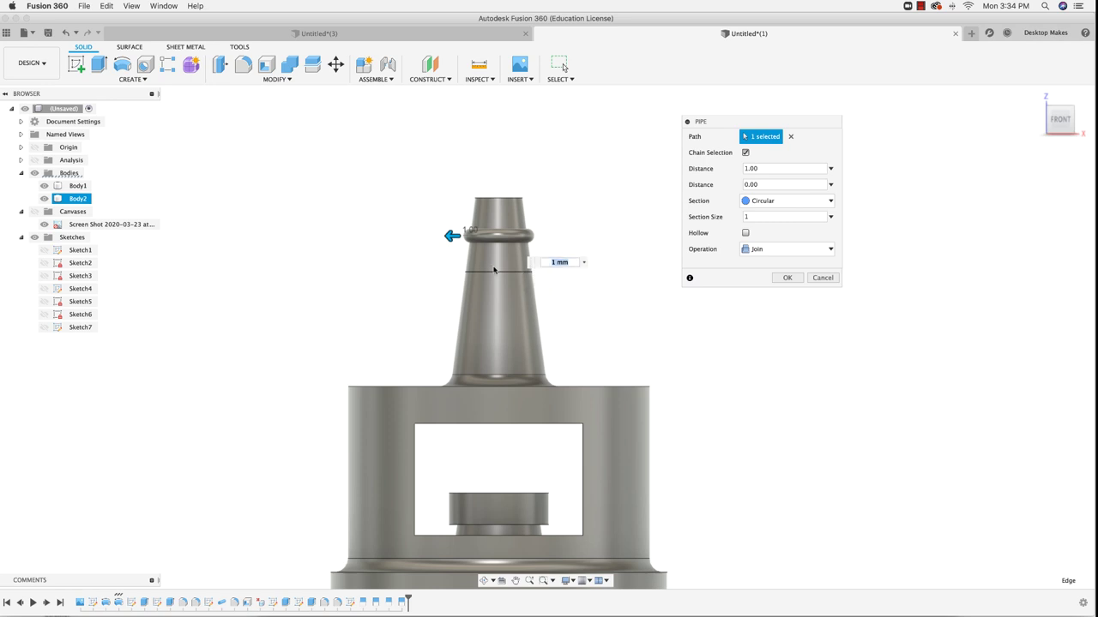
{"action": "type", "text": "0.5"}
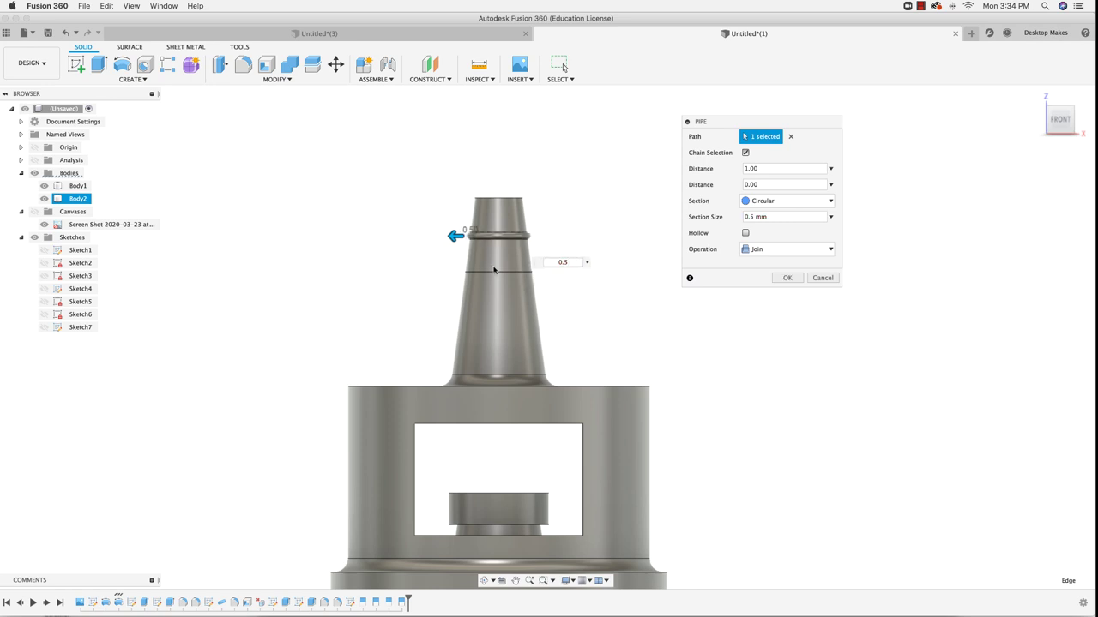
{"action": "left_click", "coordinate": [786, 277]}
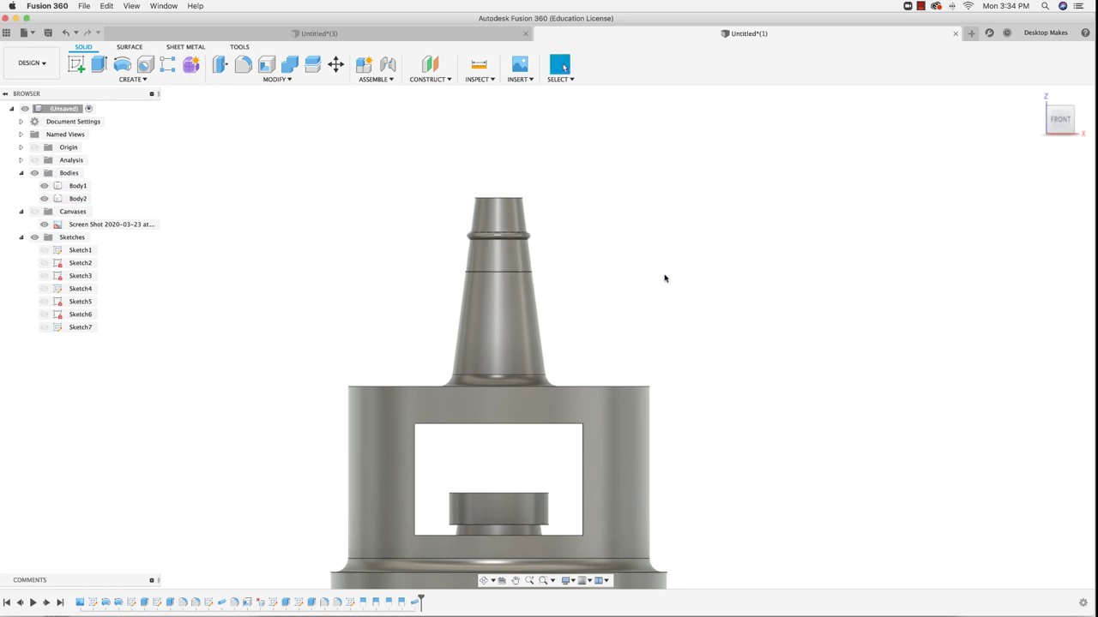
{"action": "right_click", "coordinate": [665, 277]}
{"action": "left_click", "coordinate": [666, 244]}
{"action": "left_click", "coordinate": [506, 272]}
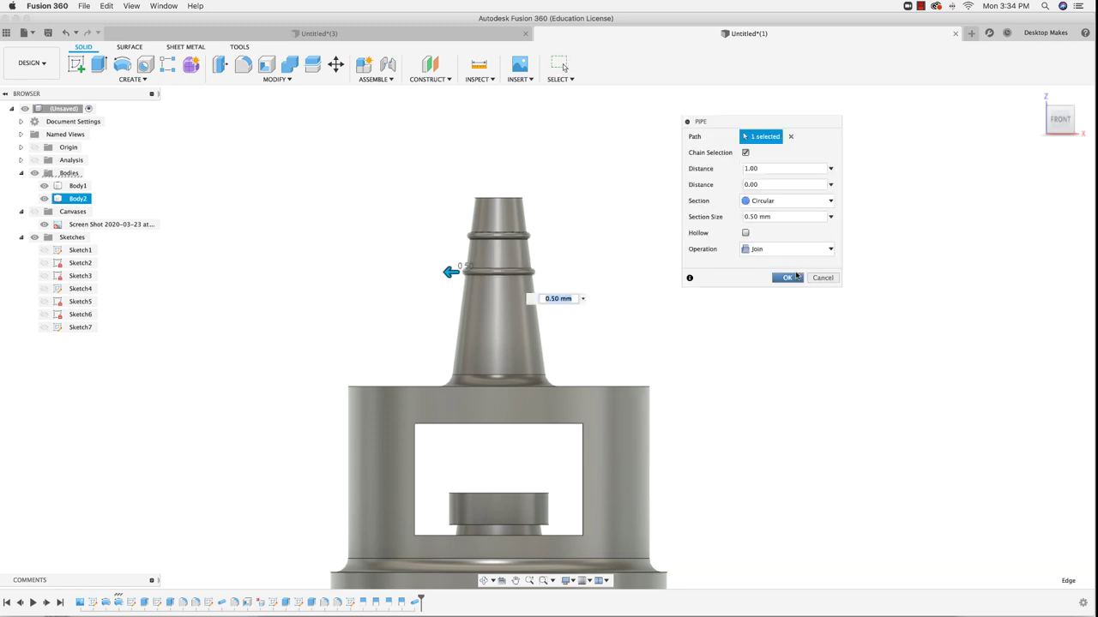
{"action": "left_click", "coordinate": [789, 277]}
Step: Add two matching 0.5 mm pipe ring beads around the angled side tube
{"action": "middle_click_drag", "start_coordinate": [784, 325], "coordinate": [654, 208]}
{"action": "right_click", "coordinate": [696, 455]}
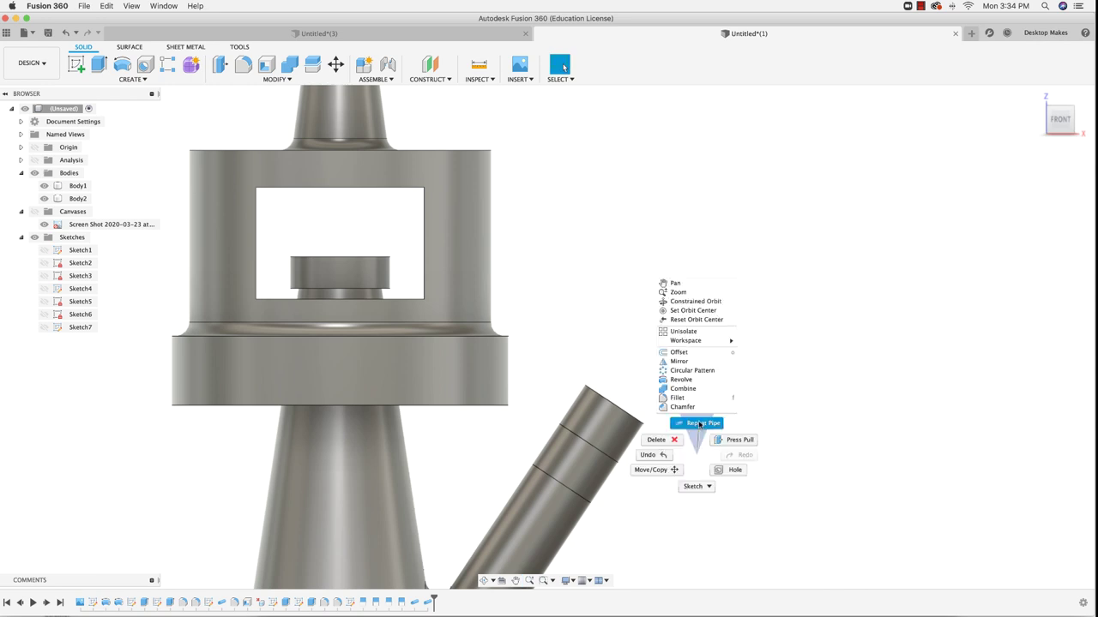
{"action": "left_click", "coordinate": [699, 424]}
{"action": "left_click", "coordinate": [597, 457]}
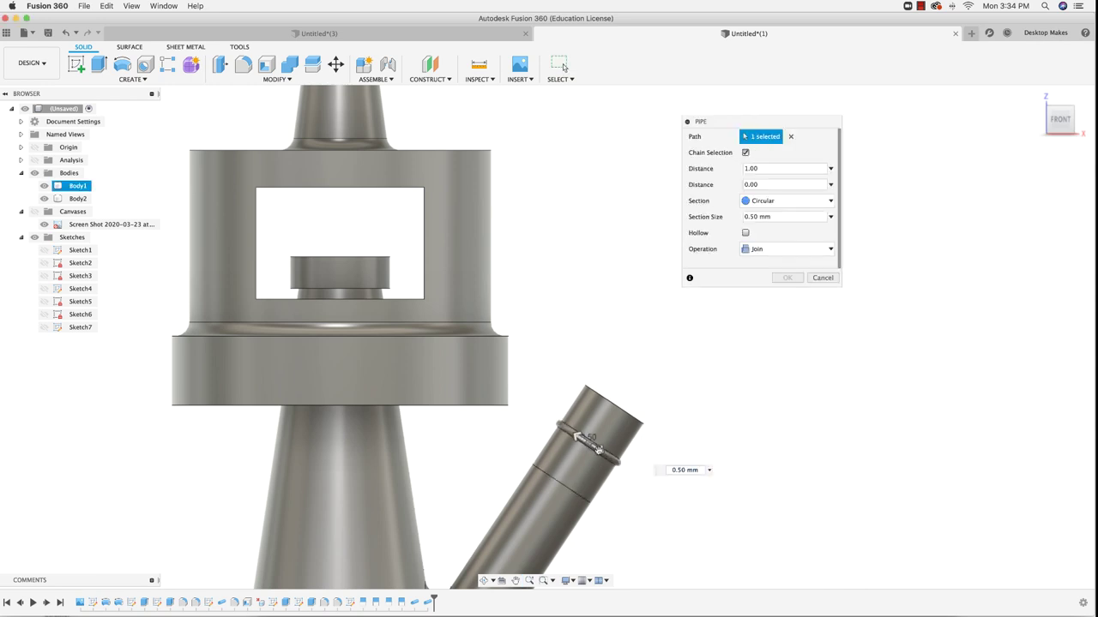
{"action": "left_click", "coordinate": [785, 279]}
{"action": "right_click", "coordinate": [769, 318]}
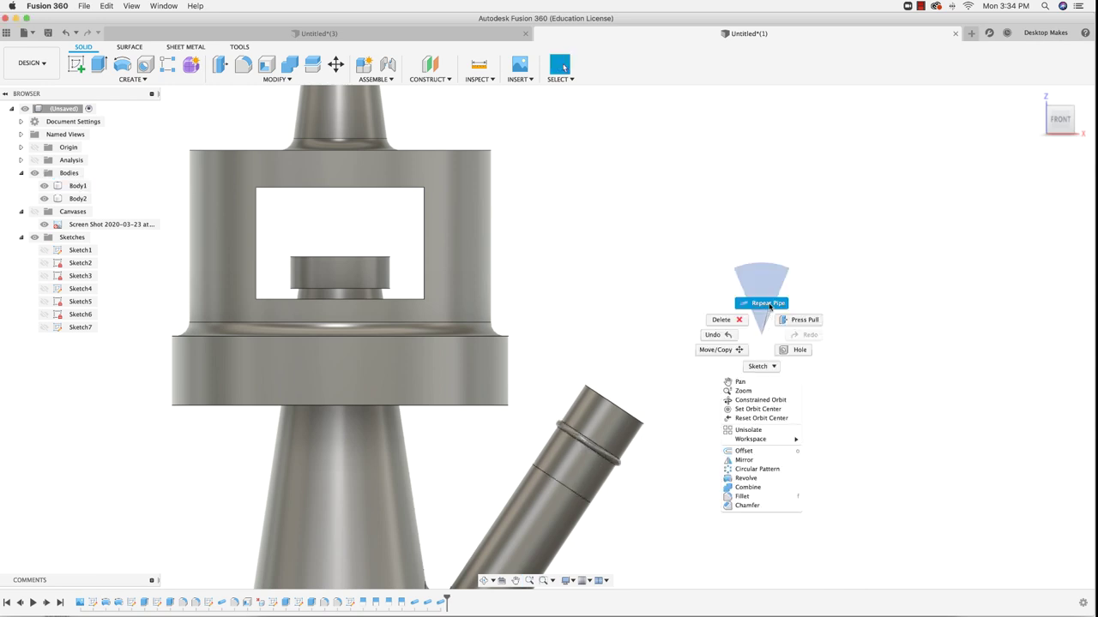
{"action": "left_click", "coordinate": [769, 300]}
{"action": "left_click", "coordinate": [558, 496]}
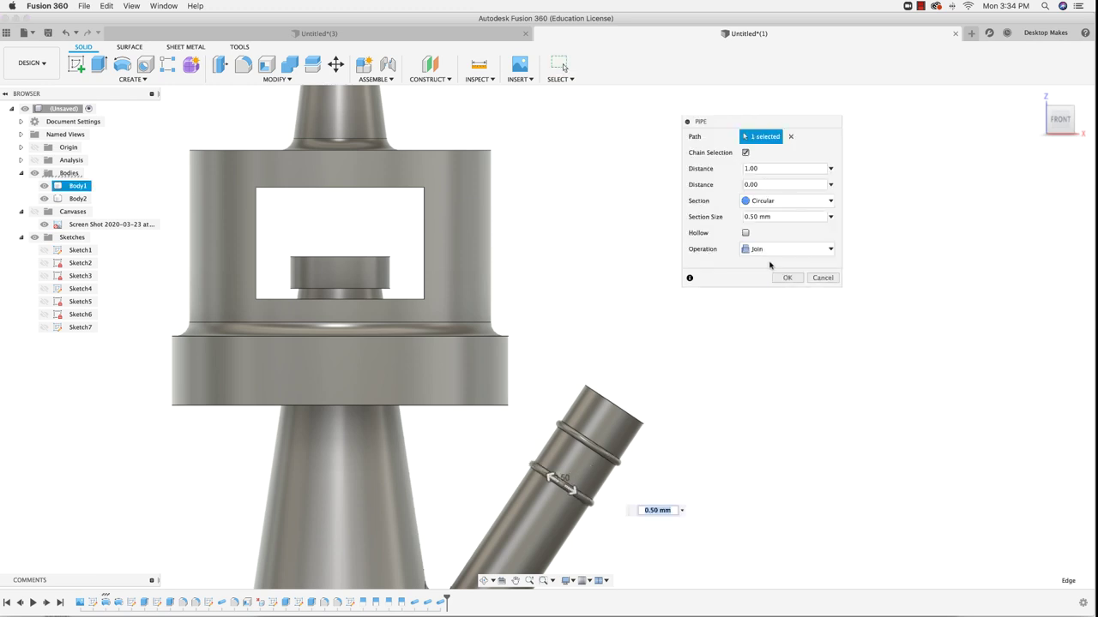
{"action": "left_click", "coordinate": [785, 279]}
{"action": "scroll", "coordinate": [753, 369], "scroll_direction": "down", "scroll_amount": 5}
{"action": "middle_click_drag", "start_coordinate": [753, 370], "coordinate": [691, 327]}
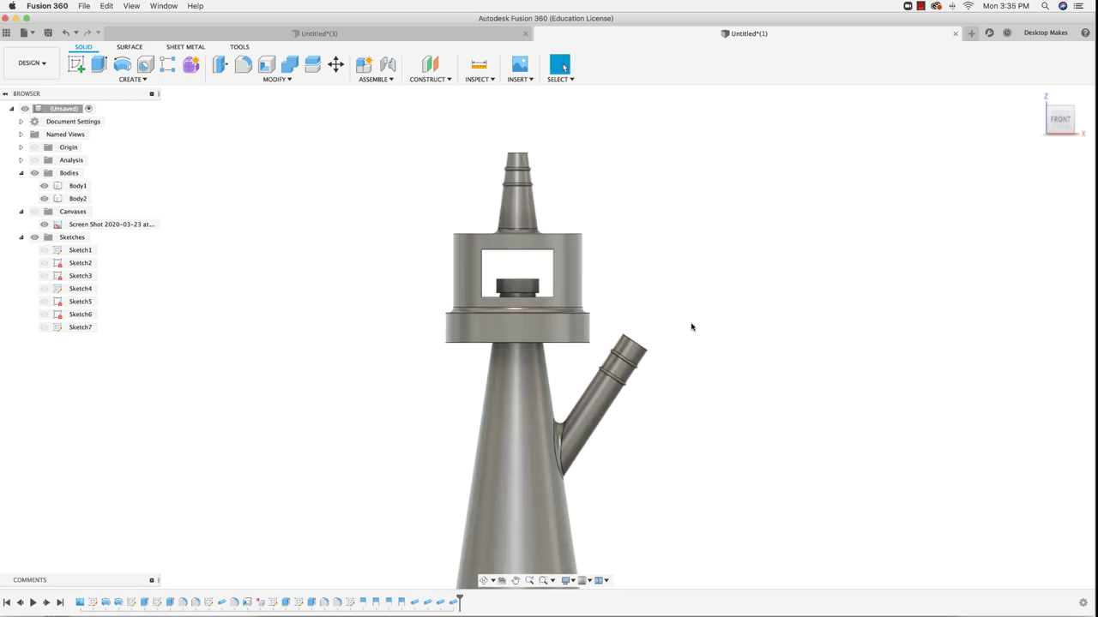
{"action": "key", "text": "super+Tab"}
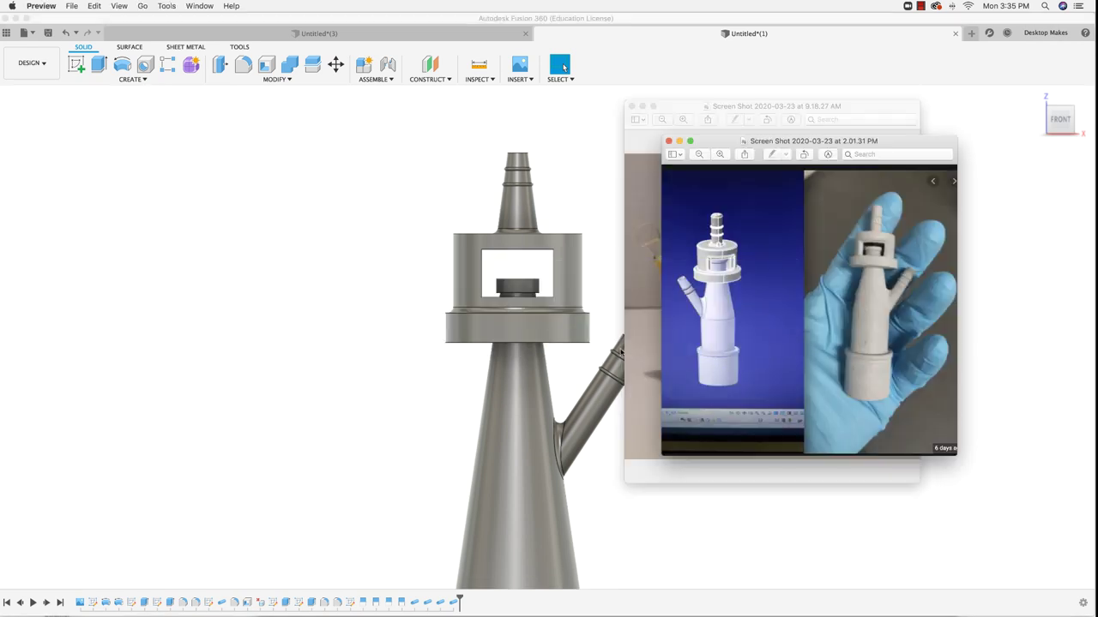
Step: Move the gloved-hand reference photo left and orbit the model to compare angles
{"action": "left_click_drag", "start_coordinate": [757, 144], "coordinate": [94, 177]}
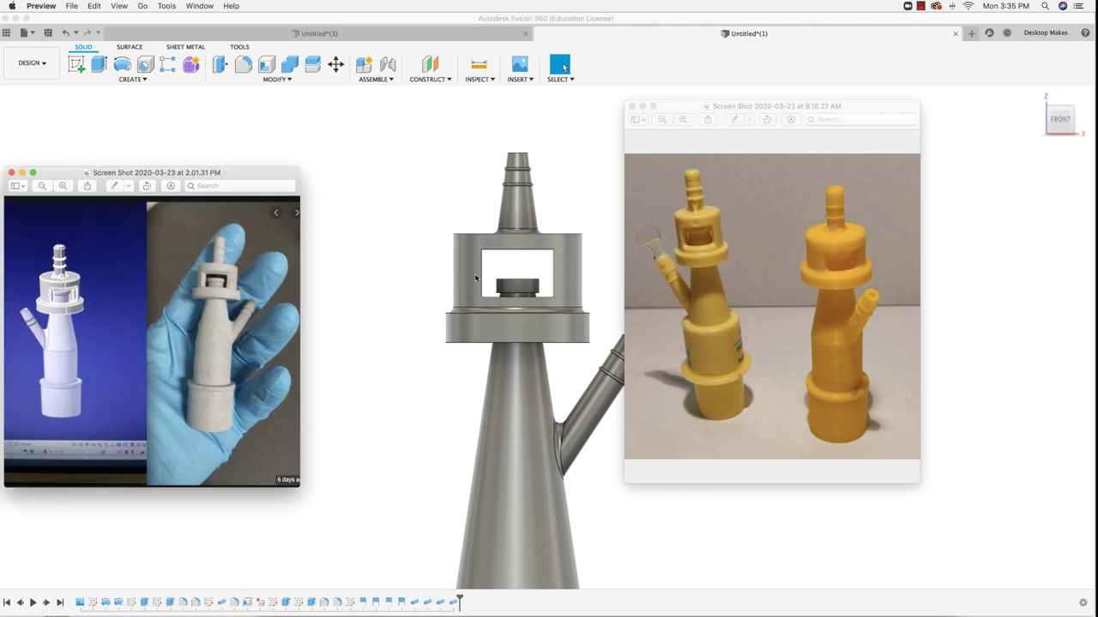
{"action": "scroll", "coordinate": [475, 277], "scroll_direction": "down", "scroll_amount": 5}
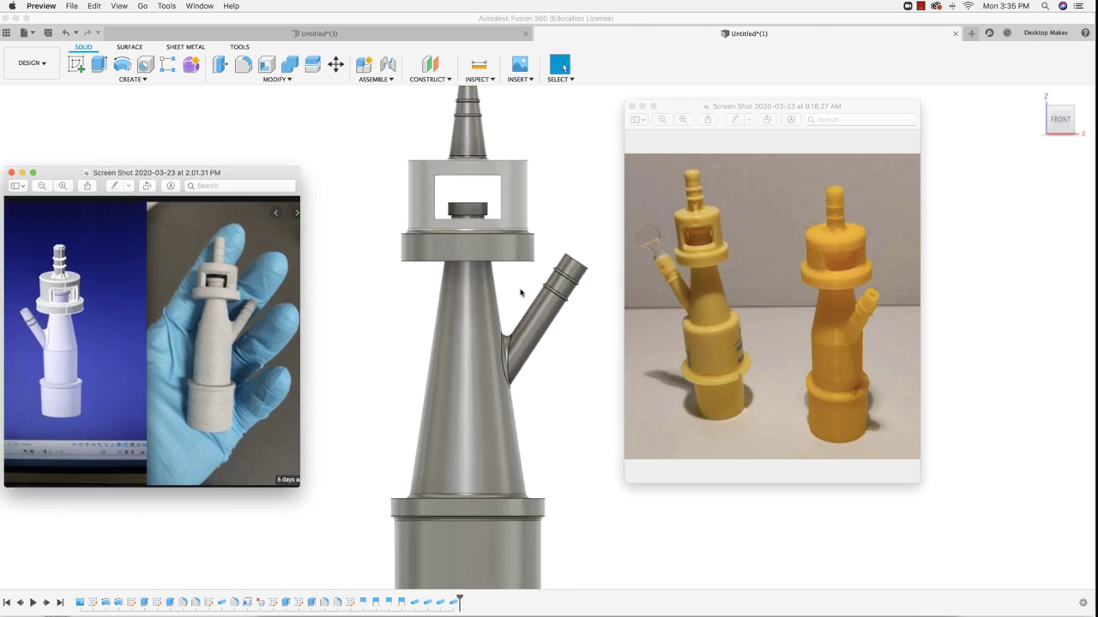
{"action": "scroll", "coordinate": [535, 177], "scroll_direction": "down", "scroll_amount": 5}
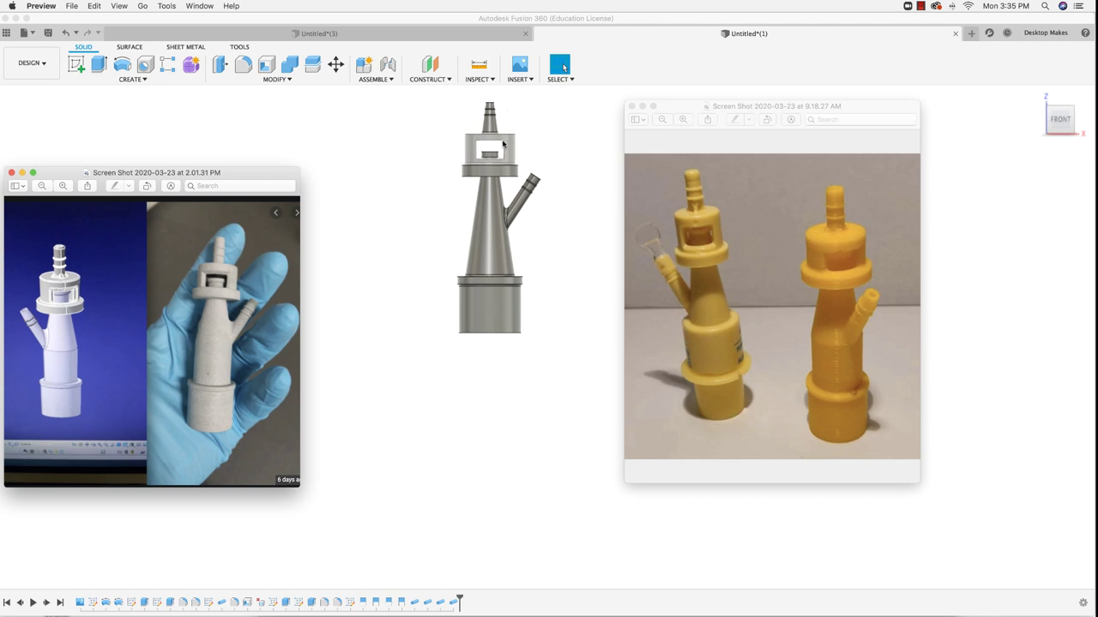
{"action": "middle_click_drag", "start_coordinate": [505, 165], "coordinate": [494, 173], "text": "shift"}
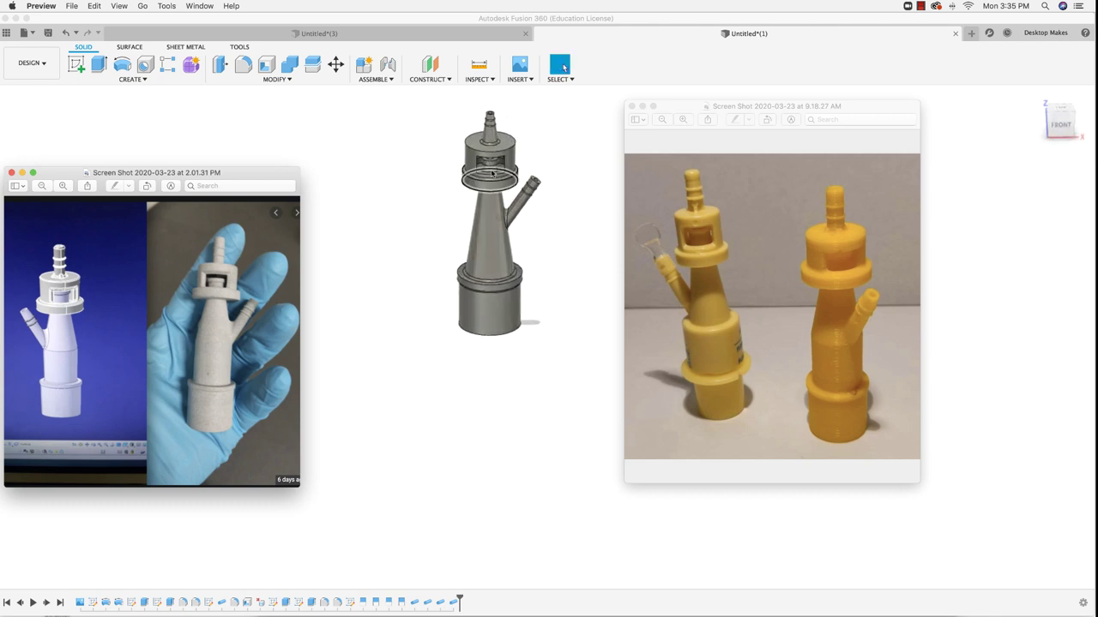
{"action": "middle_click_drag", "start_coordinate": [511, 240], "coordinate": [494, 352], "text": "shift"}
{"action": "middle_click_drag", "start_coordinate": [566, 286], "coordinate": [585, 315], "text": "shift"}
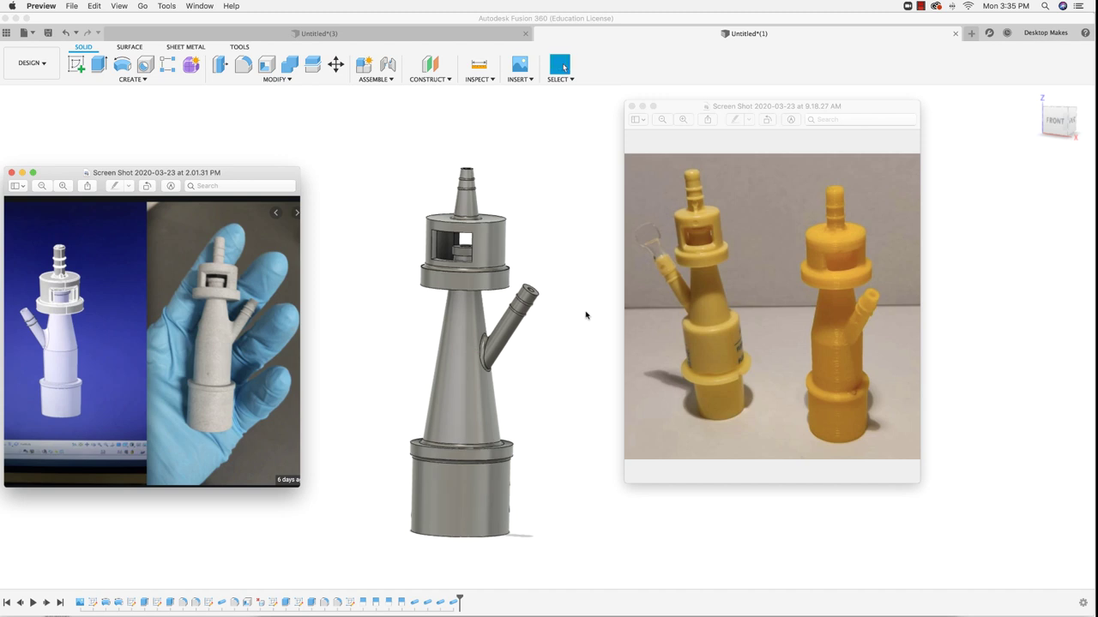
Step: Apply a 0.5 mm chamfer to the angled side tube's top rim edge
{"action": "left_click", "coordinate": [560, 372]}
{"action": "scroll", "coordinate": [549, 336], "scroll_direction": "up", "scroll_amount": 10}
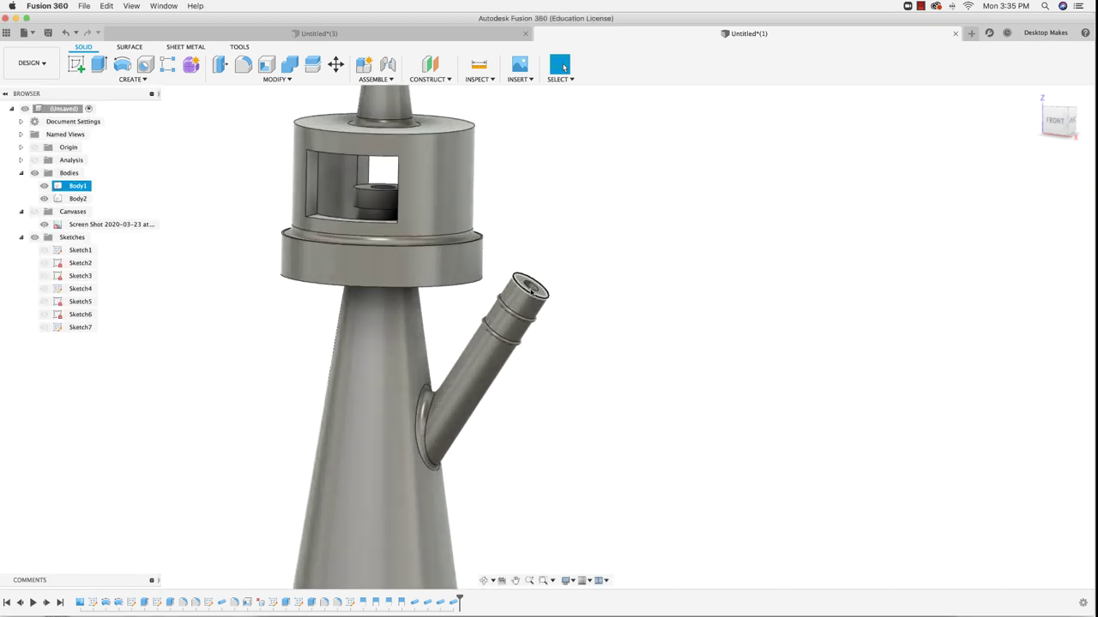
{"action": "left_click", "coordinate": [378, 135]}
{"action": "key", "text": "Escape"}
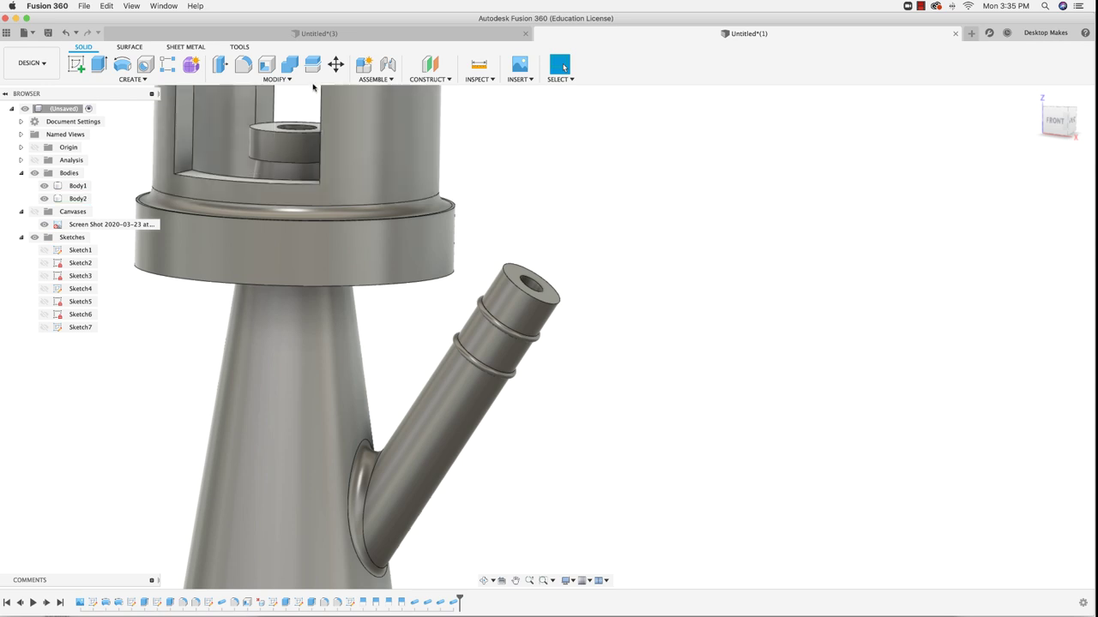
{"action": "left_click", "coordinate": [276, 79]}
{"action": "left_click", "coordinate": [263, 114]}
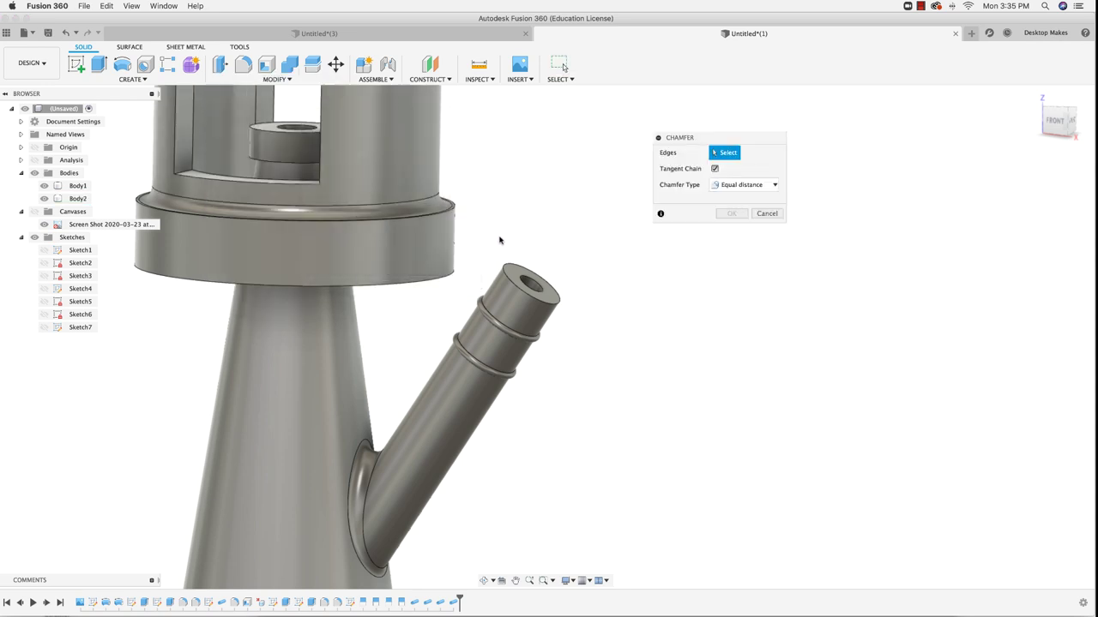
{"action": "left_click", "coordinate": [513, 282]}
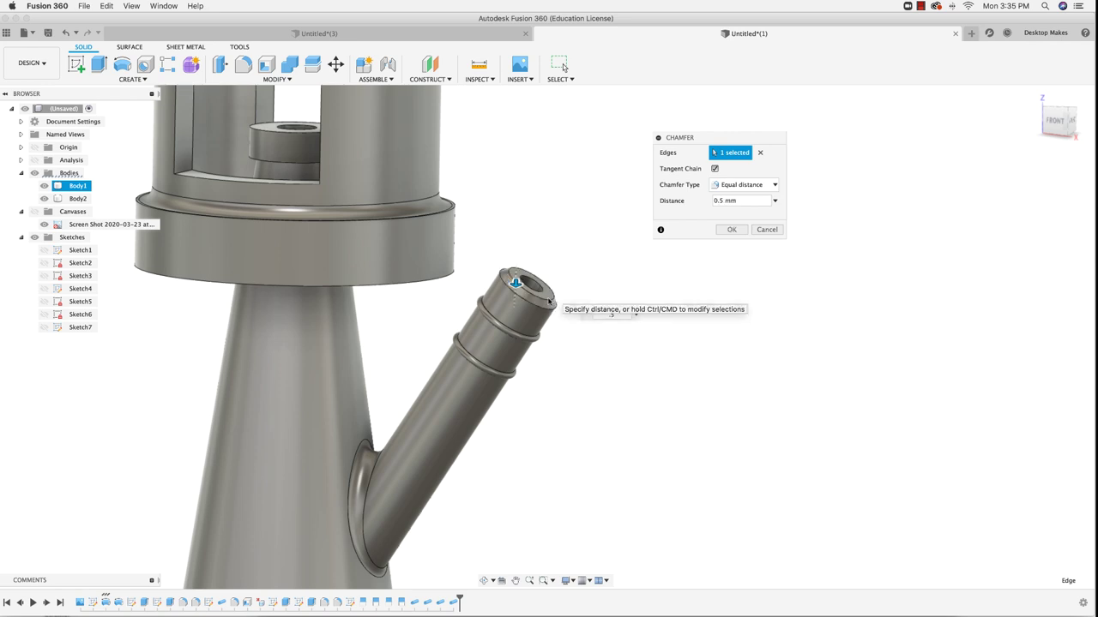
{"action": "type", "text": ".5"}
{"action": "left_click", "coordinate": [719, 230]}
{"action": "middle_click_drag", "start_coordinate": [578, 194], "coordinate": [508, 247], "text": "shift"}
{"action": "left_click", "coordinate": [458, 168]}
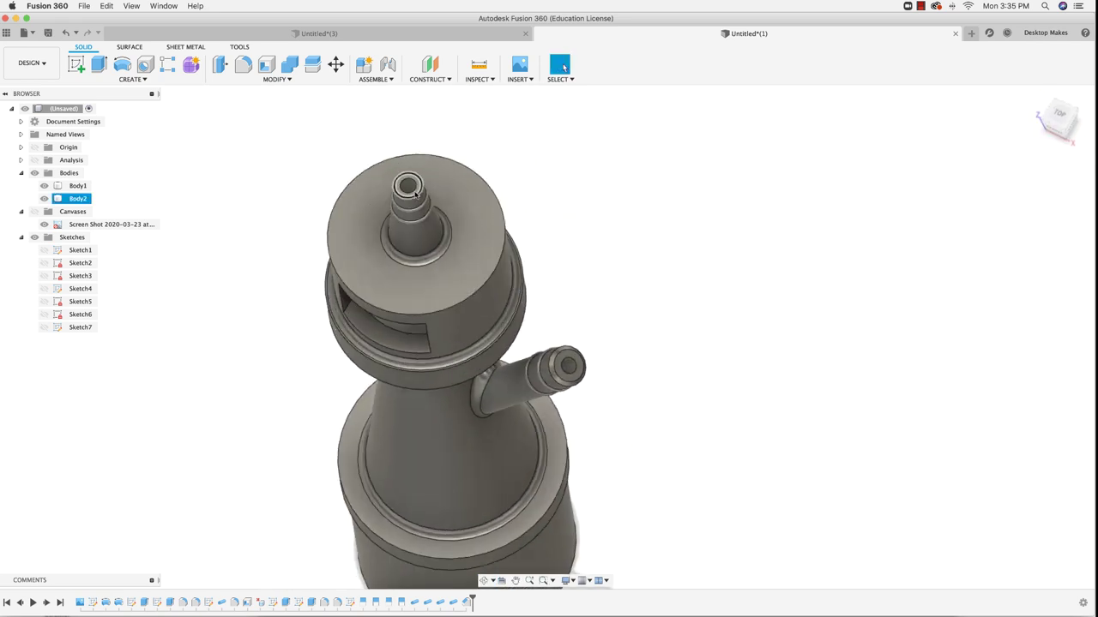
Step: Repeat the chamfer with 0.5 mm on the top spout's rim edge
{"action": "scroll", "coordinate": [415, 196], "scroll_direction": "up", "scroll_amount": 3}
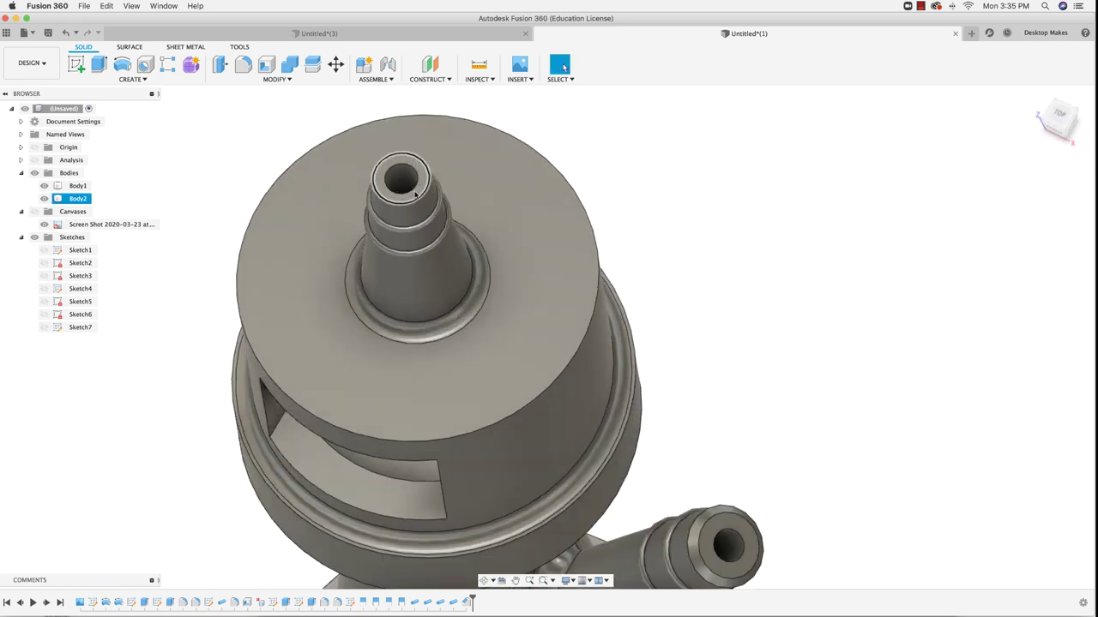
{"action": "right_click", "coordinate": [760, 169]}
{"action": "left_click", "coordinate": [763, 139]}
{"action": "left_click", "coordinate": [423, 193]}
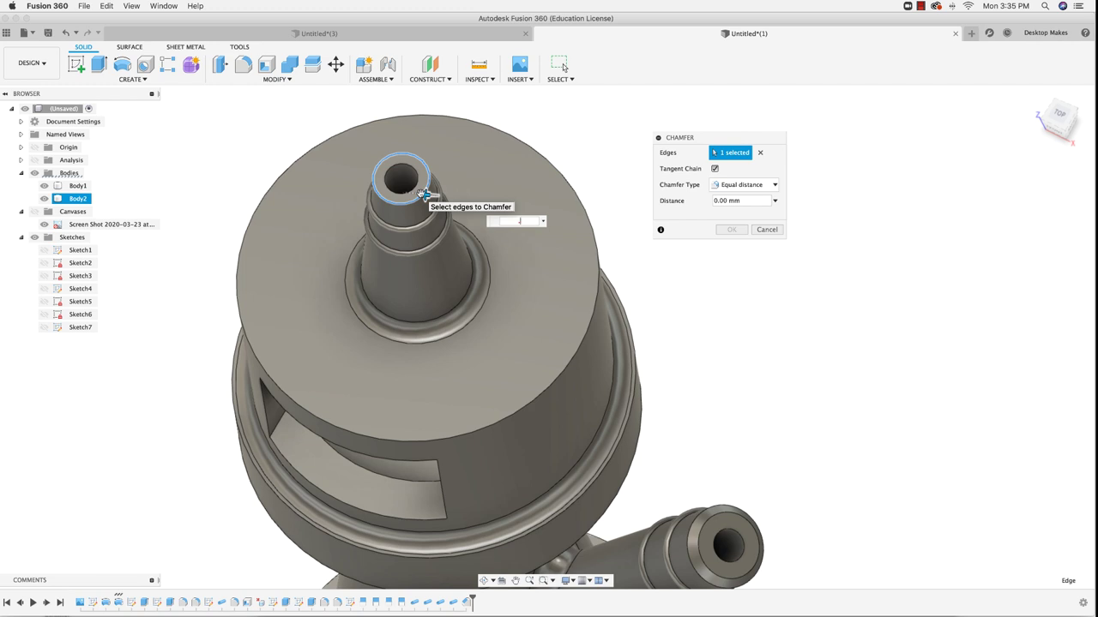
{"action": "type", "text": ".5"}
{"action": "middle_click_drag", "start_coordinate": [632, 304], "coordinate": [708, 280], "text": "shift"}
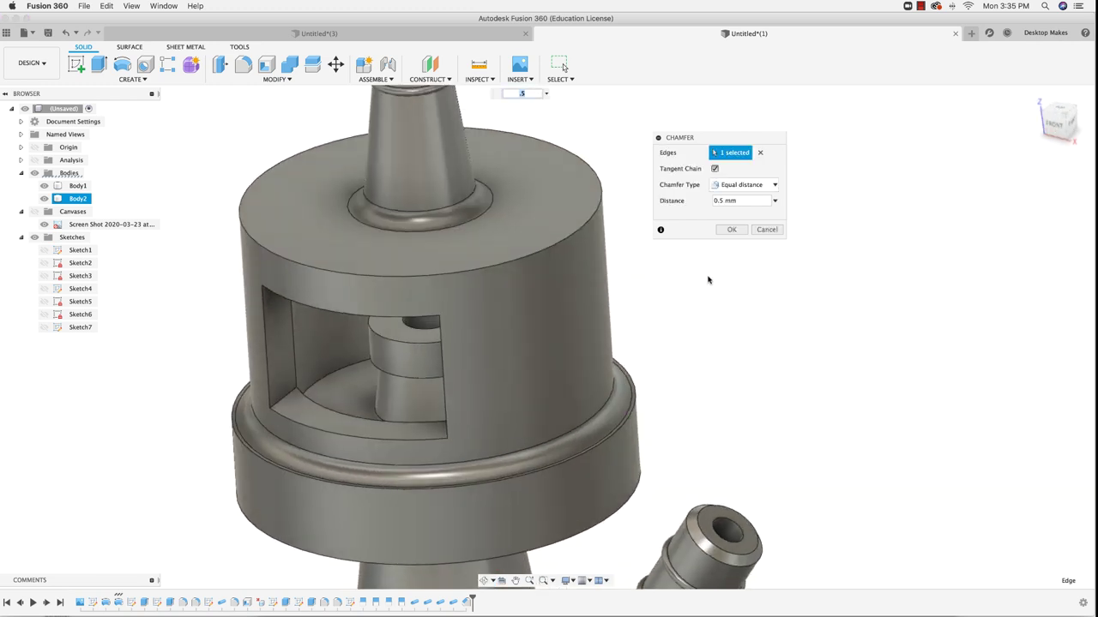
{"action": "left_click", "coordinate": [730, 230]}
{"action": "scroll", "coordinate": [730, 314], "scroll_direction": "down", "scroll_amount": 5}
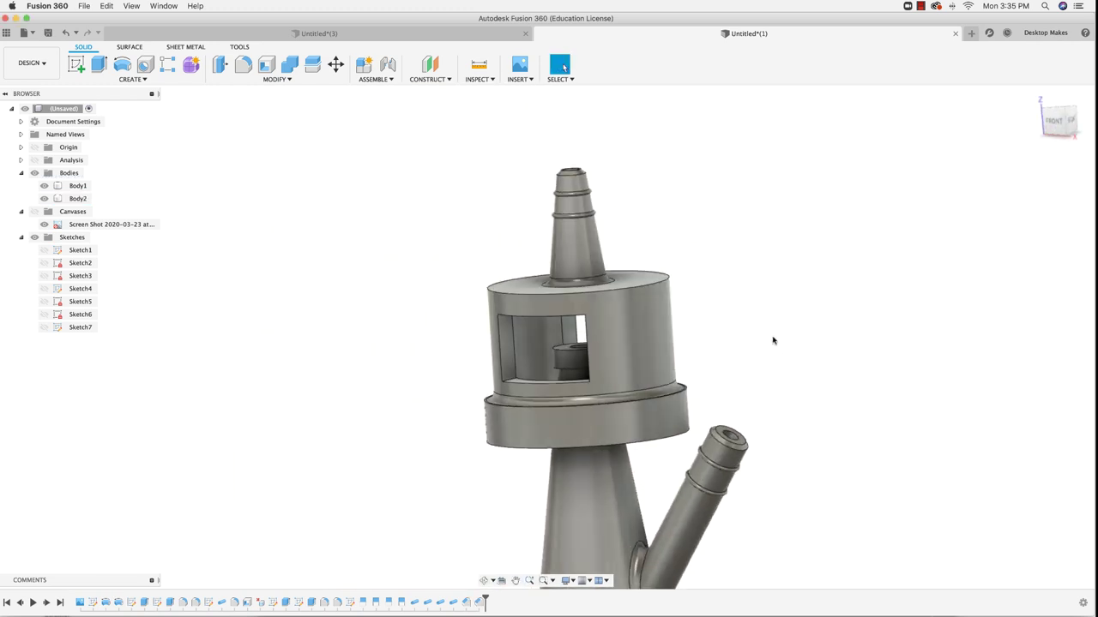
{"action": "middle_click_drag", "start_coordinate": [773, 341], "coordinate": [724, 312]}
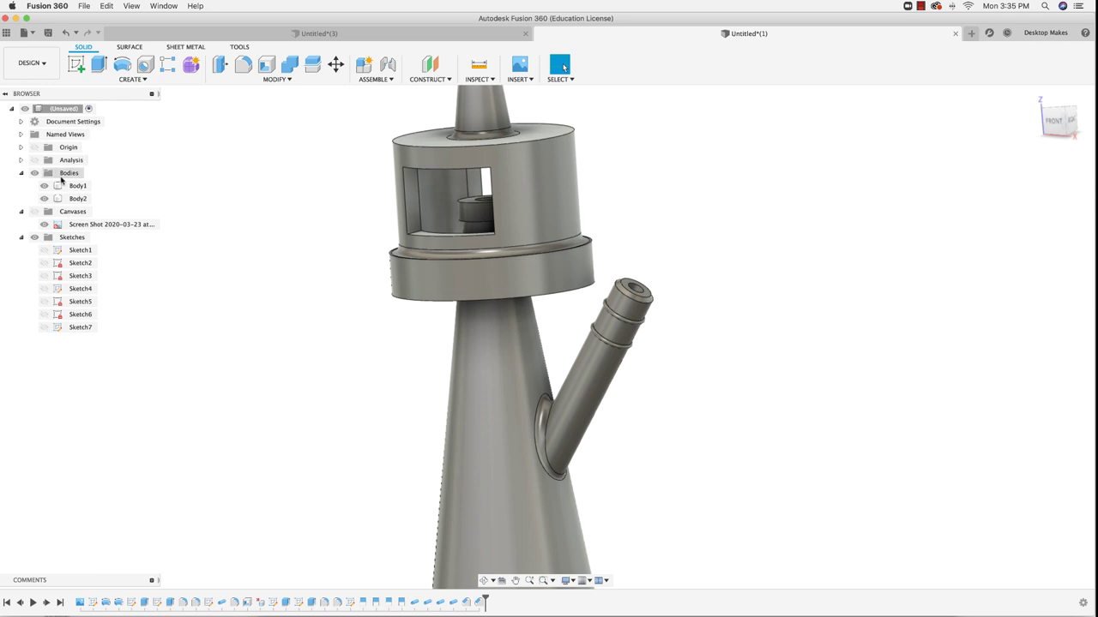
Step: Turn on the hand-photo canvas, orbit to face it, and reopen Sketch1 for editing
{"action": "left_click", "coordinate": [34, 212]}
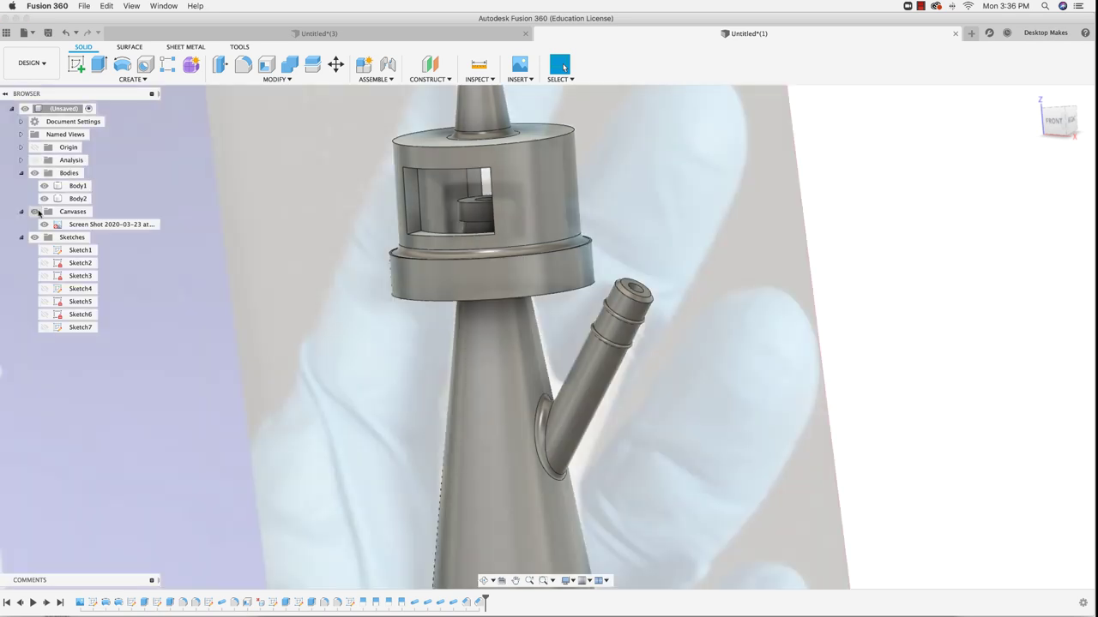
{"action": "middle_click_drag", "start_coordinate": [213, 312], "coordinate": [391, 303], "text": "shift"}
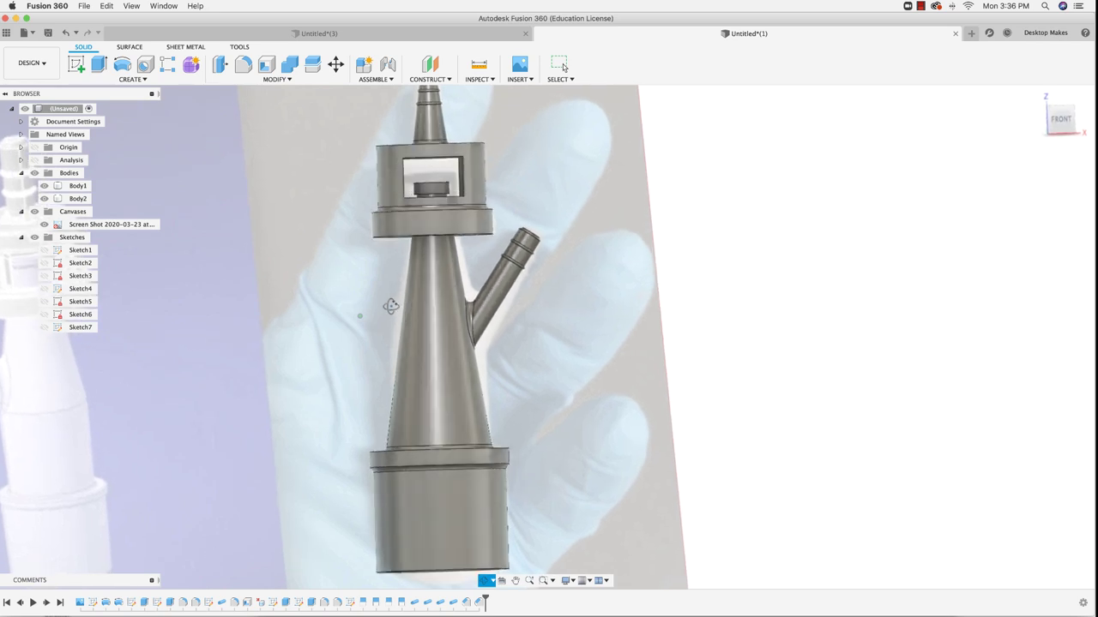
{"action": "left_click", "coordinate": [441, 291]}
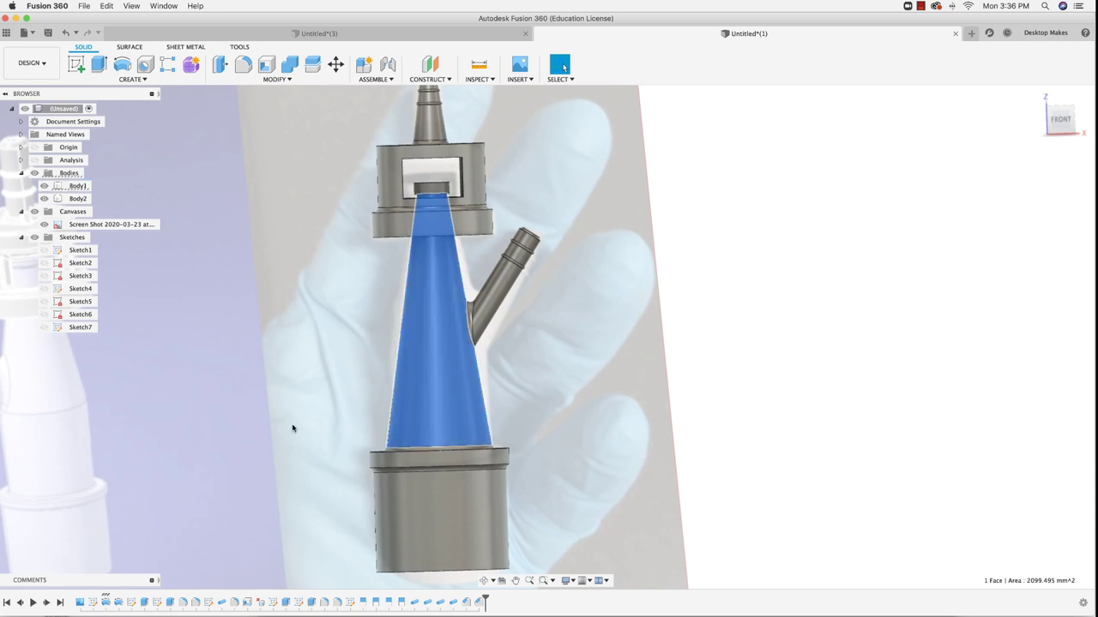
{"action": "left_click", "coordinate": [92, 603]}
{"action": "double_click", "coordinate": [92, 603]}
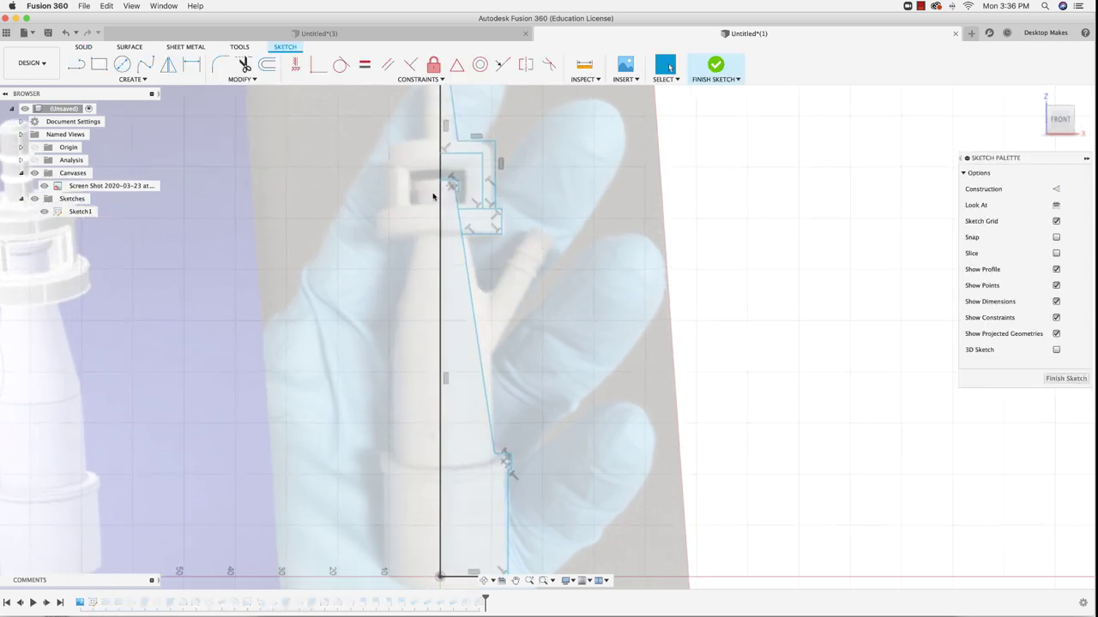
Step: Nudge the long slanted cone line slightly outward to match the photo, then finish Sketch1
{"action": "scroll", "coordinate": [460, 187], "scroll_direction": "up", "scroll_amount": 5}
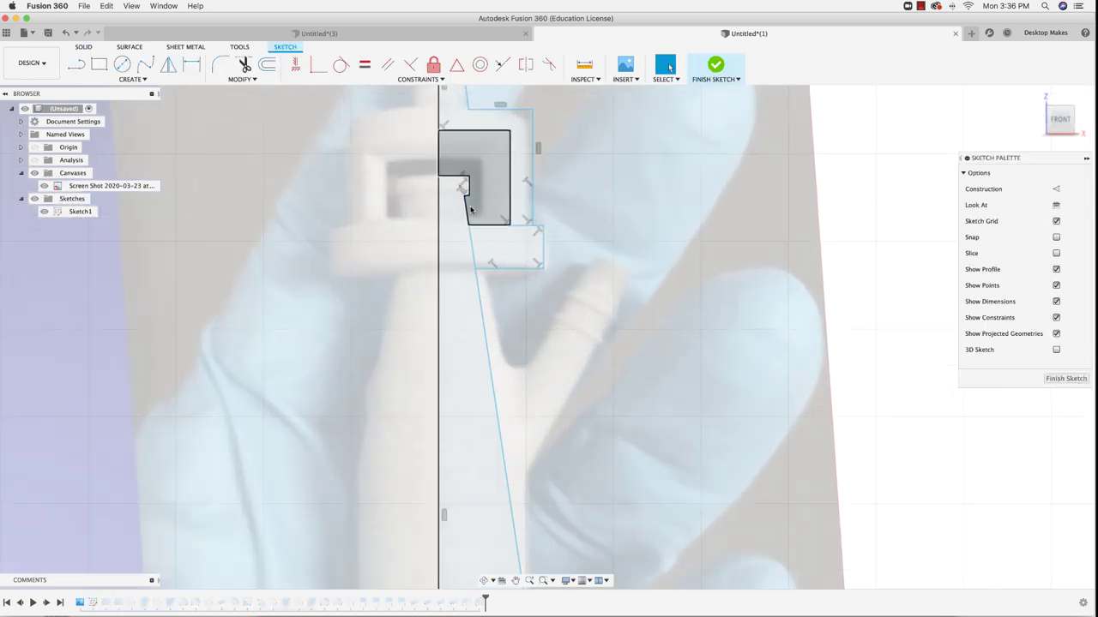
{"action": "left_click", "coordinate": [472, 188]}
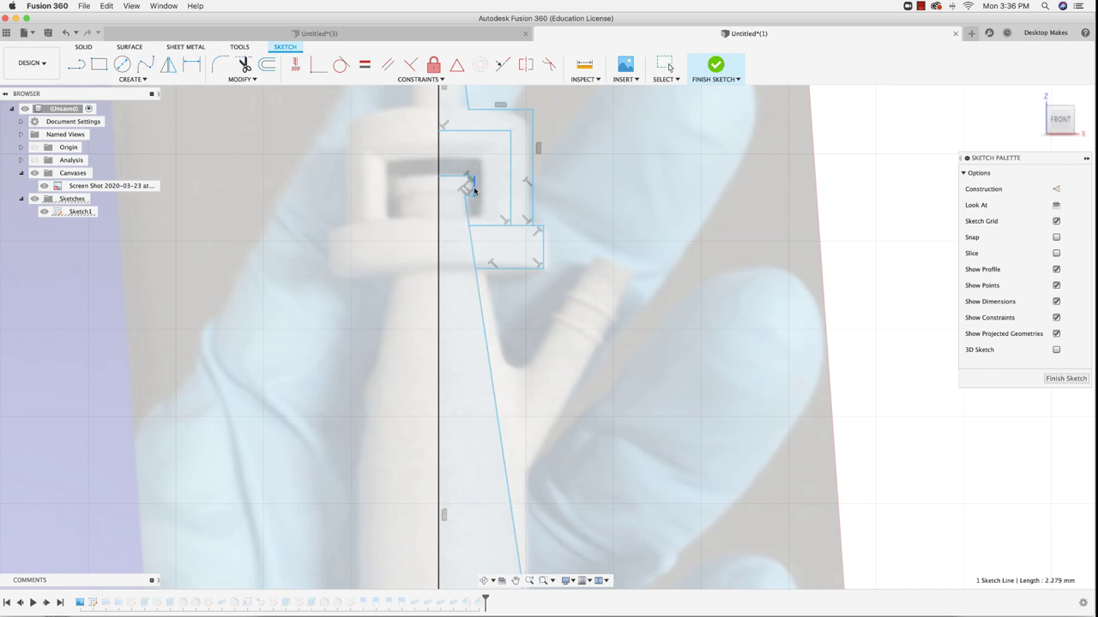
{"action": "left_click", "coordinate": [472, 214]}
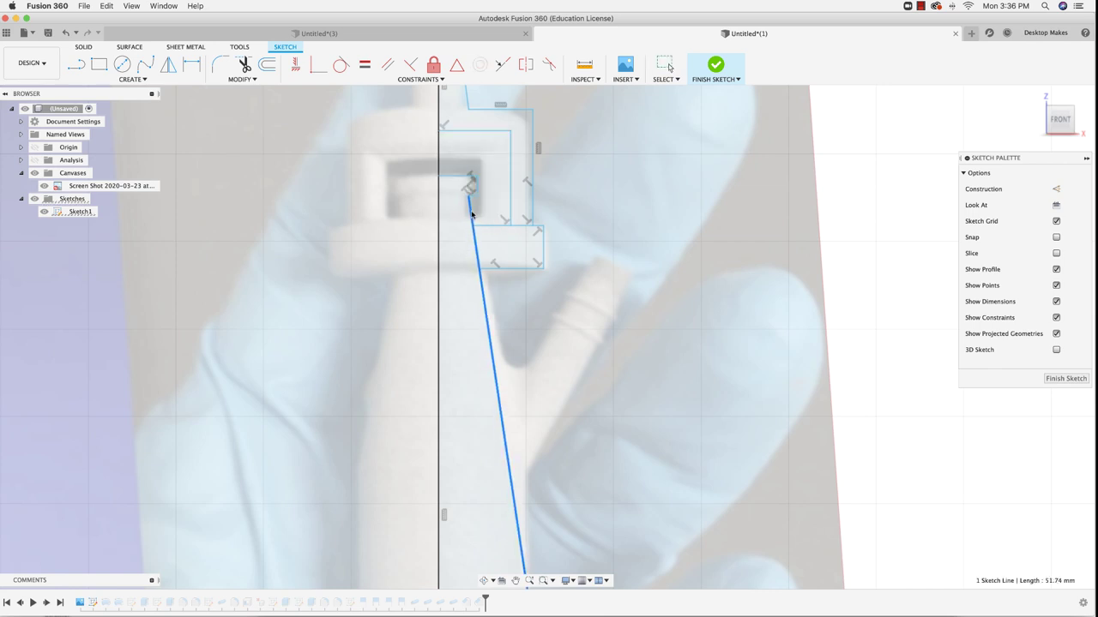
{"action": "left_click_drag", "start_coordinate": [473, 215], "coordinate": [475, 215]}
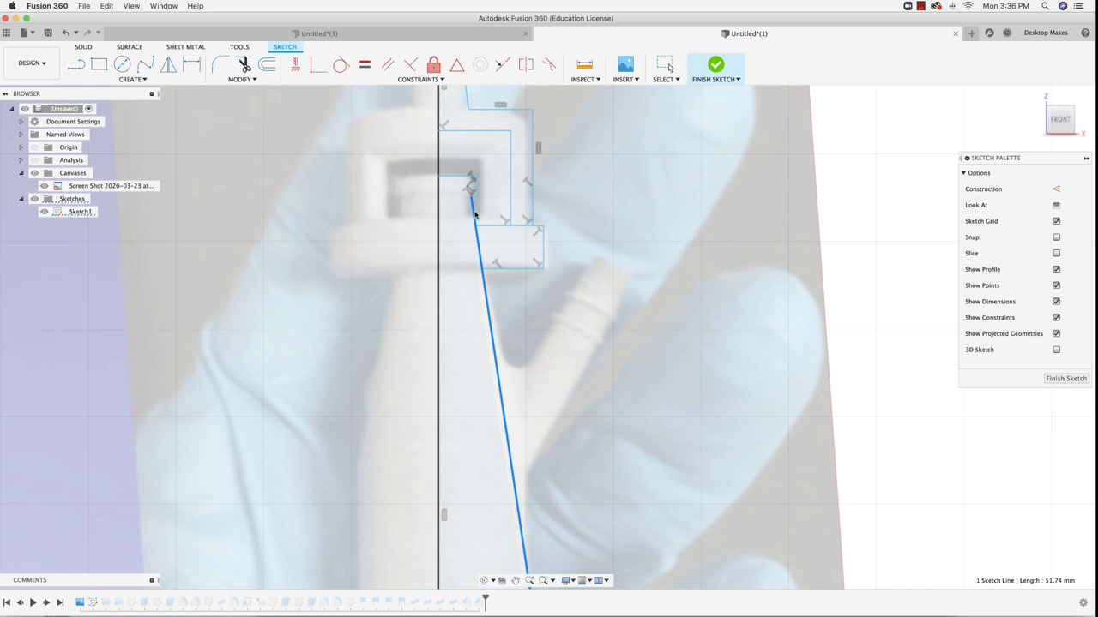
{"action": "left_click", "coordinate": [702, 70]}
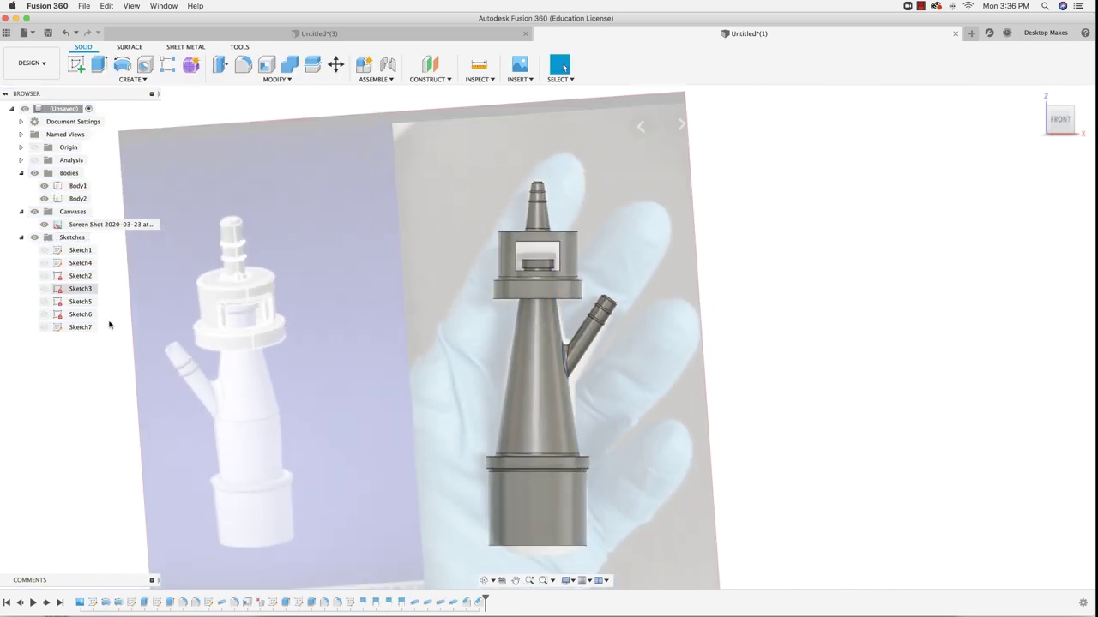
Step: Hide the reference photo canvas and inspect the cyclone's nozzles and bottom opening from several angles
{"action": "left_click", "coordinate": [34, 212]}
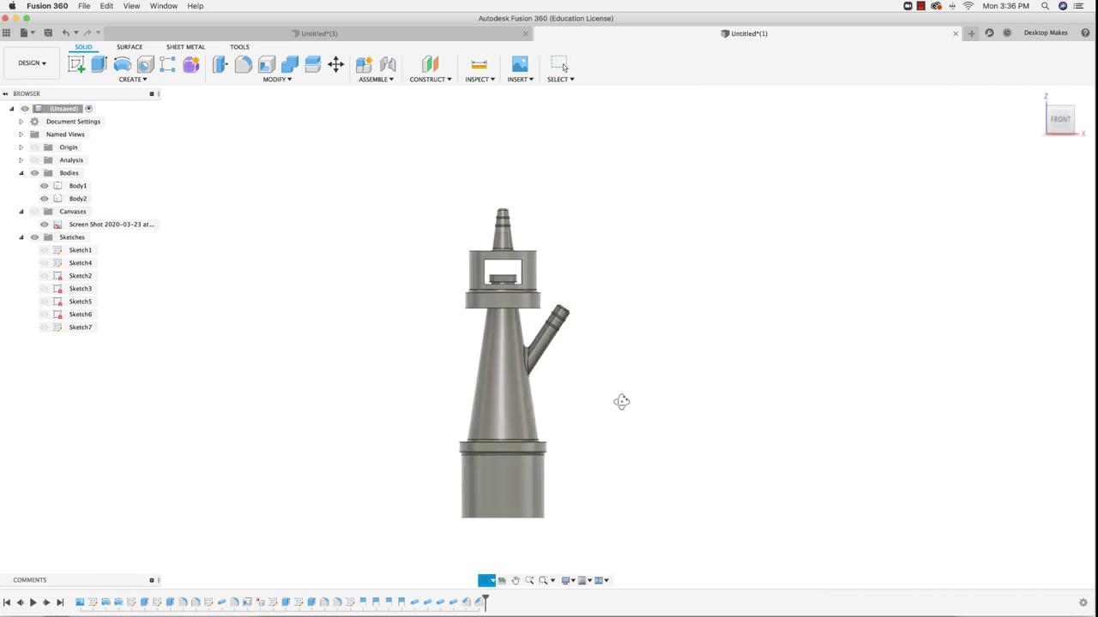
{"action": "left_click_drag", "start_coordinate": [621, 401], "coordinate": [615, 335]}
{"action": "key", "text": "Escape"}
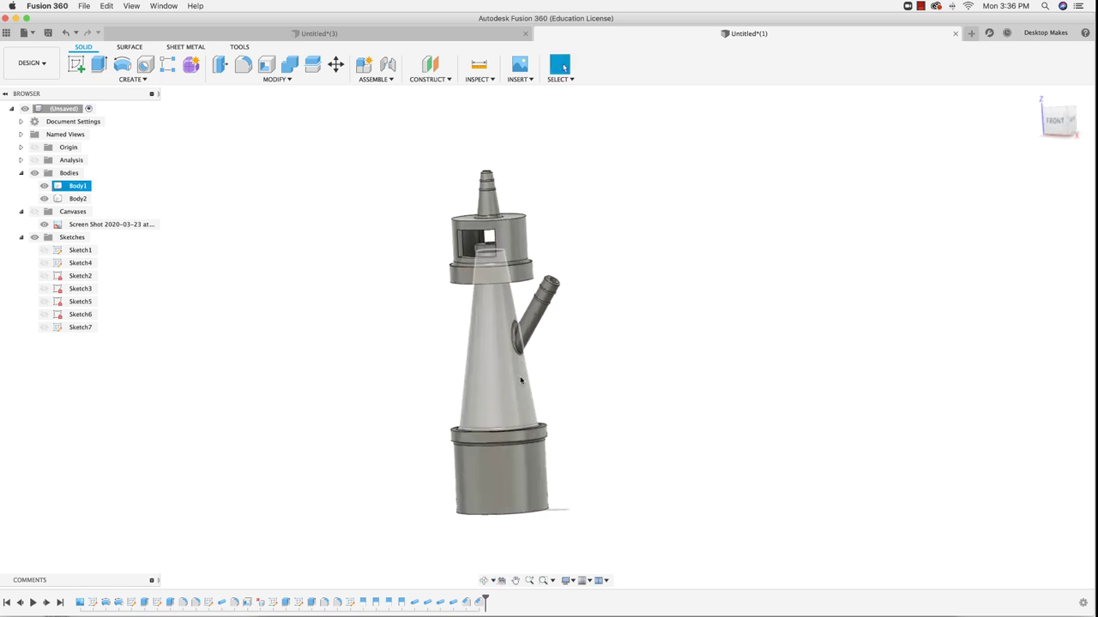
{"action": "scroll", "coordinate": [593, 398], "scroll_direction": "up", "scroll_amount": 3}
{"action": "middle_click_drag", "start_coordinate": [593, 398], "coordinate": [607, 382], "text": "shift"}
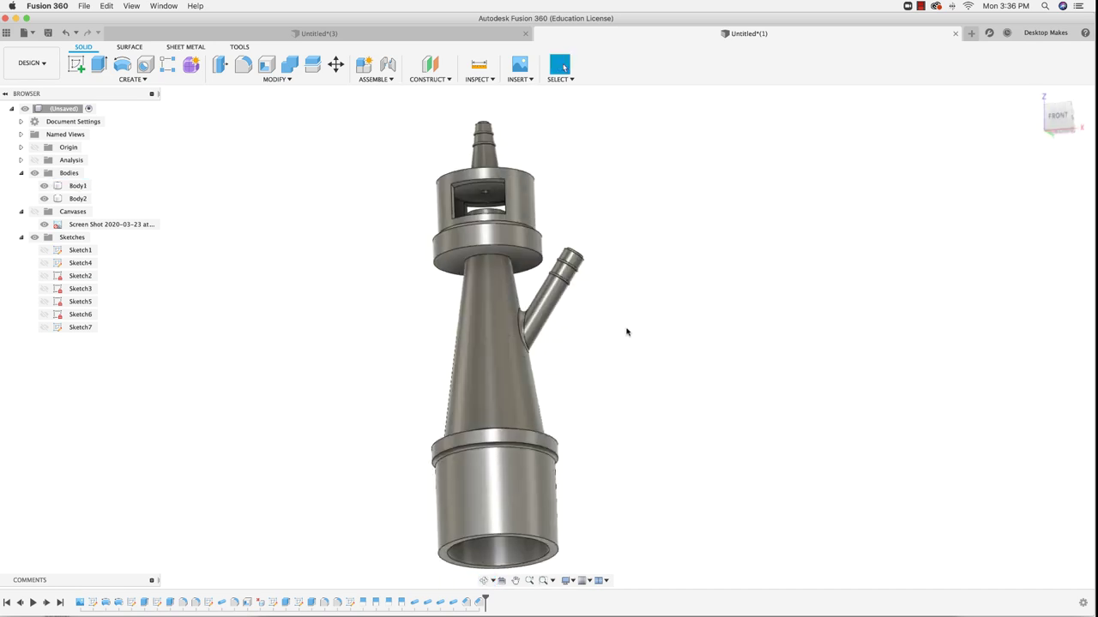
{"action": "middle_click_drag", "start_coordinate": [626, 331], "coordinate": [607, 348], "text": "shift"}
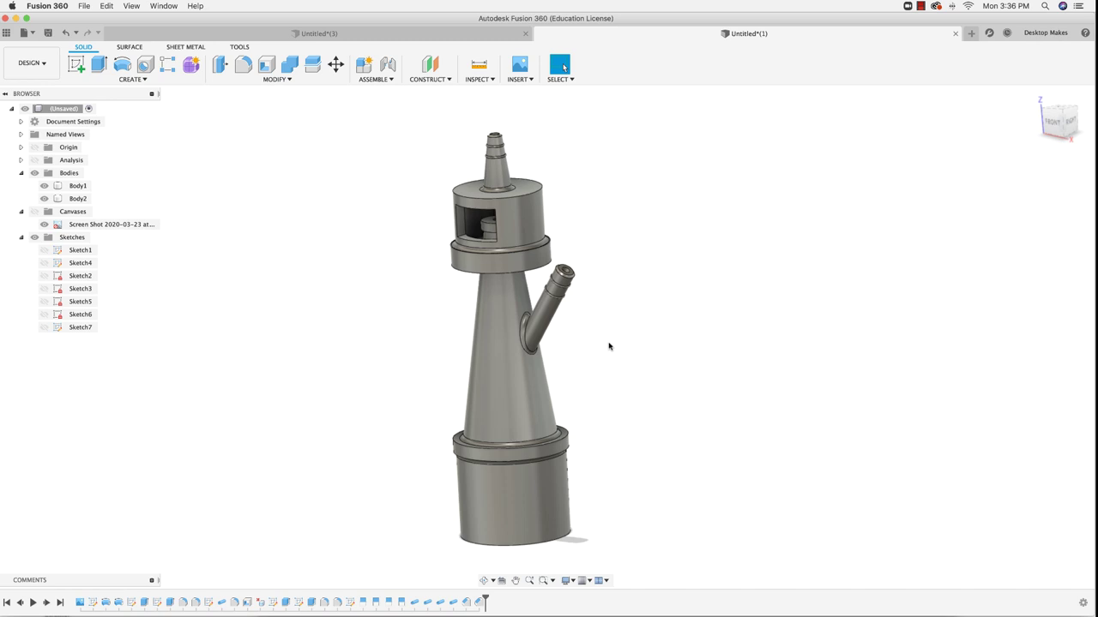